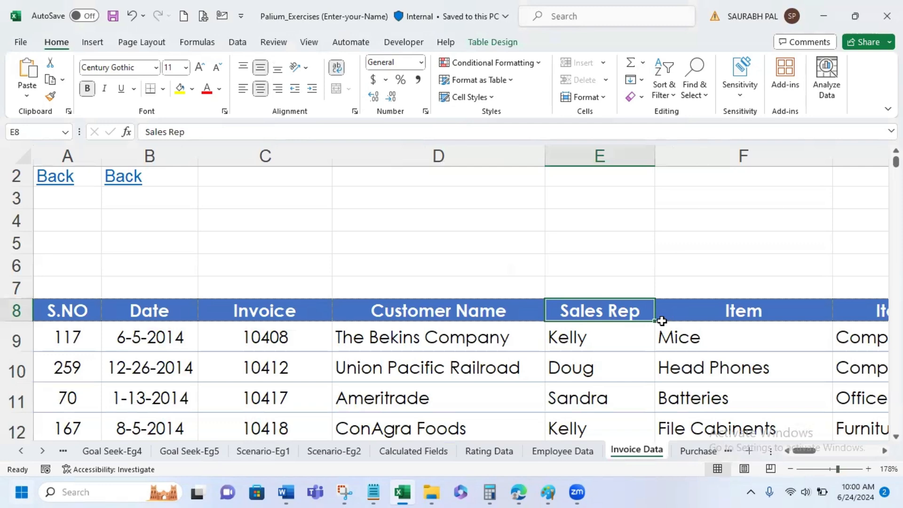
# - Examine the invoice table's column headers from Sales Rep across to Total and the formulas in the Total column
pyautogui.press('Right')
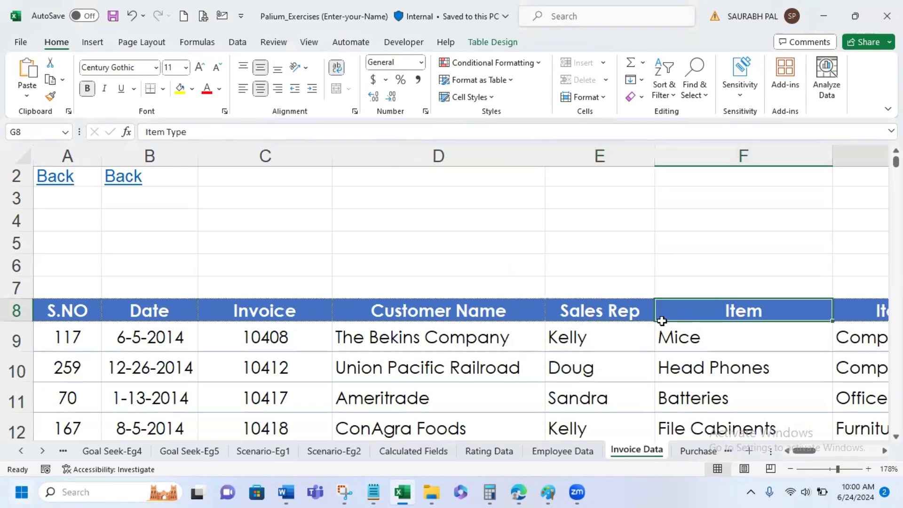
pyautogui.press('Right')
pyautogui.press('Right')
pyautogui.press('Right')
pyautogui.press('Right')
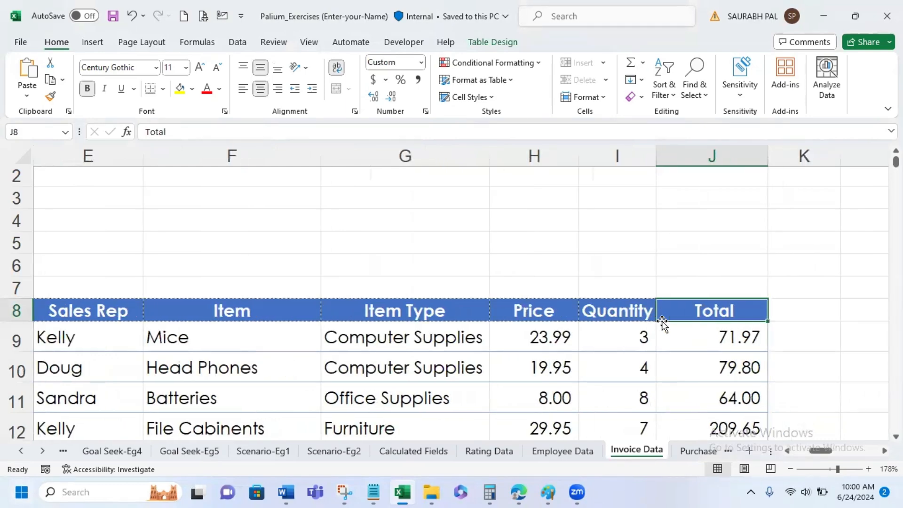
pyautogui.press('Down')
pyautogui.press('Down')
pyautogui.press('Down')
pyautogui.press('Down')
pyautogui.press('Down')
pyautogui.press('Down')
pyautogui.press('Down')
pyautogui.press('Down')
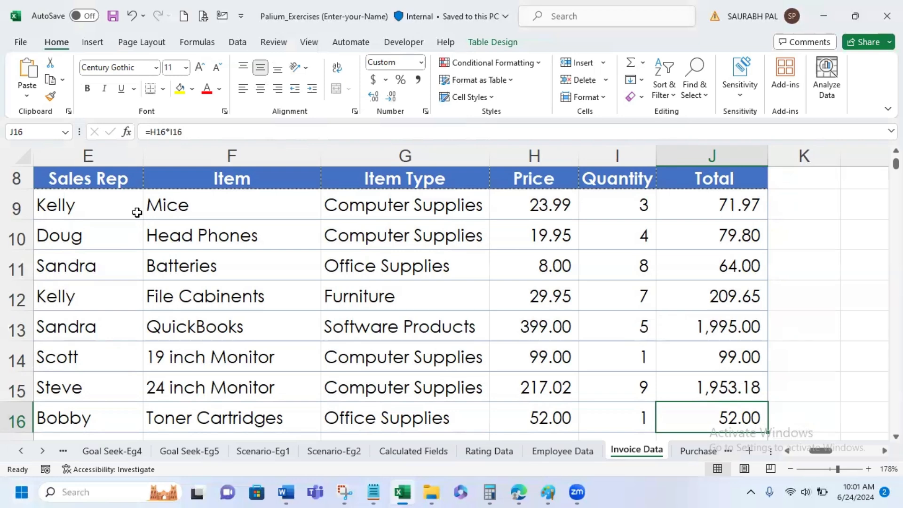
# - Select the invoice table from the S.NO header in A8 through J273, leaving out the grand total row
pyautogui.click(114, 180)
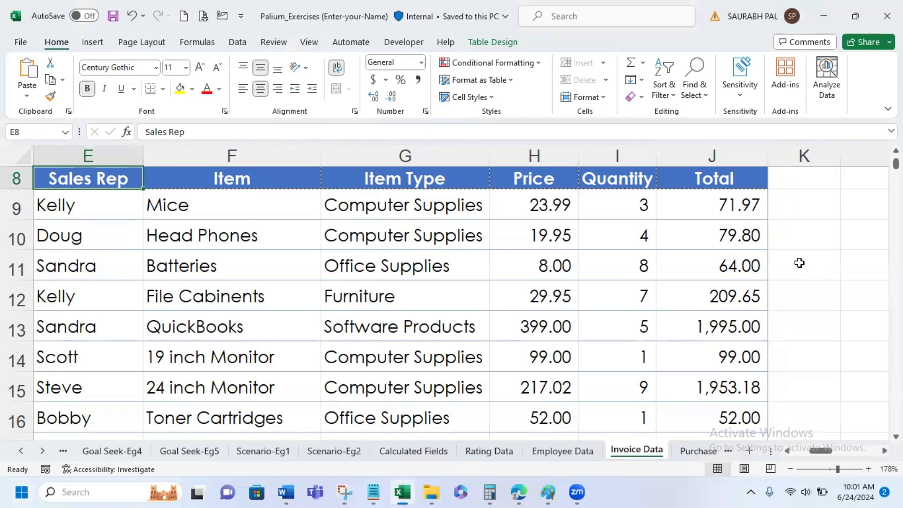
pyautogui.press('Left')
pyautogui.press('Left')
pyautogui.press('Left')
pyautogui.press('Left')
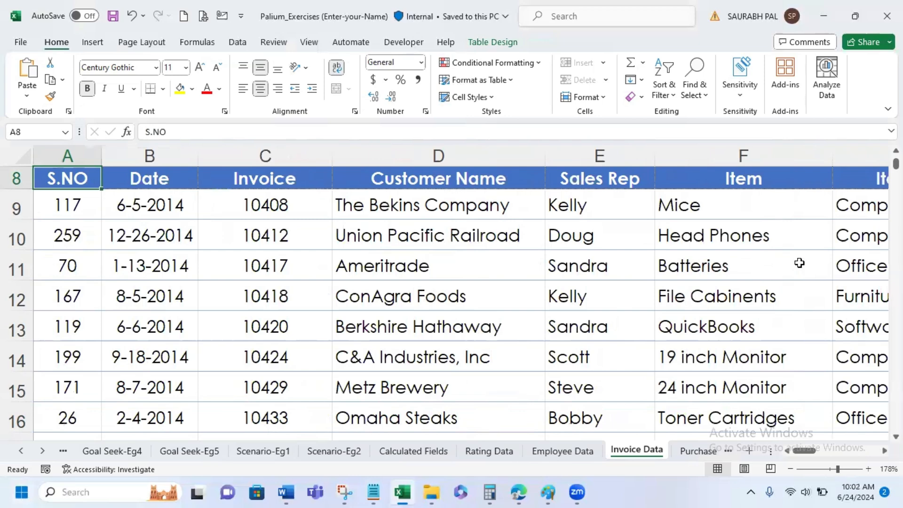
pyautogui.hotkey('ctrl', 'shift', 'End')
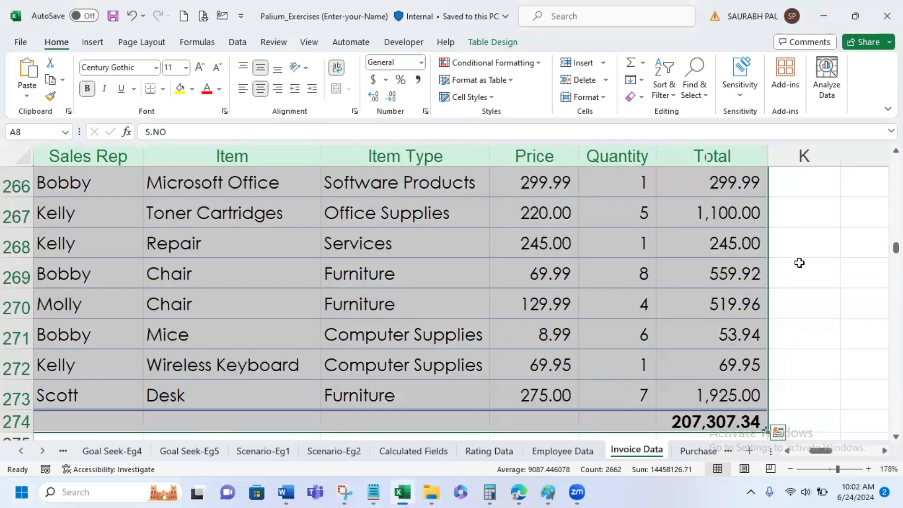
pyautogui.hotkey('shift', 'Up')
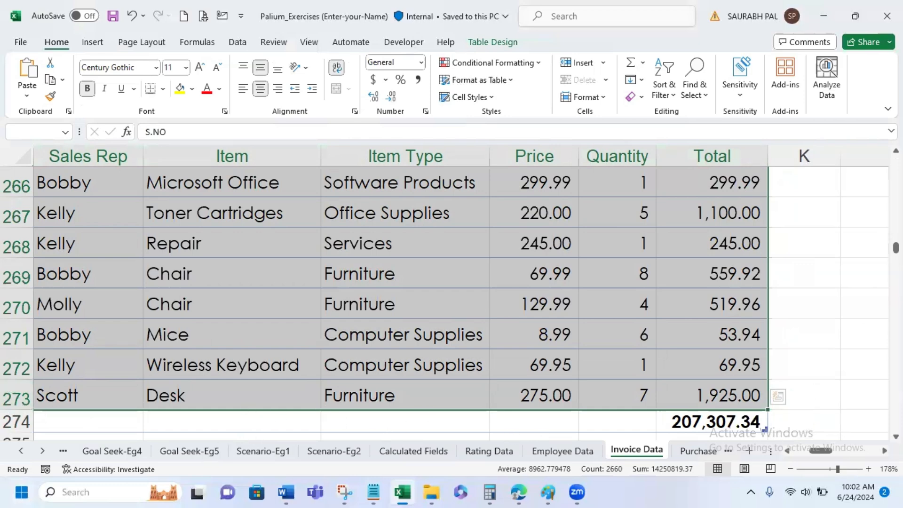
pyautogui.moveTo(895, 248); pyautogui.dragTo(895, 162)
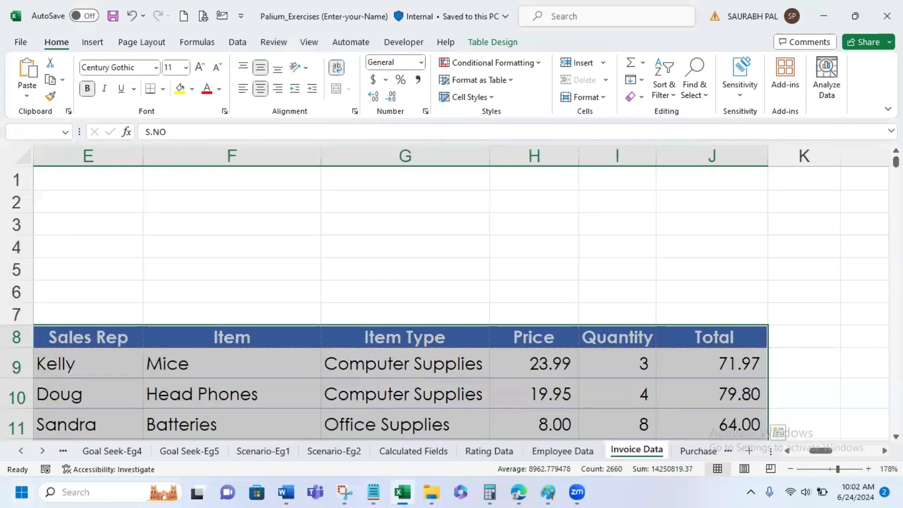
pyautogui.scroll(-2, 509, 159)
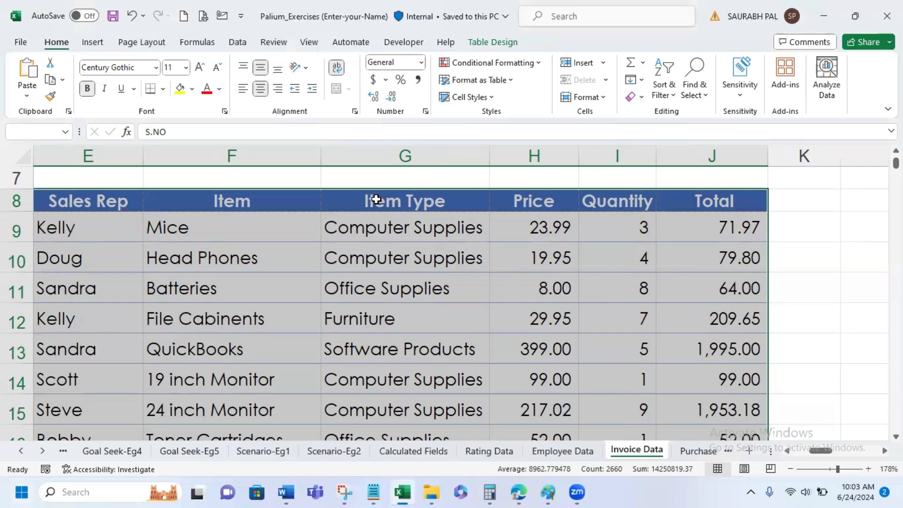
# - Preview the recommended PivotTables, including Total by Item Type, Price by Sales Rep and Average of Total by Quantity, without inserting one
pyautogui.click(95, 44)
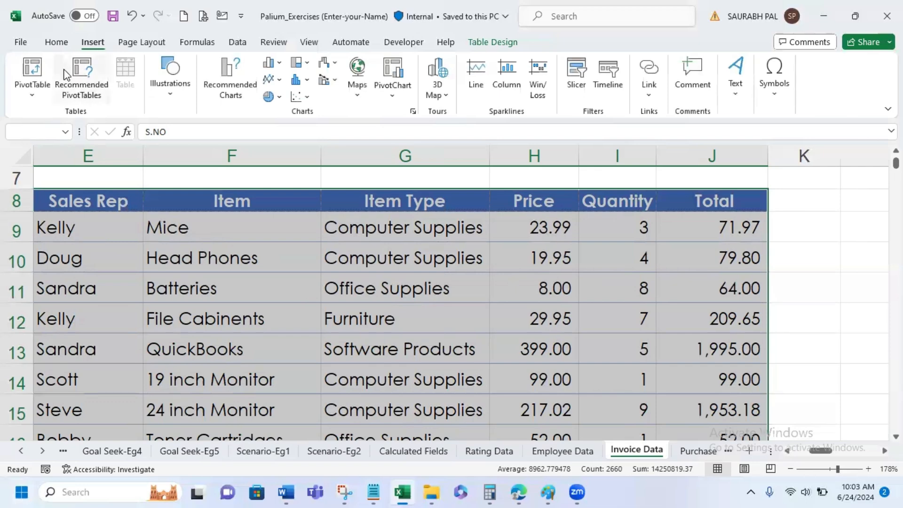
pyautogui.click(92, 88)
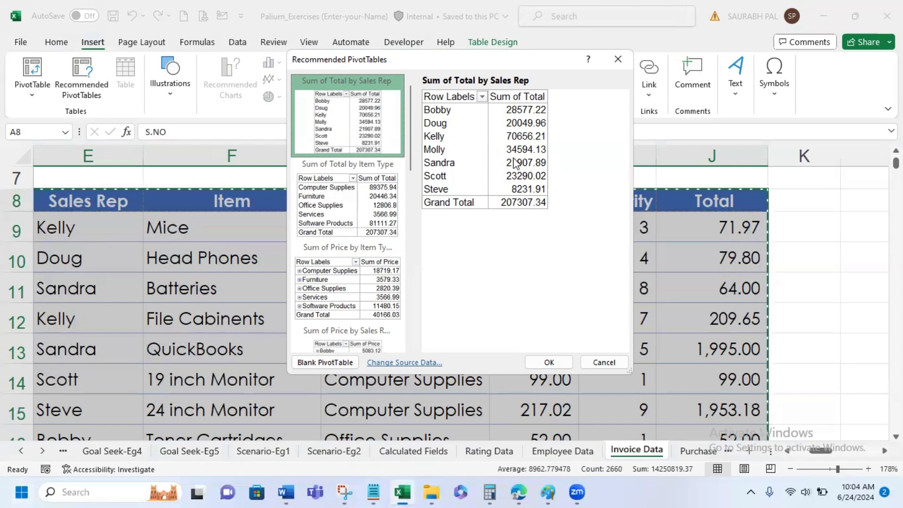
pyautogui.click(338, 233)
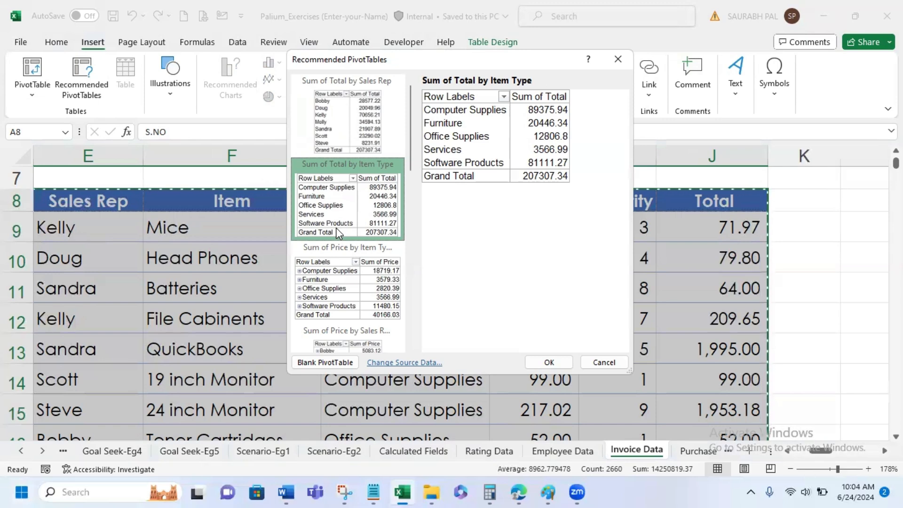
pyautogui.click(345, 301)
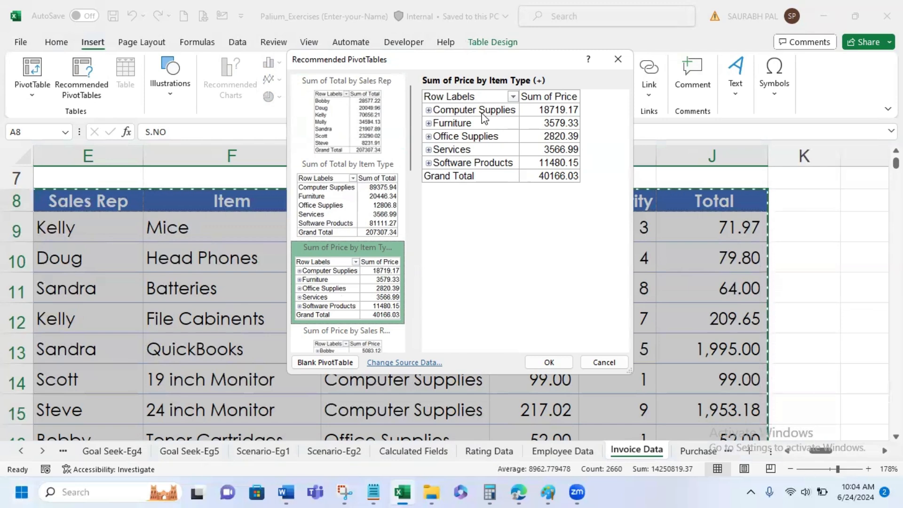
pyautogui.moveTo(411, 134); pyautogui.dragTo(413, 189)
pyautogui.click(334, 217)
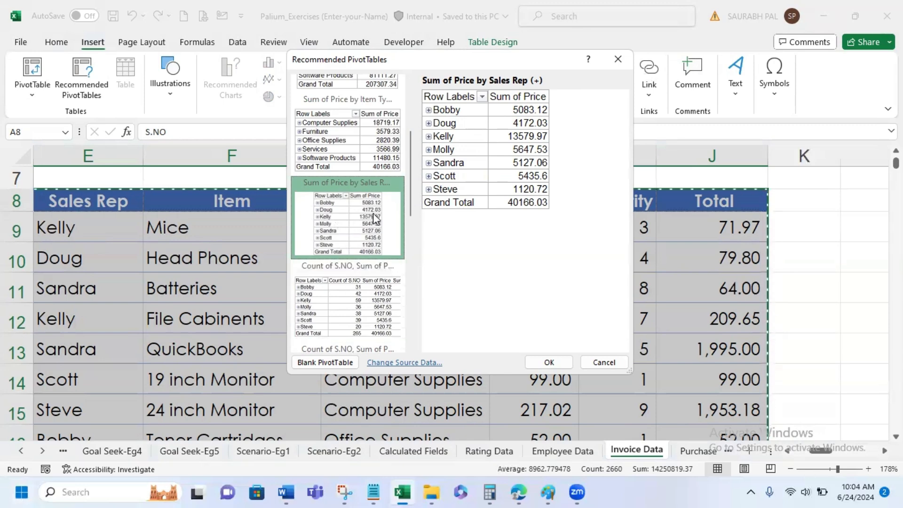
pyautogui.scroll(-5, 374, 213)
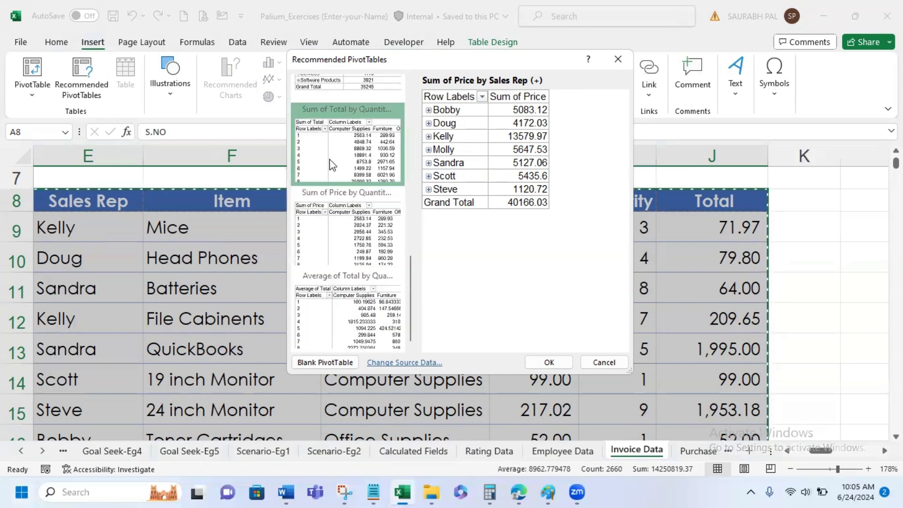
pyautogui.click(341, 232)
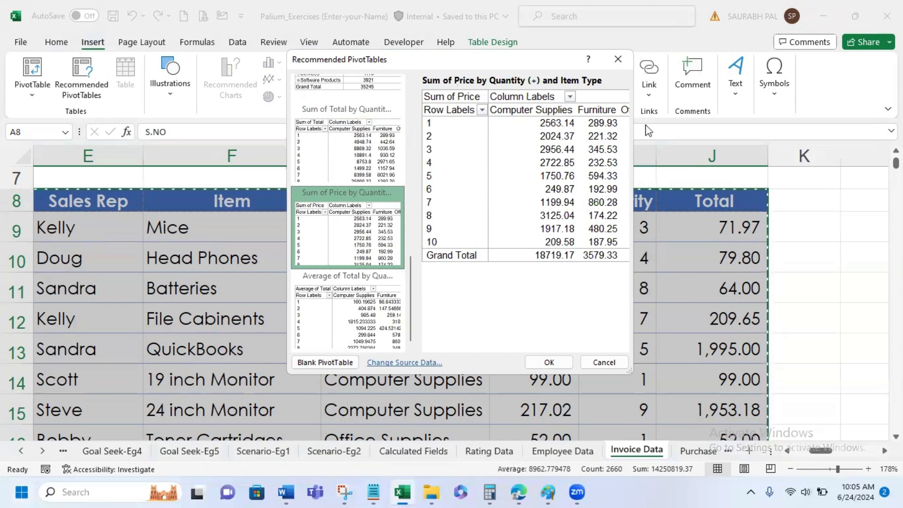
pyautogui.click(335, 305)
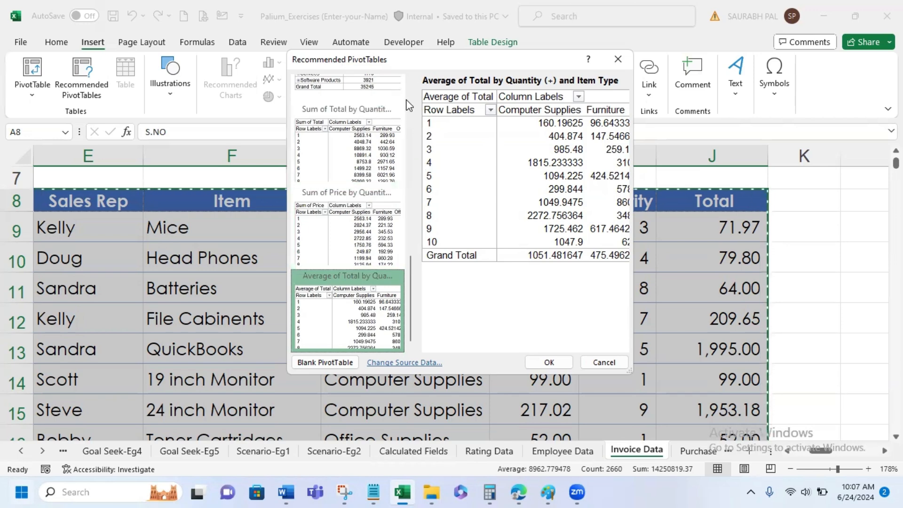
pyautogui.scroll(10, 408, 101)
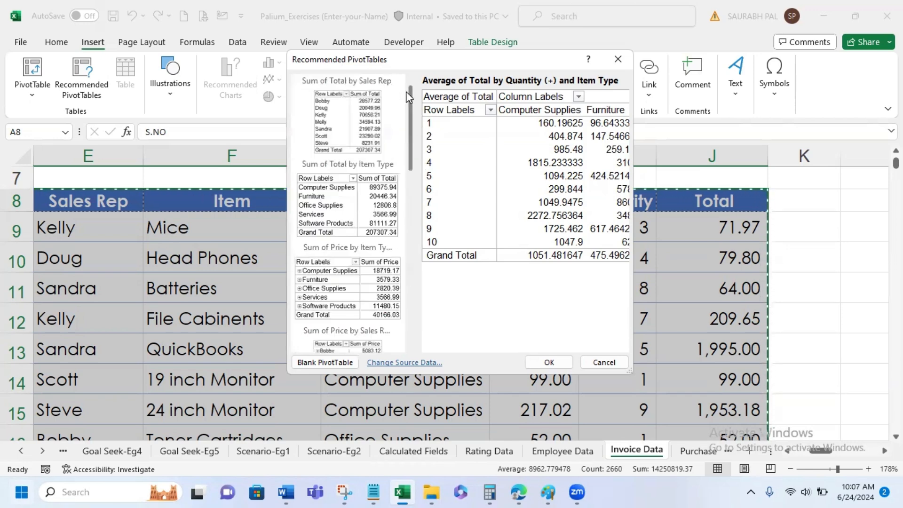
pyautogui.moveTo(408, 97); pyautogui.dragTo(394, 295)
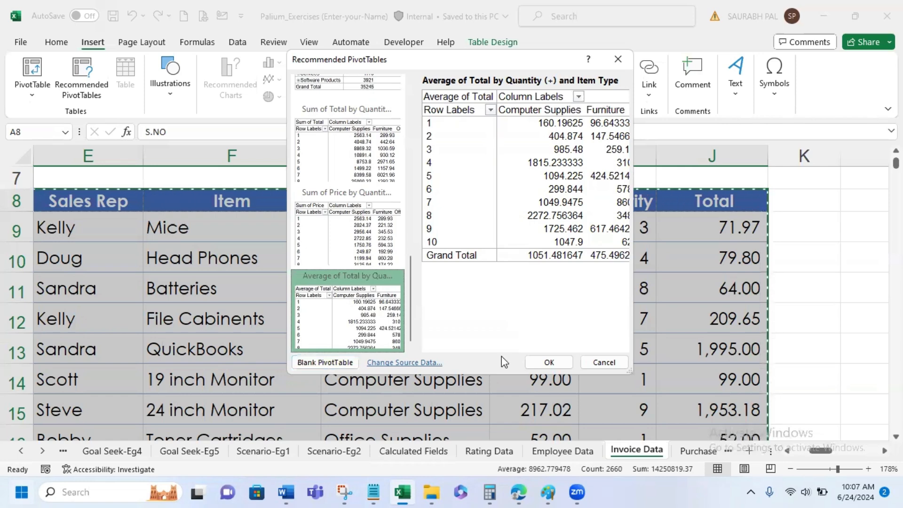
pyautogui.click(610, 363)
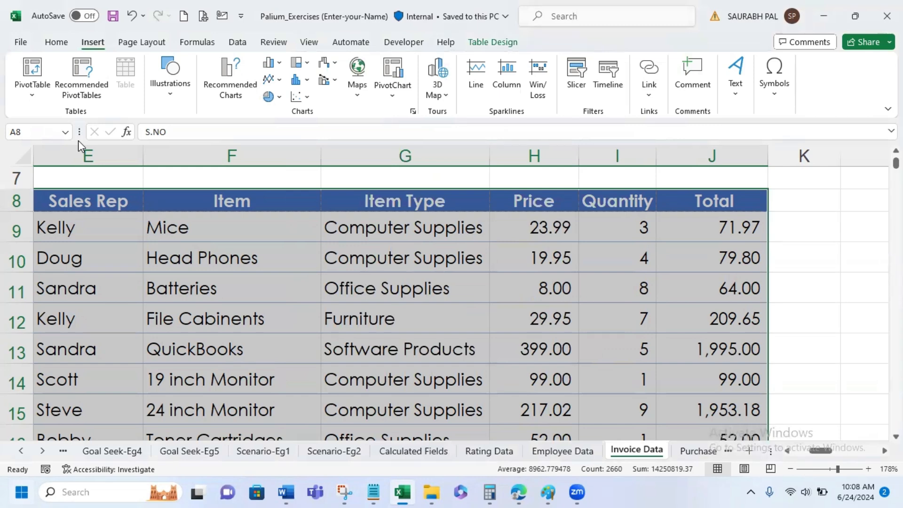
# - Insert a PivotTable based on Table5 into the existing Invoice Data worksheet at cell M8
pyautogui.click(838, 470)
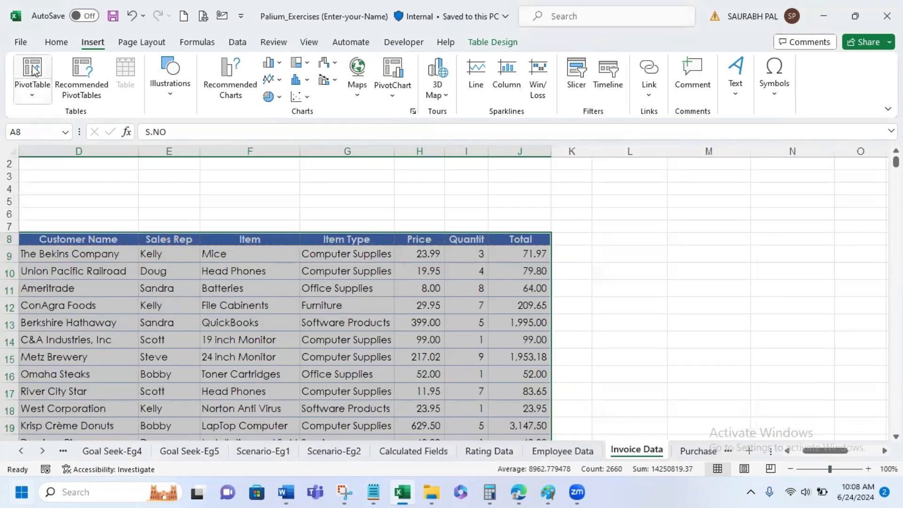
pyautogui.click(33, 94)
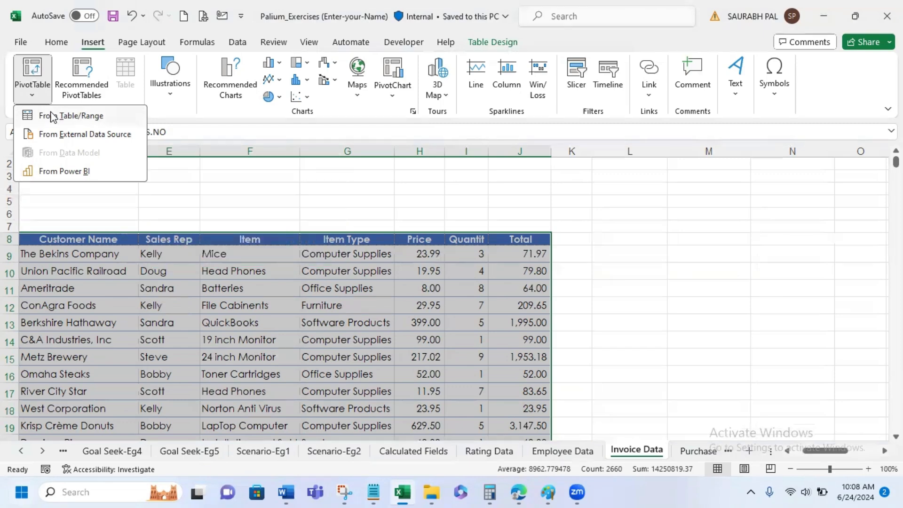
pyautogui.click(34, 70)
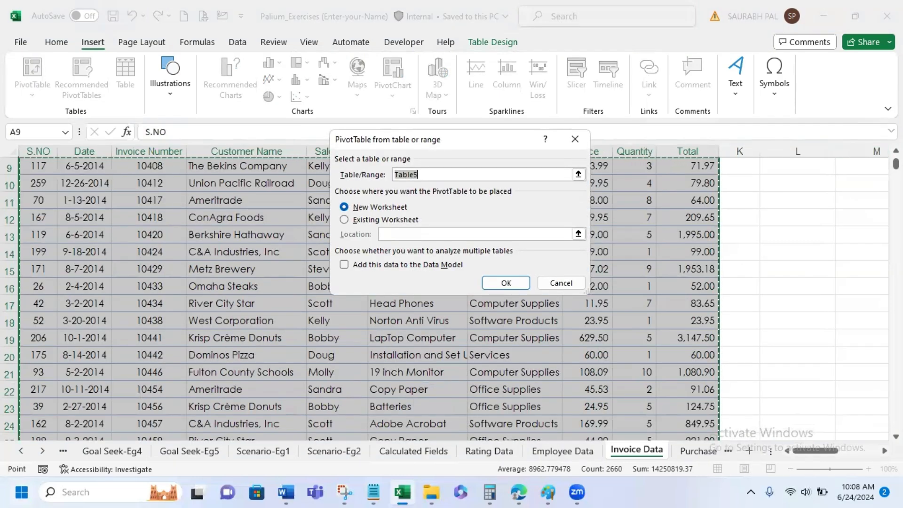
pyautogui.scroll(1, 366, 292)
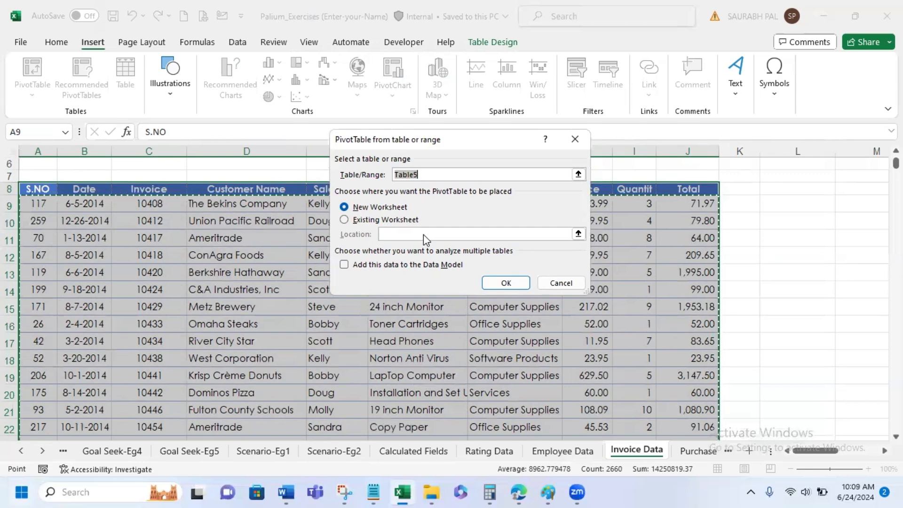
pyautogui.click(393, 220)
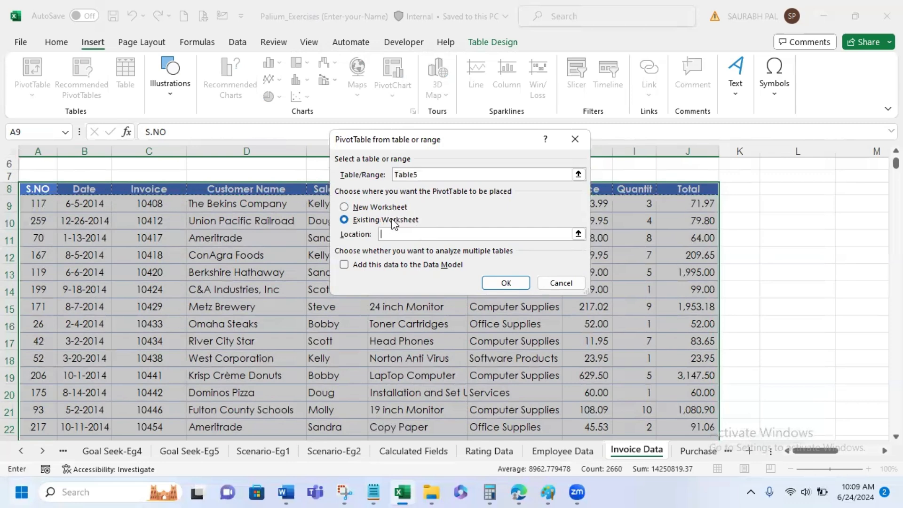
pyautogui.click(382, 233)
pyautogui.hscroll(3, 824, 258)
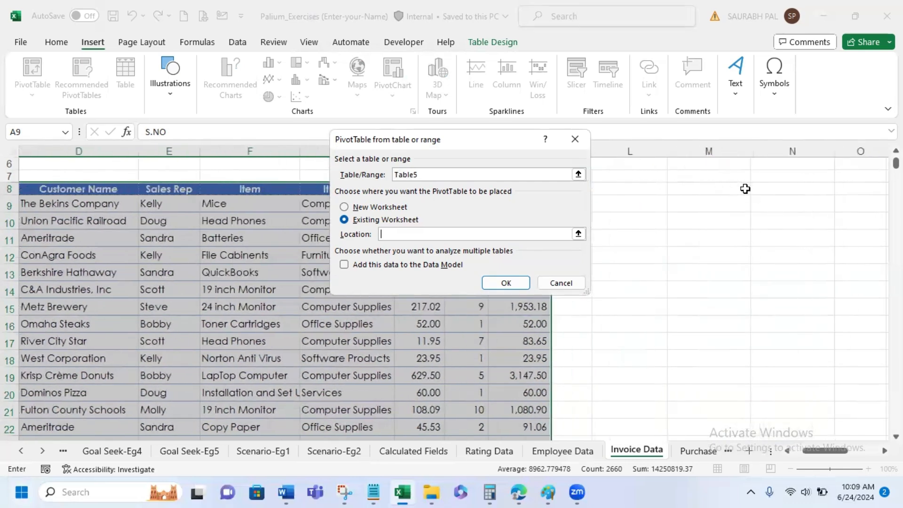
pyautogui.click(737, 188)
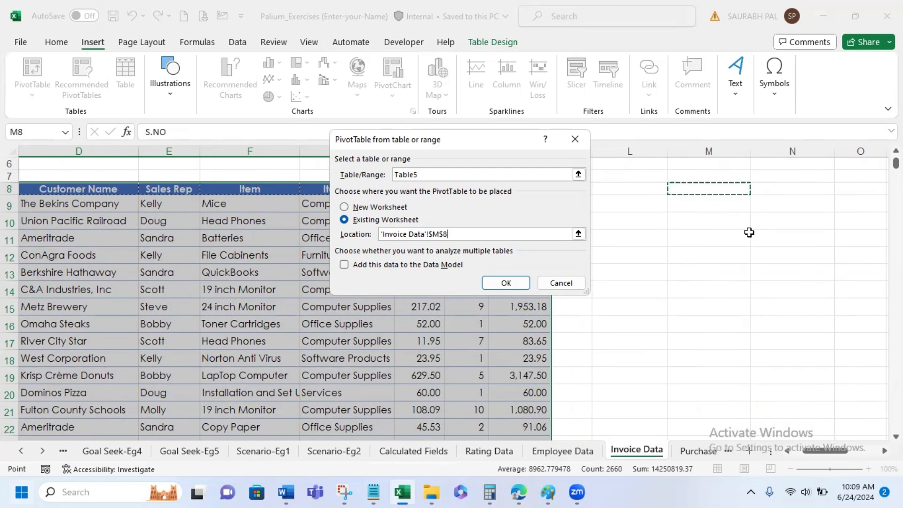
pyautogui.click(505, 284)
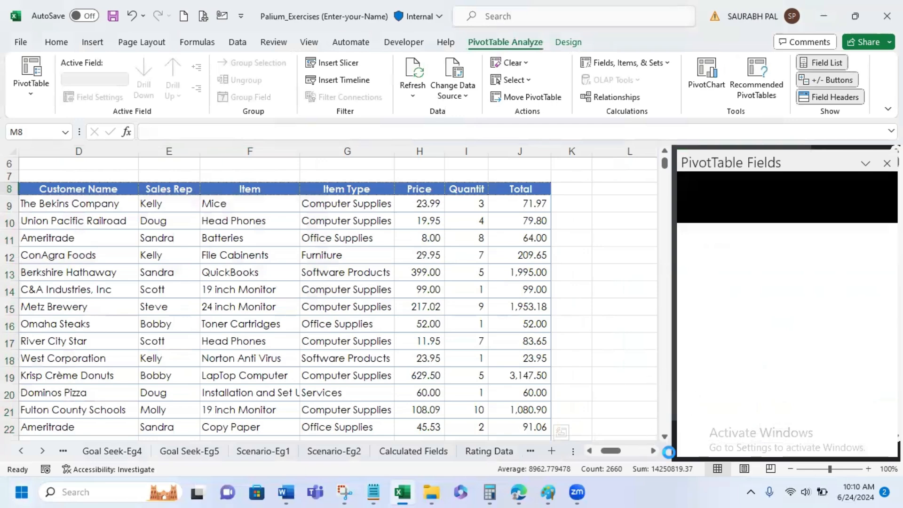
# - Add Customer Name as the PivotTable's row field and Total as its summed value field
pyautogui.click(653, 450)
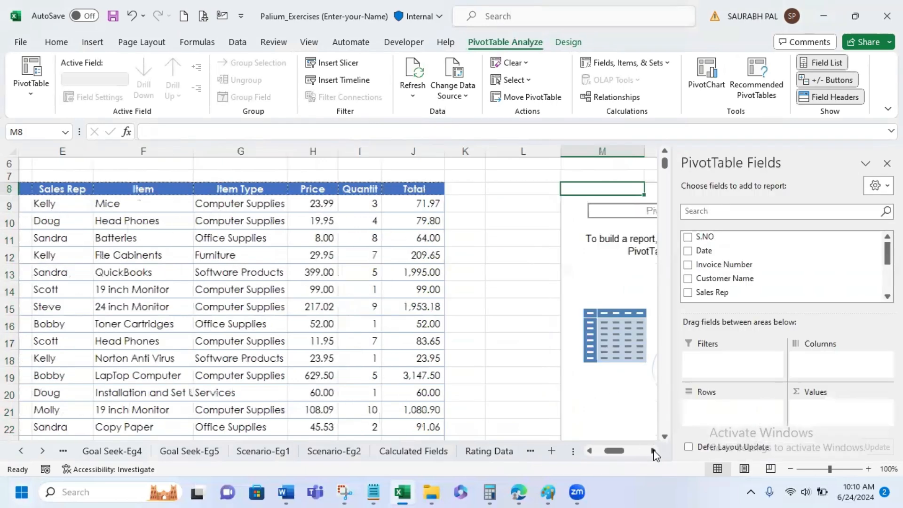
pyautogui.click(653, 450)
pyautogui.click(653, 450)
pyautogui.click(654, 450)
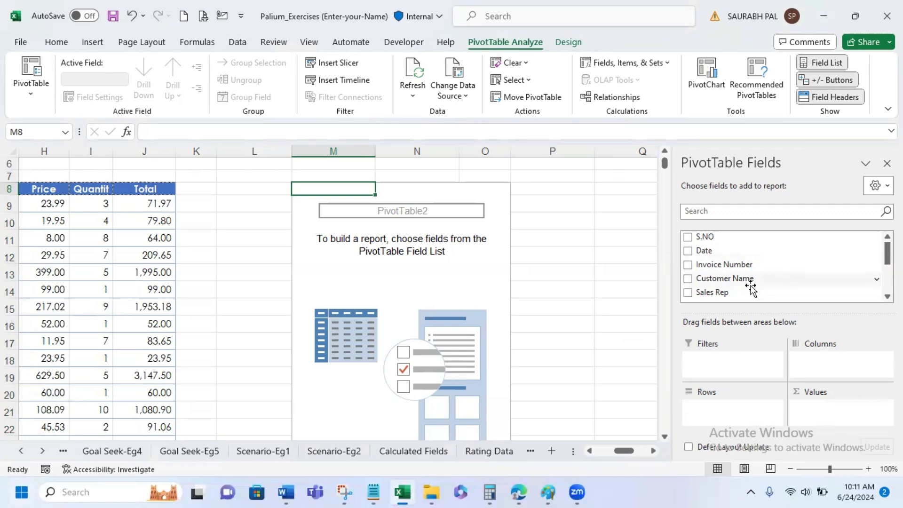
pyautogui.click(688, 279)
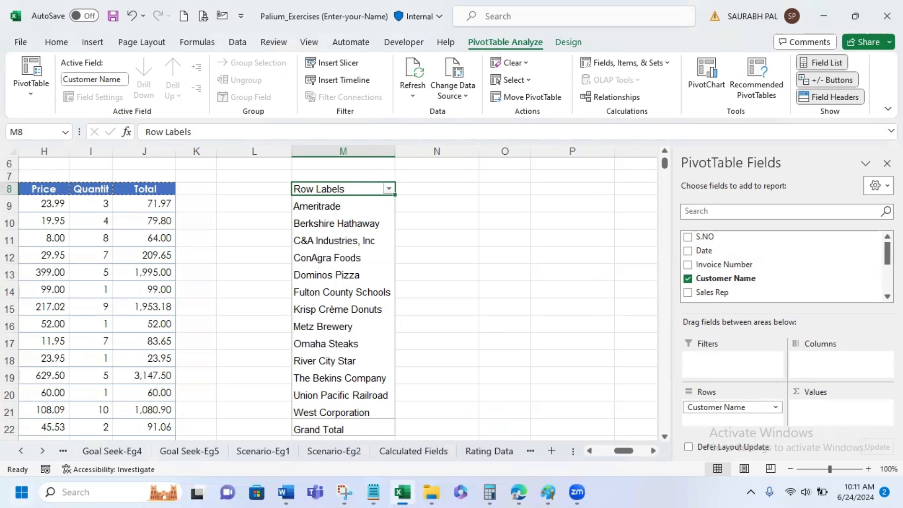
pyautogui.scroll(-5, 783, 265)
pyautogui.scroll(-1, 783, 266)
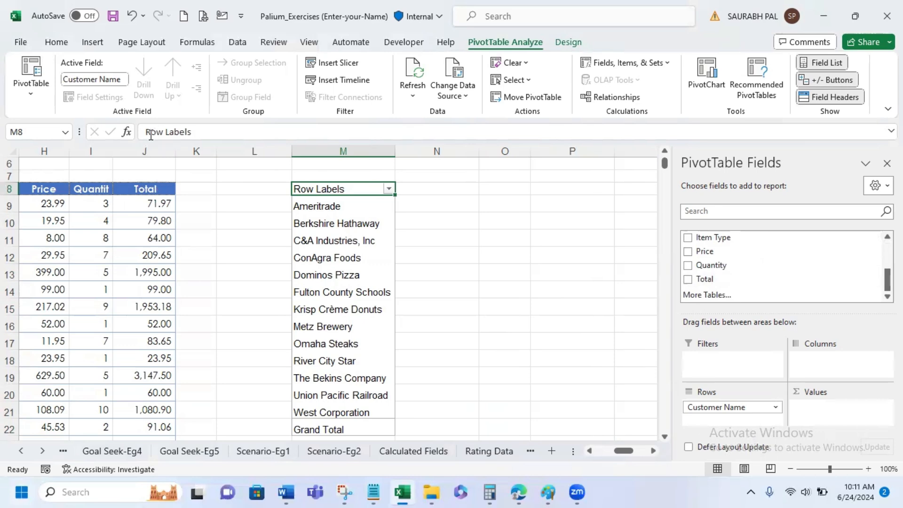
pyautogui.click(688, 279)
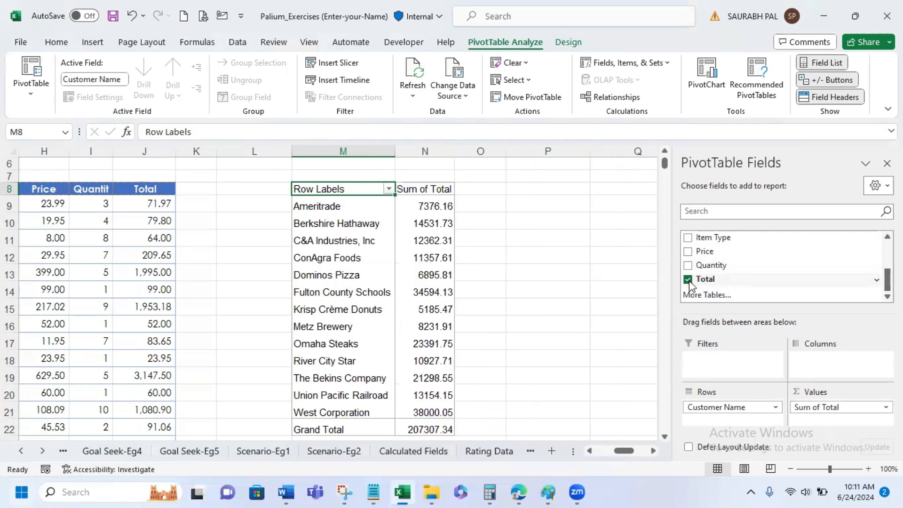
# - Review the summary functions available for the Sum of Total value field, from Sum through Varp, without changing the calculation
pyautogui.click(876, 413)
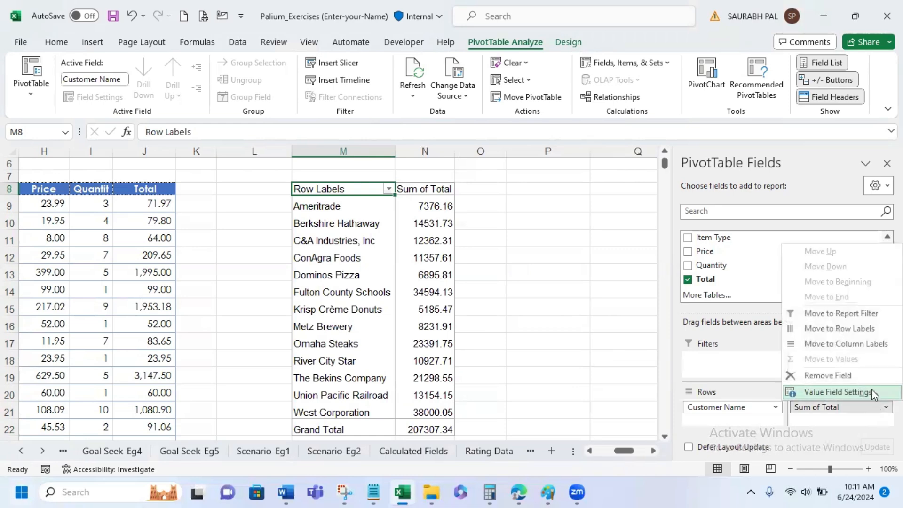
pyautogui.click(871, 391)
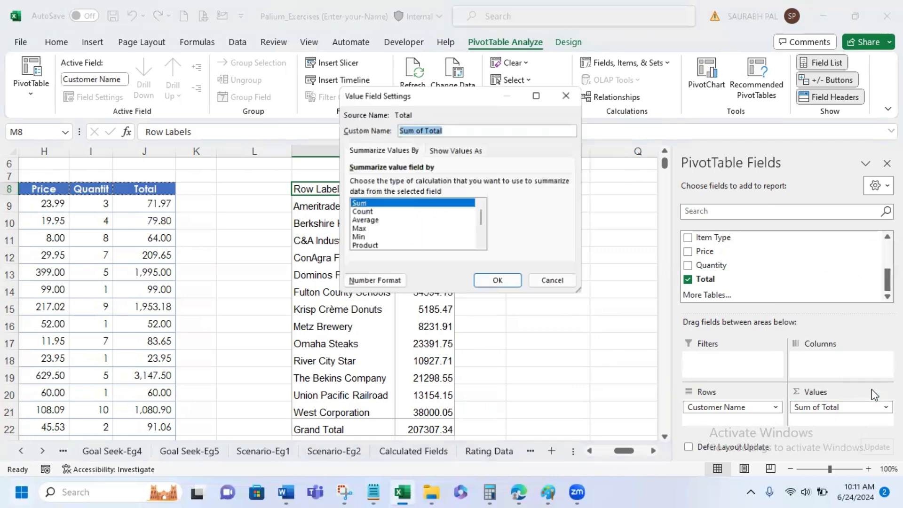
pyautogui.click(388, 215)
pyautogui.click(389, 220)
pyautogui.click(388, 229)
pyautogui.click(391, 238)
pyautogui.click(399, 246)
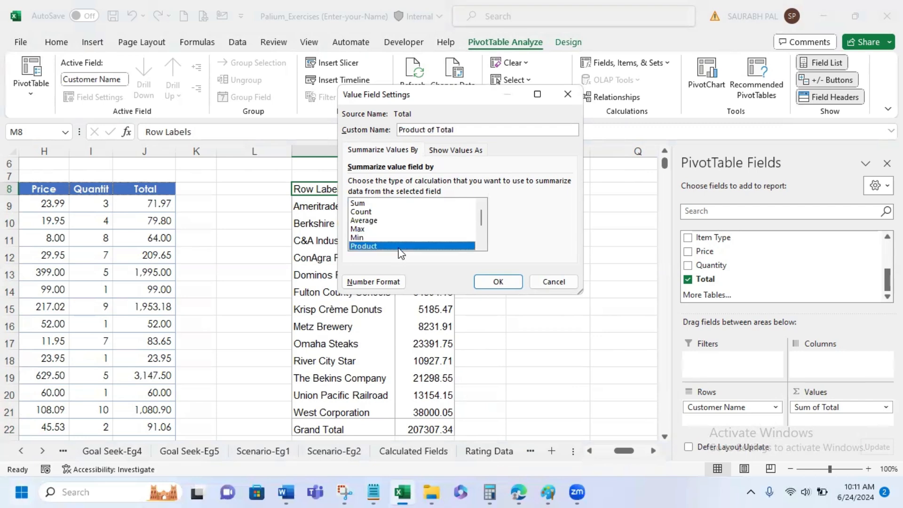
pyautogui.scroll(-2, 405, 242)
pyautogui.scroll(2, 406, 243)
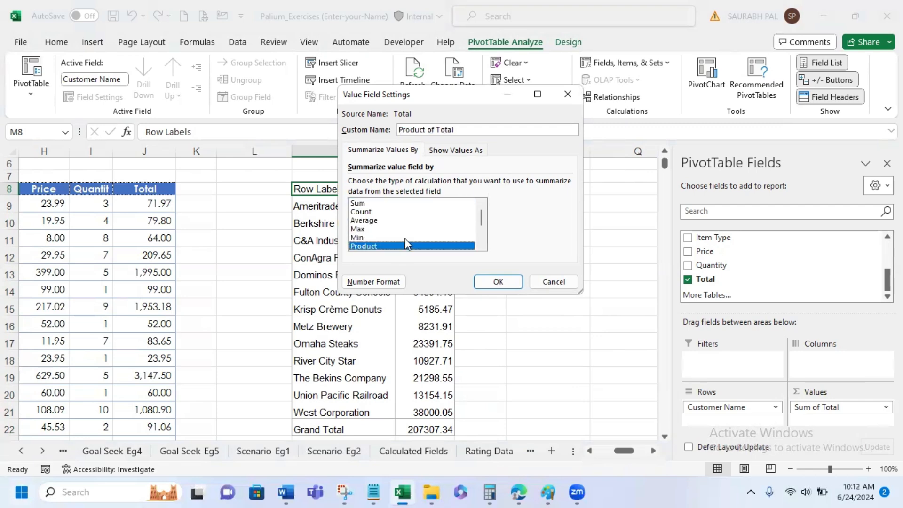
pyautogui.click(400, 205)
pyautogui.scroll(-2, 409, 216)
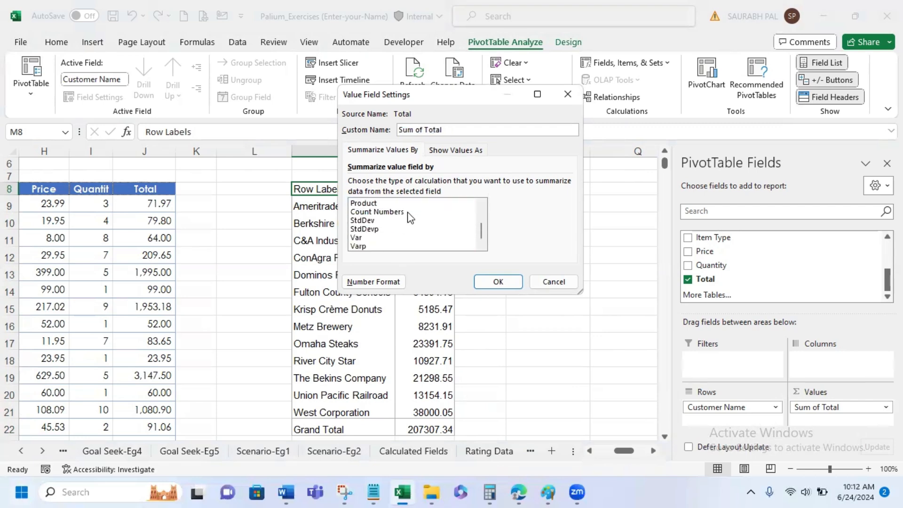
pyautogui.click(566, 281)
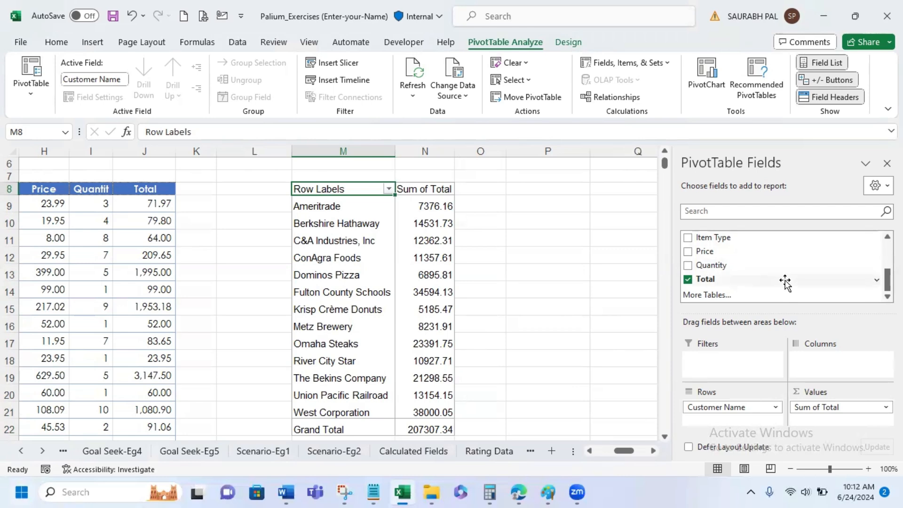
# - Add Total to the PivotTable values a second time and summarize that copy by Max
pyautogui.moveTo(785, 282); pyautogui.dragTo(849, 420)
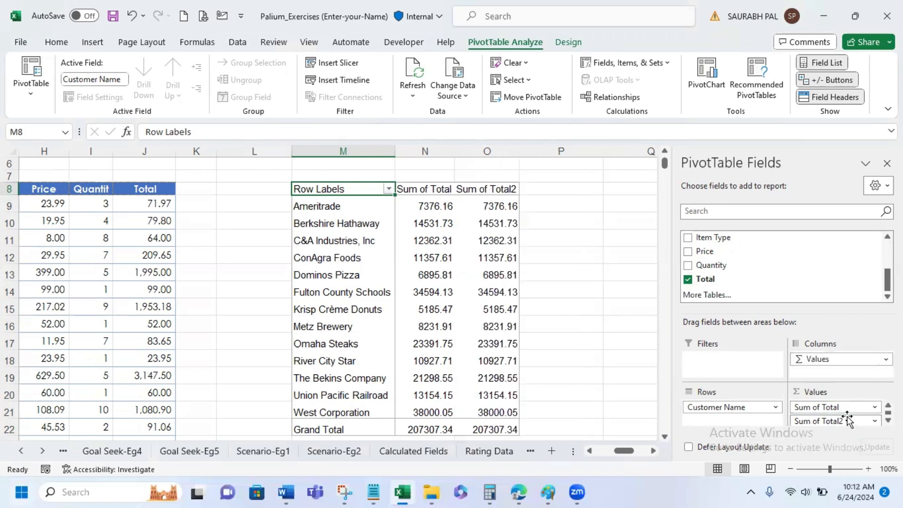
pyautogui.click(874, 421)
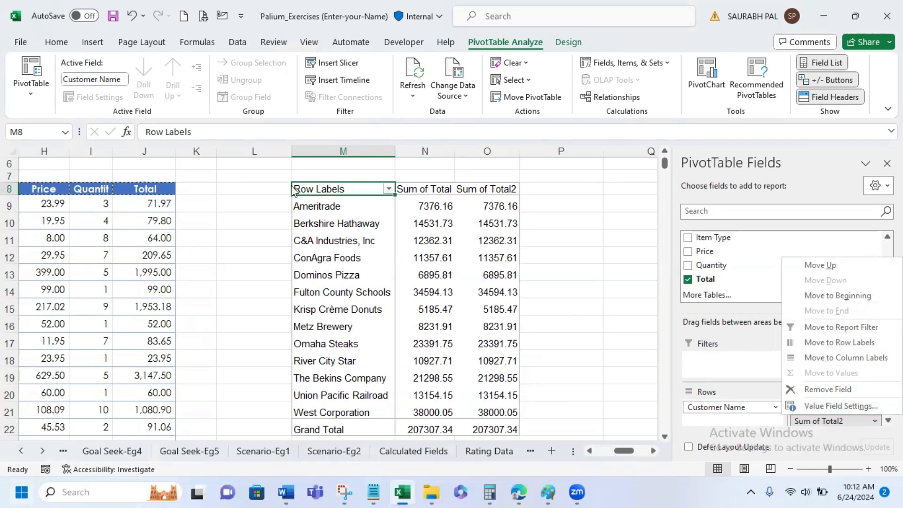
pyautogui.click(850, 411)
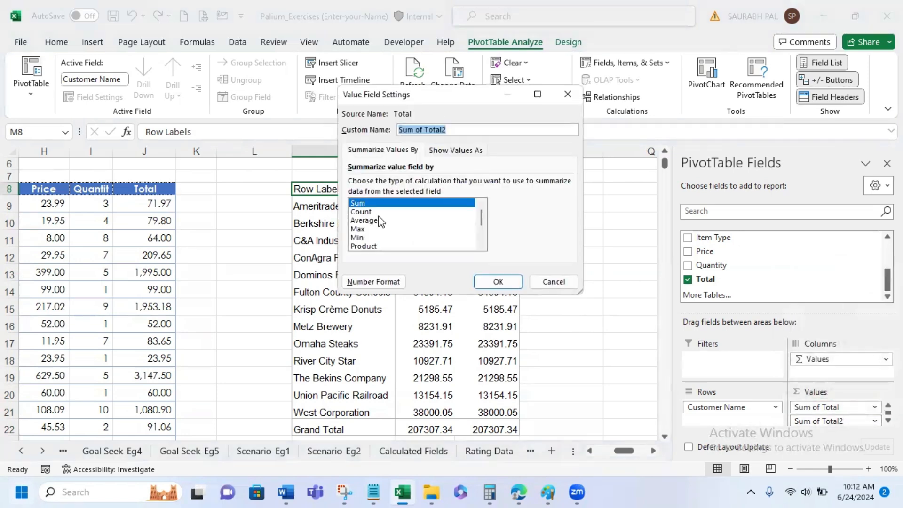
pyautogui.click(379, 221)
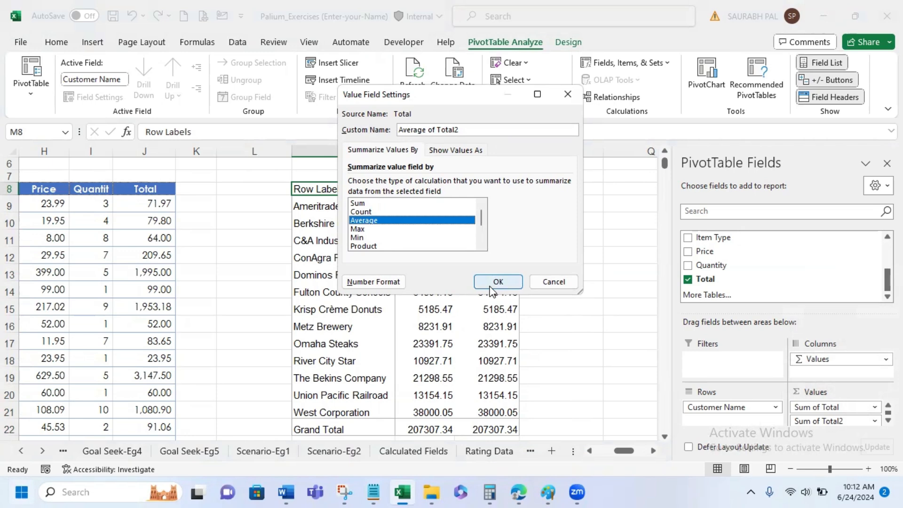
pyautogui.click(374, 229)
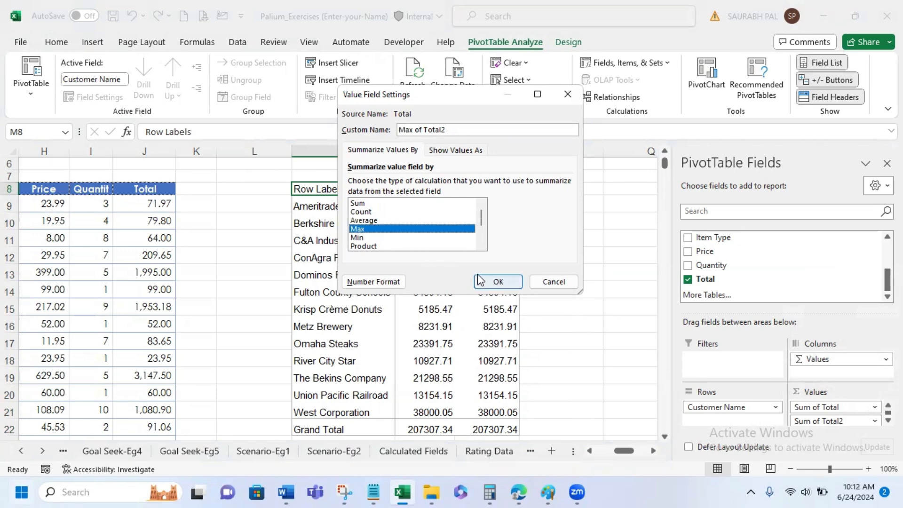
pyautogui.click(491, 282)
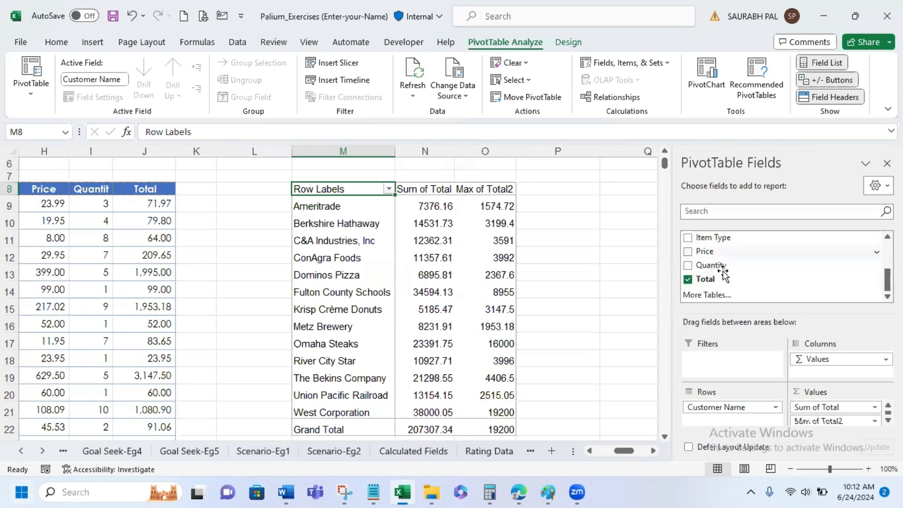
# - Add Total to the PivotTable values a third time and summarize that copy by Count
pyautogui.scroll(3, 774, 272)
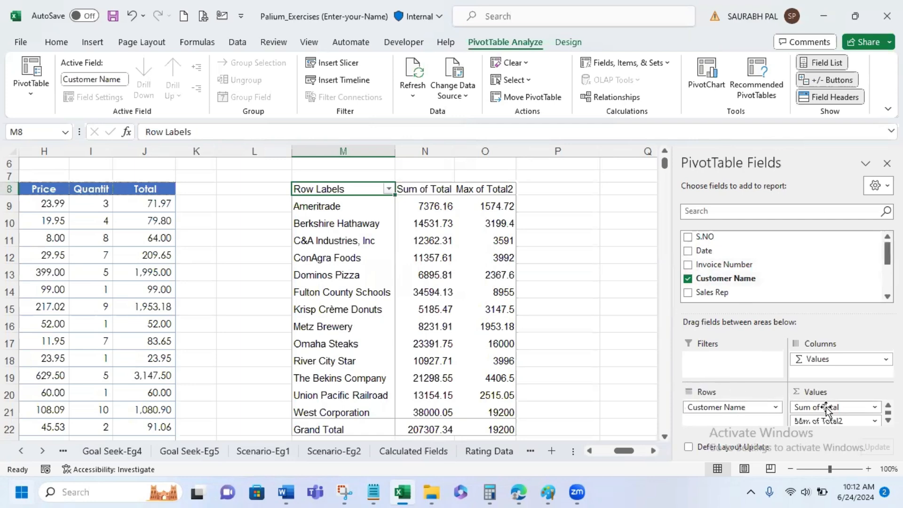
pyautogui.scroll(-3, 808, 273)
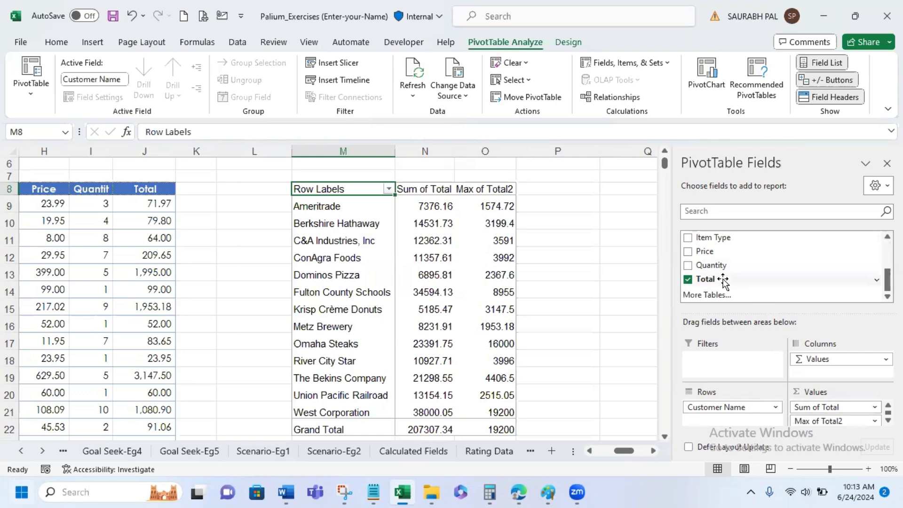
pyautogui.moveTo(723, 281); pyautogui.dragTo(831, 424)
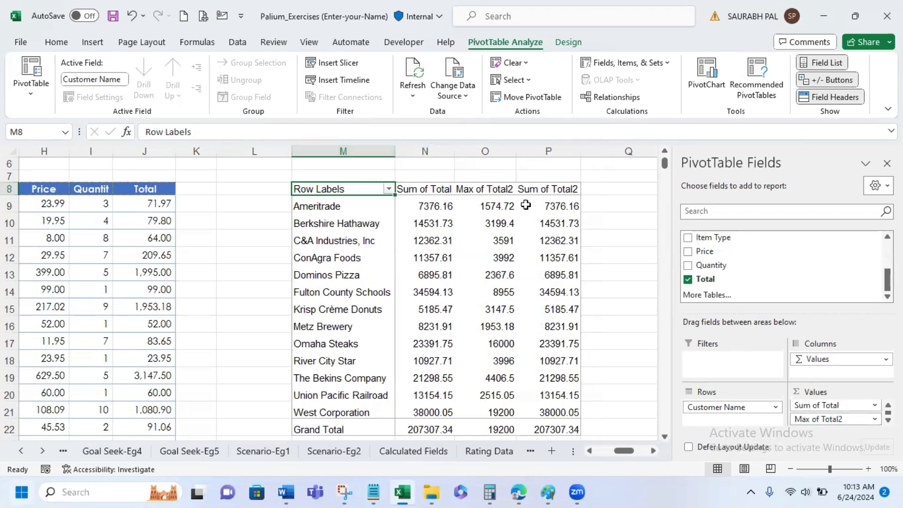
pyautogui.moveTo(527, 203)
pyautogui.click(888, 420)
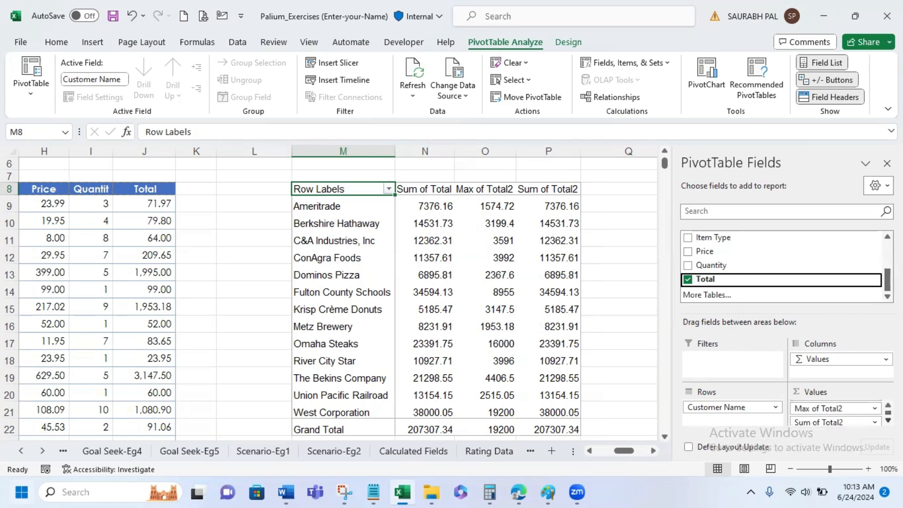
pyautogui.click(888, 420)
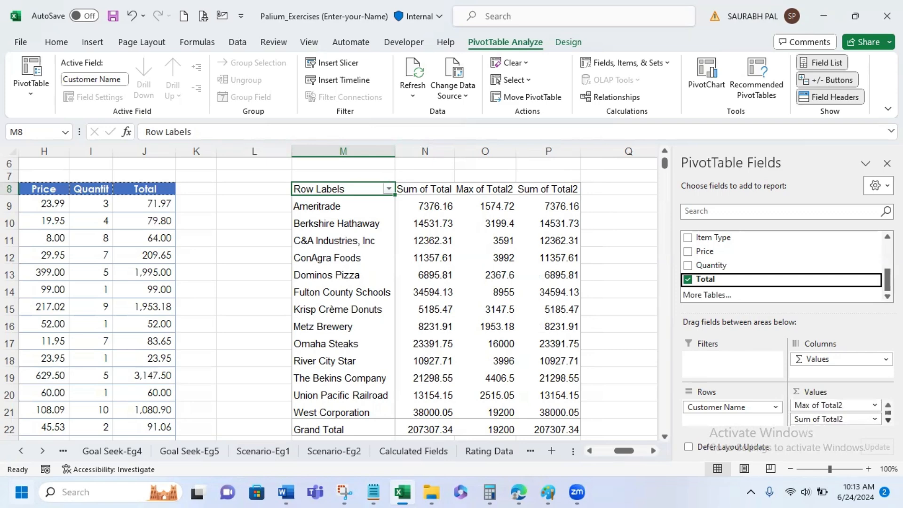
pyautogui.click(868, 419)
pyautogui.click(863, 404)
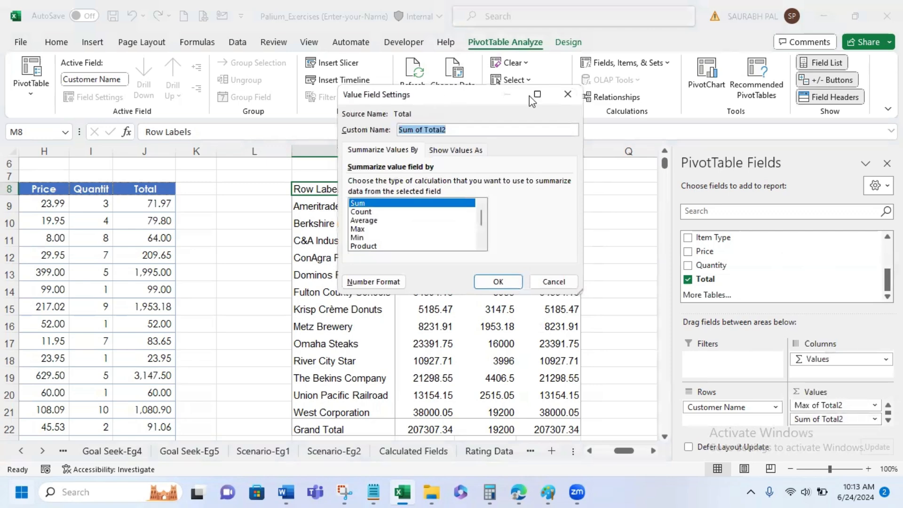
pyautogui.moveTo(459, 96); pyautogui.dragTo(712, 118)
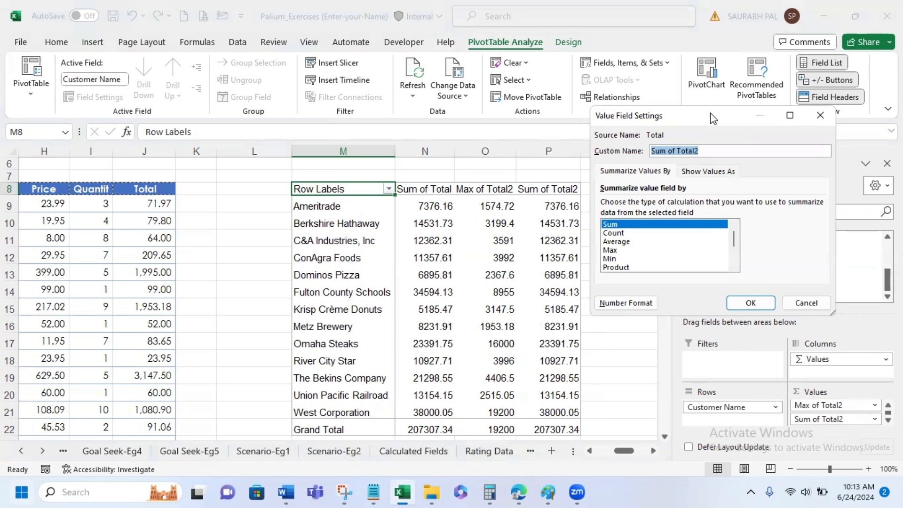
pyautogui.click(651, 233)
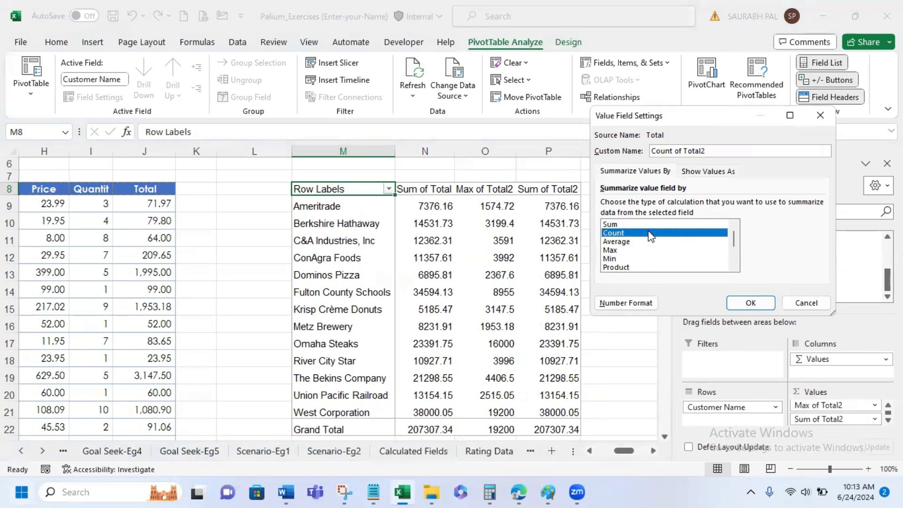
pyautogui.click(750, 303)
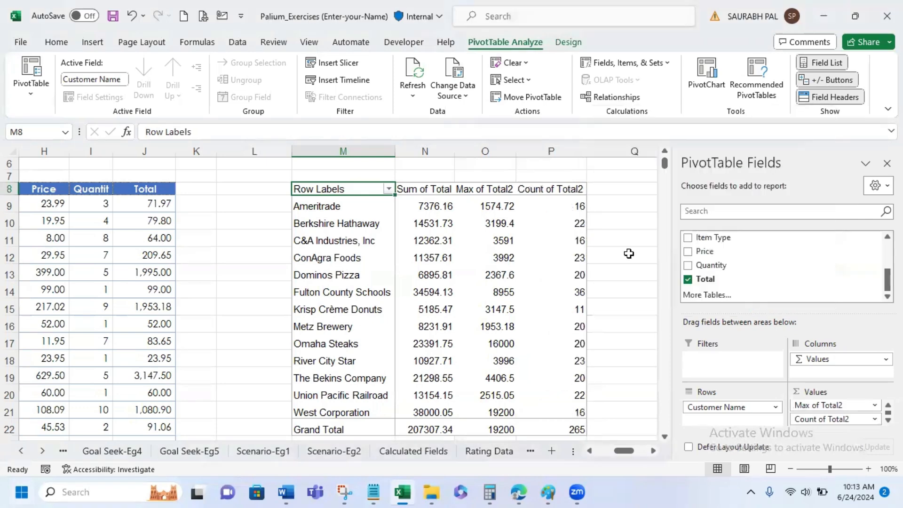
# - Drill down into Ameritrade's Sum of Total to list its source invoices on a new sheet, and widen the Date column to fit
pyautogui.moveTo(575, 207)
pyautogui.moveTo(437, 207)
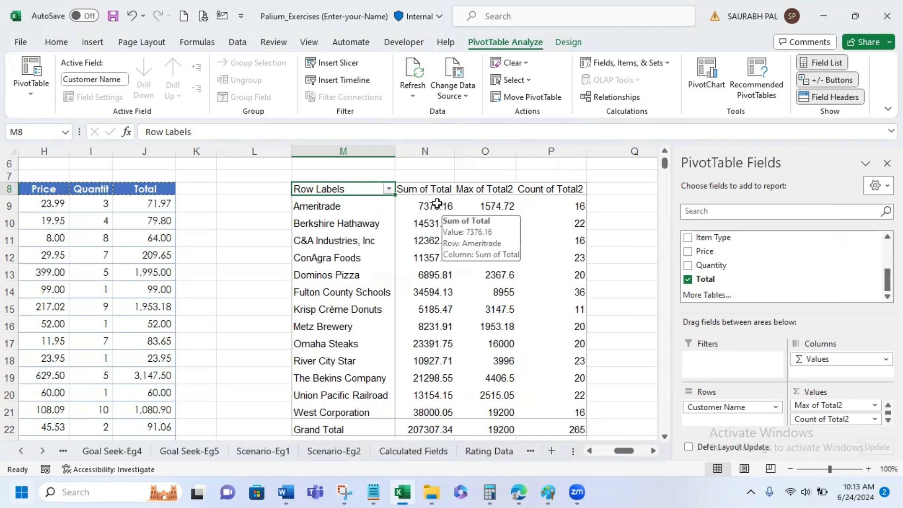
pyautogui.click(437, 204)
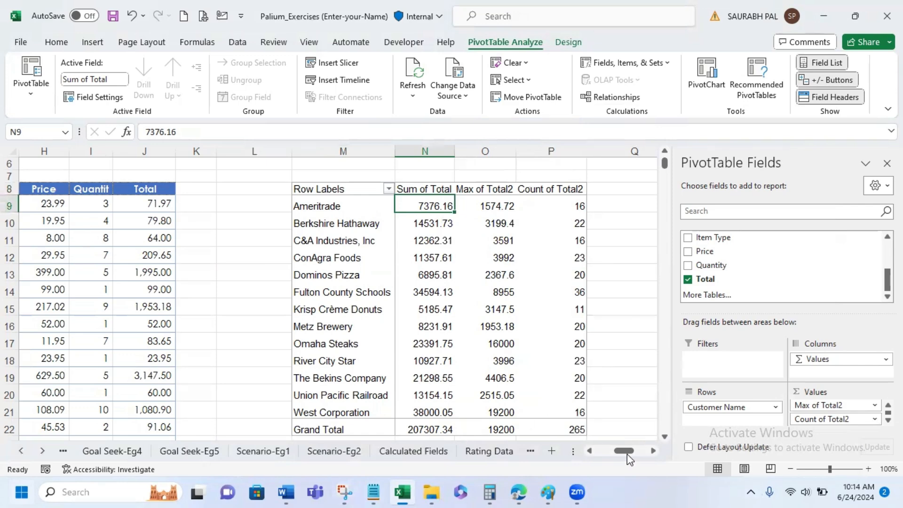
pyautogui.click(606, 451)
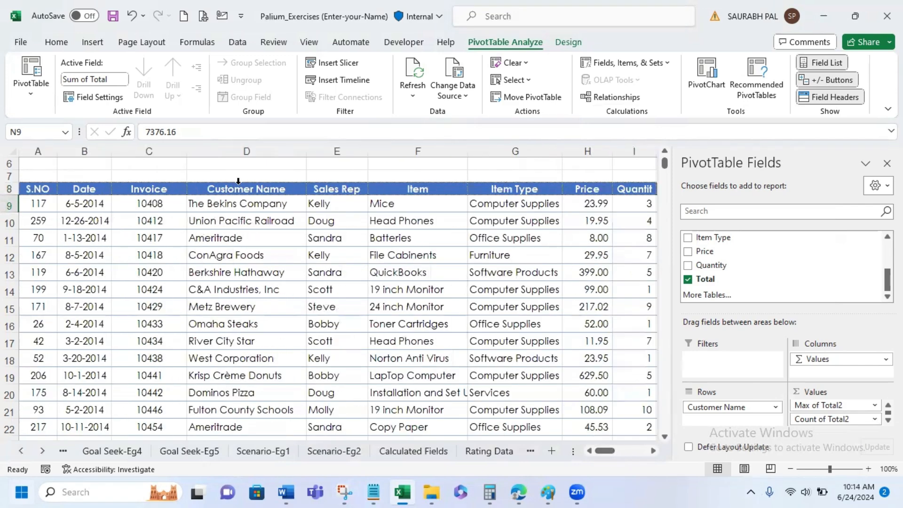
pyautogui.click(653, 452)
pyautogui.click(652, 453)
pyautogui.click(652, 453)
pyautogui.click(652, 453)
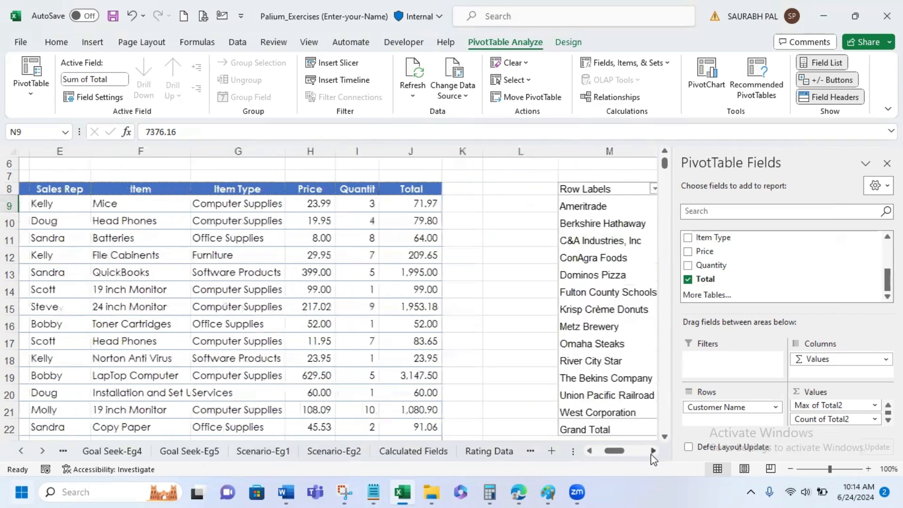
pyautogui.click(652, 453)
pyautogui.click(653, 453)
pyautogui.click(652, 453)
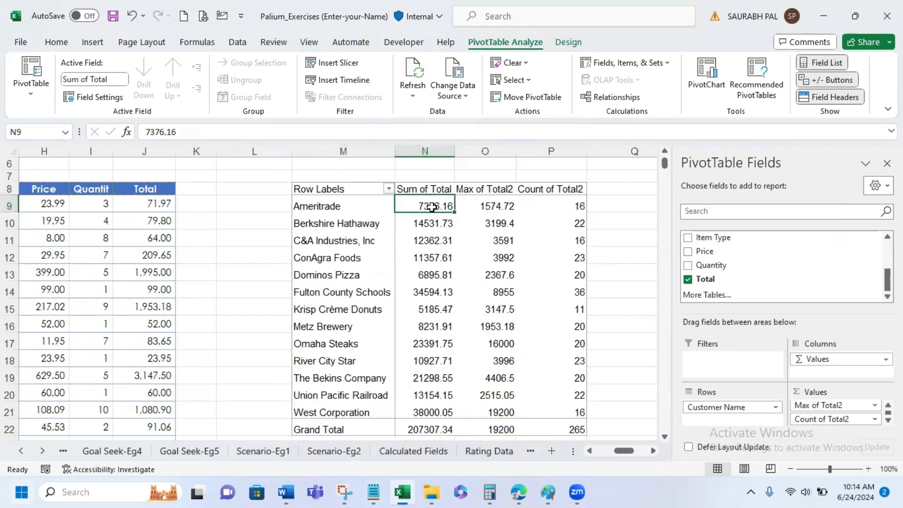
pyautogui.doubleClick(432, 206)
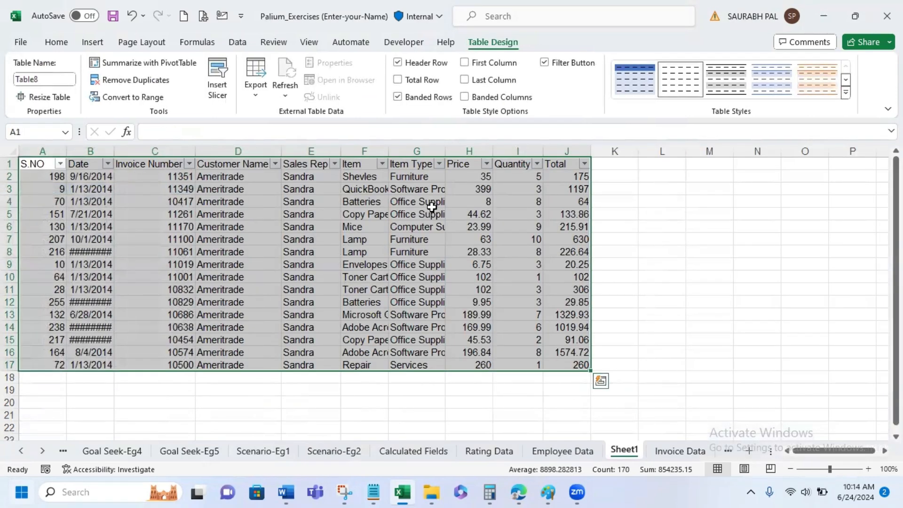
pyautogui.moveTo(115, 148); pyautogui.dragTo(119, 150)
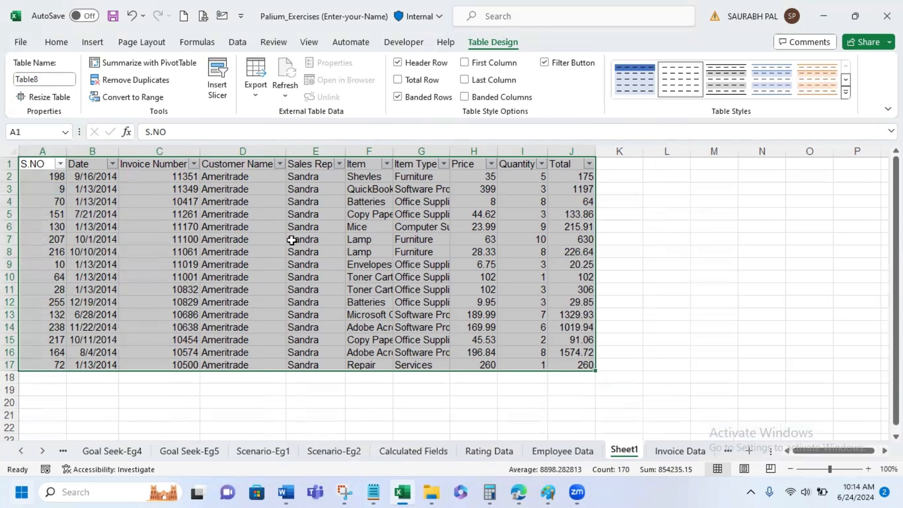
# - Delete the drill-down sheet Sheet1 containing the Ameritrade invoice records
pyautogui.rightClick(635, 450)
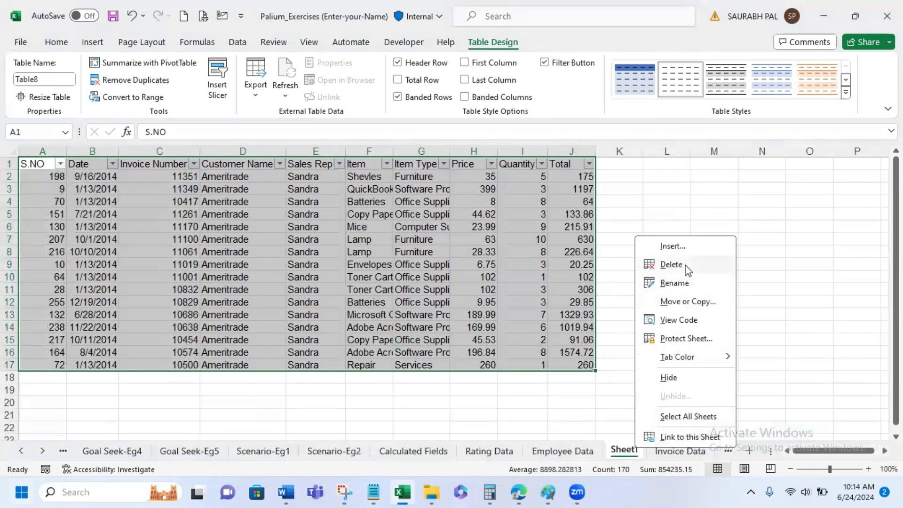
pyautogui.click(672, 264)
pyautogui.click(431, 278)
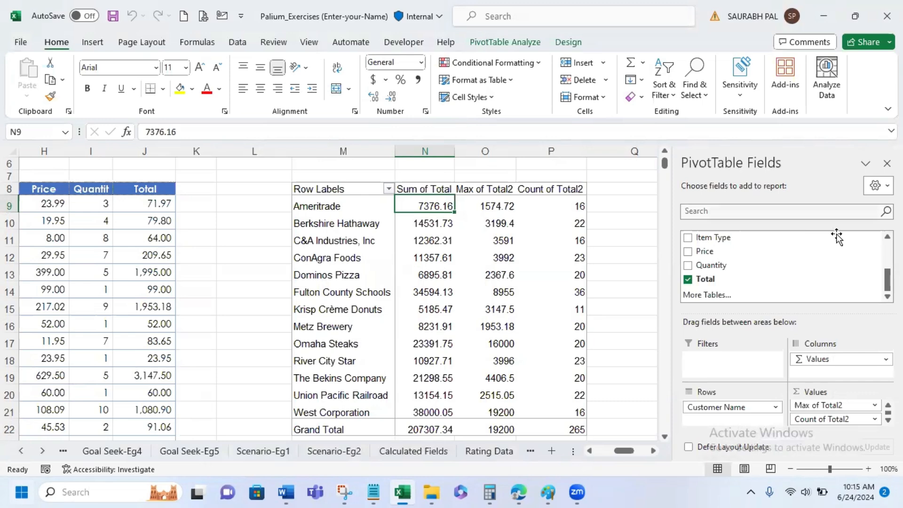
# - Add Item as a second row field under Customer Name, allowing the PivotTable to replace overlapping sheet data, and check Ameritrade's item rows
pyautogui.scroll(3, 693, 271)
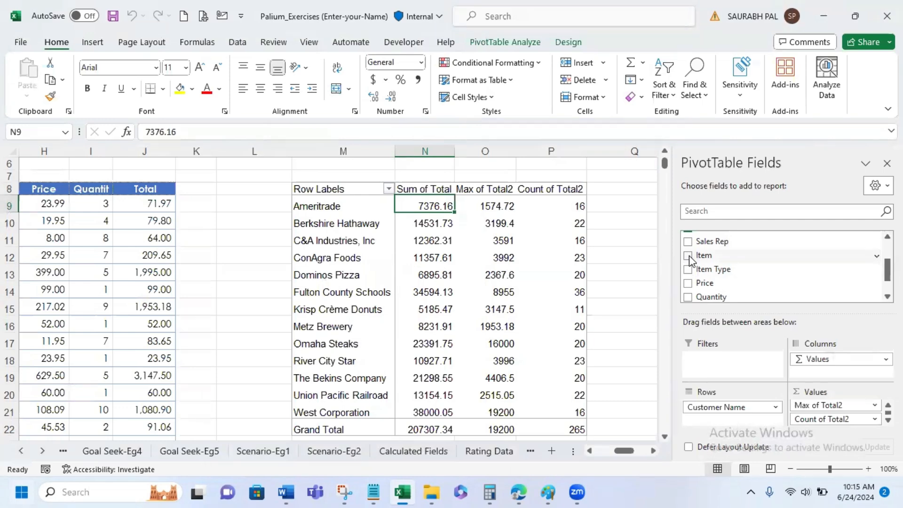
pyautogui.click(689, 256)
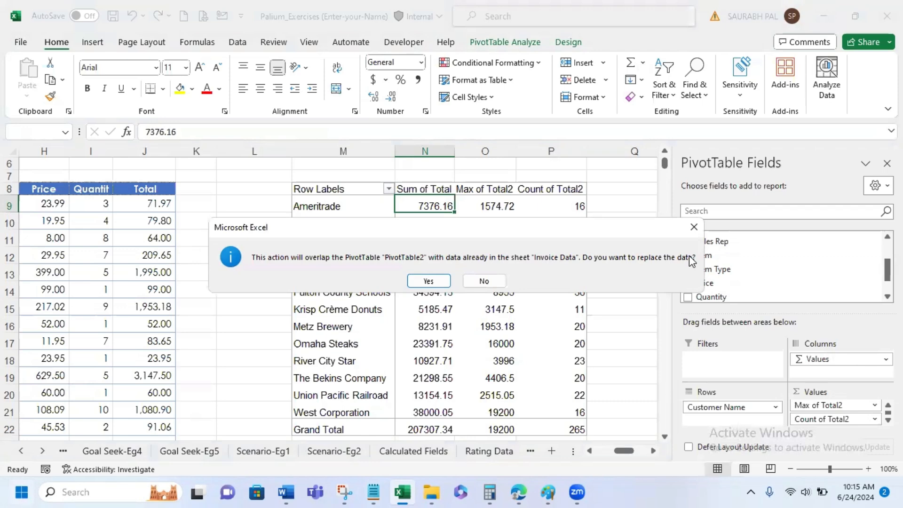
pyautogui.click(433, 280)
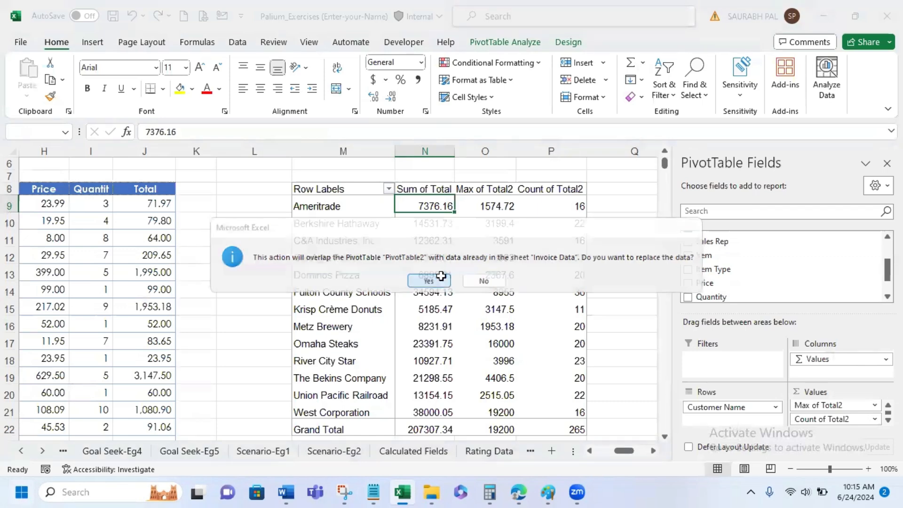
pyautogui.scroll(-9, 381, 260)
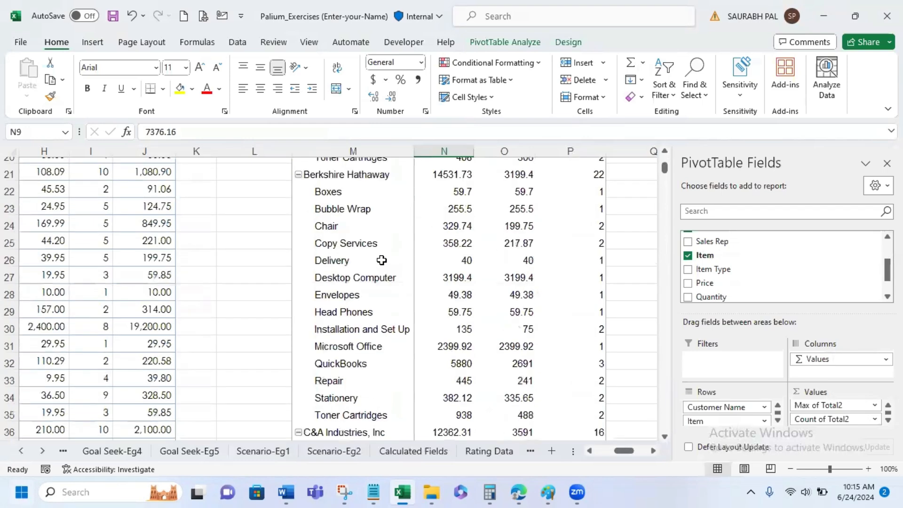
pyautogui.scroll(-2, 382, 260)
pyautogui.scroll(10, 381, 260)
pyautogui.scroll(2, 381, 260)
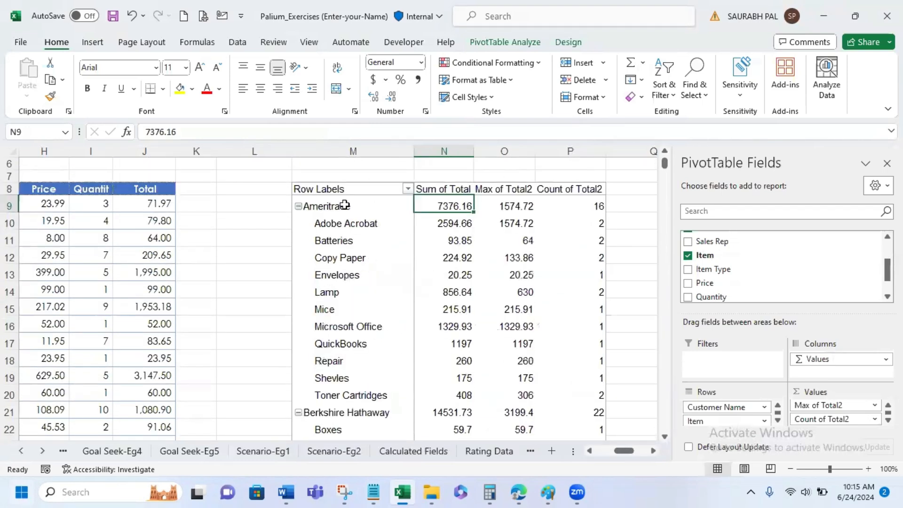
pyautogui.click(345, 205)
pyautogui.click(353, 229)
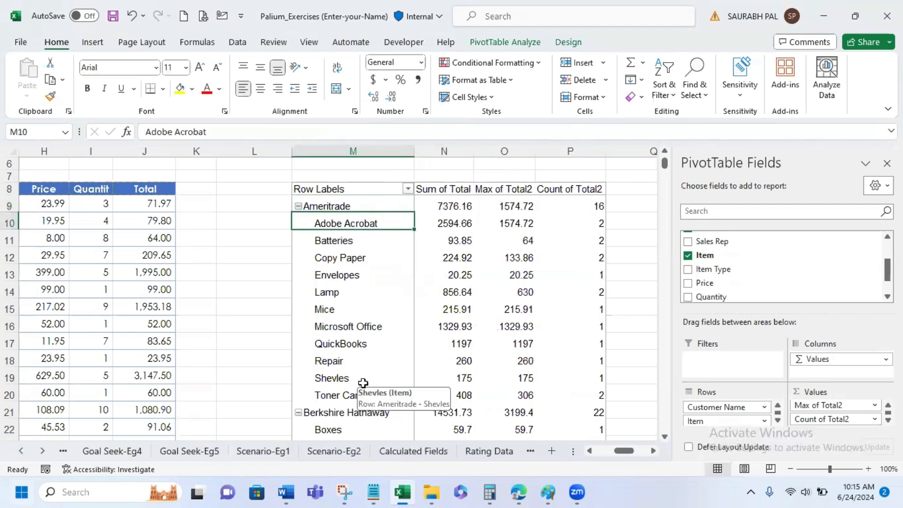
# - Review the item rows under Berkshire Hathaway and move the Item field from the PivotTable's rows to its columns
pyautogui.scroll(-3, 363, 383)
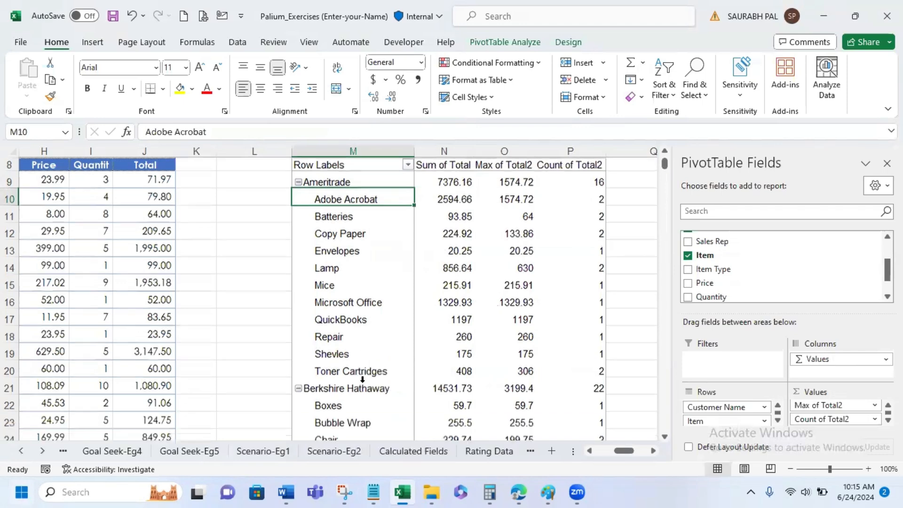
pyautogui.click(366, 295)
pyautogui.scroll(-2, 366, 295)
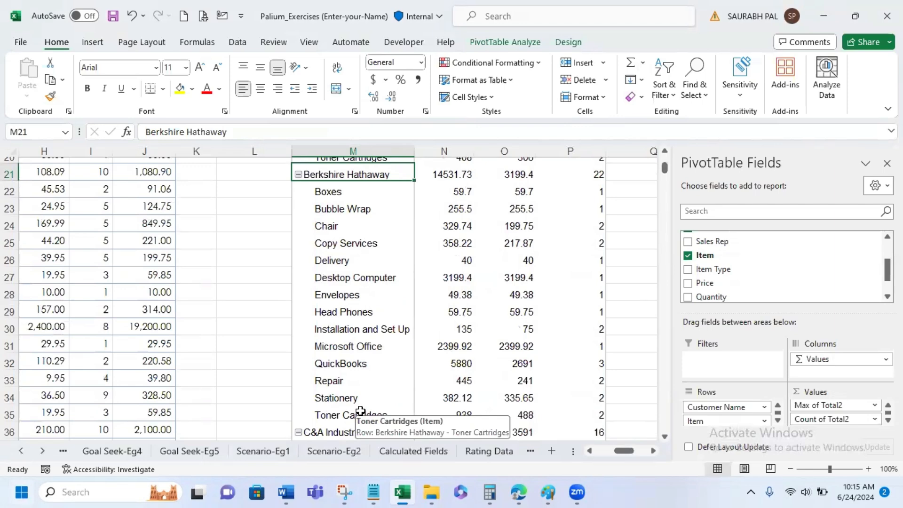
pyautogui.scroll(7, 390, 250)
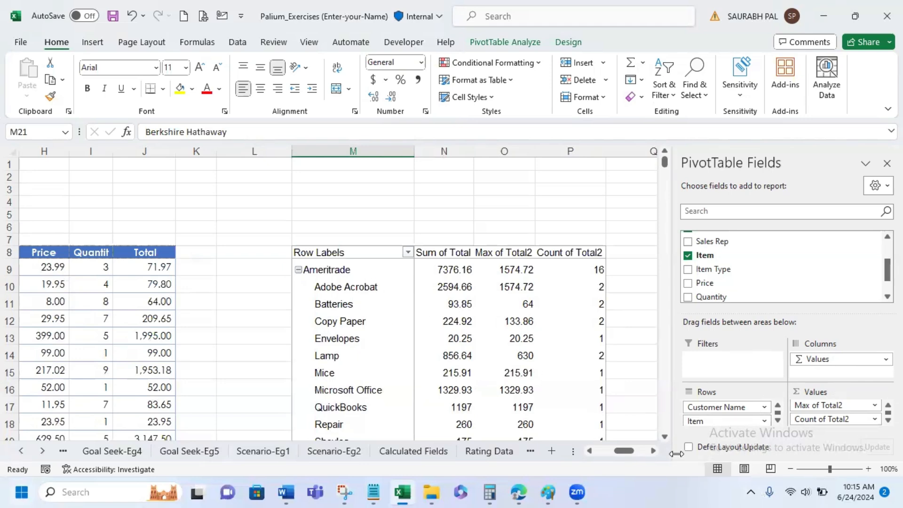
pyautogui.moveTo(750, 421); pyautogui.dragTo(815, 353)
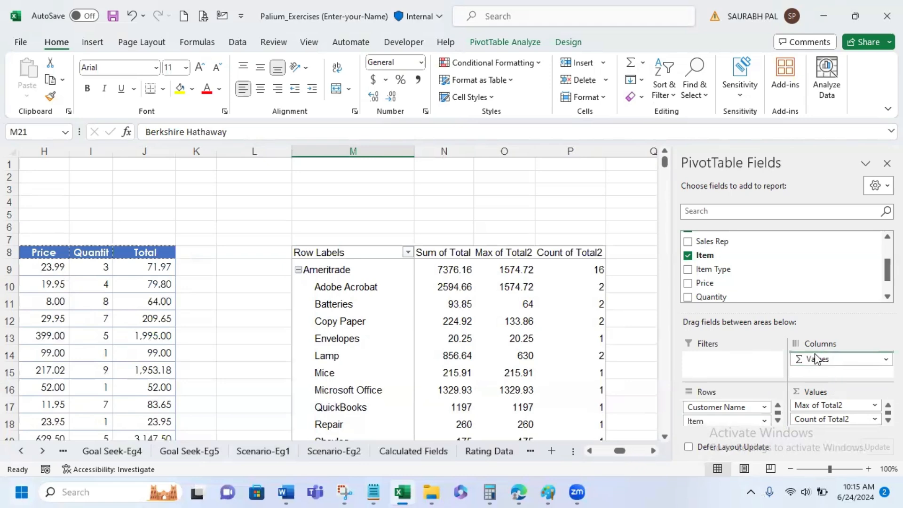
pyautogui.click(653, 451)
pyautogui.click(653, 451)
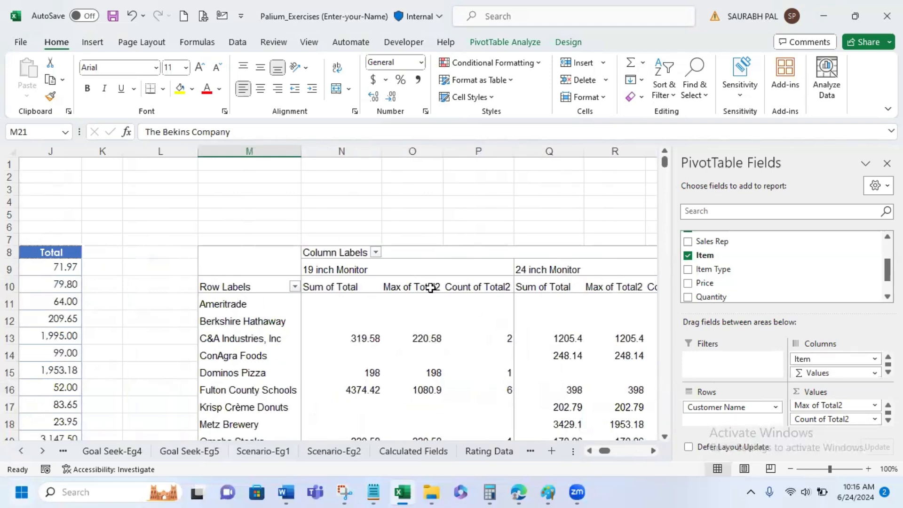
# - Remove Count of Total2 and Max of Total2 from the PivotTable values, leaving only Sum of Total
pyautogui.click(874, 418)
pyautogui.click(847, 388)
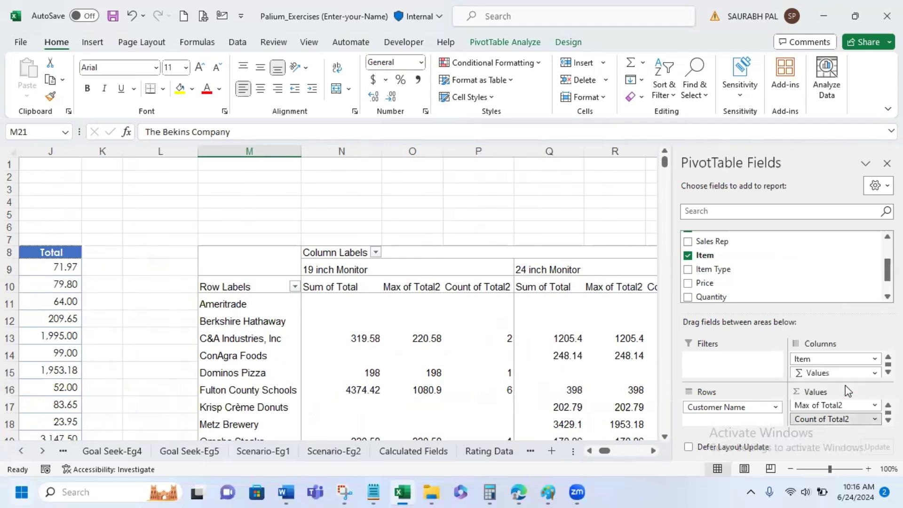
pyautogui.click(868, 419)
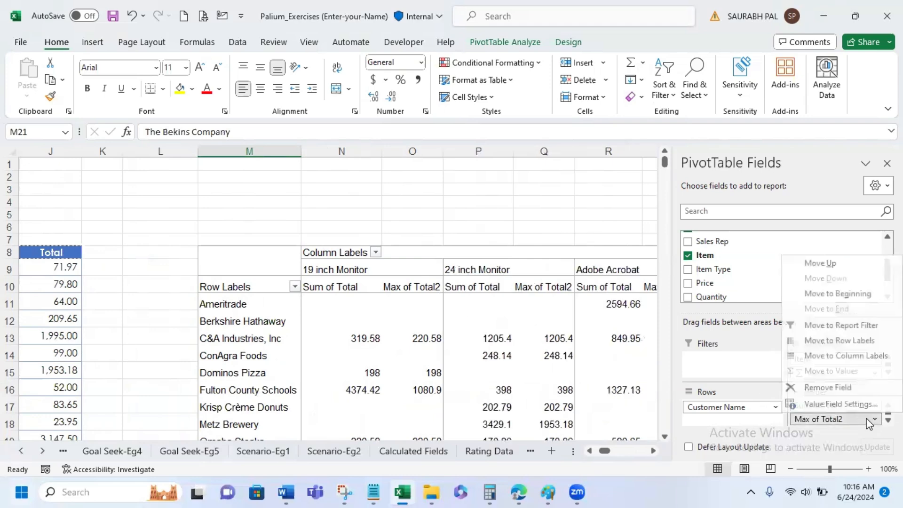
pyautogui.click(849, 388)
pyautogui.click(510, 220)
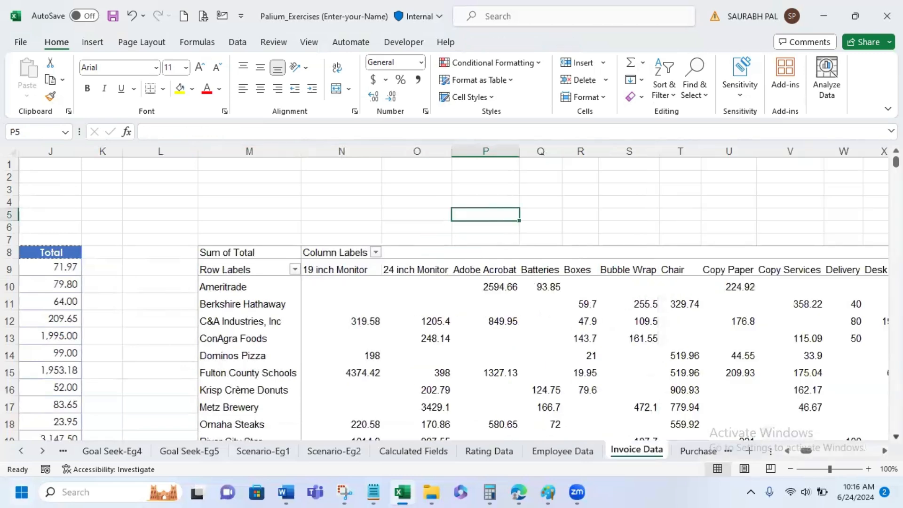
# - Examine the customer-by-item Sum of Total grid across all item columns through to Grand Total
pyautogui.scroll(-2, 445, 301)
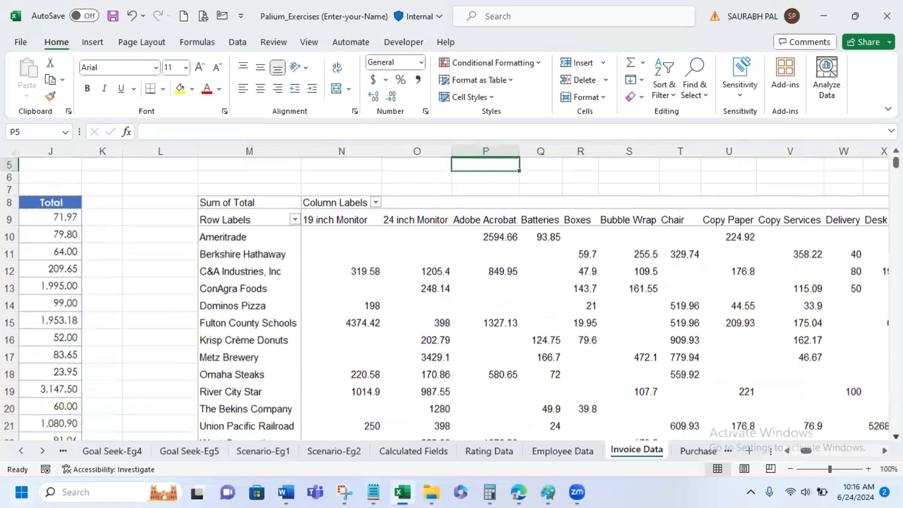
pyautogui.scroll(-1, 444, 301)
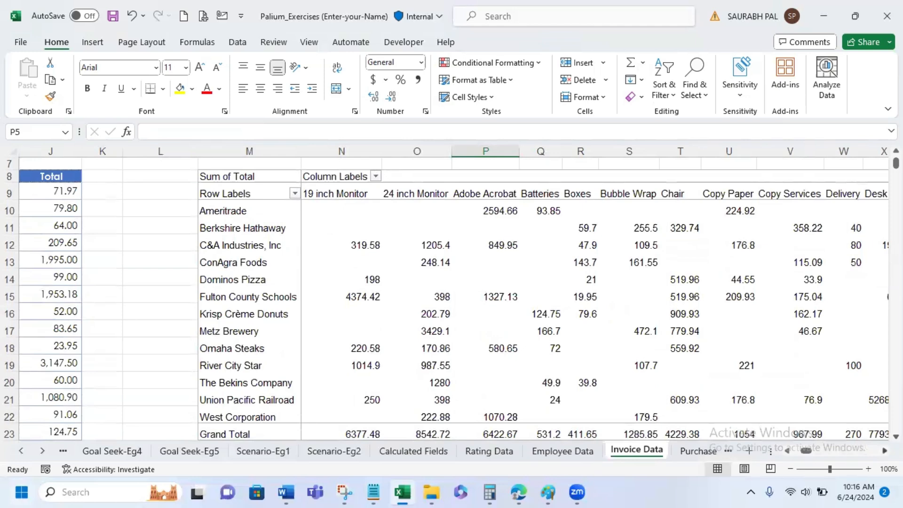
pyautogui.hscroll(4, 460, 293)
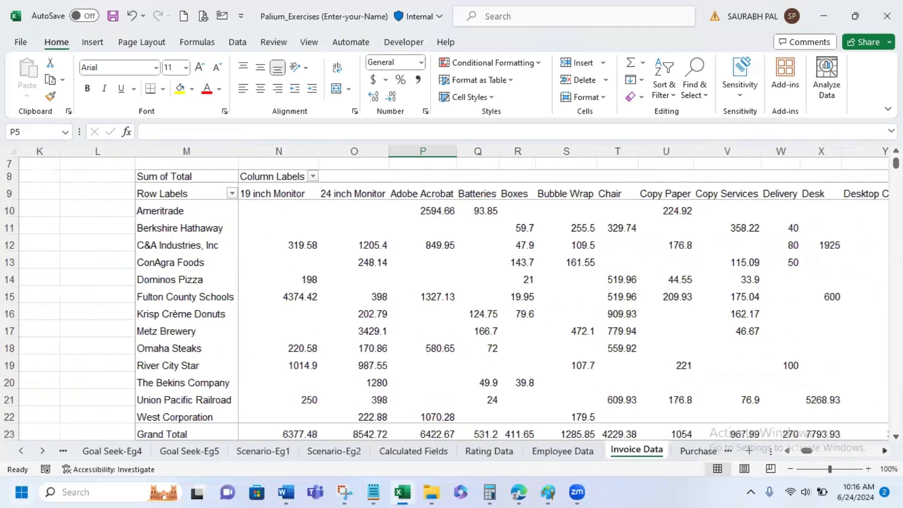
pyautogui.hscroll(1, 460, 292)
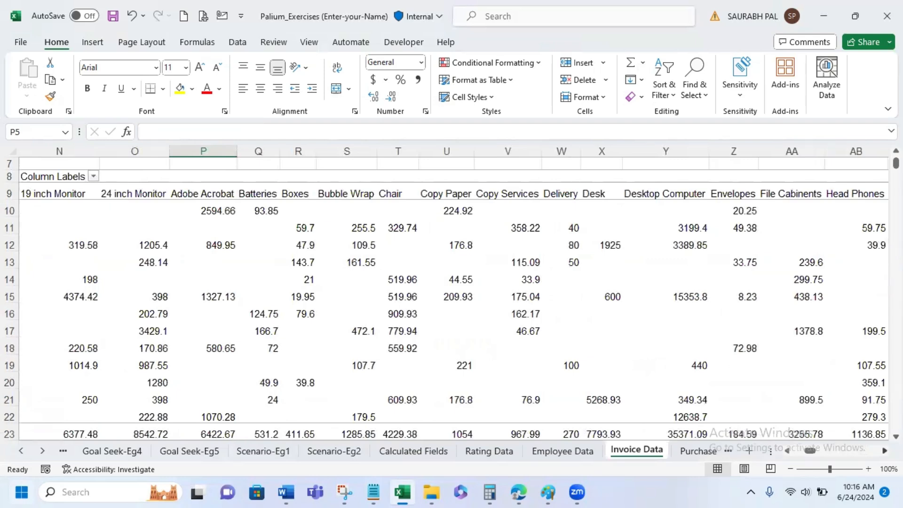
pyautogui.hscroll(5, 460, 293)
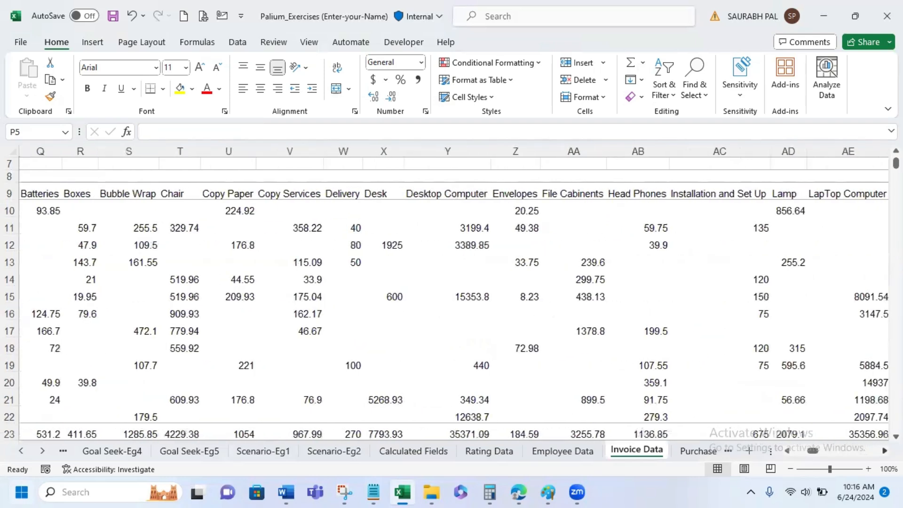
pyautogui.hscroll(6, 460, 293)
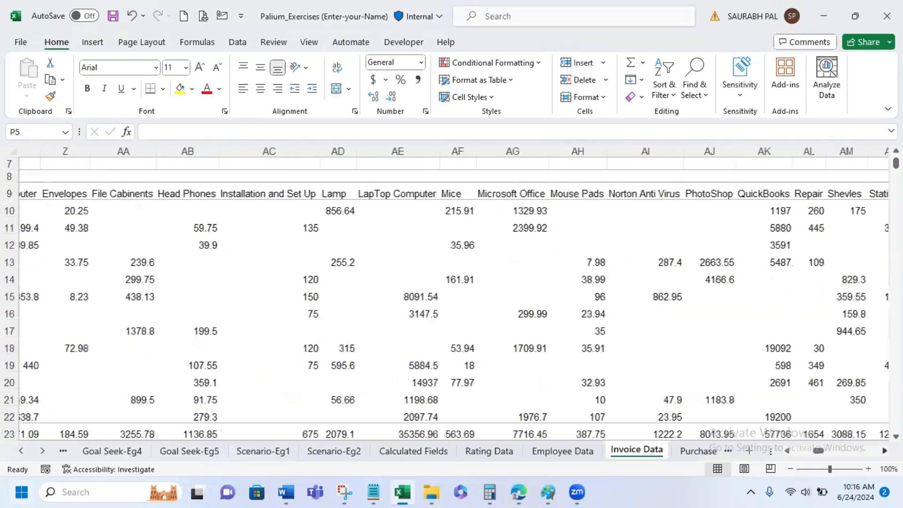
pyautogui.hscroll(4, 460, 292)
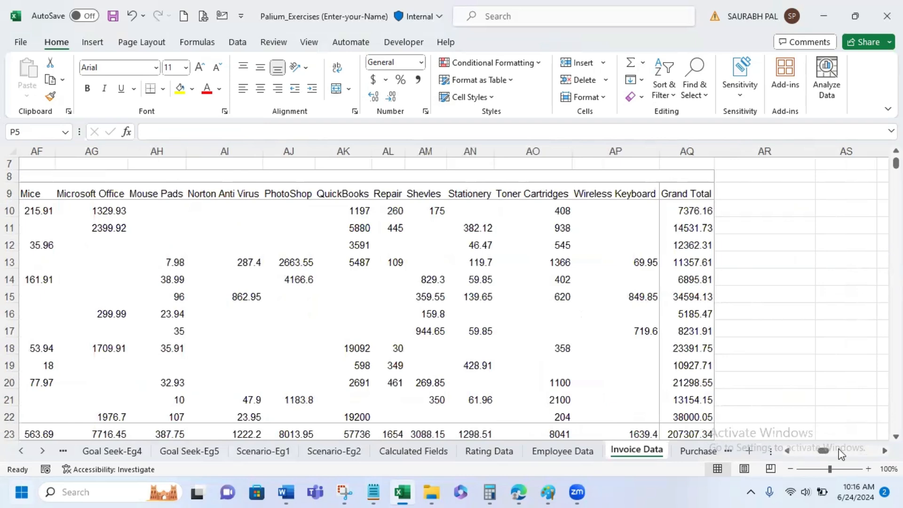
pyautogui.moveTo(821, 451)
pyautogui.mouseDown()
pyautogui.moveTo(787, 449)
pyautogui.moveTo(809, 450)
pyautogui.mouseUp()
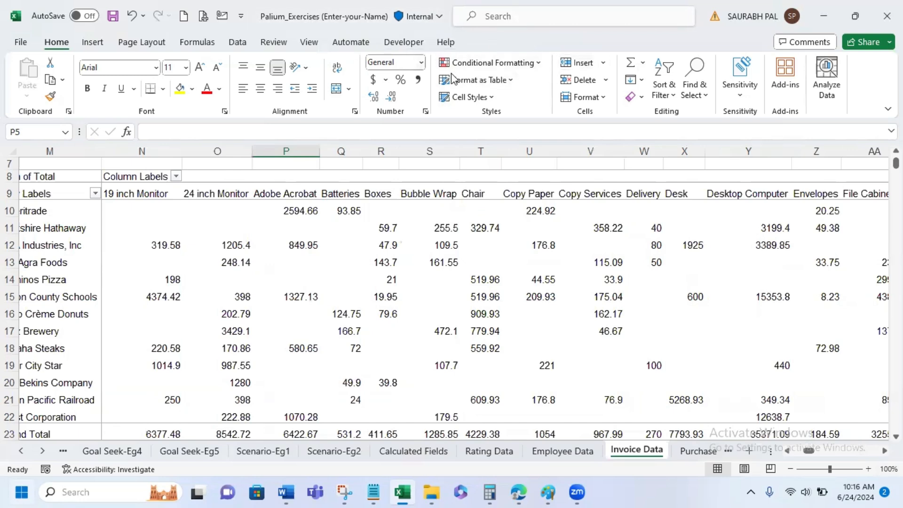
# - Apply a medium PivotTable style with a green header to the customer-by-item PivotTable
pyautogui.click(308, 212)
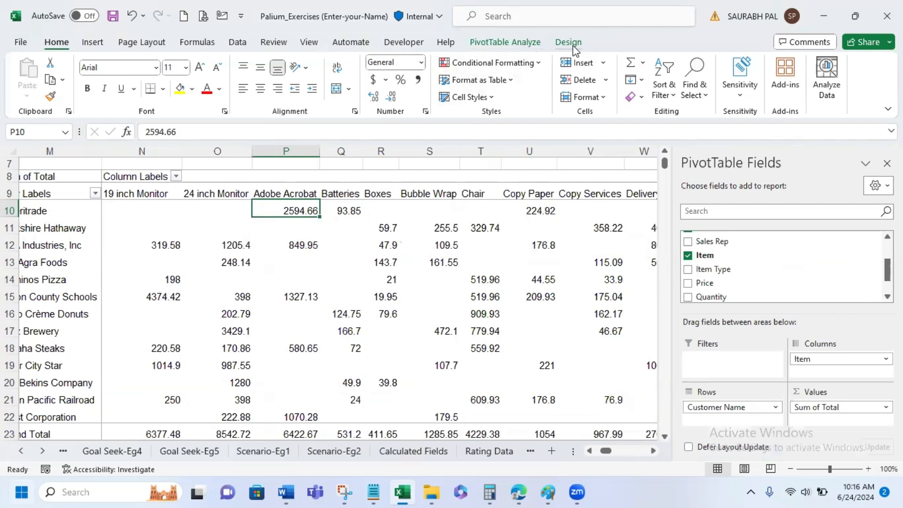
pyautogui.click(506, 41)
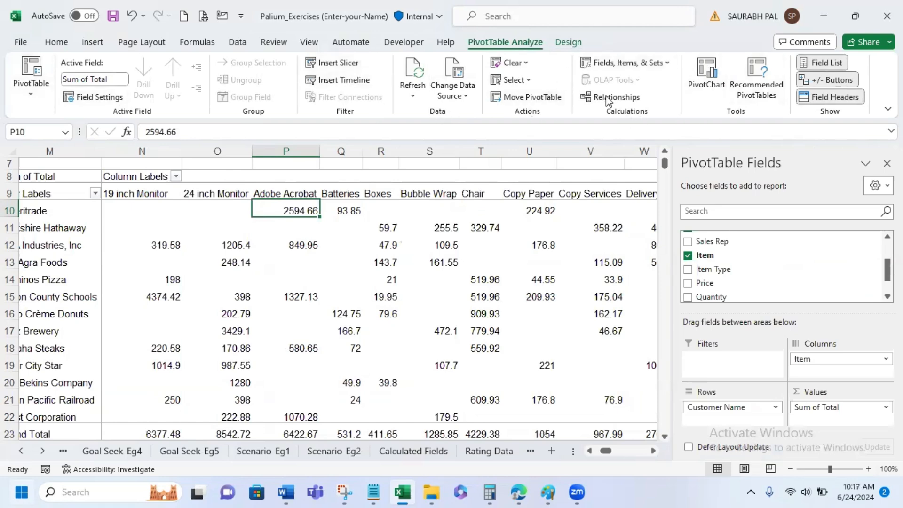
pyautogui.click(574, 46)
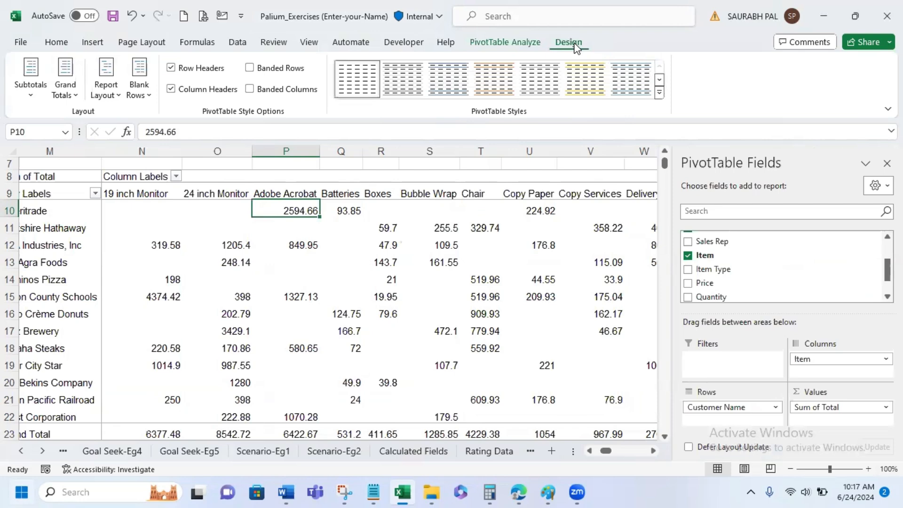
pyautogui.click(660, 93)
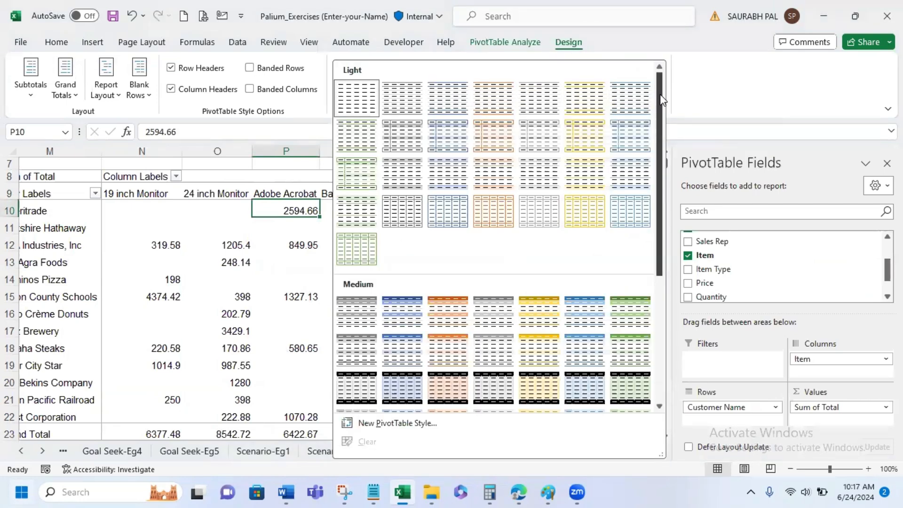
pyautogui.moveTo(659, 94); pyautogui.dragTo(650, 153)
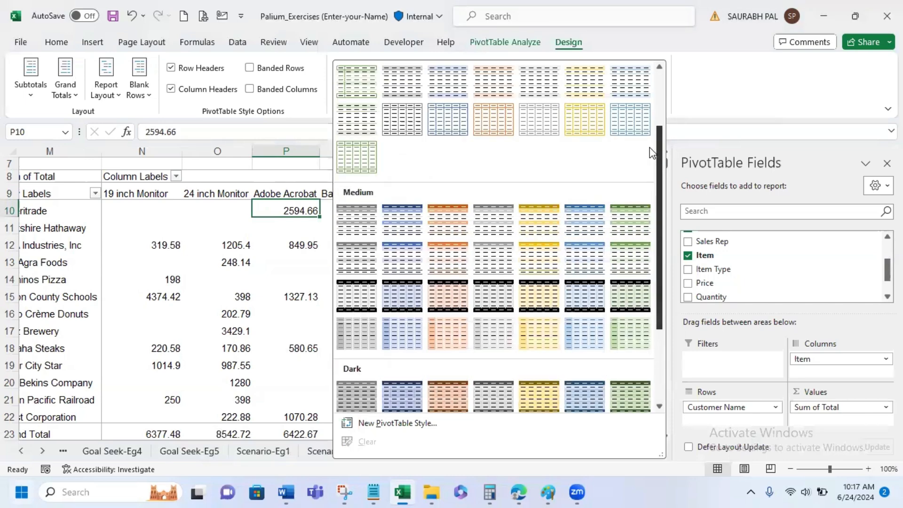
pyautogui.press('Escape')
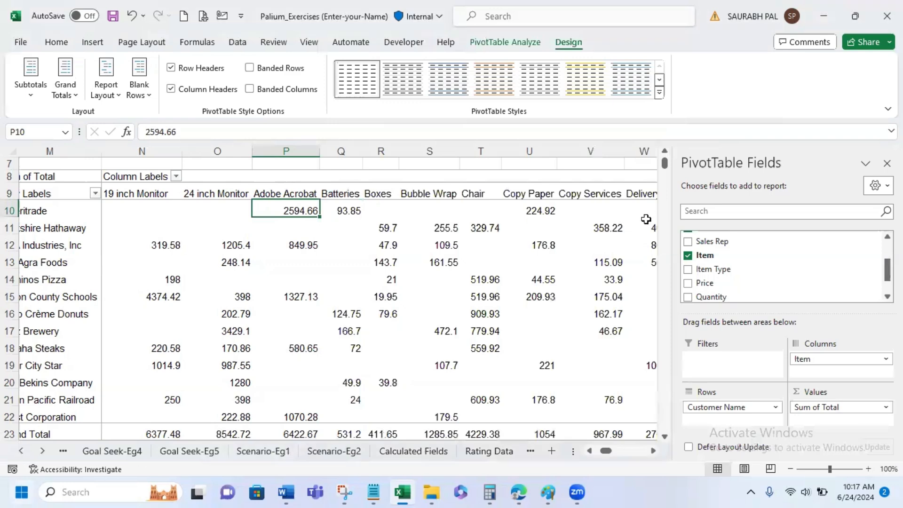
pyautogui.click(121, 262)
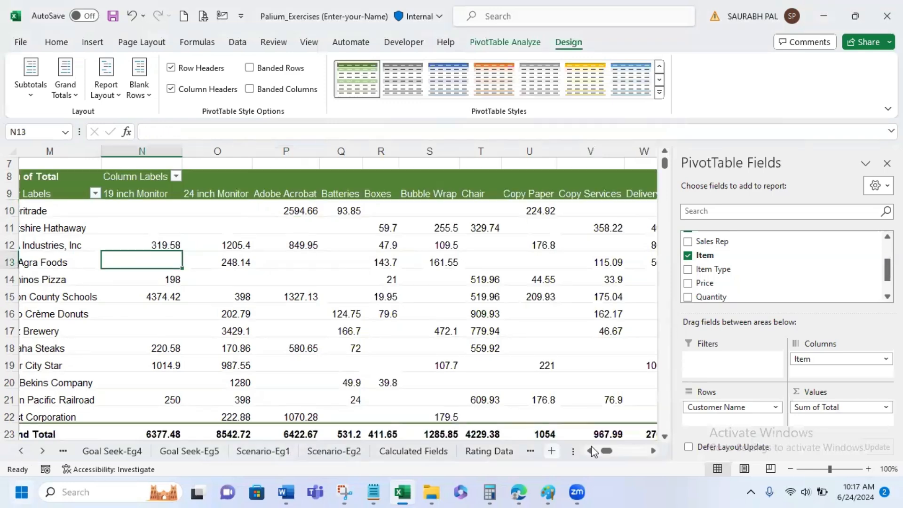
pyautogui.moveTo(606, 453); pyautogui.dragTo(606, 458)
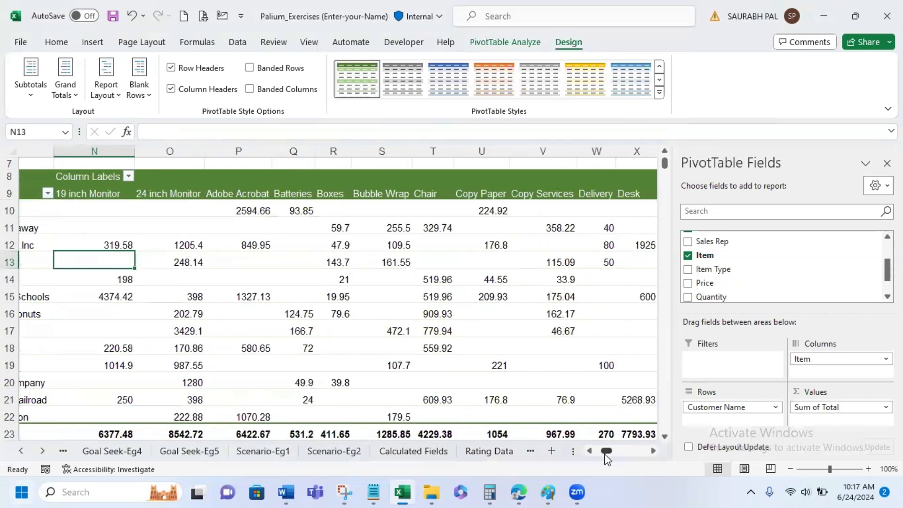
pyautogui.click(469, 246)
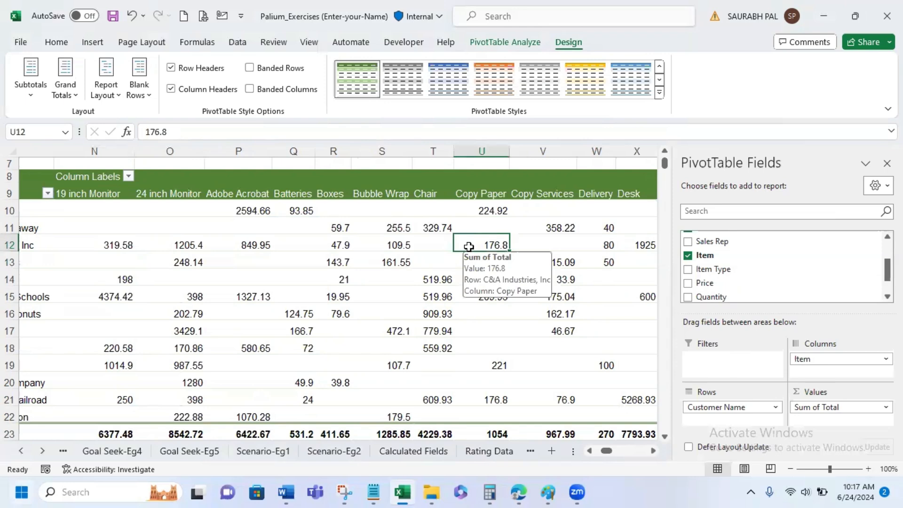
# - Hide the PivotTable field list and show it again with a PivotTable cell selected
pyautogui.click(507, 44)
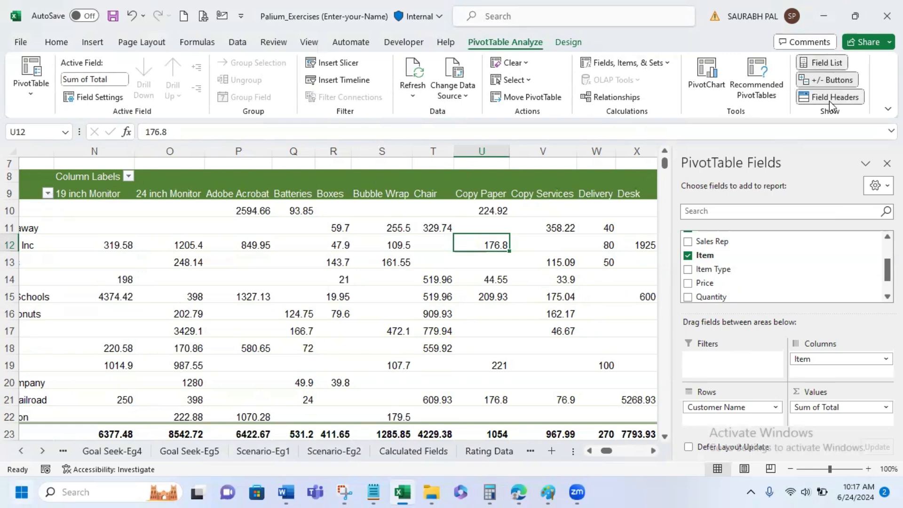
pyautogui.click(830, 66)
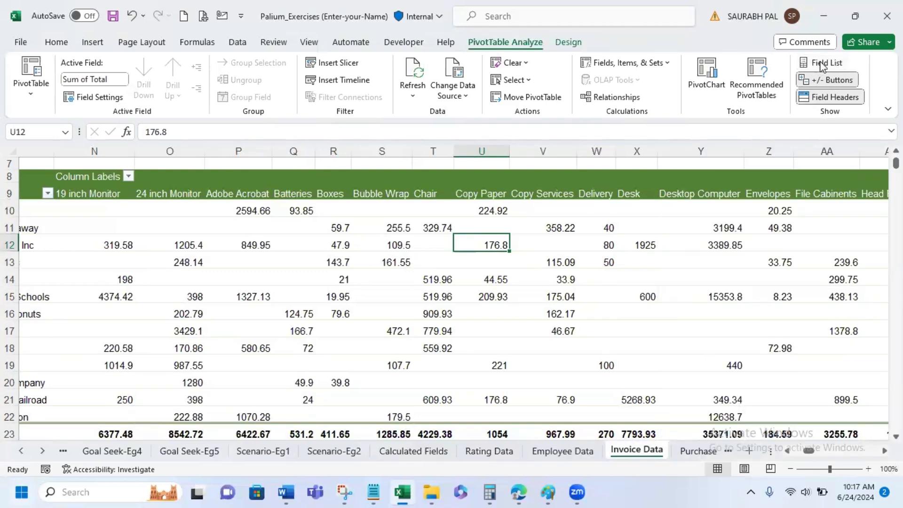
pyautogui.click(552, 162)
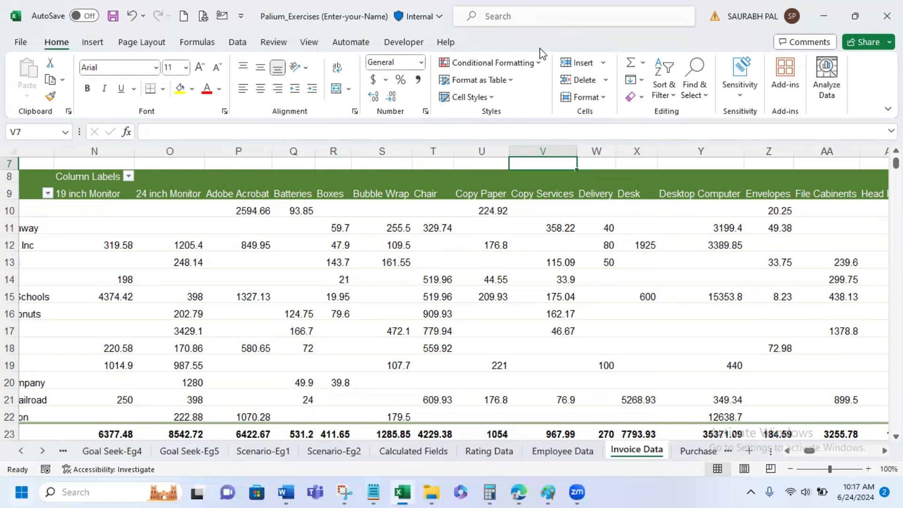
pyautogui.click(495, 212)
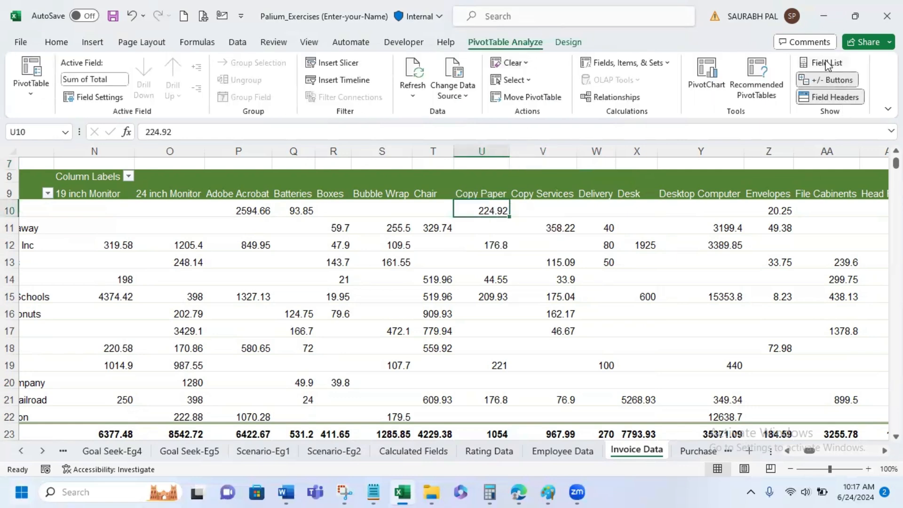
pyautogui.moveTo(856, 428)
pyautogui.click(819, 64)
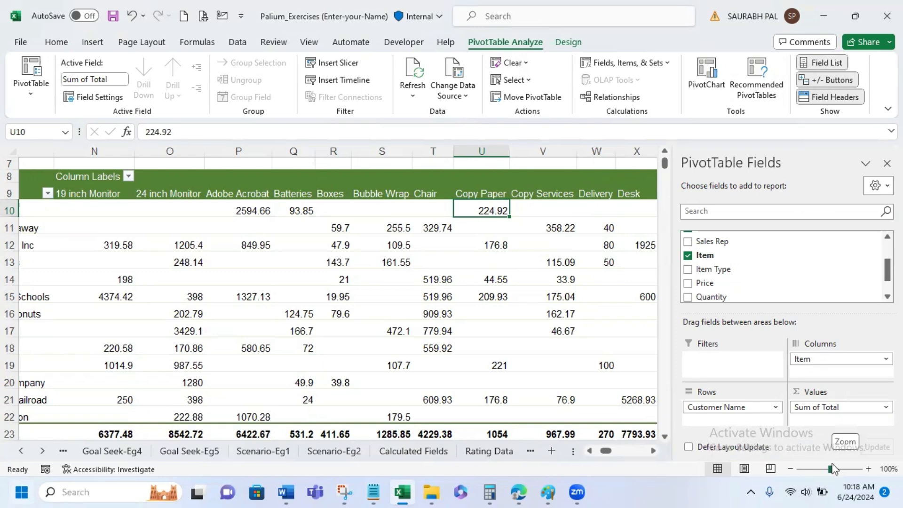
# - Close the PivotTable Fields pane, bring it back for the PivotTable, and select an empty cell outside the report
pyautogui.click(530, 165)
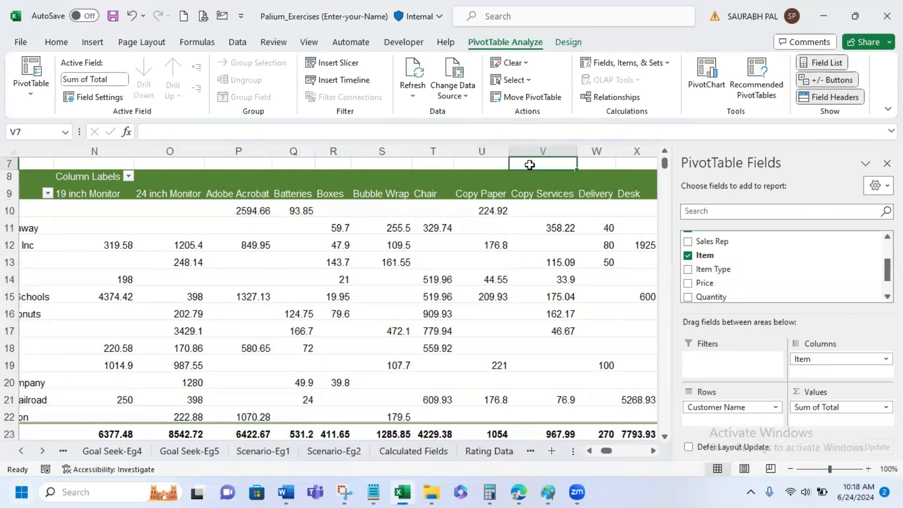
pyautogui.click(496, 226)
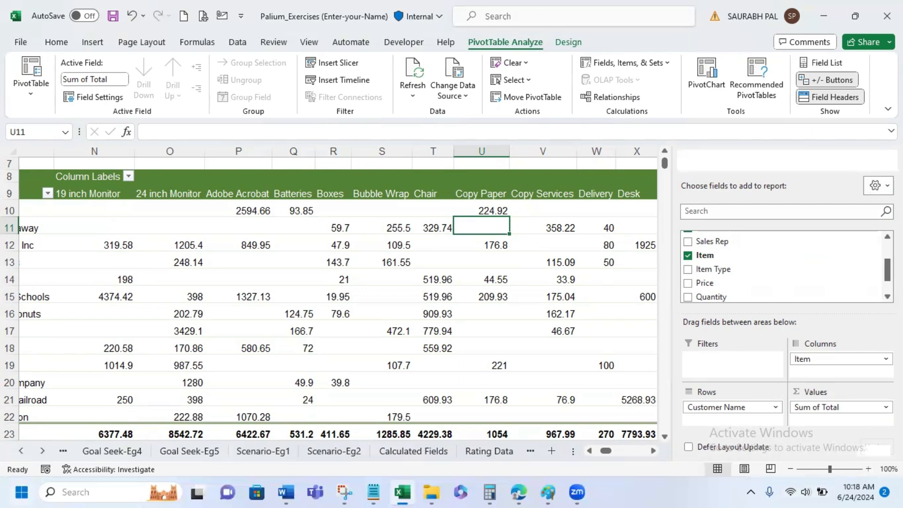
pyautogui.click(887, 164)
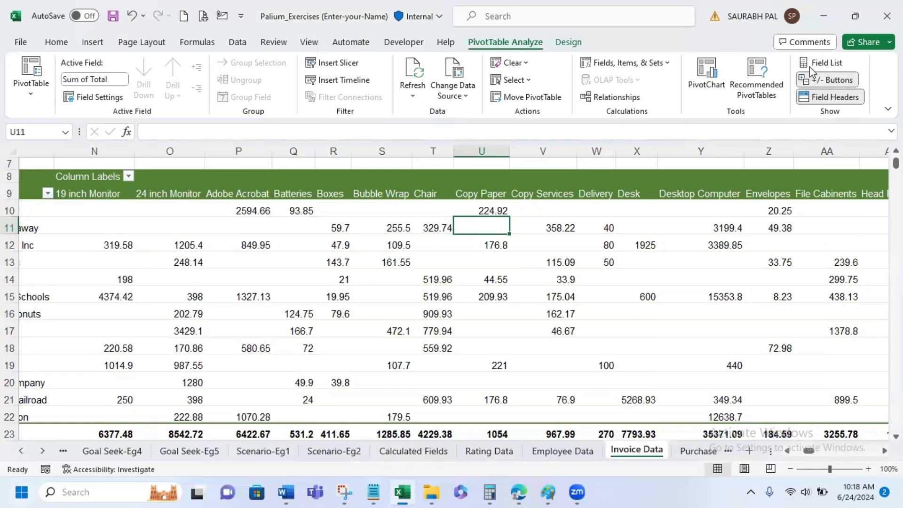
pyautogui.click(821, 63)
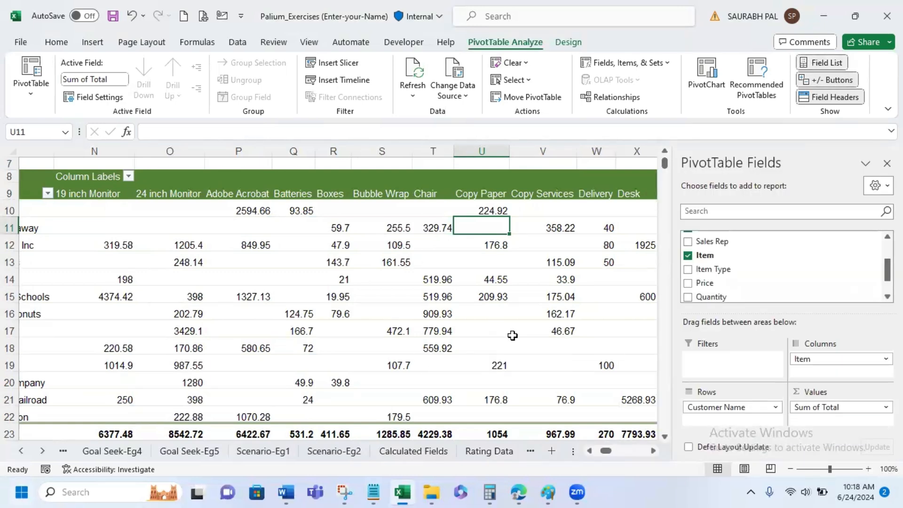
pyautogui.moveTo(513, 336)
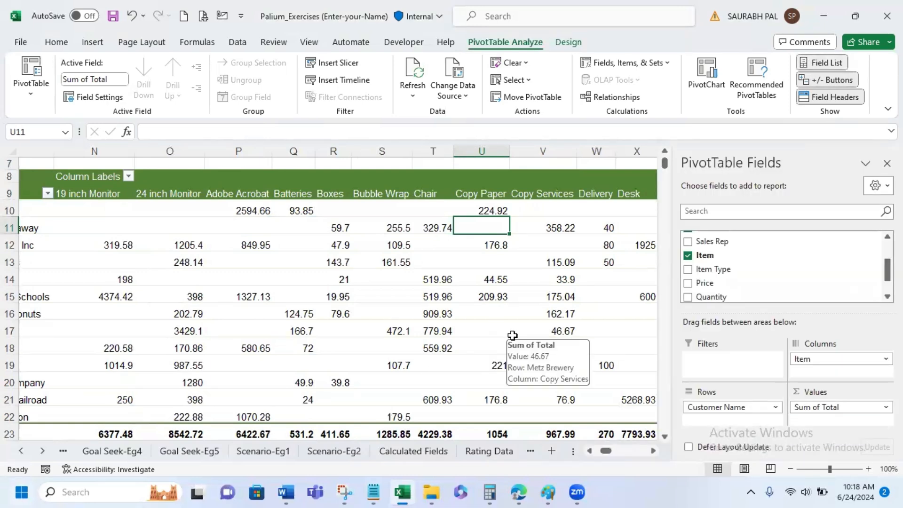
pyautogui.click(471, 162)
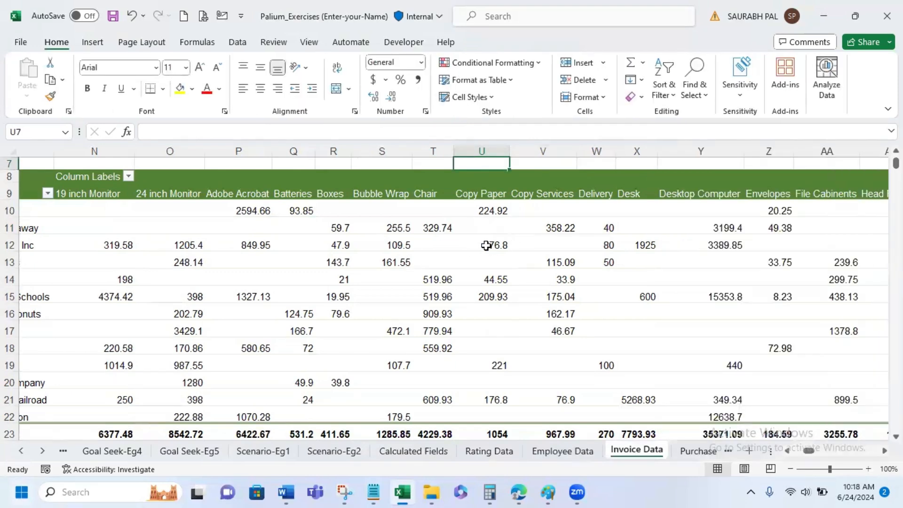
# - Remove the Item field from the PivotTable and select an empty cell between the invoice table and the report
pyautogui.click(489, 244)
pyautogui.click(688, 256)
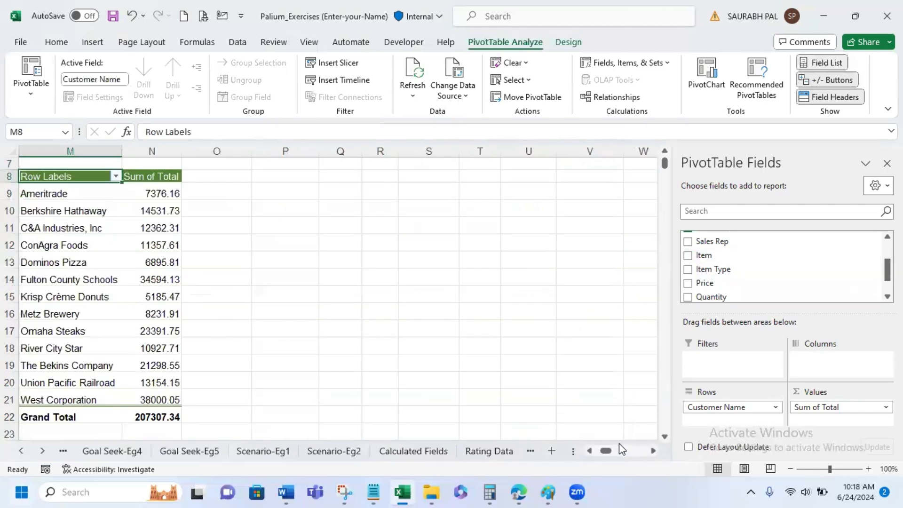
pyautogui.moveTo(610, 450); pyautogui.dragTo(610, 451)
pyautogui.click(371, 240)
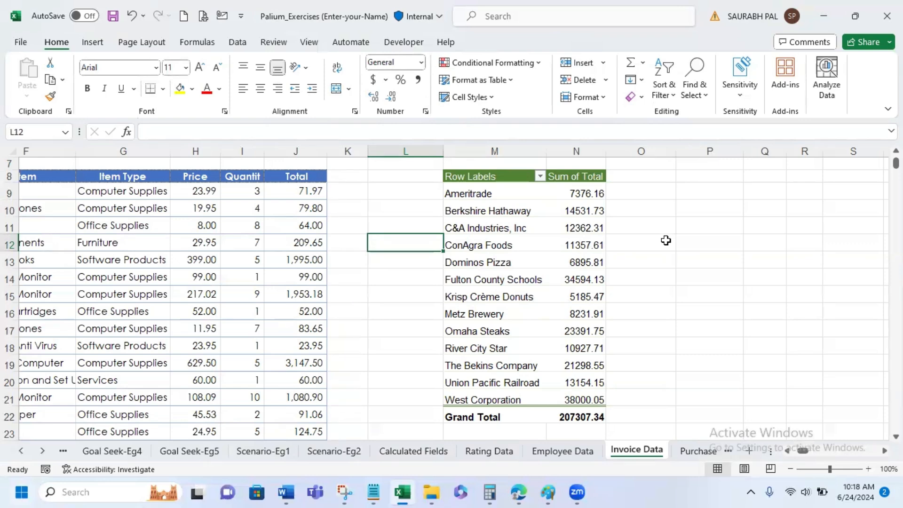
# - Insert slicers for the Customer Name and Sales Rep fields of the PivotTable
pyautogui.click(497, 227)
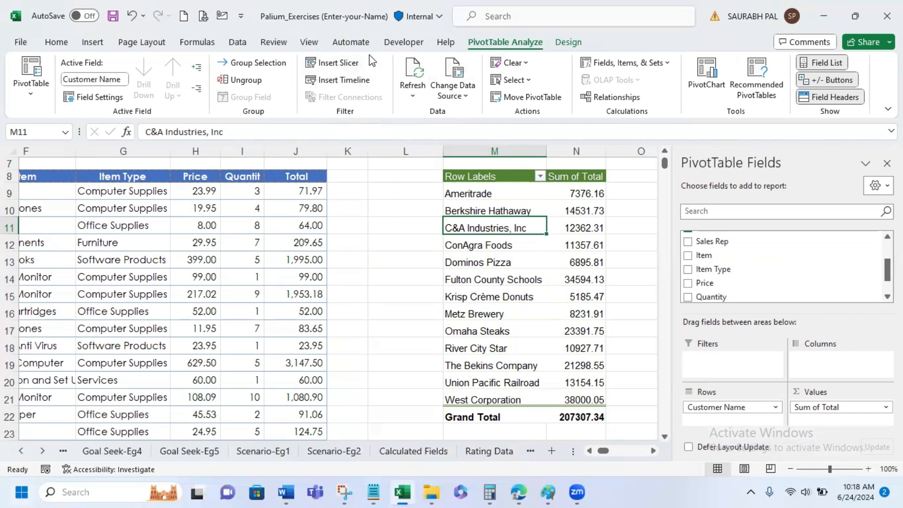
pyautogui.click(340, 59)
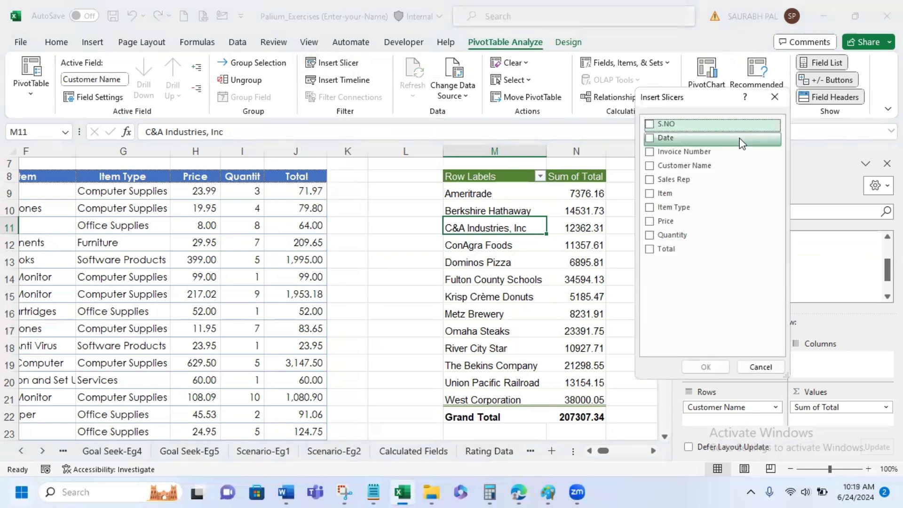
pyautogui.click(649, 165)
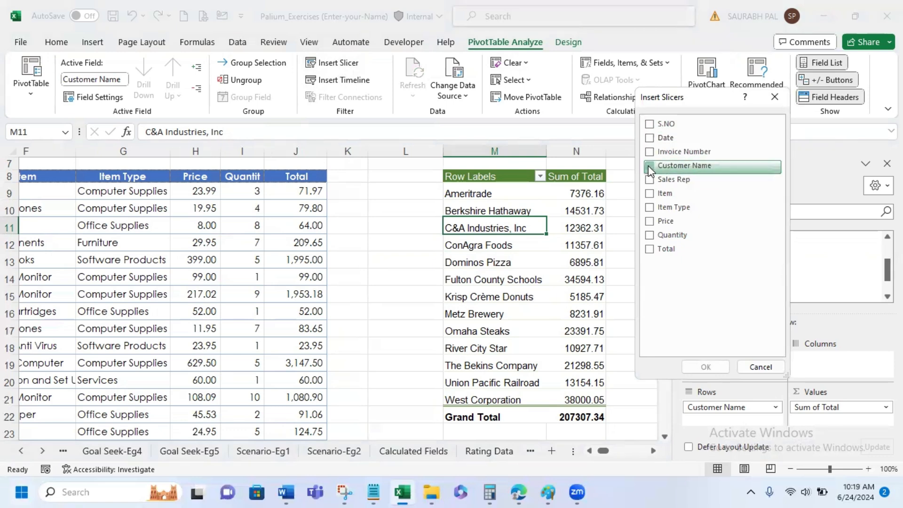
pyautogui.click(653, 196)
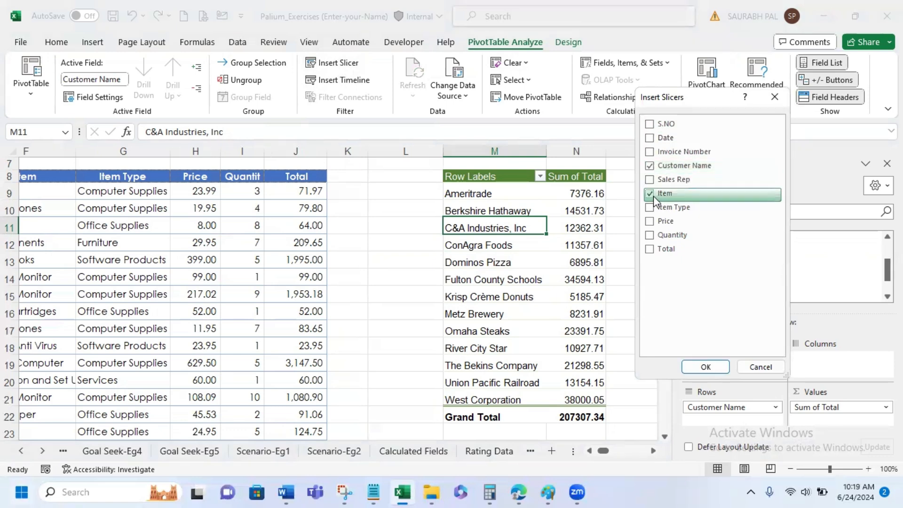
pyautogui.click(653, 195)
pyautogui.click(655, 179)
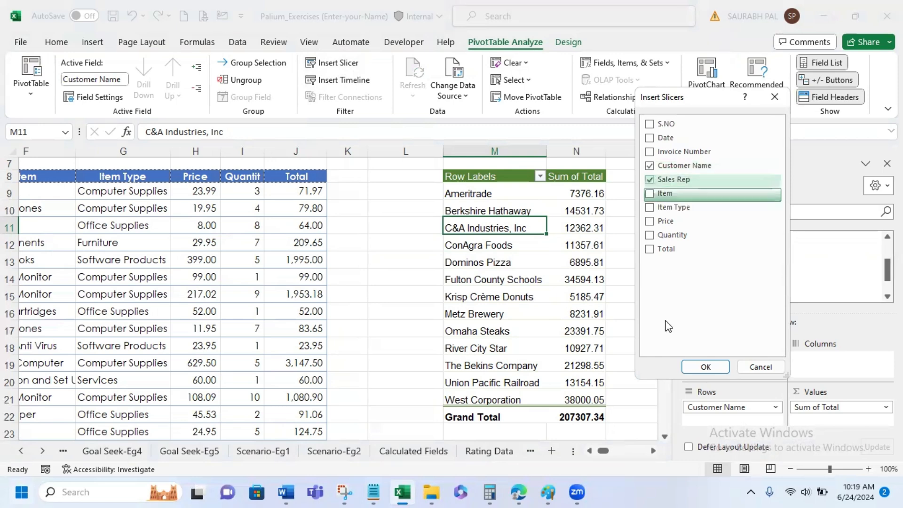
pyautogui.click(705, 368)
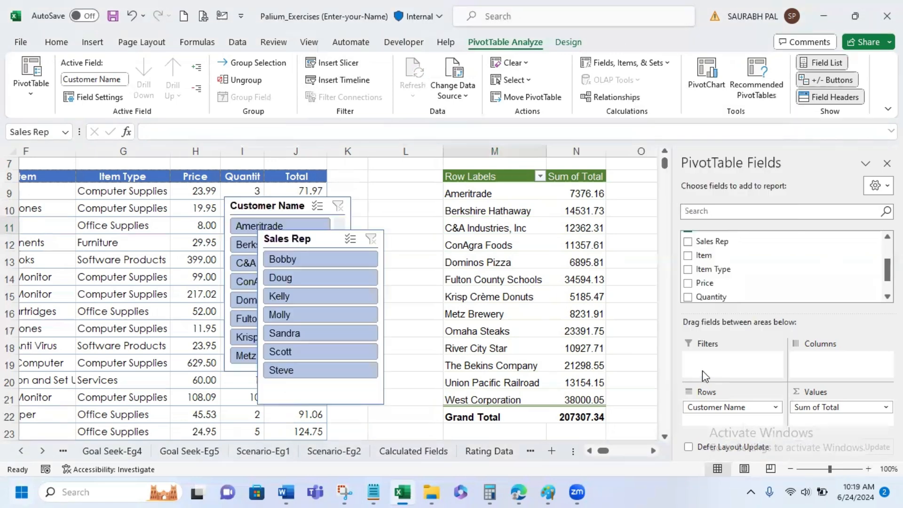
# - Arrange the slicers beside the PivotTable, with Sales Rep above and Customer Name directly below it
pyautogui.moveTo(299, 235); pyautogui.dragTo(331, 173)
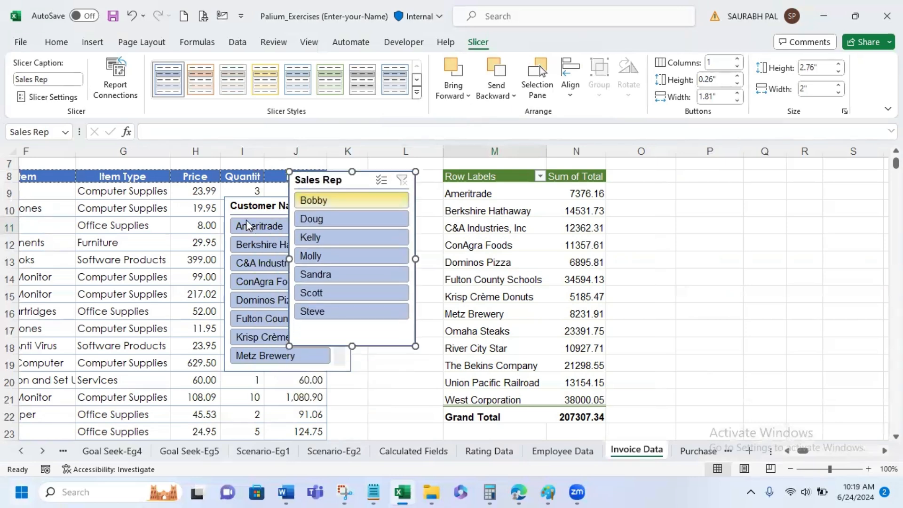
pyautogui.moveTo(259, 199); pyautogui.dragTo(322, 351)
pyautogui.moveTo(351, 179); pyautogui.dragTo(354, 169)
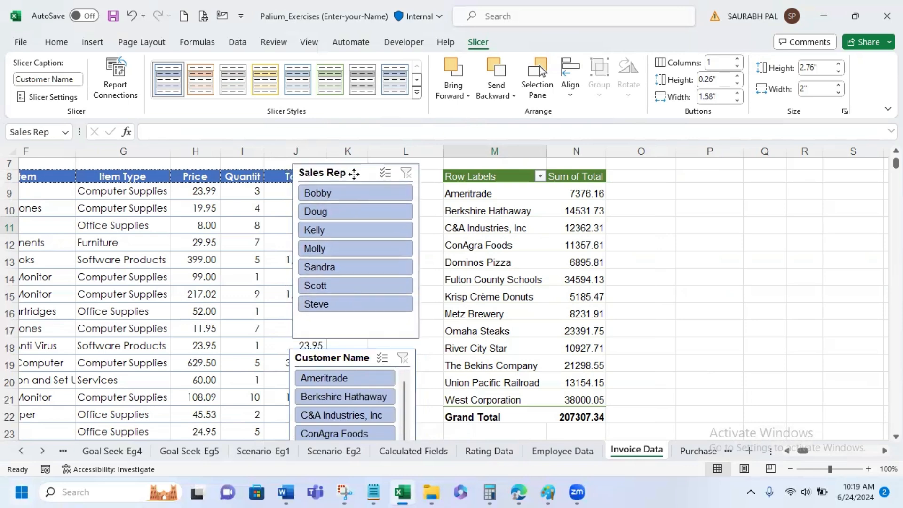
pyautogui.click(358, 354)
pyautogui.moveTo(358, 353); pyautogui.dragTo(359, 349)
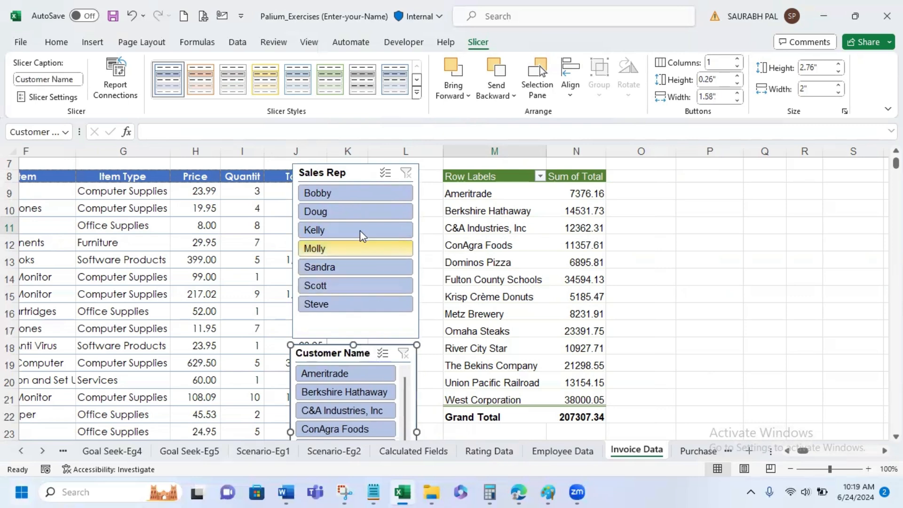
# - Filter the PivotTable to the first sales rep in the Sales Rep slicer and clear that filter
pyautogui.click(358, 186)
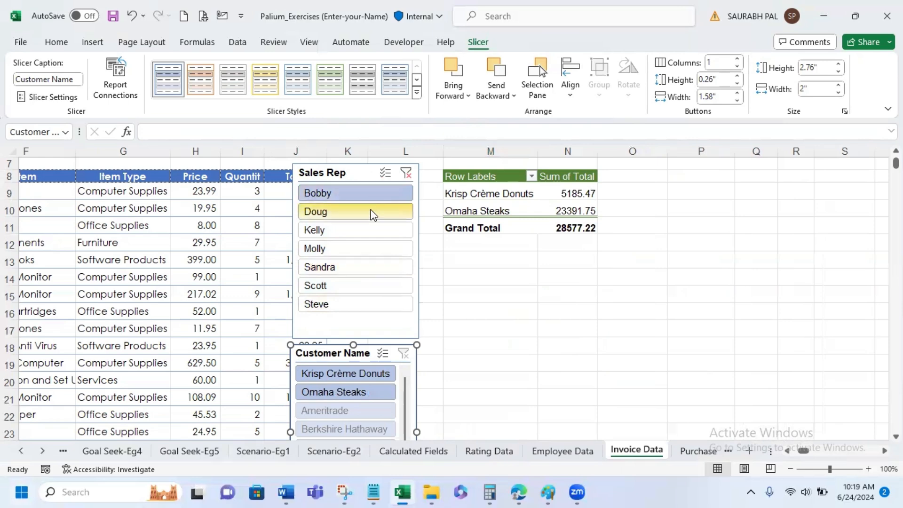
pyautogui.click(406, 173)
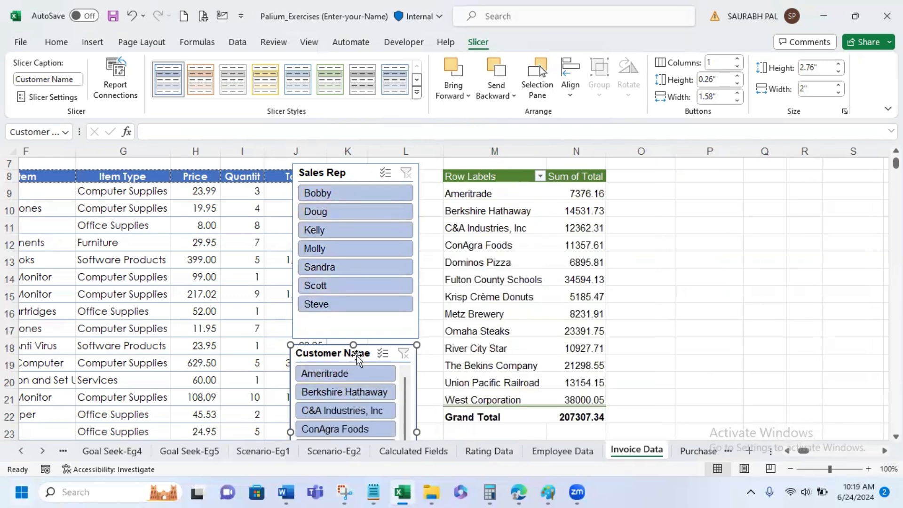
# - Filter the PivotTable to Ameritrade, Fulton County Schools, Metz Brewery and Omaha Steaks using multi-select in the Customer Name slicer
pyautogui.click(326, 375)
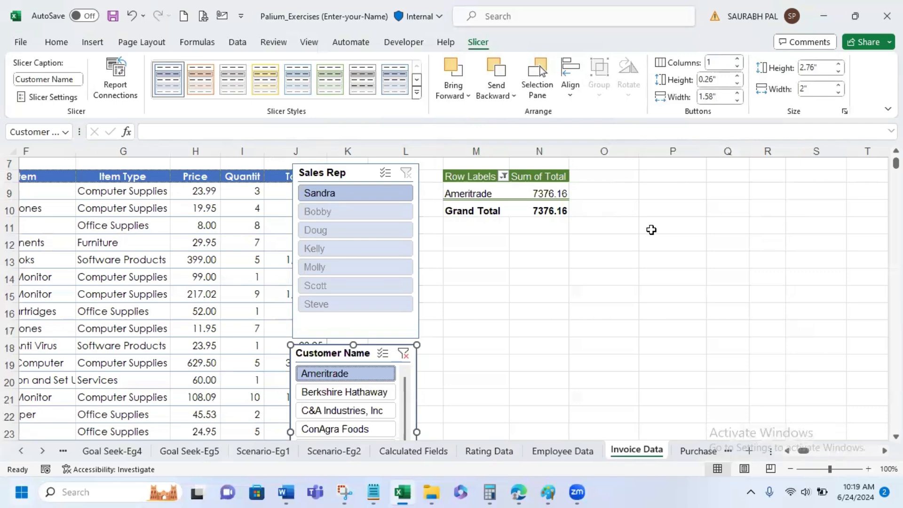
pyautogui.click(383, 356)
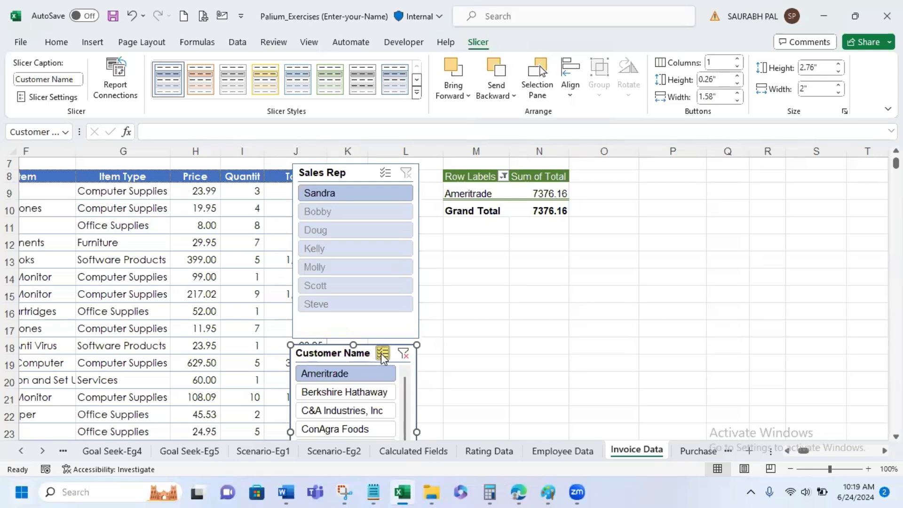
pyautogui.scroll(-2, 353, 394)
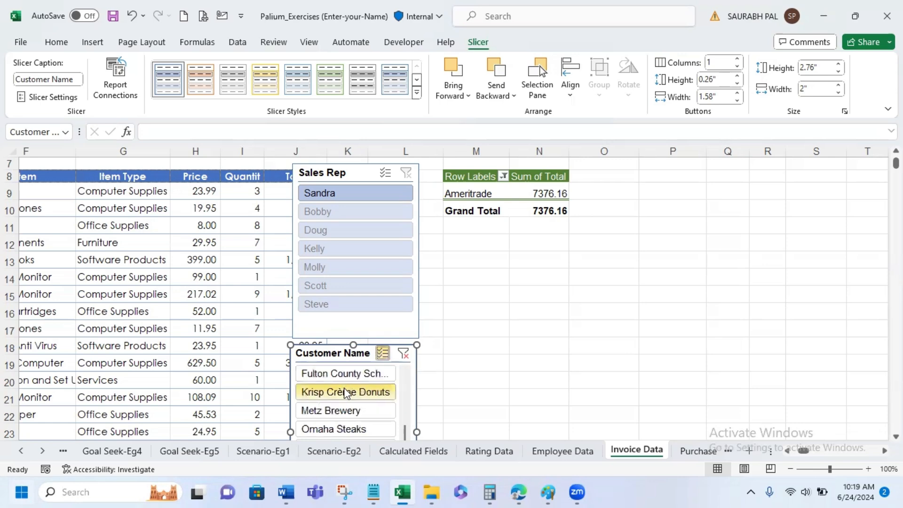
pyautogui.click(338, 374)
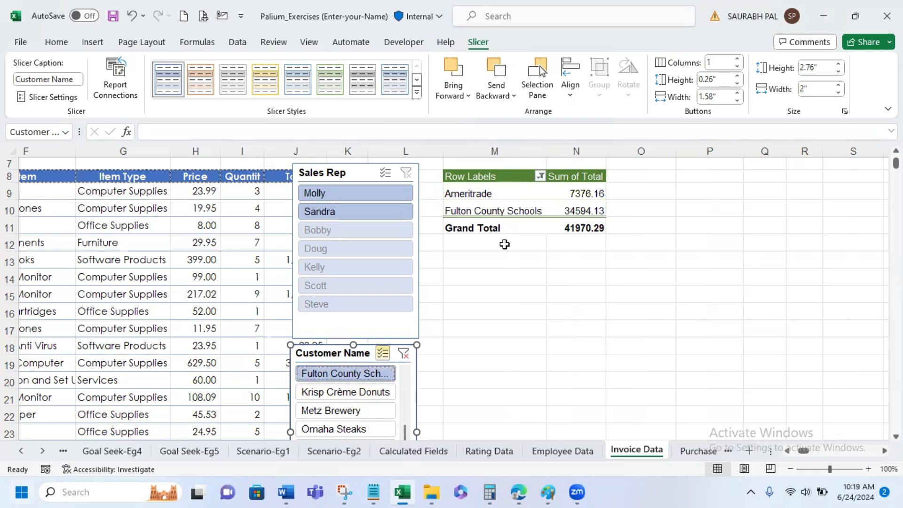
pyautogui.click(346, 411)
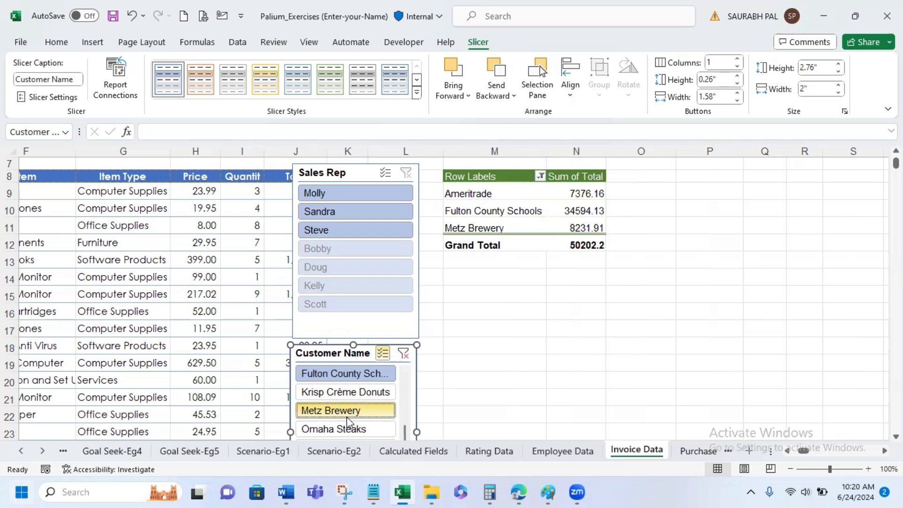
pyautogui.click(348, 430)
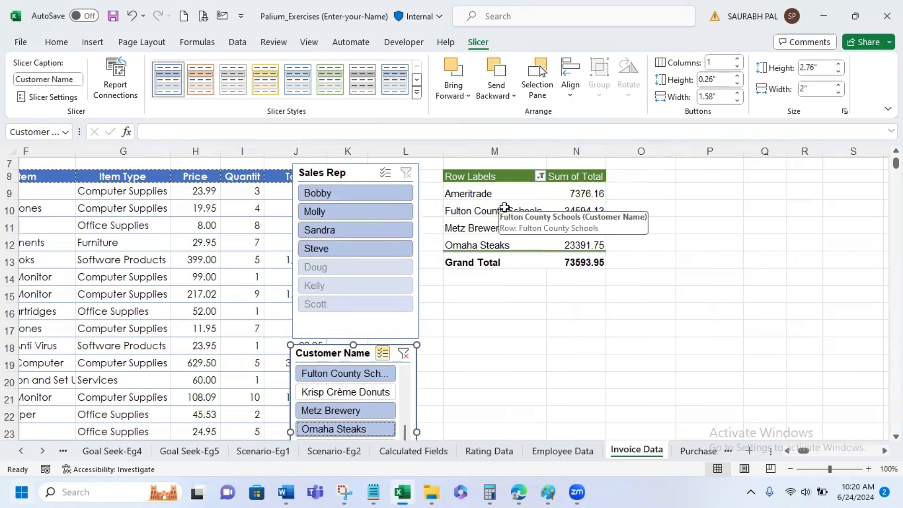
# - Add the Sales Rep field to the PivotTable and move it from the rows to the columns
pyautogui.click(505, 208)
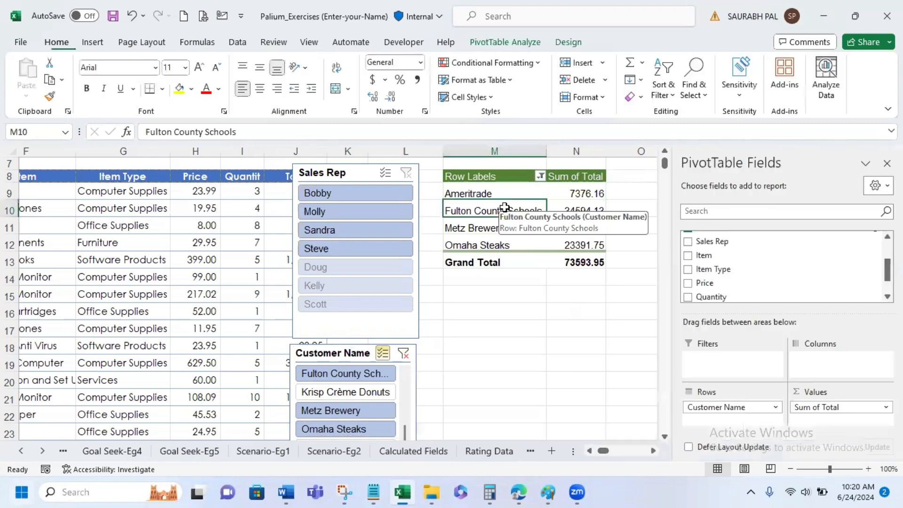
pyautogui.click(501, 45)
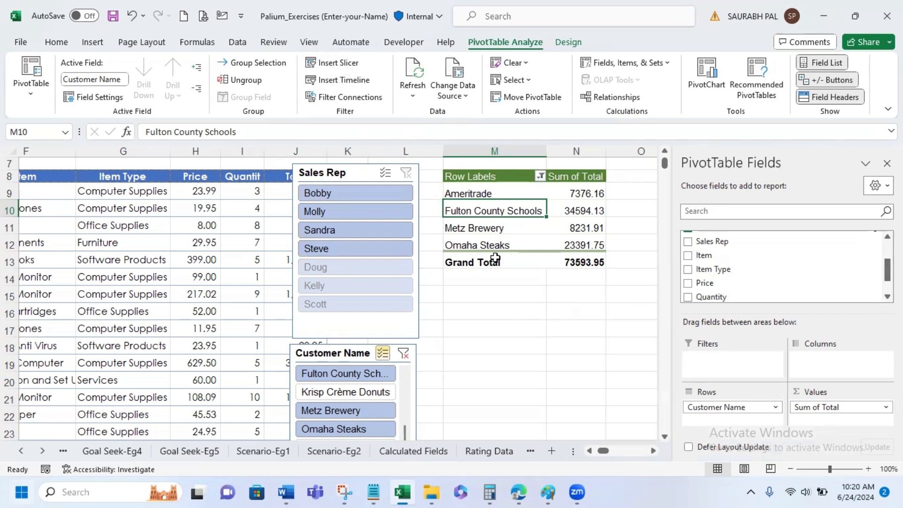
pyautogui.click(688, 243)
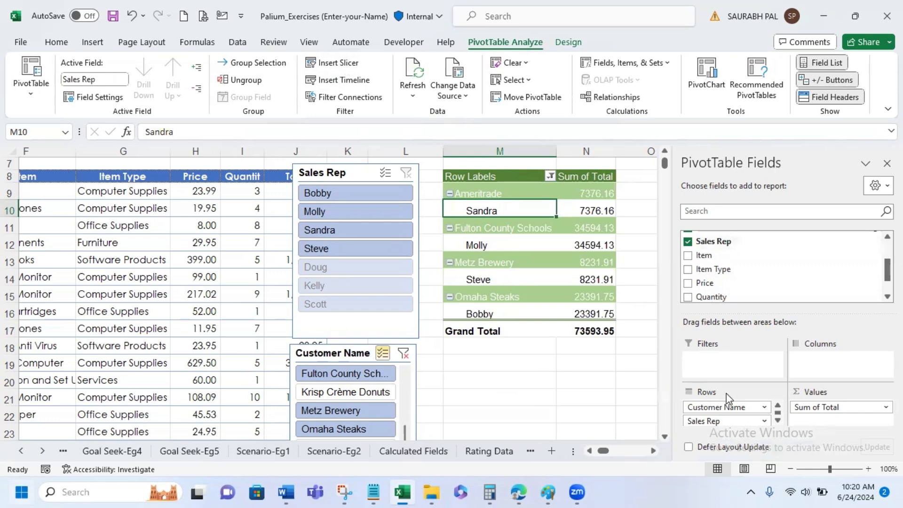
pyautogui.moveTo(726, 422); pyautogui.dragTo(833, 357)
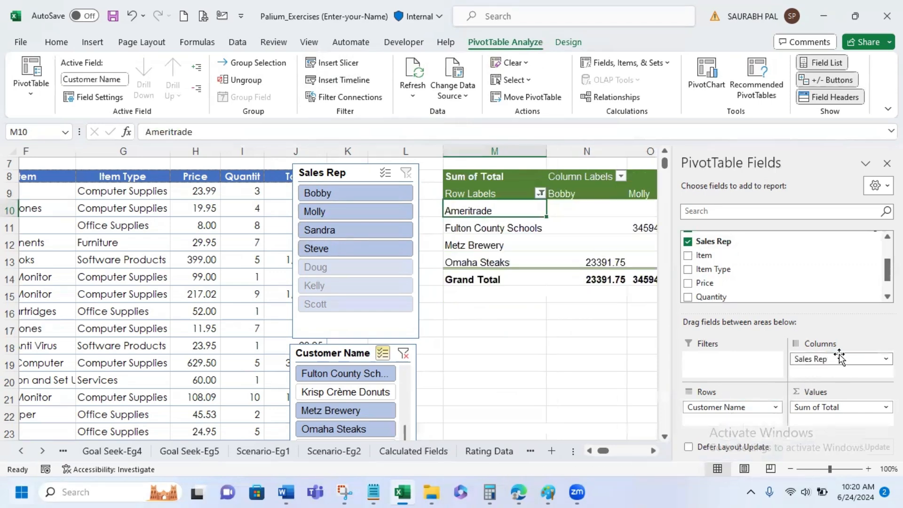
pyautogui.click(654, 452)
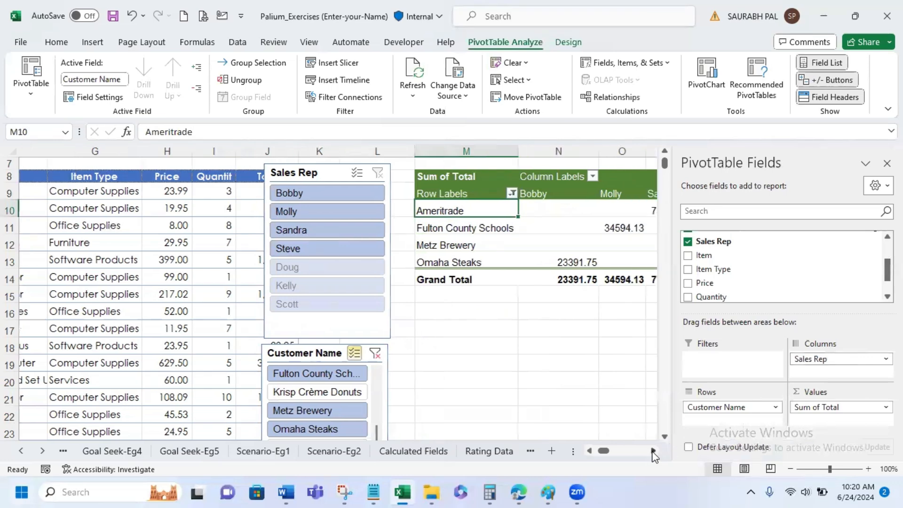
pyautogui.click(654, 452)
pyautogui.click(654, 451)
pyautogui.click(653, 452)
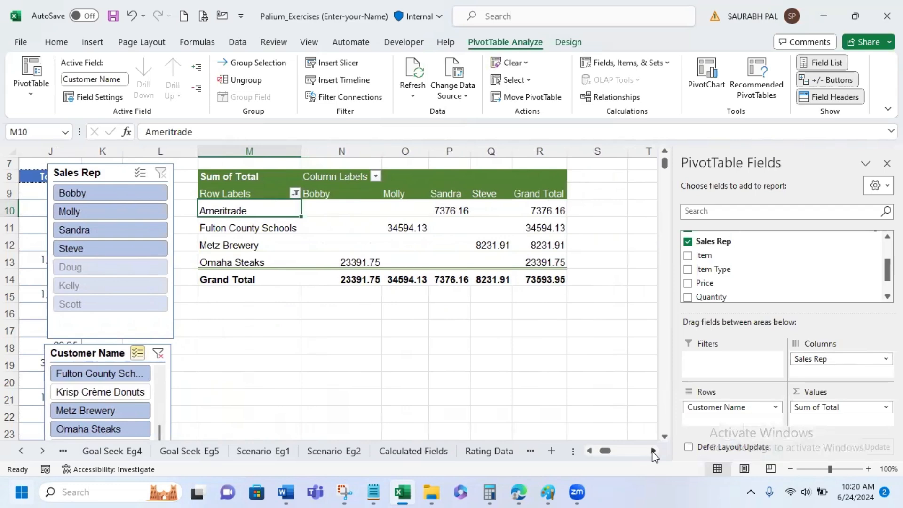
# - Clear the Customer Name slicer filter and select an empty cell outside the PivotTable
pyautogui.click(158, 353)
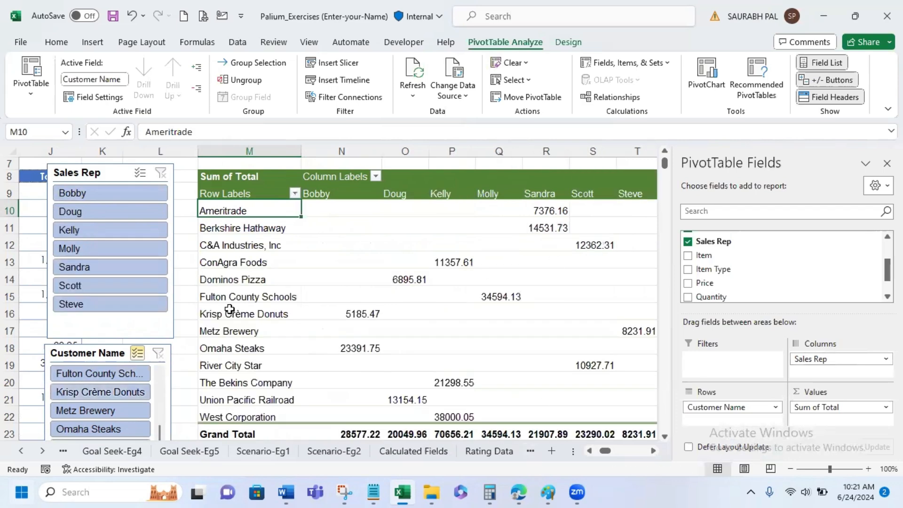
pyautogui.click(181, 294)
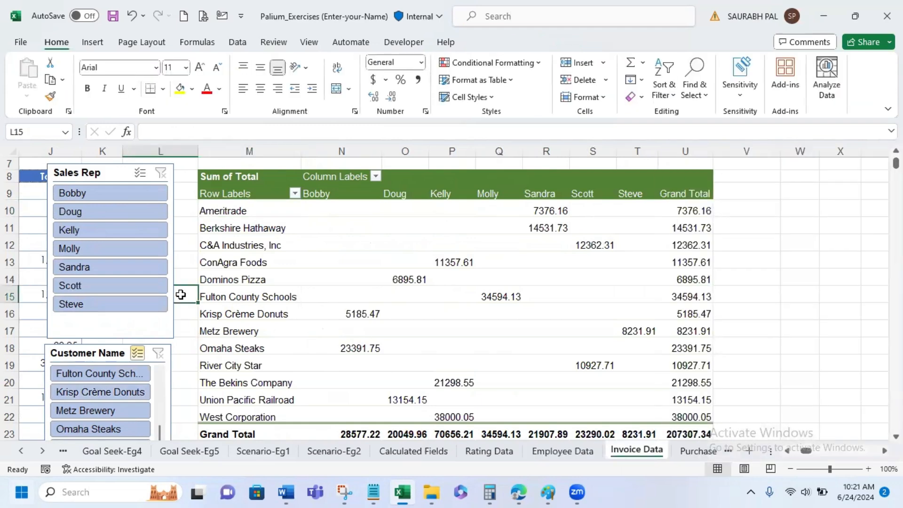
pyautogui.click(379, 210)
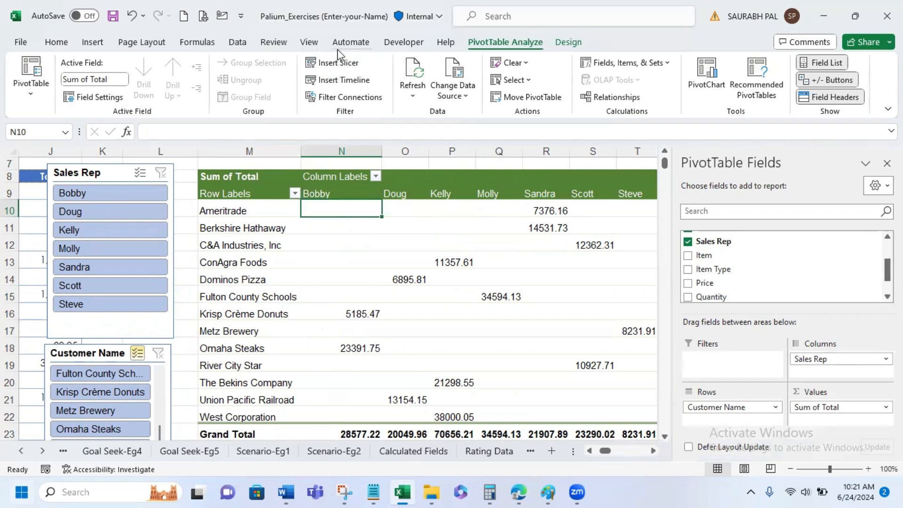
pyautogui.click(329, 64)
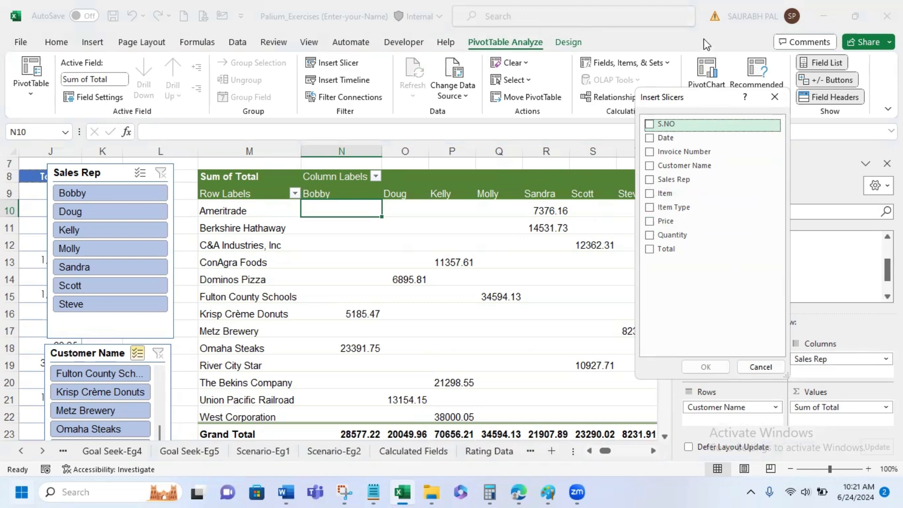
pyautogui.click(783, 93)
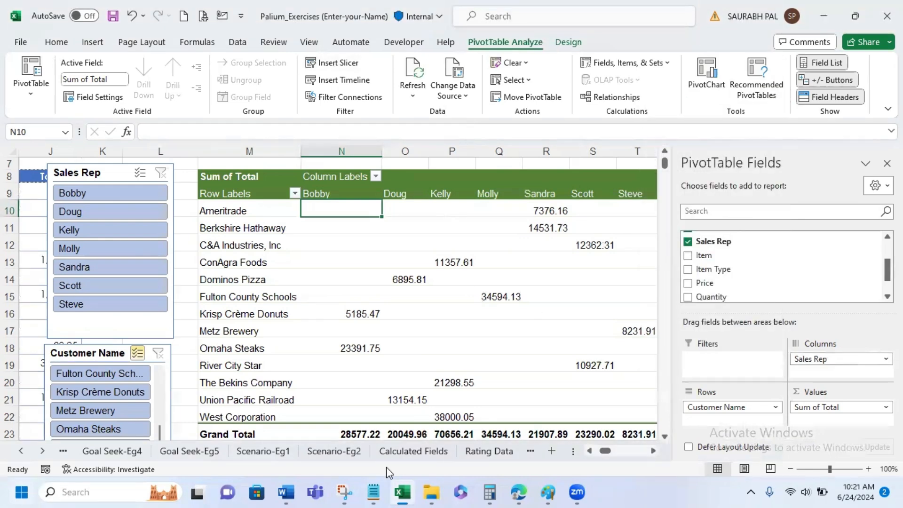
# - Try several slicer styles on the Sales Rep slicer and apply the orange one from the Dark group
pyautogui.click(111, 173)
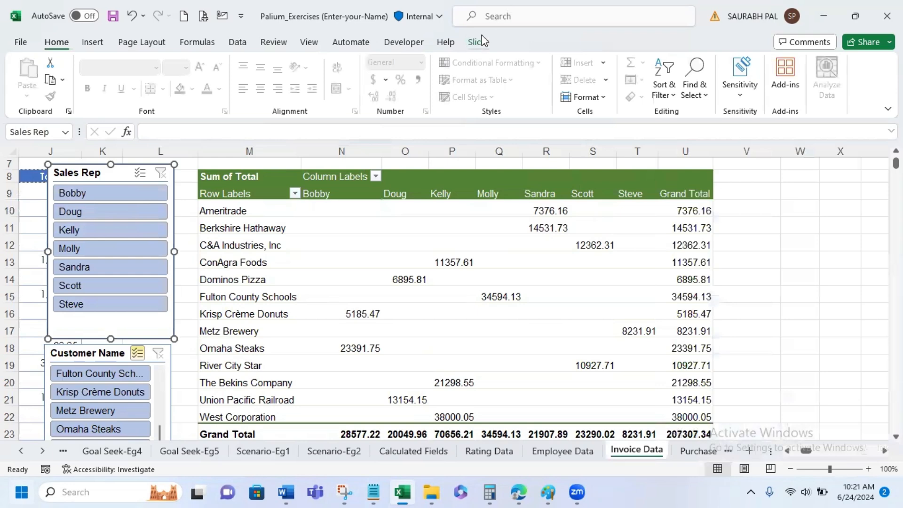
pyautogui.click(480, 42)
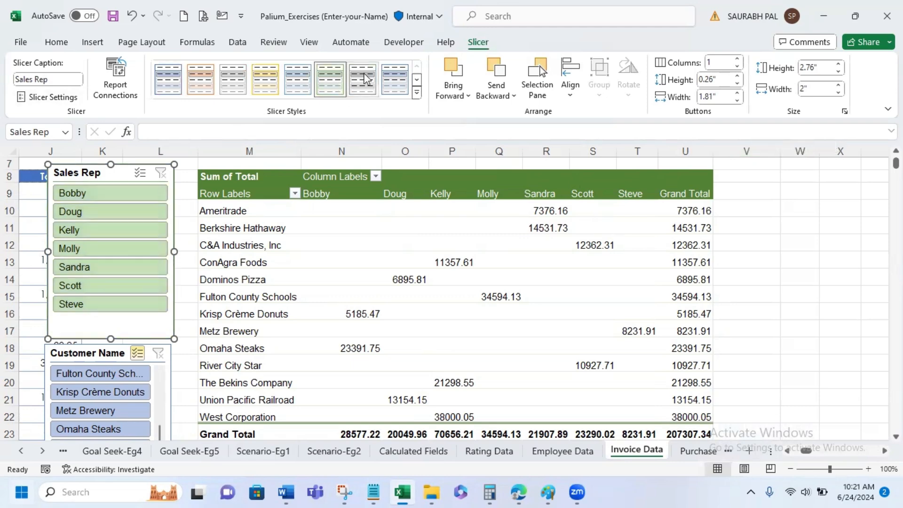
pyautogui.click(207, 88)
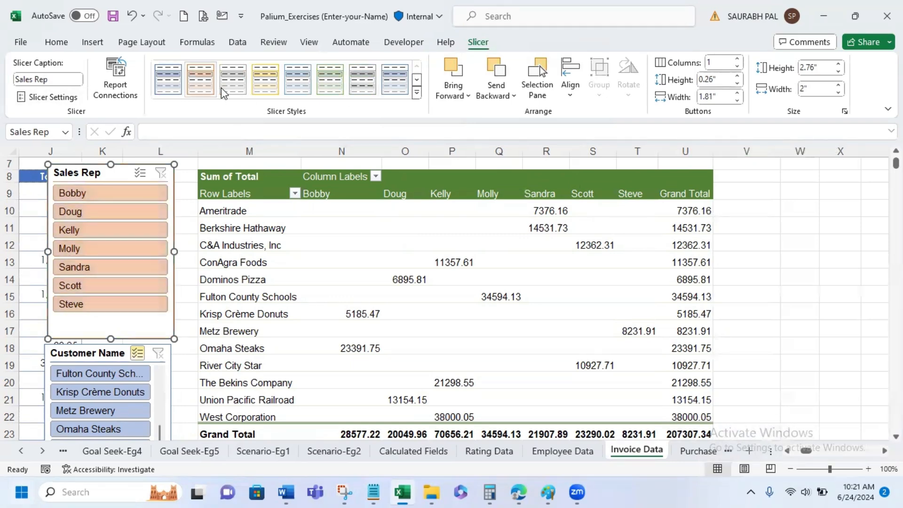
pyautogui.click(297, 79)
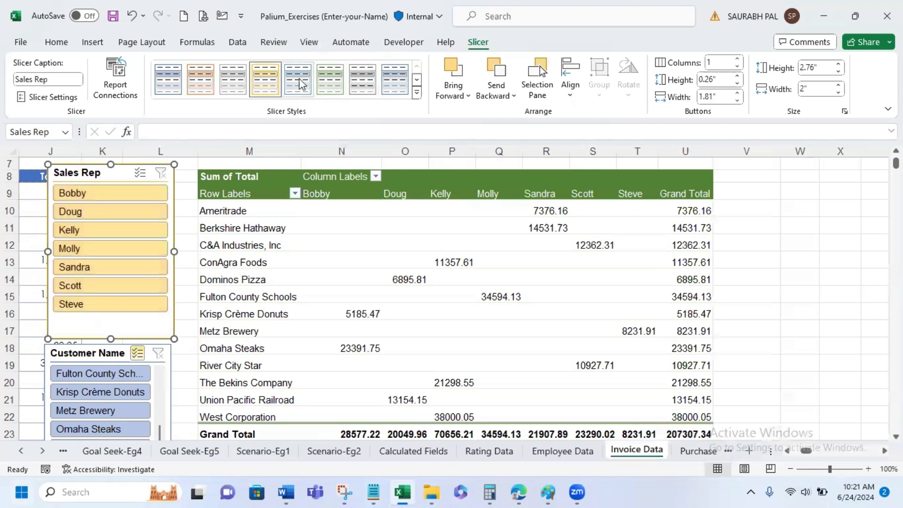
pyautogui.click(417, 92)
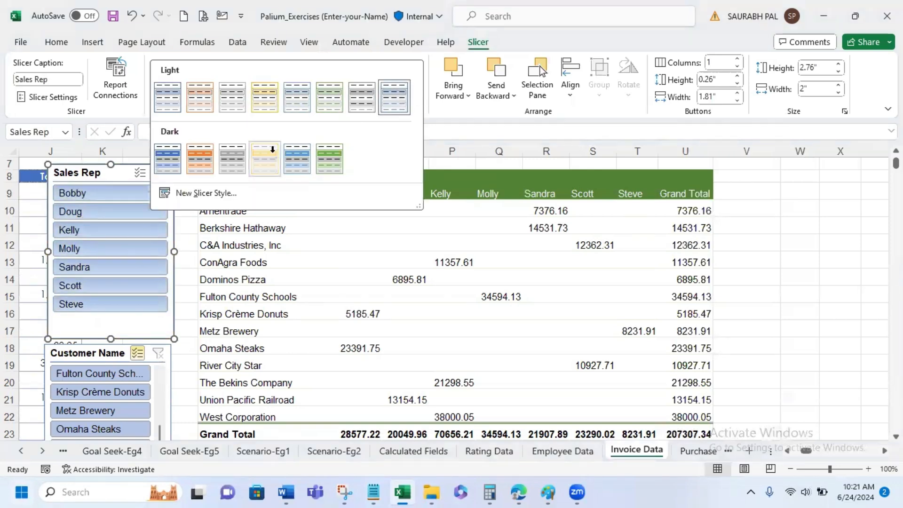
pyautogui.click(271, 151)
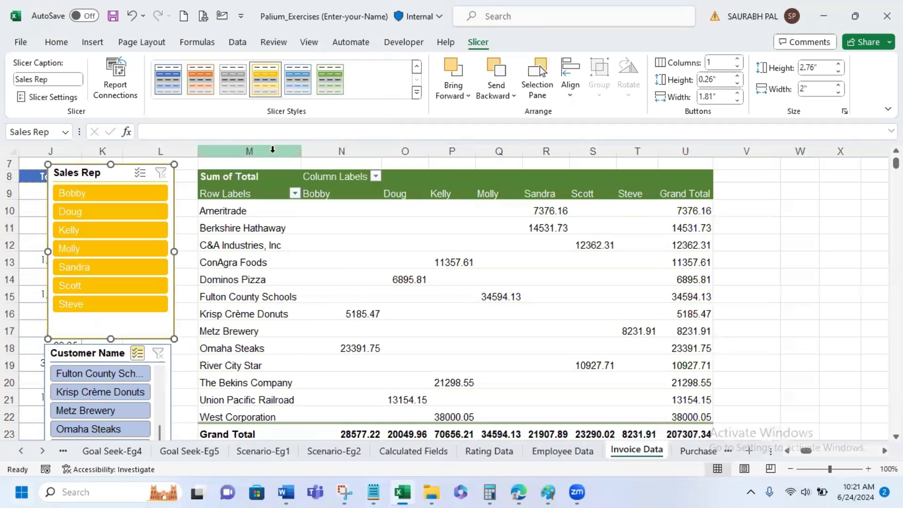
pyautogui.click(306, 81)
pyautogui.click(331, 81)
pyautogui.click(191, 85)
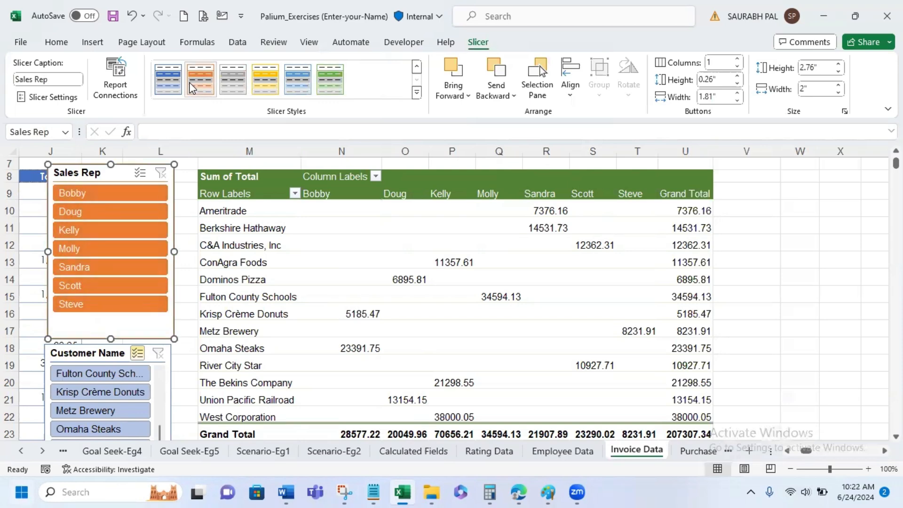
# - Move the Customer Name slicer above the PivotTable and widen it to about 8.1" to span columns M to U
pyautogui.moveTo(205, 165); pyautogui.dragTo(706, 227)
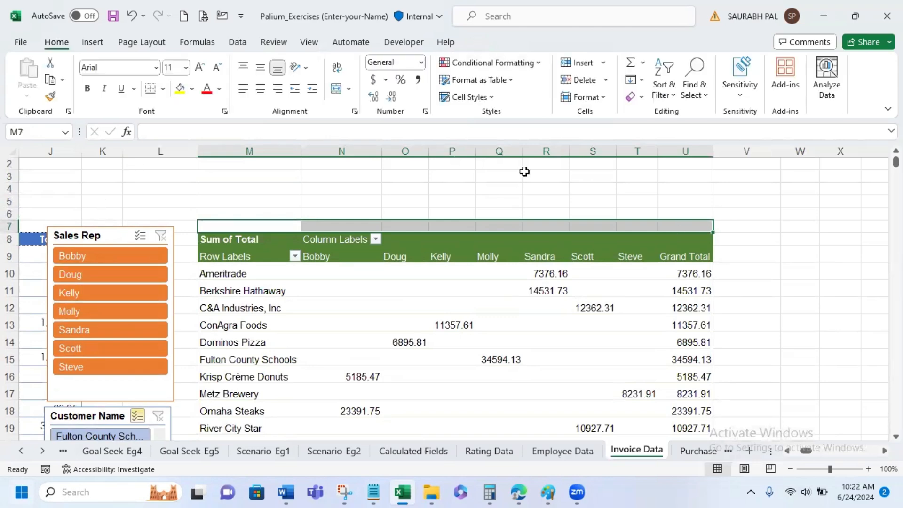
pyautogui.scroll(1, 525, 172)
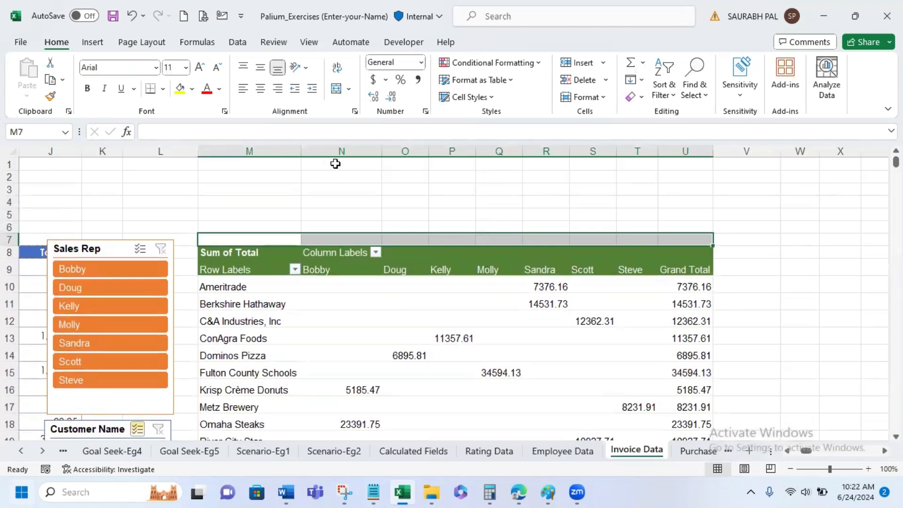
pyautogui.moveTo(102, 430); pyautogui.dragTo(256, 162)
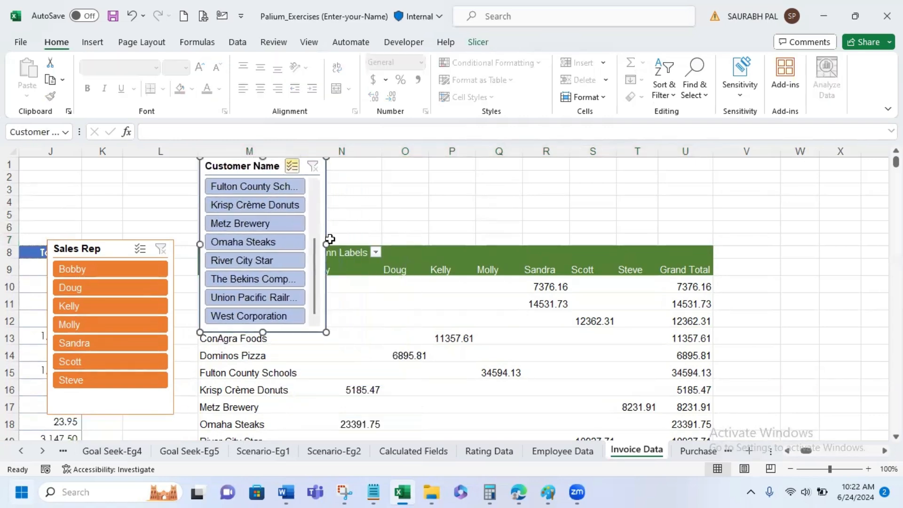
pyautogui.moveTo(325, 244); pyautogui.dragTo(714, 247)
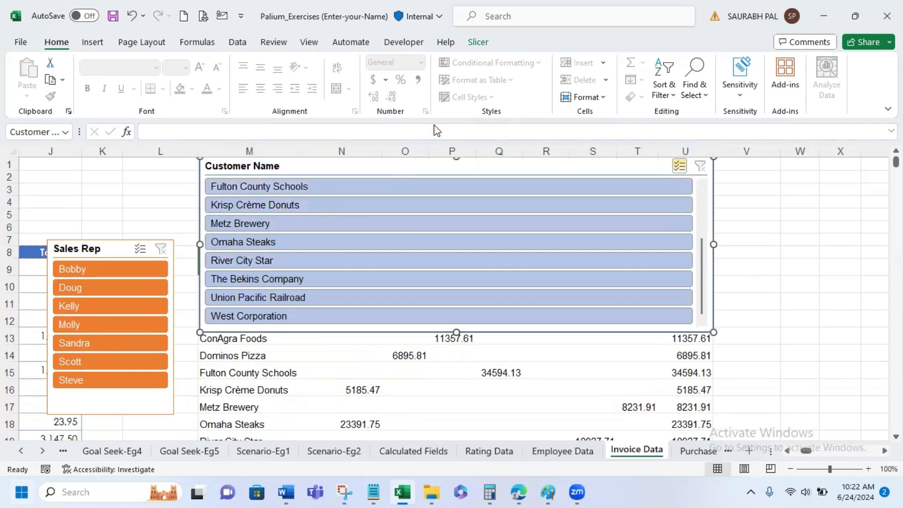
# - Set the Customer Name slicer to 5 columns and shorten it to about 1.32" so it sits above the PivotTable header
pyautogui.click(481, 42)
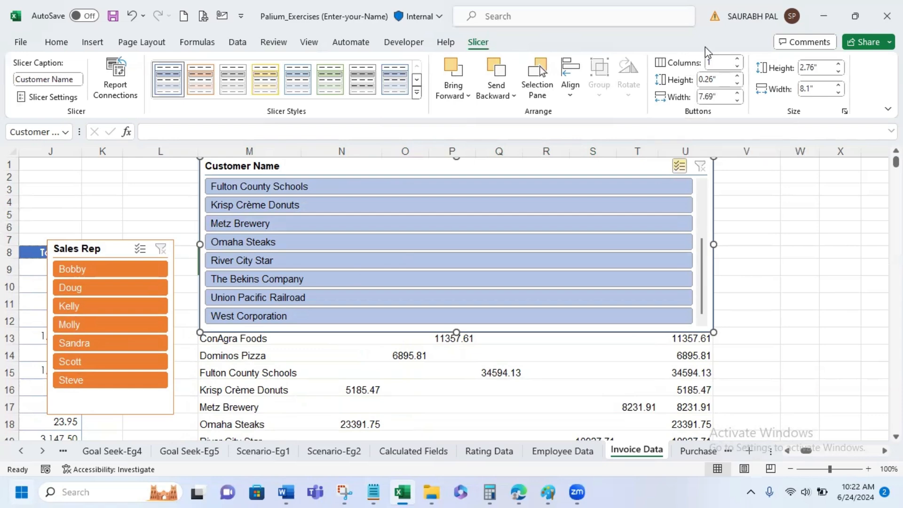
pyautogui.click(737, 60)
pyautogui.click(739, 61)
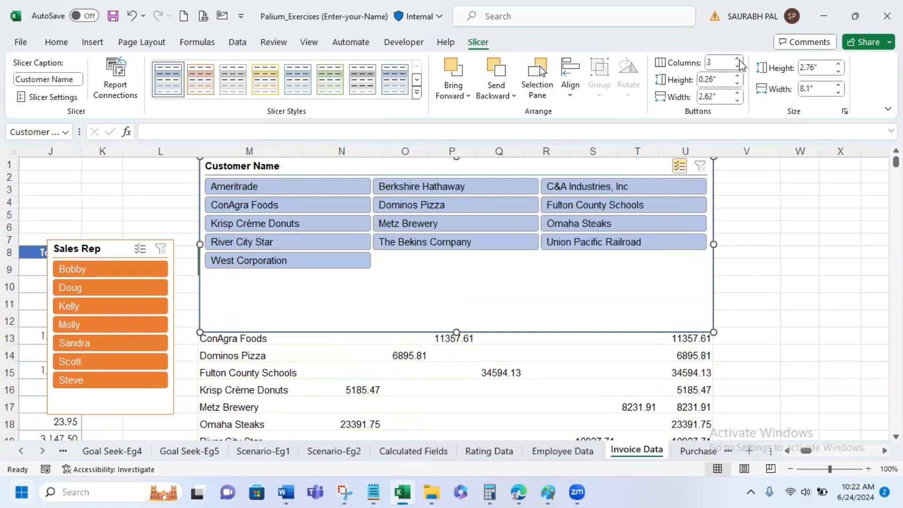
pyautogui.click(738, 60)
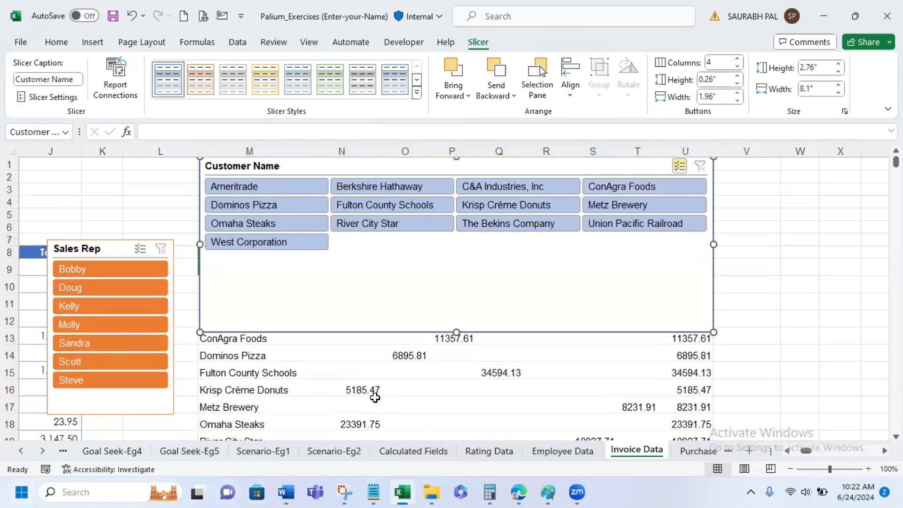
pyautogui.click(738, 58)
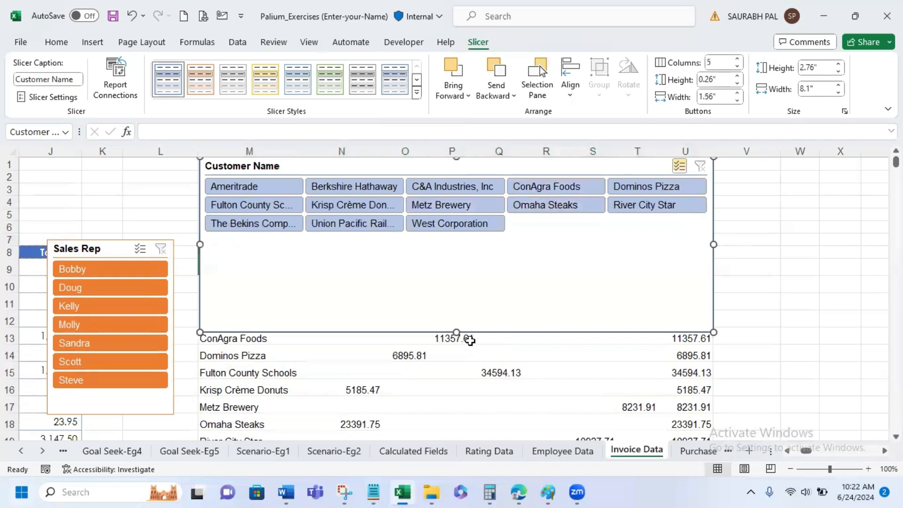
pyautogui.moveTo(457, 330); pyautogui.dragTo(443, 240)
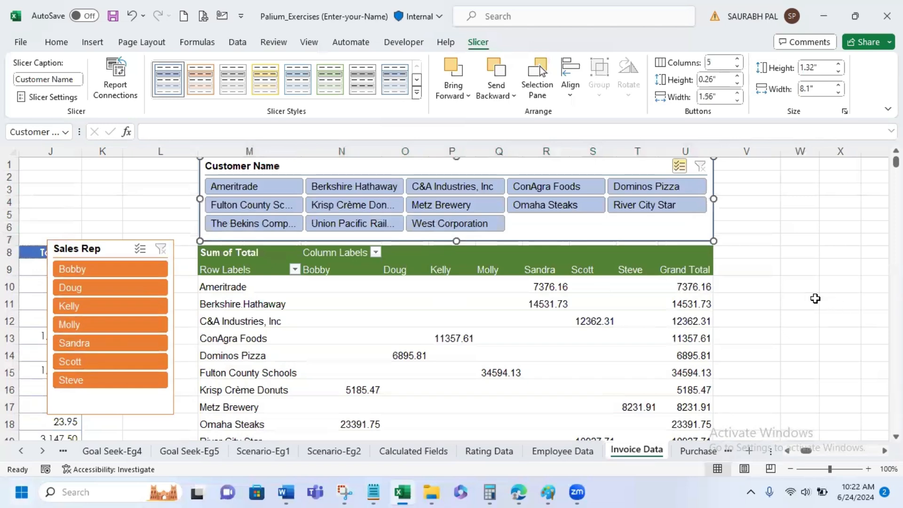
pyautogui.click(811, 301)
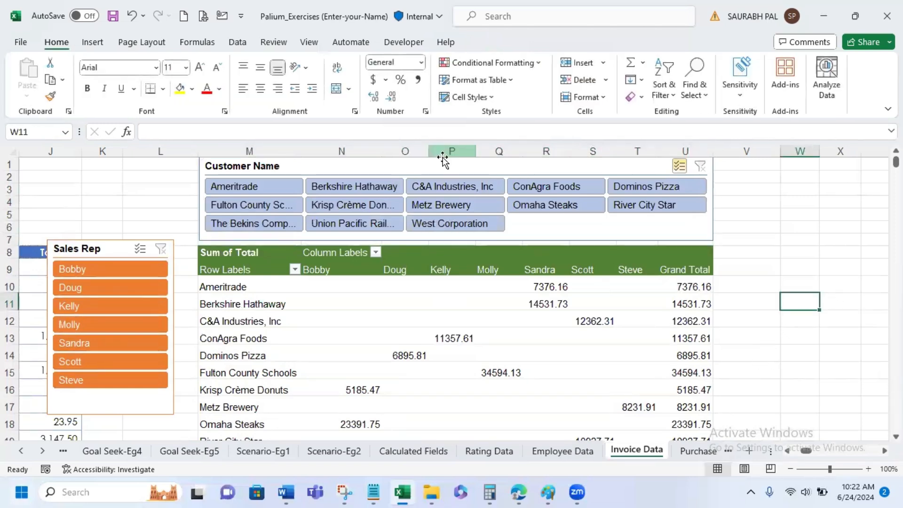
# - Exclude Ameritrade, C&A Industries, ConAgra Foods, Krisp Crème Donuts and Union Pacific Railroad in the Customer Name slicer, and clear the filter
pyautogui.keyDown('ctrl'); pyautogui.click(240, 181); pyautogui.keyUp('ctrl')
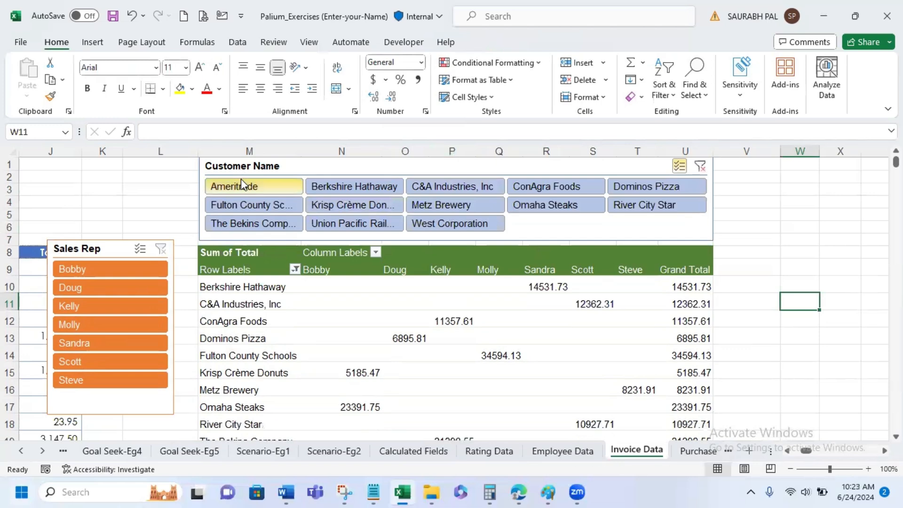
pyautogui.keyDown('ctrl'); pyautogui.click(470, 186); pyautogui.keyUp('ctrl')
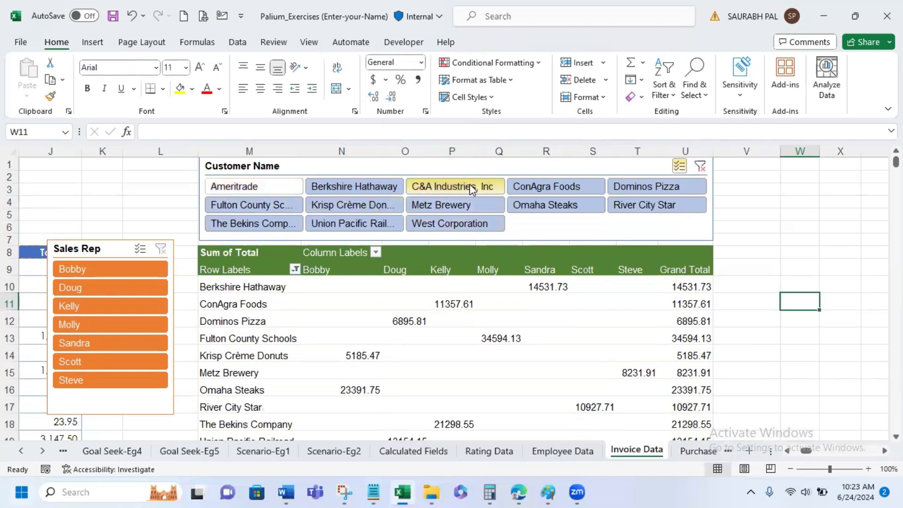
pyautogui.keyDown('ctrl'); pyautogui.click(560, 186); pyautogui.keyUp('ctrl')
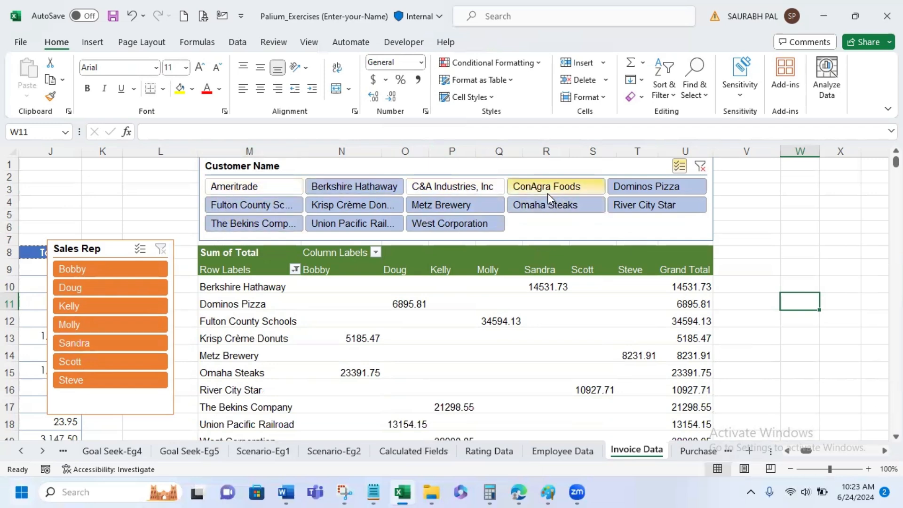
pyautogui.click(362, 210)
pyautogui.click(360, 220)
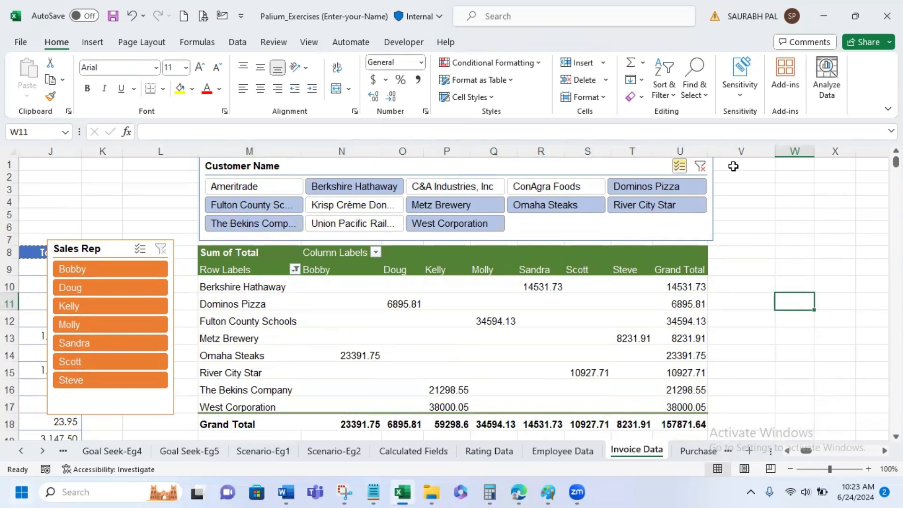
pyautogui.click(700, 167)
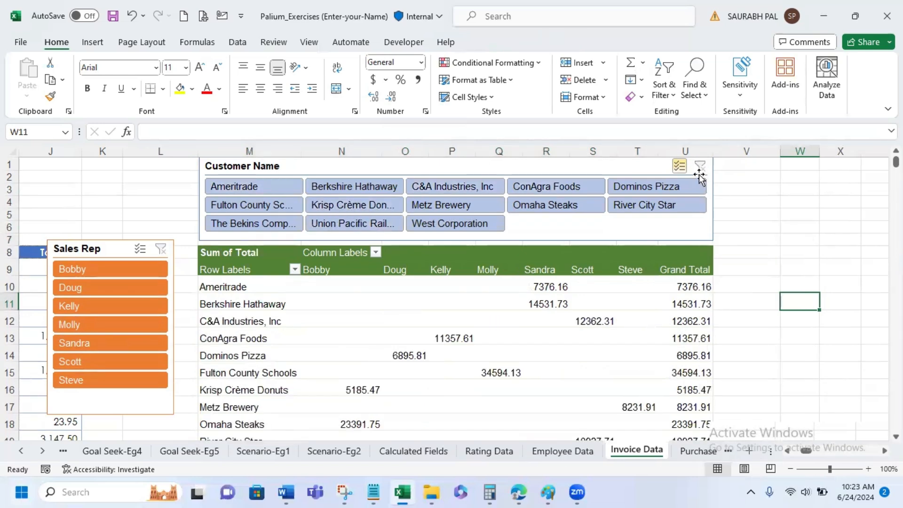
# - Move the Sales Rep slicer to the empty columns V to X, beside the PivotTable's Grand Total column
pyautogui.click(318, 167)
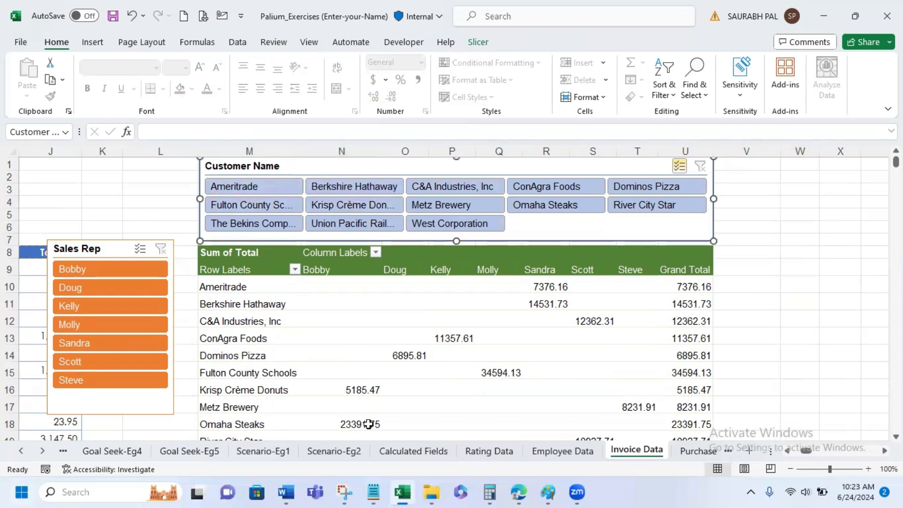
pyautogui.moveTo(390, 331)
pyautogui.moveTo(102, 227); pyautogui.dragTo(127, 171)
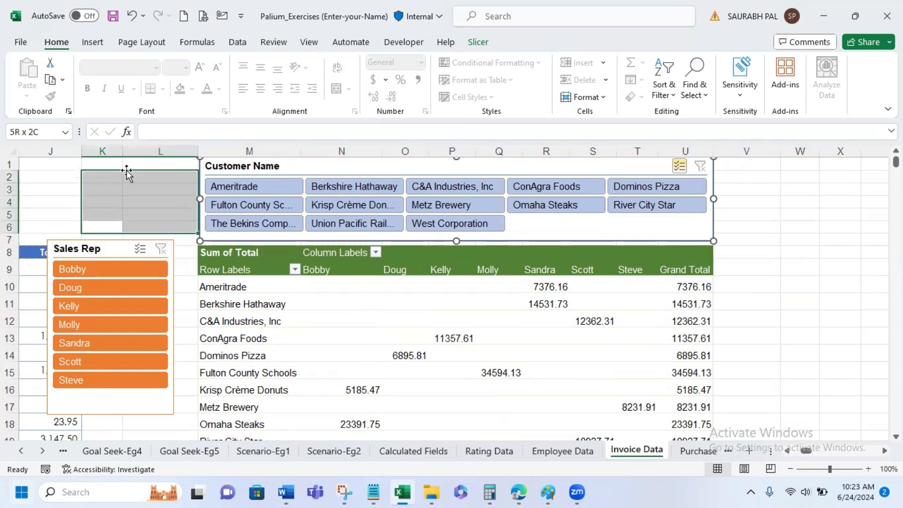
pyautogui.click(21, 191)
pyautogui.click(109, 250)
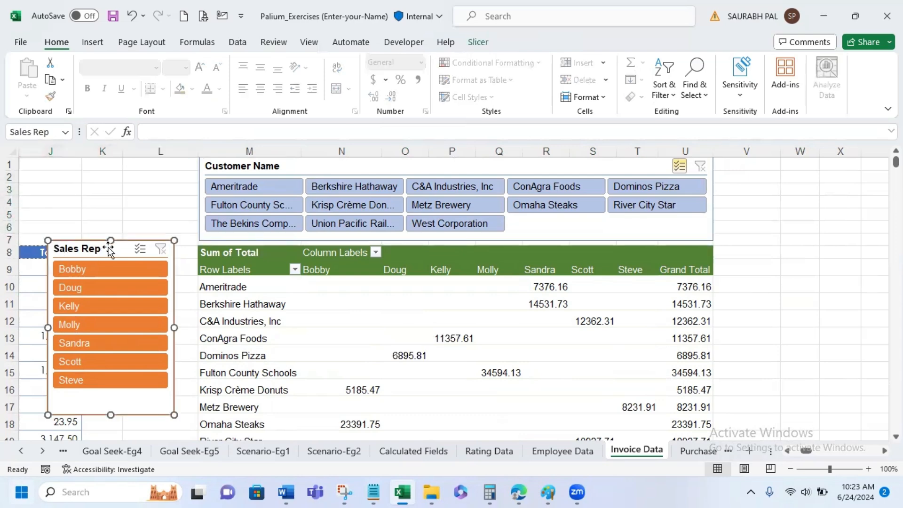
pyautogui.moveTo(108, 247); pyautogui.dragTo(624, 235)
pyautogui.moveTo(742, 191); pyautogui.dragTo(788, 164)
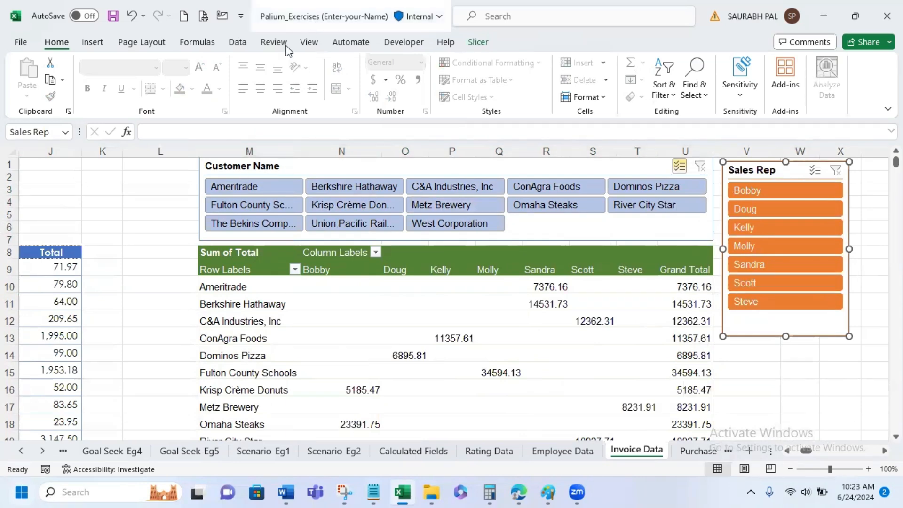
# - Insert a second Customer Name slicer for the PivotTable and fit it over columns K and L at about 1.71" wide
pyautogui.click(344, 313)
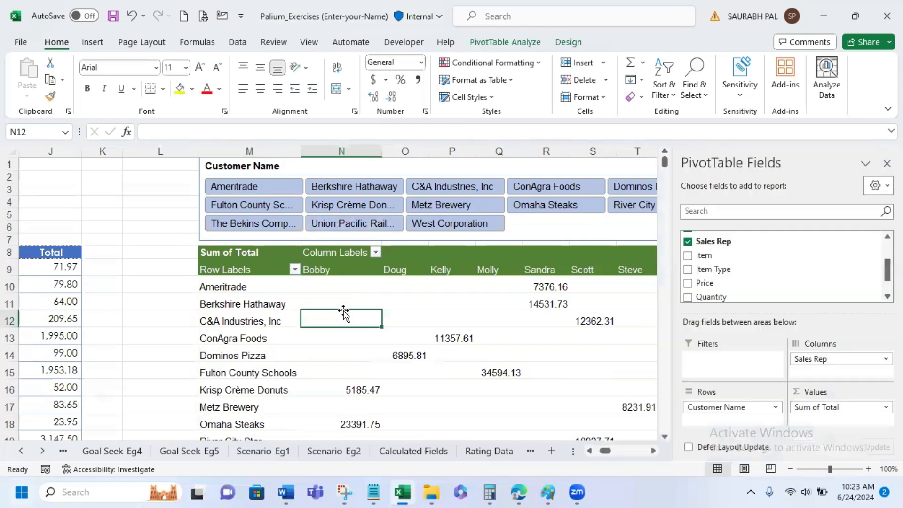
pyautogui.click(514, 43)
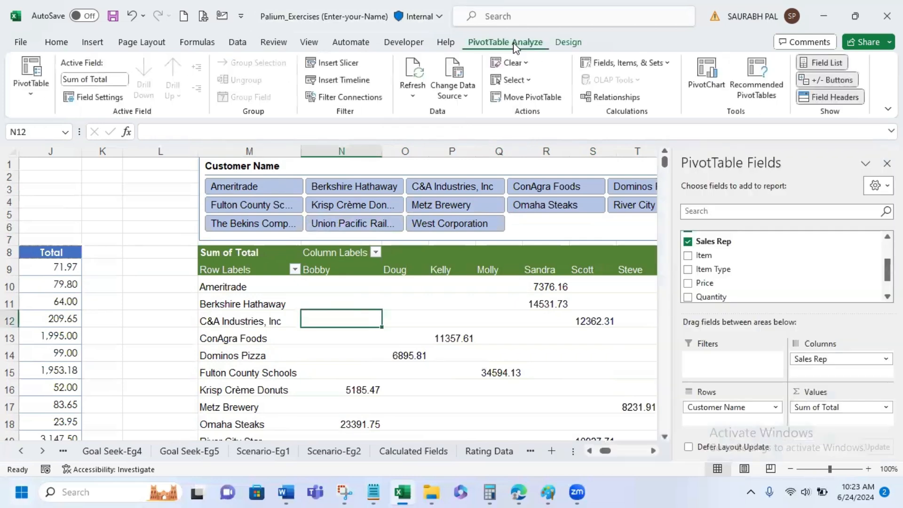
pyautogui.click(359, 70)
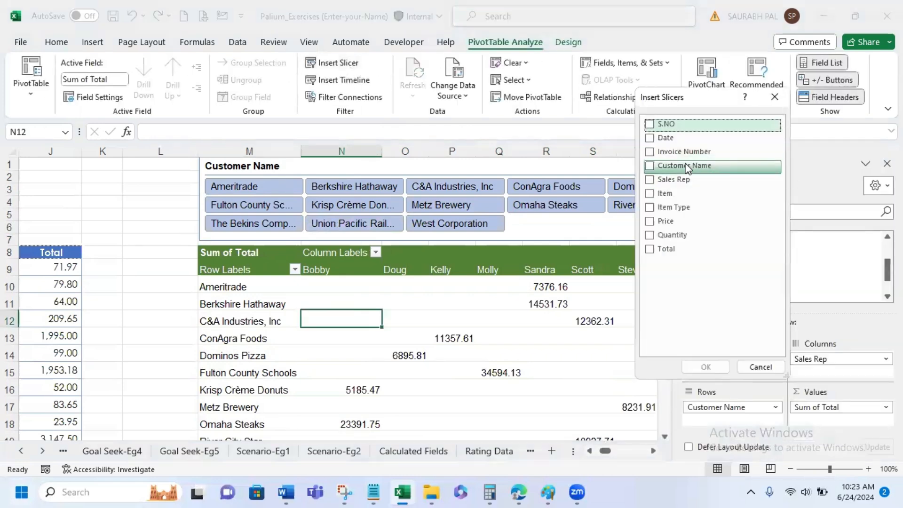
pyautogui.click(652, 170)
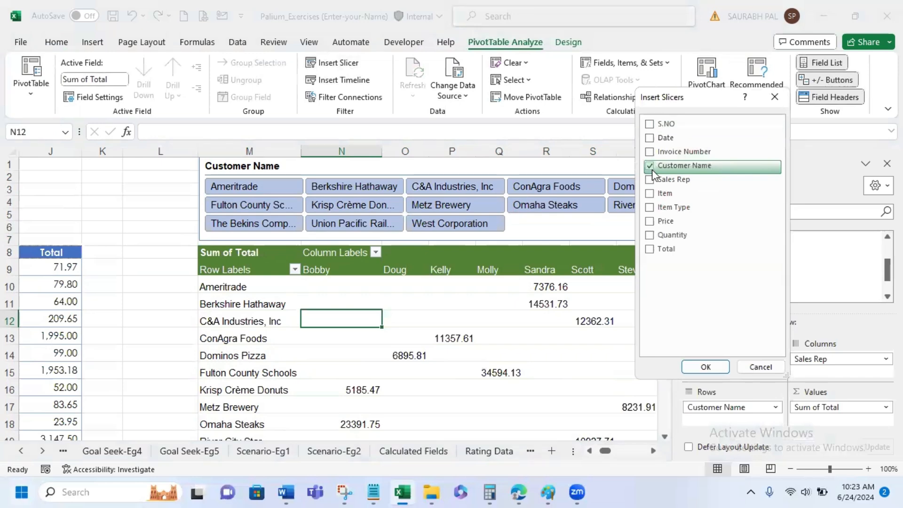
pyautogui.click(705, 367)
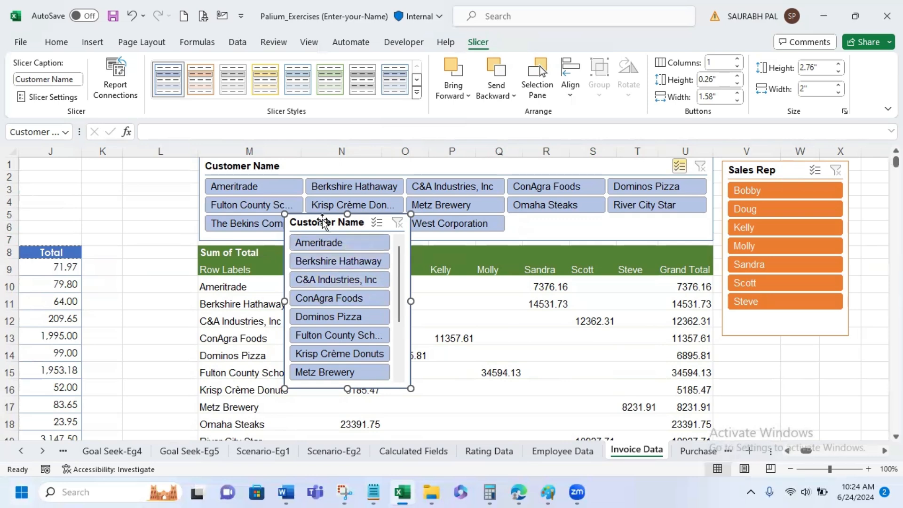
pyautogui.moveTo(320, 220); pyautogui.dragTo(121, 161)
pyautogui.moveTo(212, 244); pyautogui.dragTo(193, 244)
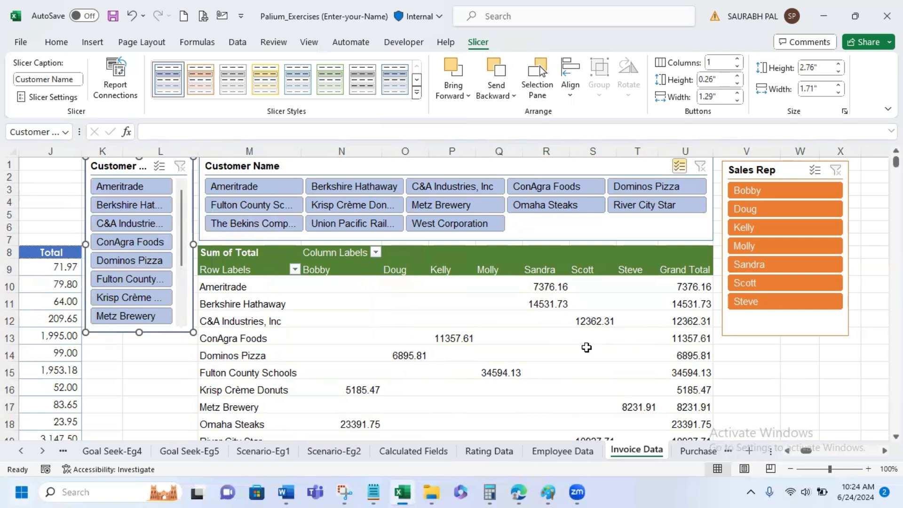
# - Filter the PivotTable to Ameritrade using the new Customer Name slicer over columns K and L
pyautogui.moveTo(587, 348)
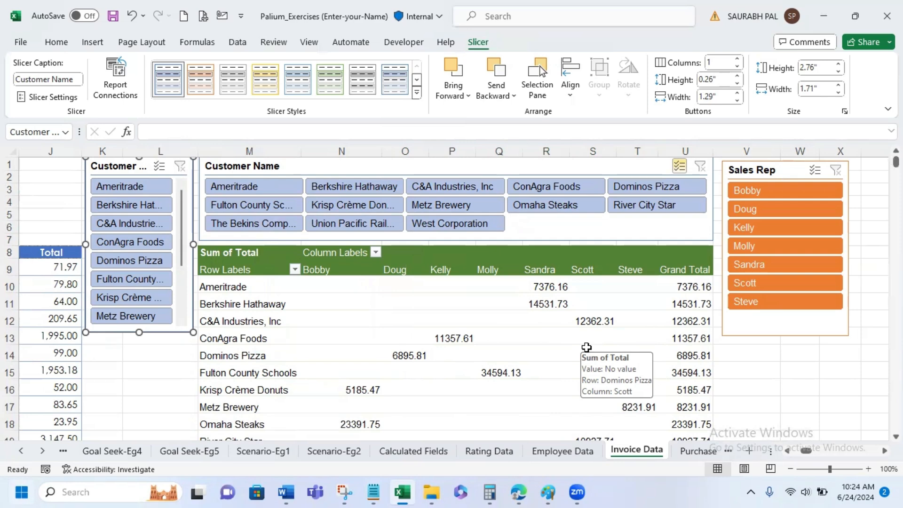
pyautogui.click(136, 185)
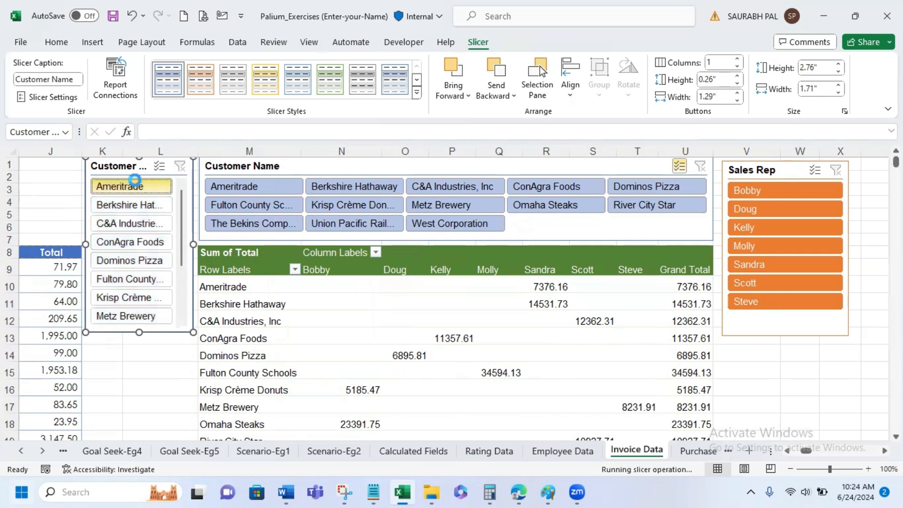
pyautogui.moveTo(379, 303)
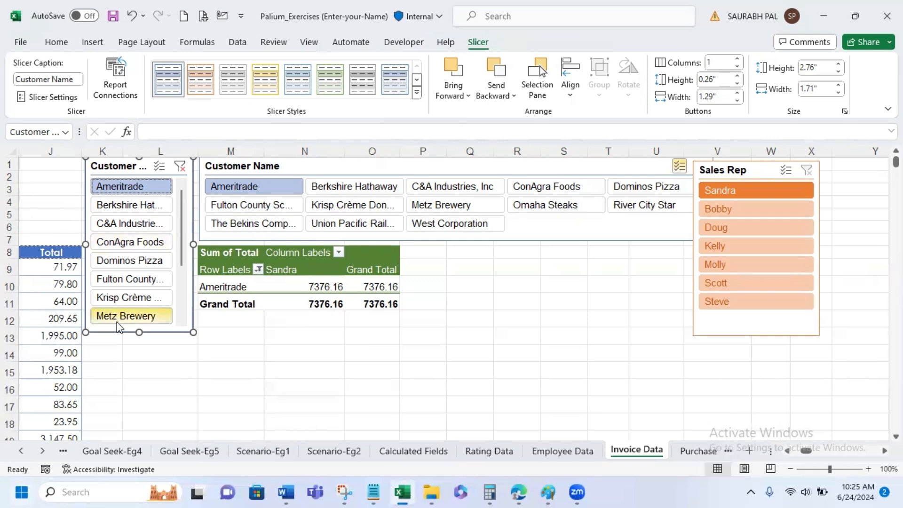
# - Delete the second Customer Name slicer covering columns K and L
pyautogui.press('Delete')
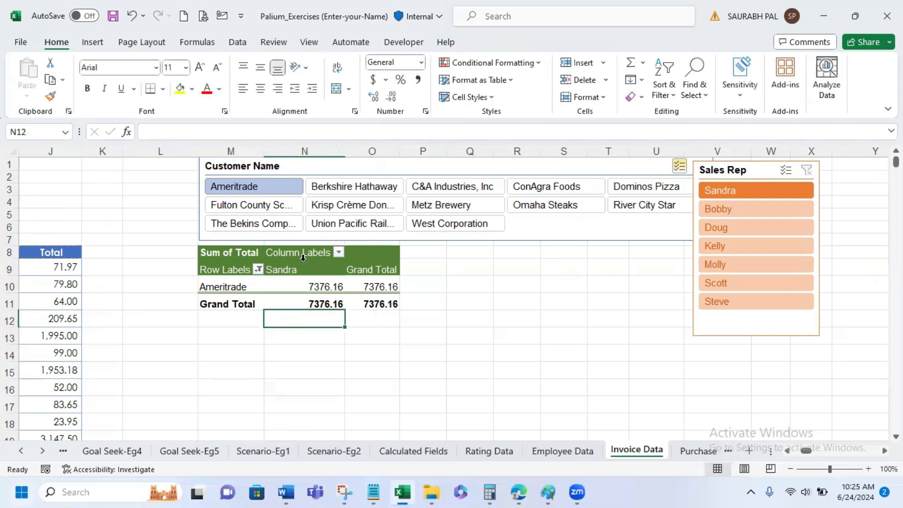
# - Move the Sales Rep slicer clear of the Customer Name slicer and remove the Customer Name filter
pyautogui.moveTo(764, 171); pyautogui.dragTo(793, 172)
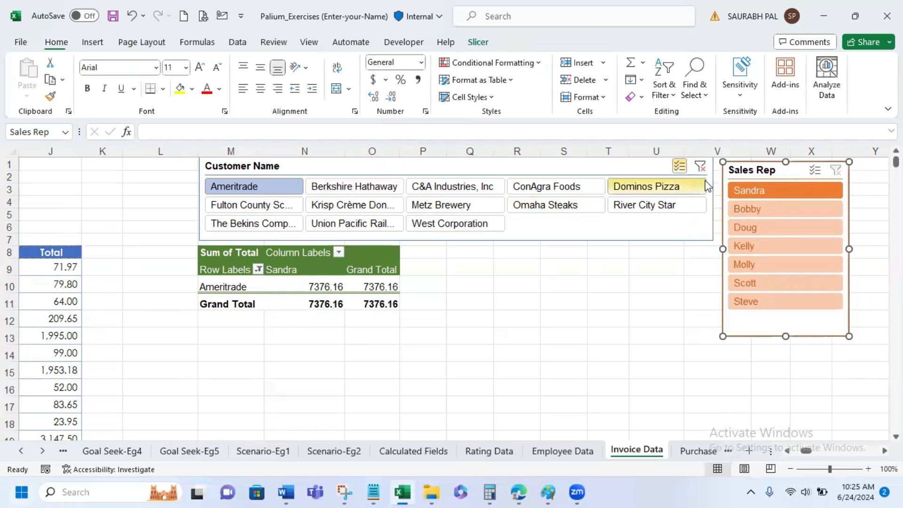
pyautogui.click(699, 167)
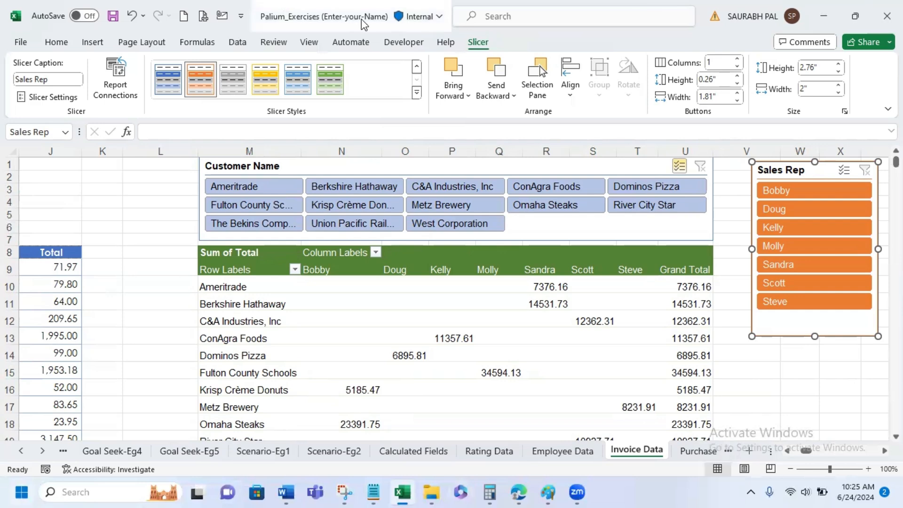
# - Insert a 3-D Clustered Column PivotChart based on the PivotTable and close its field list
pyautogui.click(236, 285)
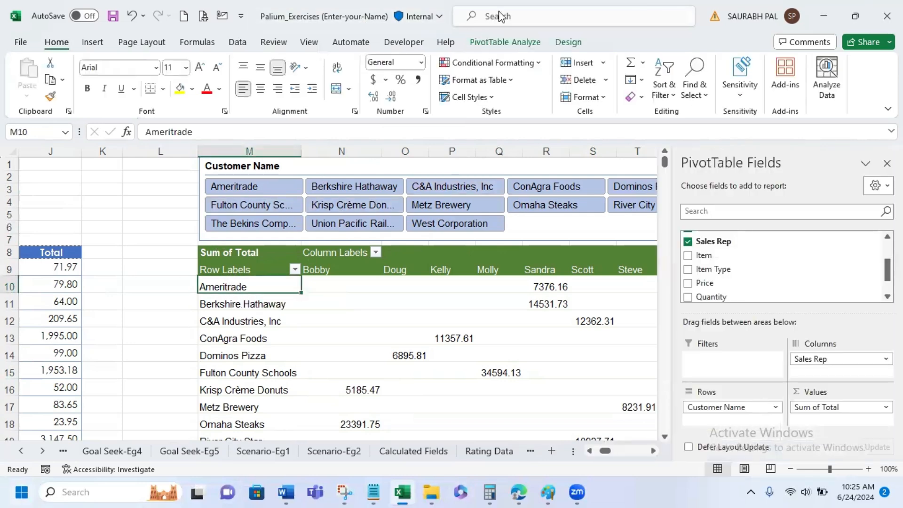
pyautogui.click(509, 43)
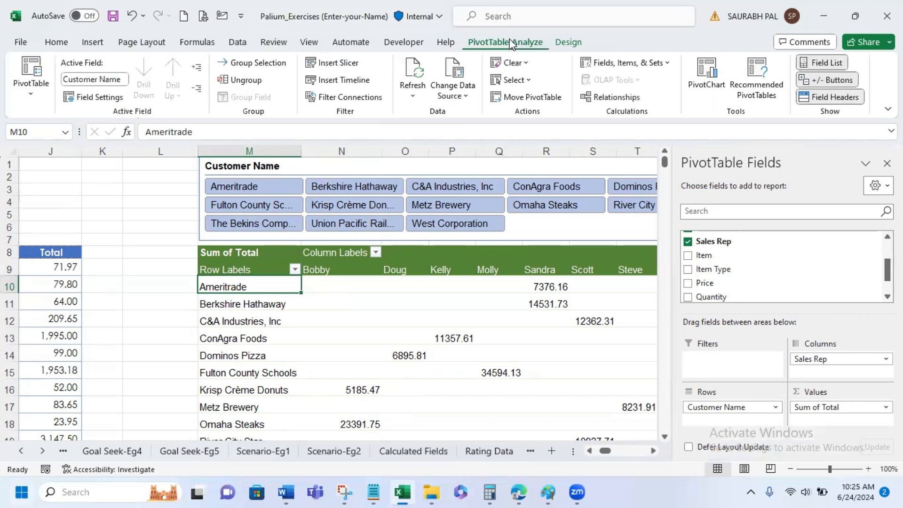
pyautogui.click(706, 80)
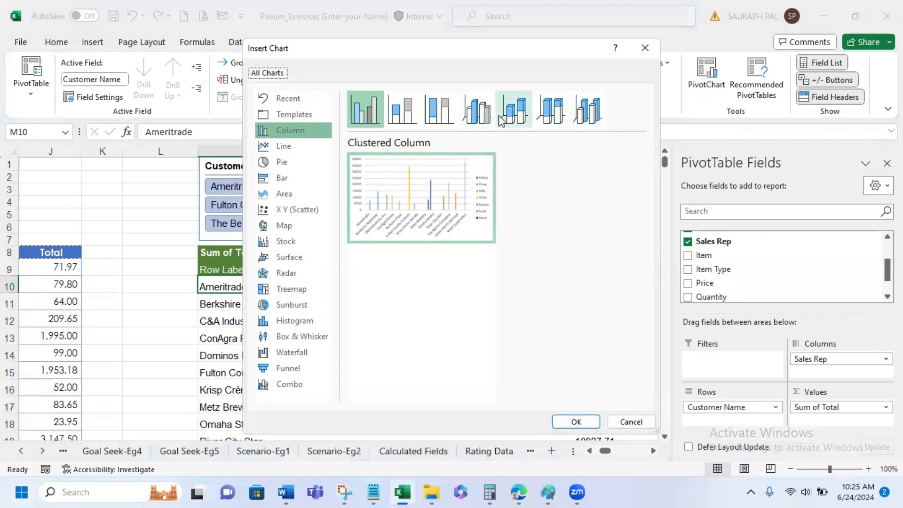
pyautogui.click(484, 115)
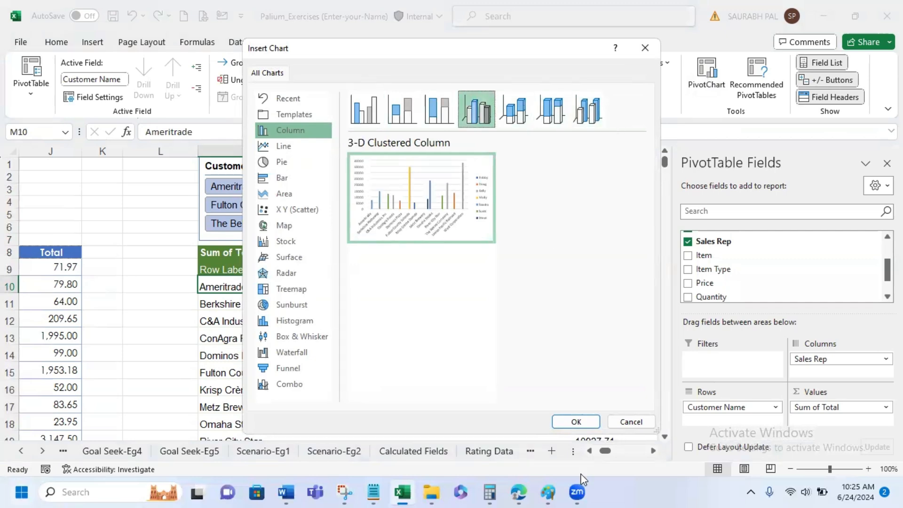
pyautogui.click(563, 421)
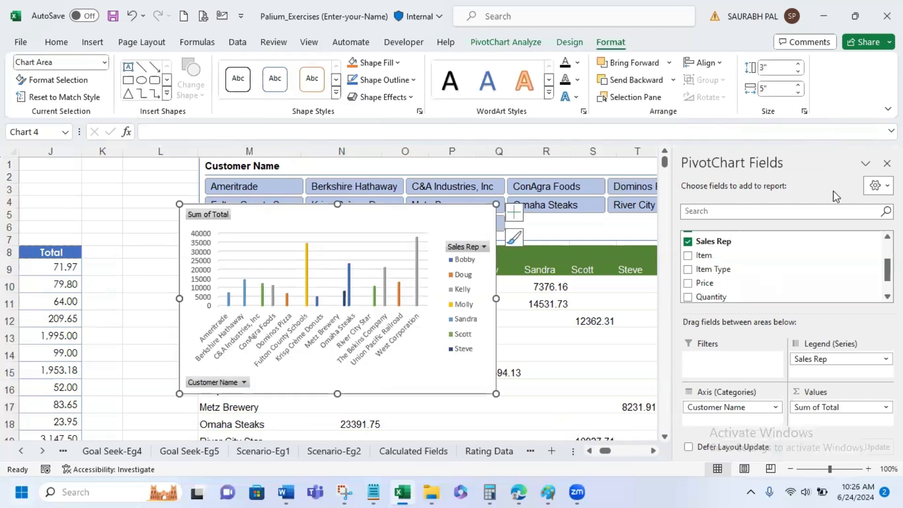
pyautogui.click(887, 163)
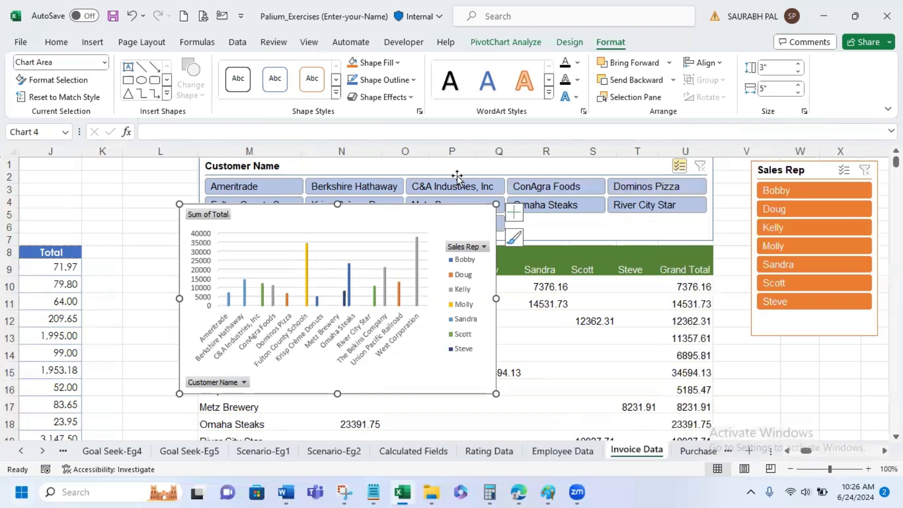
# - Move the PivotChart off the PivotTable so that it sits over columns G to L, beside the Customer Name slicer
pyautogui.moveTo(315, 214); pyautogui.dragTo(128, 188)
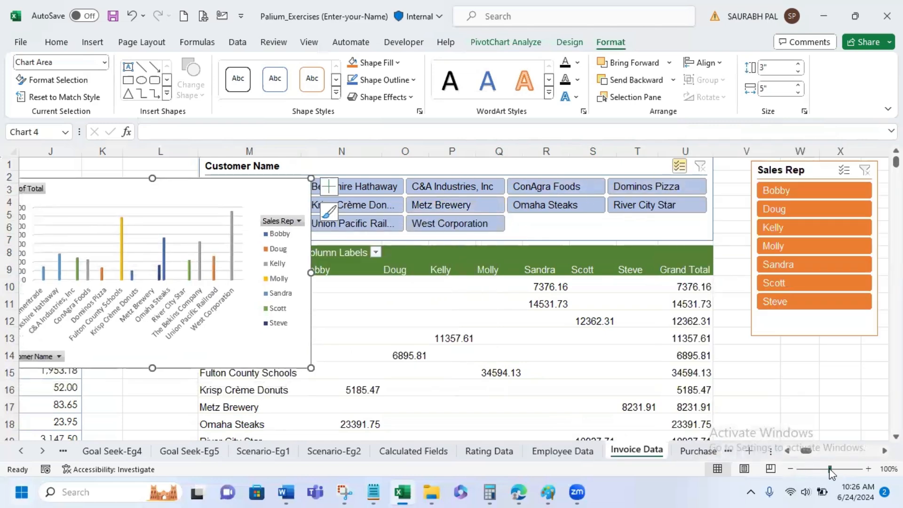
pyautogui.moveTo(829, 469); pyautogui.dragTo(833, 470)
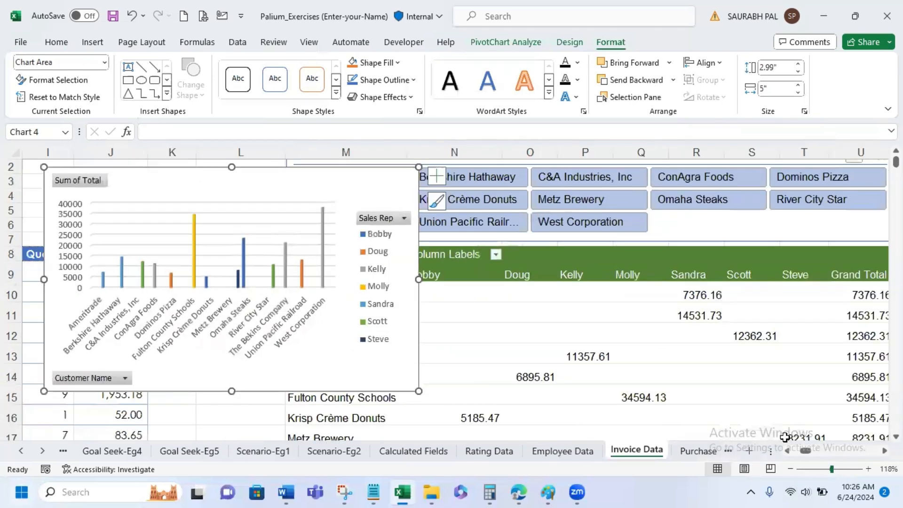
pyautogui.moveTo(833, 471); pyautogui.dragTo(826, 470)
pyautogui.moveTo(183, 194); pyautogui.dragTo(74, 165)
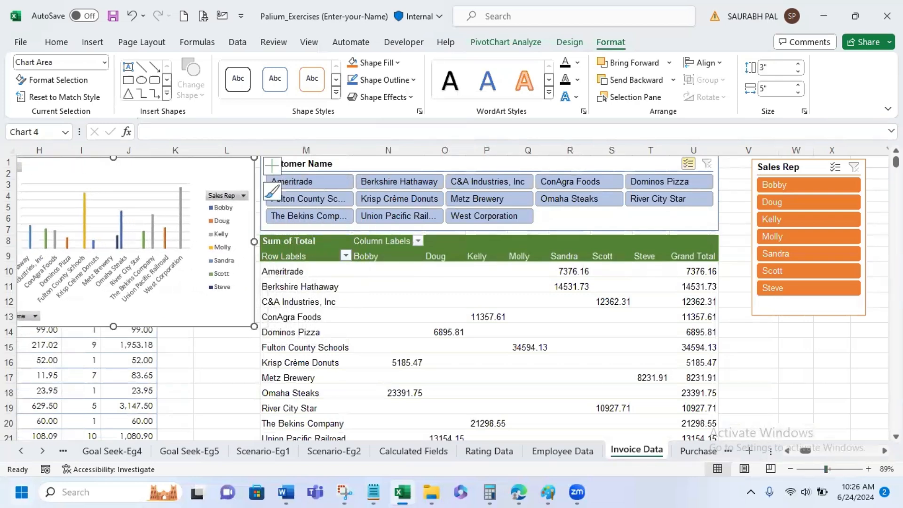
pyautogui.click(785, 450)
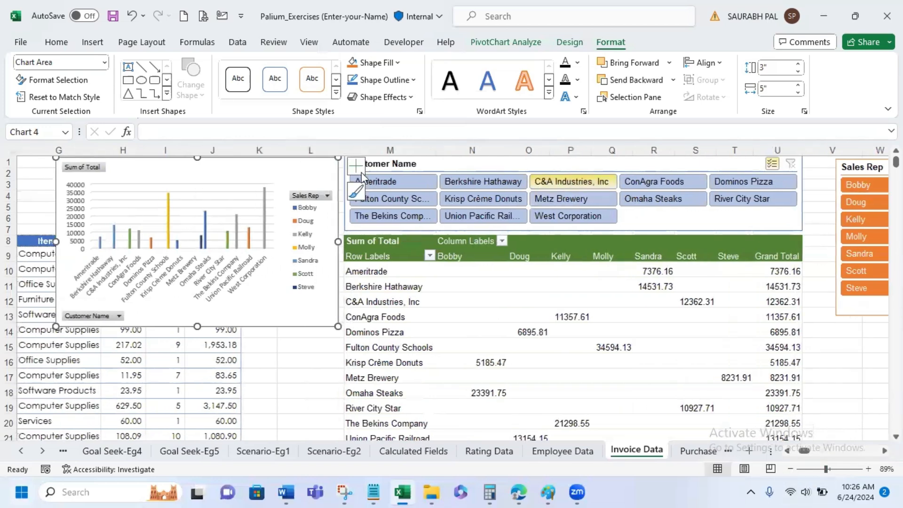
# - Exclude Ameritrade, Krisp Crème Donuts, Omaha Steaks, Union Pacific Railroad and The Bekins Company in the Customer Name slicer
pyautogui.keyDown('ctrl'); pyautogui.click(406, 188); pyautogui.keyUp('ctrl')
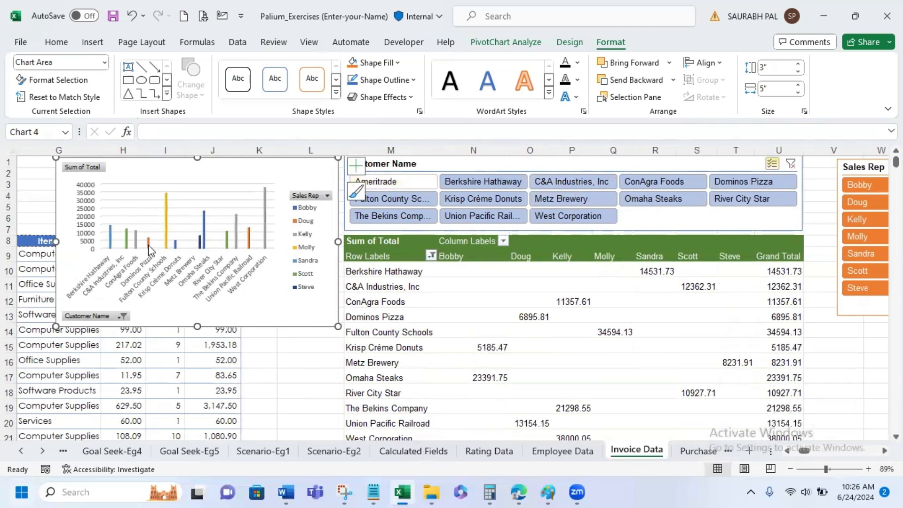
pyautogui.click(517, 199)
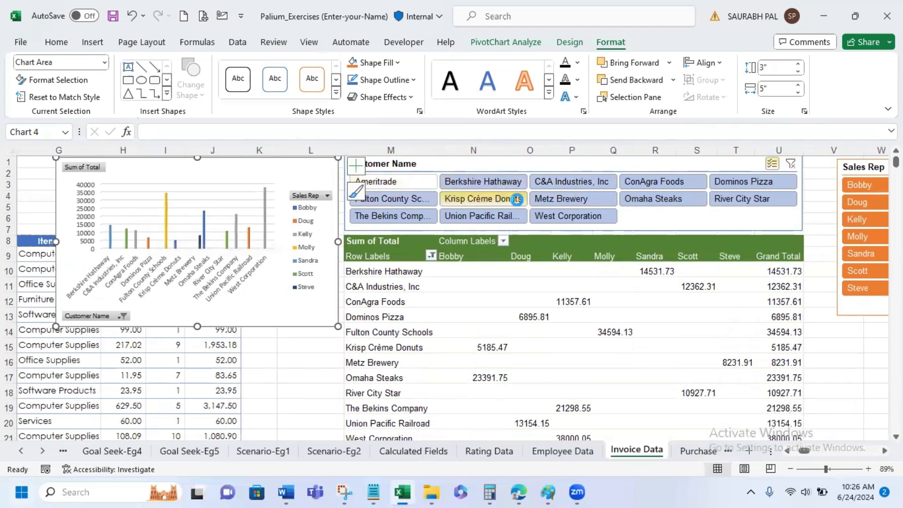
pyautogui.keyDown('ctrl'); pyautogui.click(694, 199); pyautogui.keyUp('ctrl')
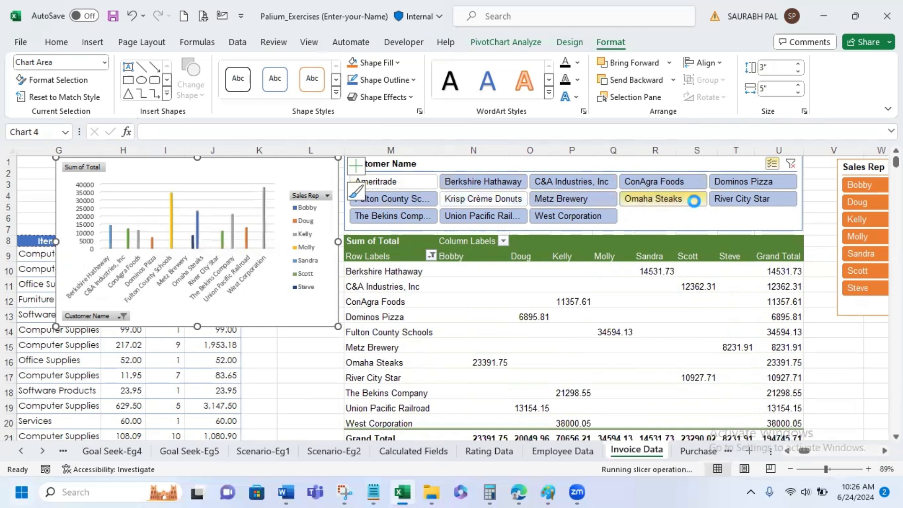
pyautogui.click(516, 220)
pyautogui.click(407, 222)
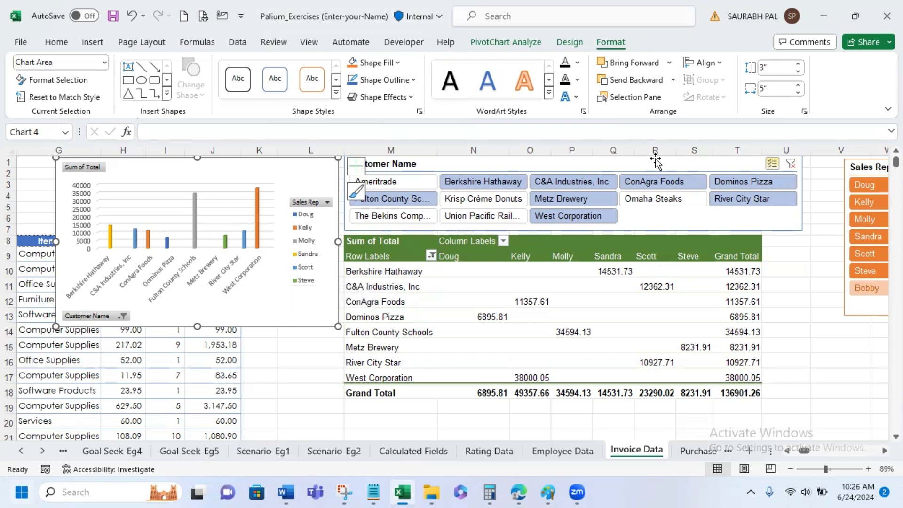
# - Clear the Customer Name slicer filter and move the PivotChart by cut and paste to cell A1 of a new worksheet
pyautogui.click(790, 164)
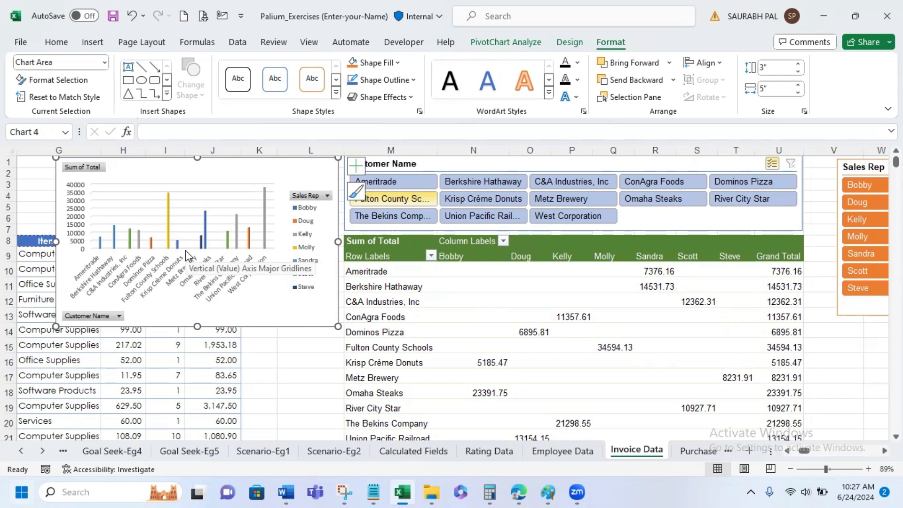
pyautogui.rightClick(186, 177)
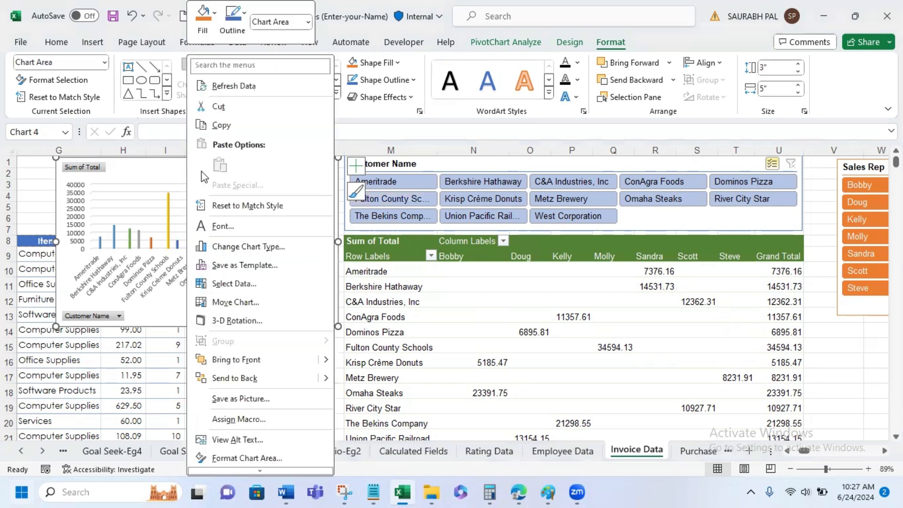
pyautogui.click(250, 107)
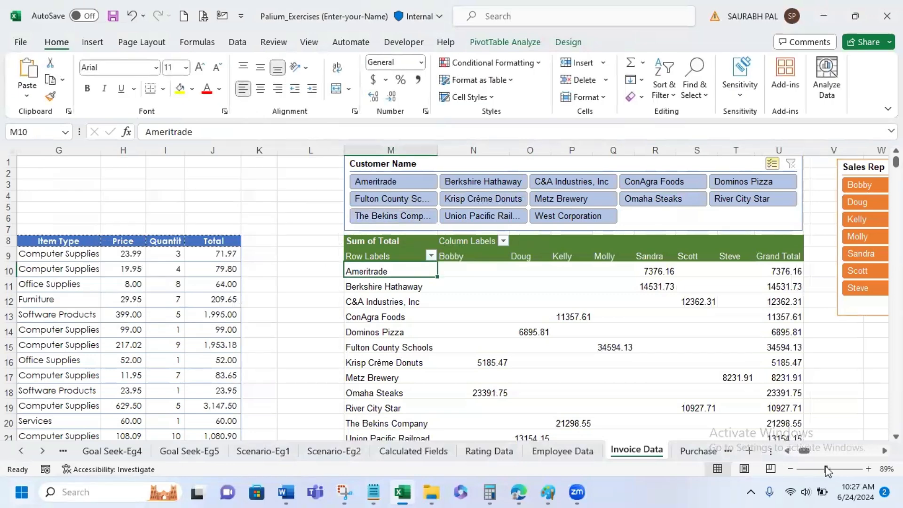
pyautogui.click(749, 450)
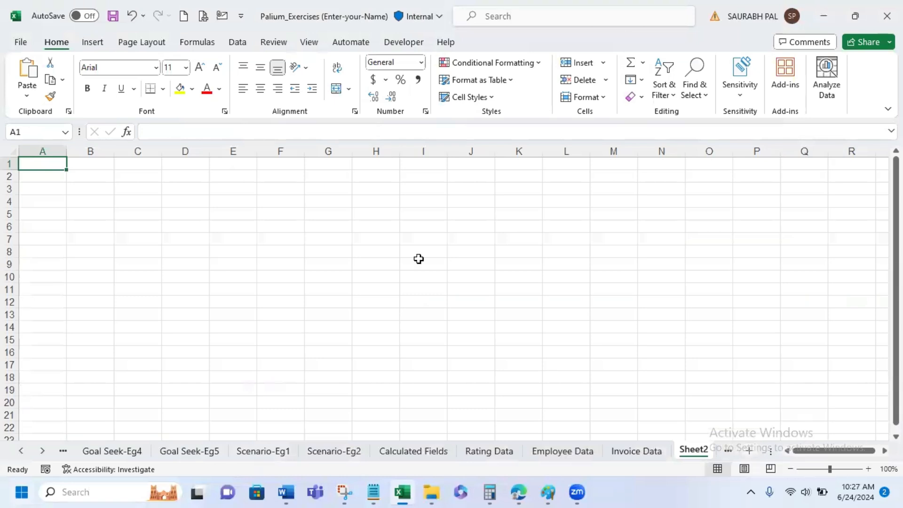
pyautogui.hotkey('ctrl', 'v')
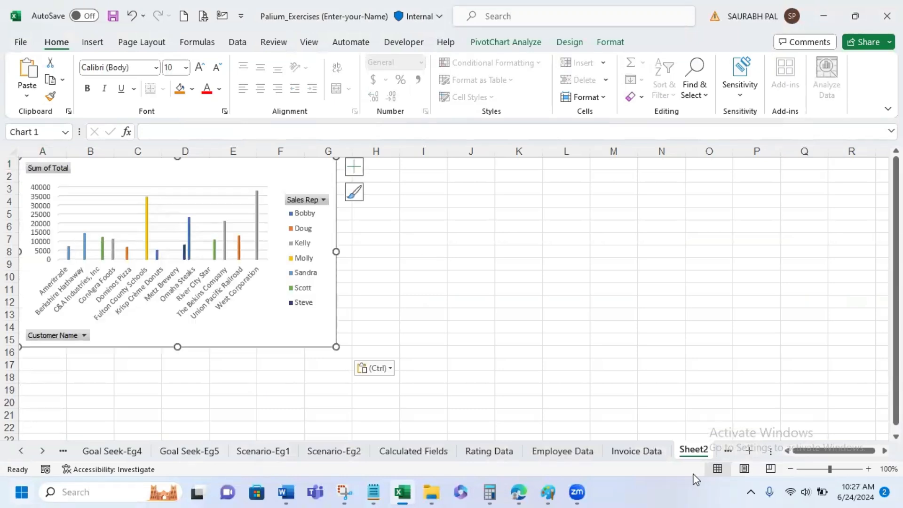
# - Copy the whole PivotTable from the Invoice Data sheet to cell I1 of Sheet2 and autofit column I
pyautogui.click(641, 450)
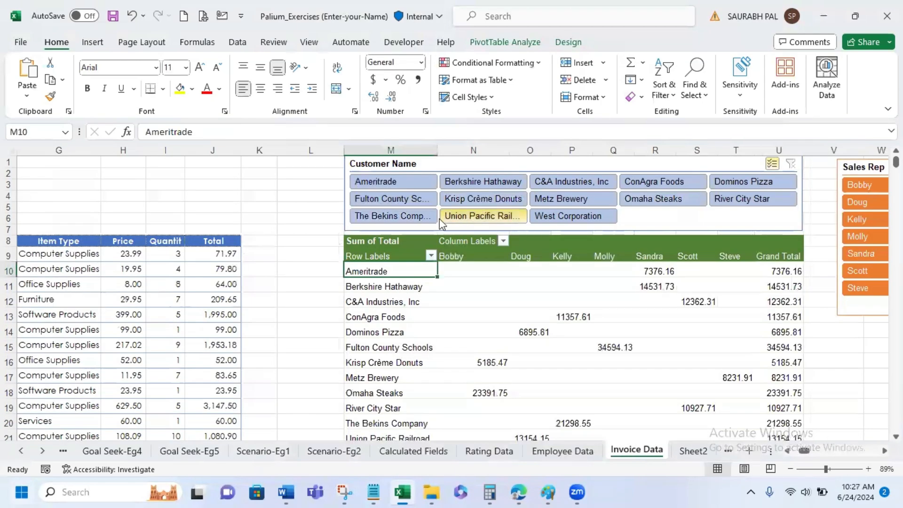
pyautogui.moveTo(397, 241); pyautogui.dragTo(783, 384)
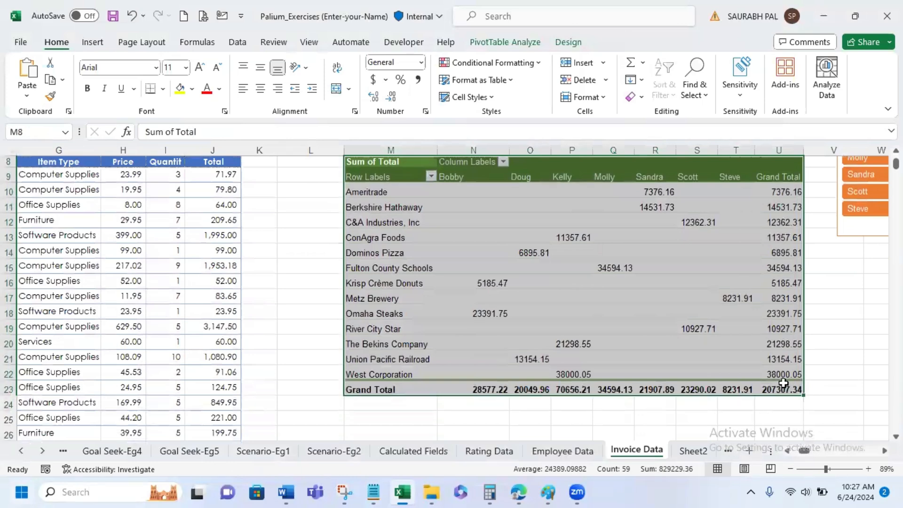
pyautogui.rightClick(582, 247)
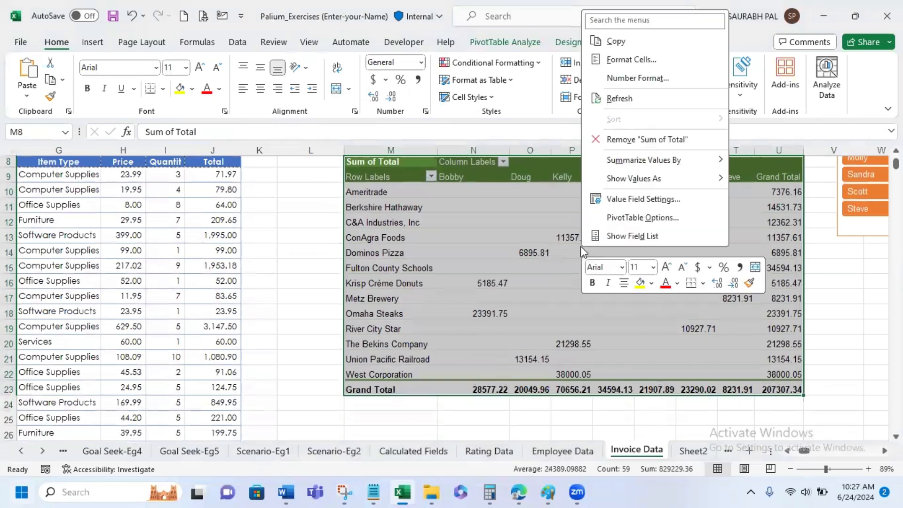
pyautogui.click(612, 42)
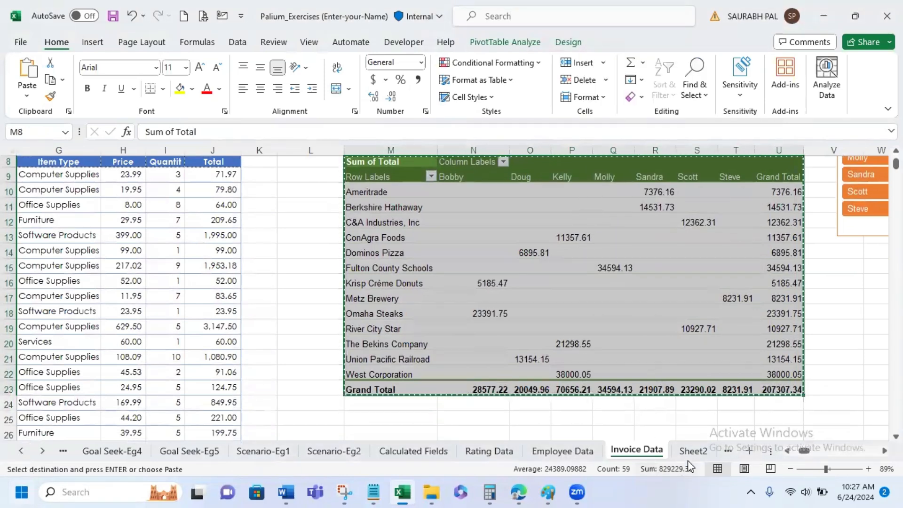
pyautogui.click(692, 449)
pyautogui.click(454, 185)
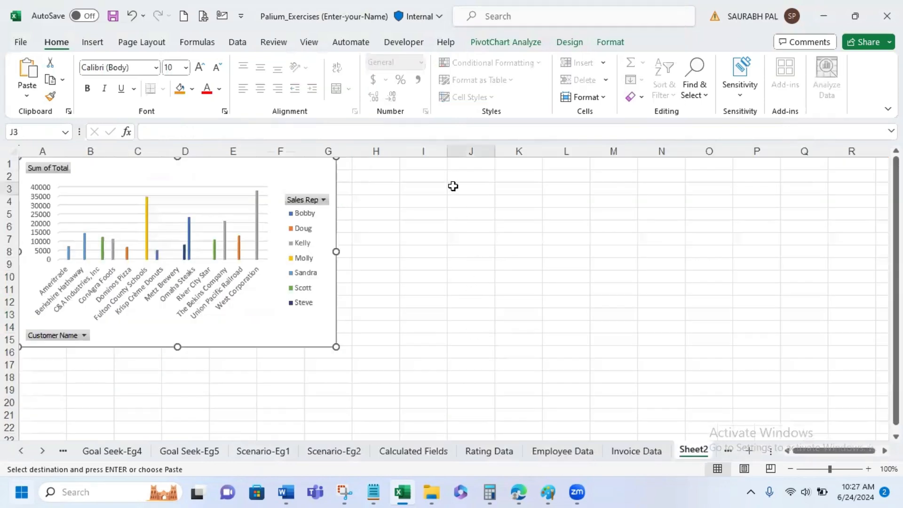
pyautogui.click(417, 164)
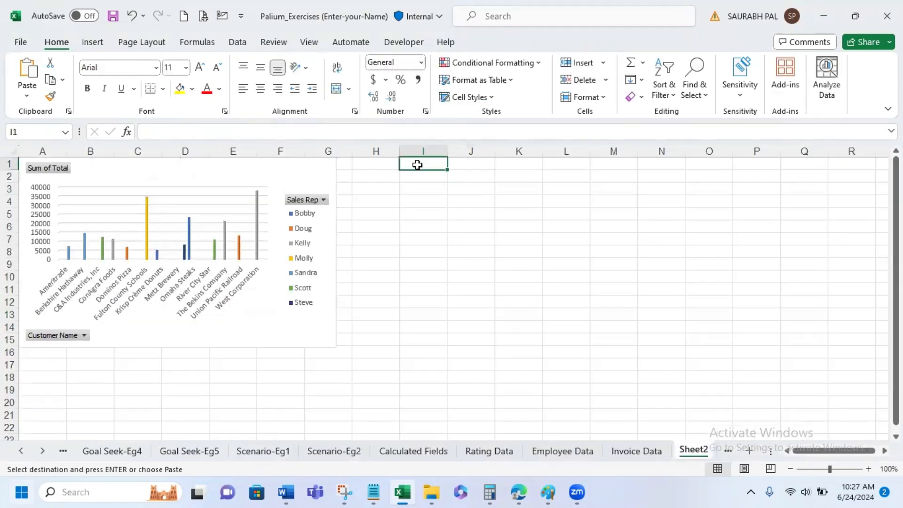
pyautogui.hotkey('ctrl', 'v')
pyautogui.click(544, 401)
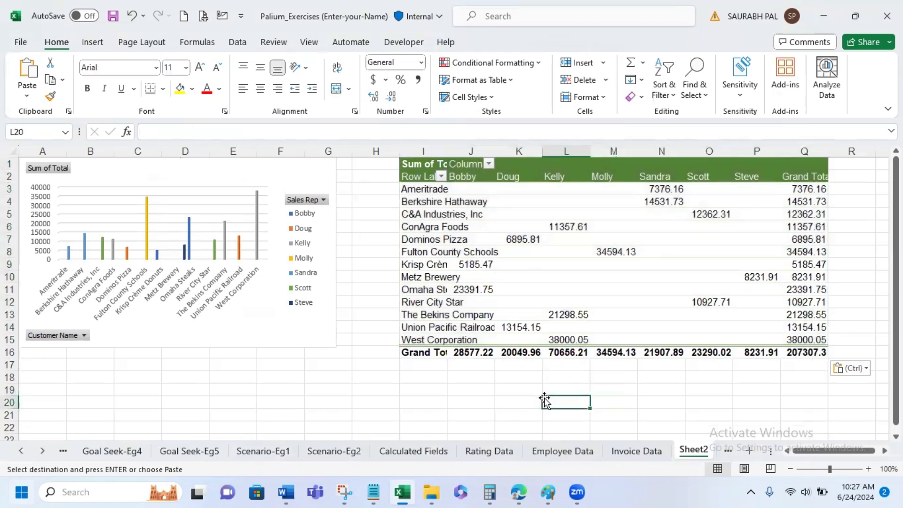
pyautogui.doubleClick(448, 151)
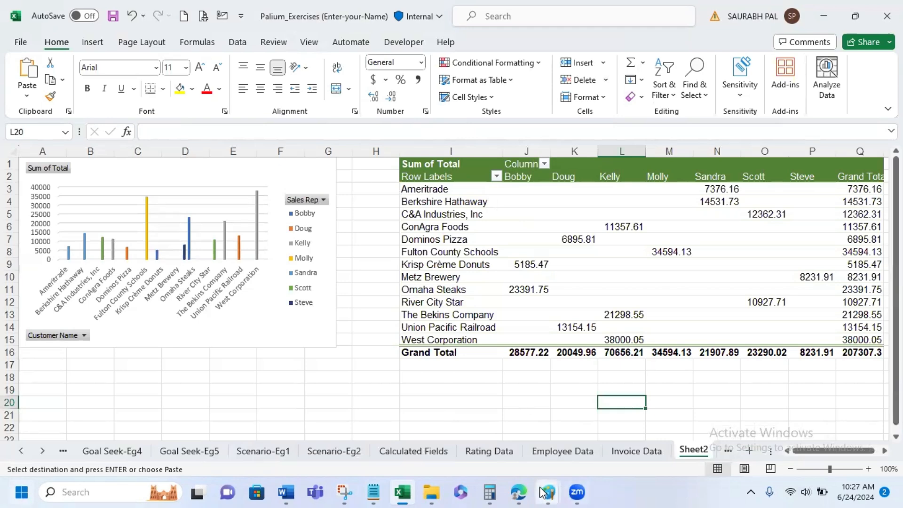
# - Copy the Customer Name slicer from Invoice Data to Sheet2 and place it directly below the PivotChart
pyautogui.click(639, 453)
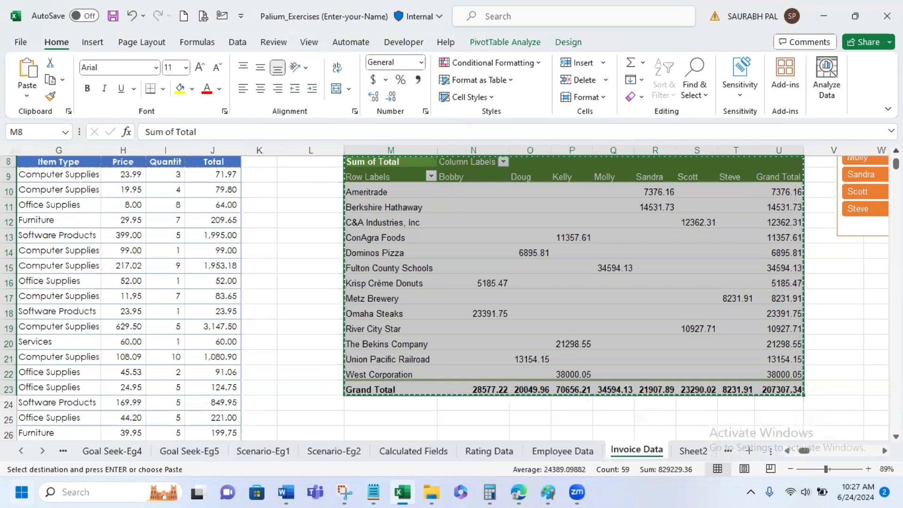
pyautogui.scroll(3, 428, 143)
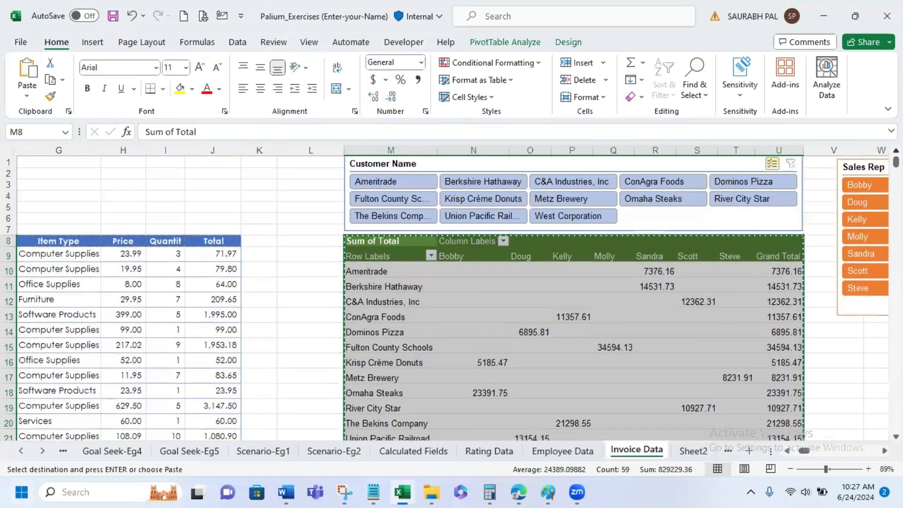
pyautogui.click(442, 164)
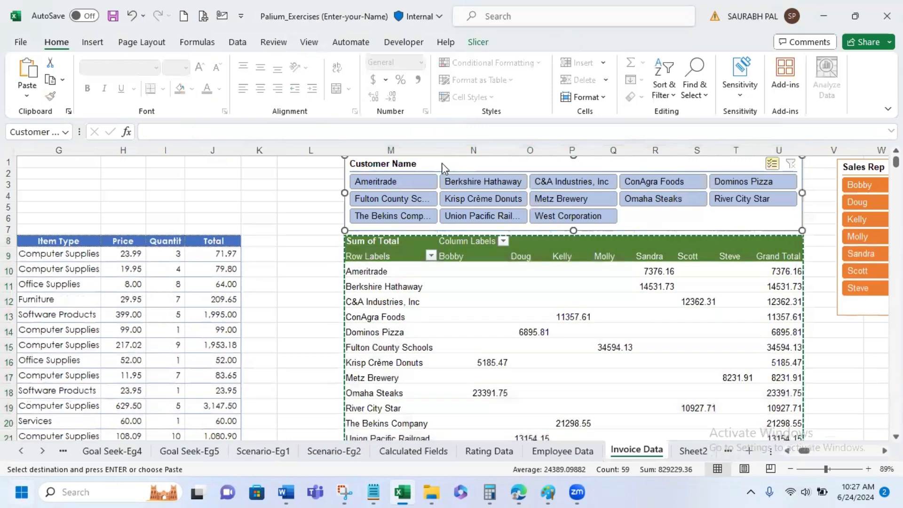
pyautogui.rightClick(443, 168)
pyautogui.click(484, 148)
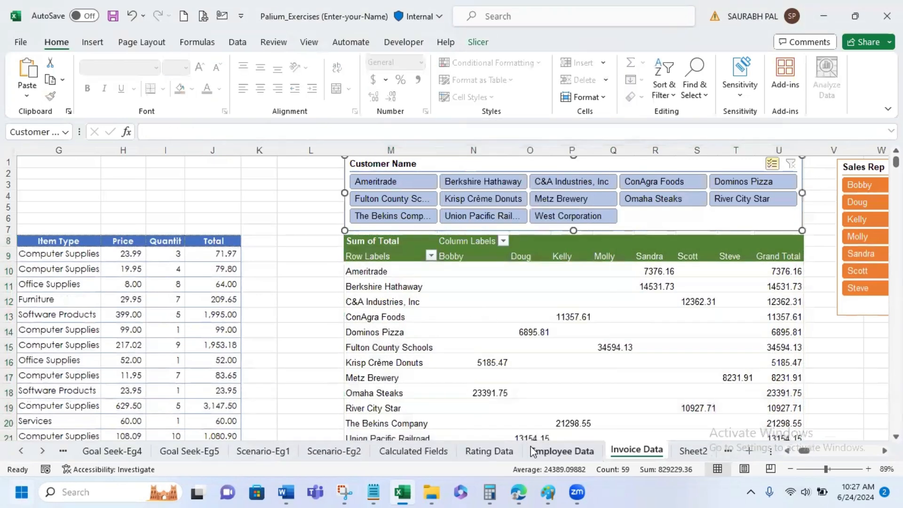
pyautogui.click(693, 451)
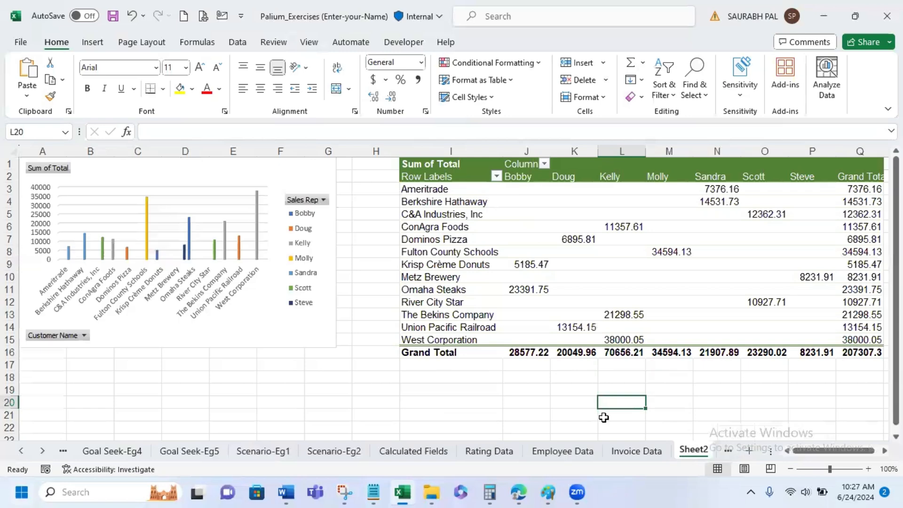
pyautogui.hotkey('ctrl', 'v')
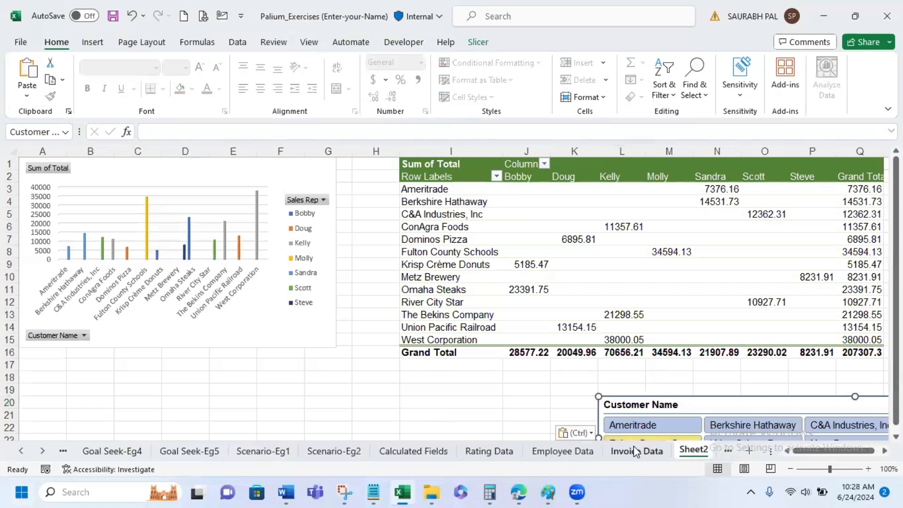
pyautogui.moveTo(638, 403); pyautogui.dragTo(22, 367)
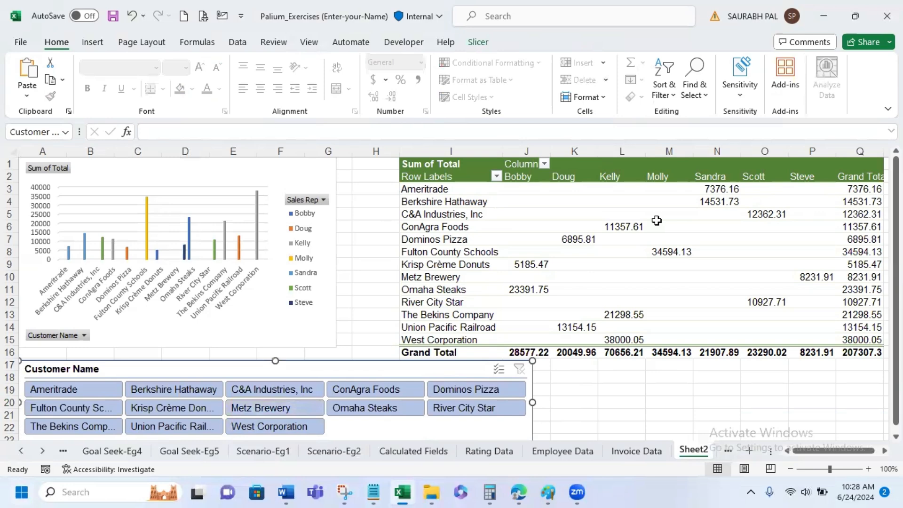
# - Insert an Item slicer for the copied PivotTable and place it below the table, beside the Customer Name slicer
pyautogui.click(657, 225)
pyautogui.click(491, 42)
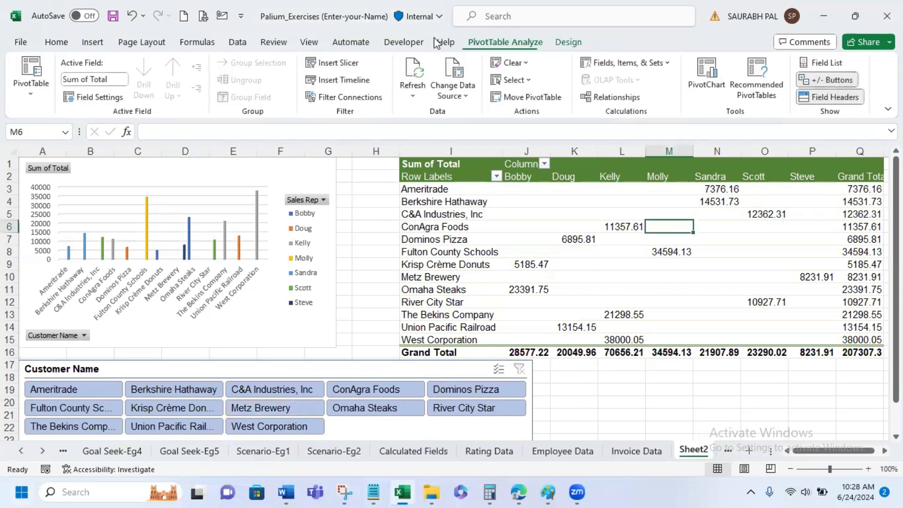
pyautogui.click(340, 64)
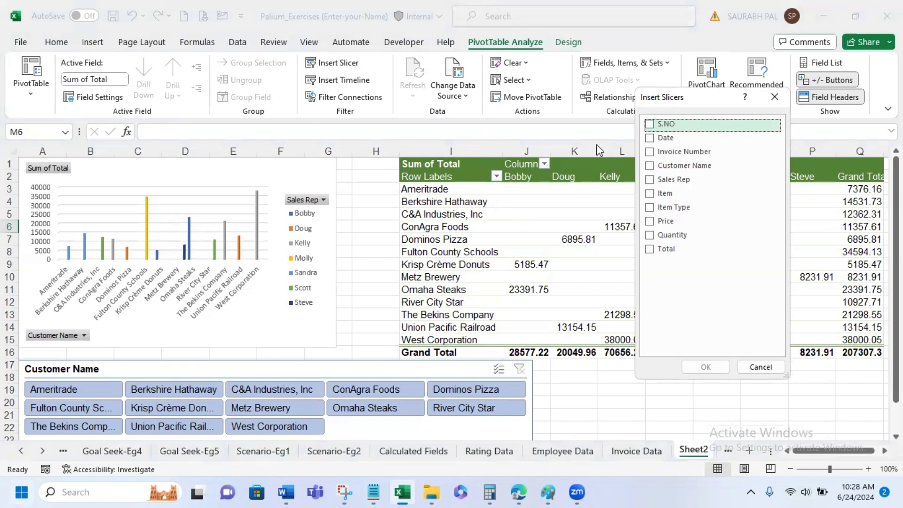
pyautogui.click(651, 193)
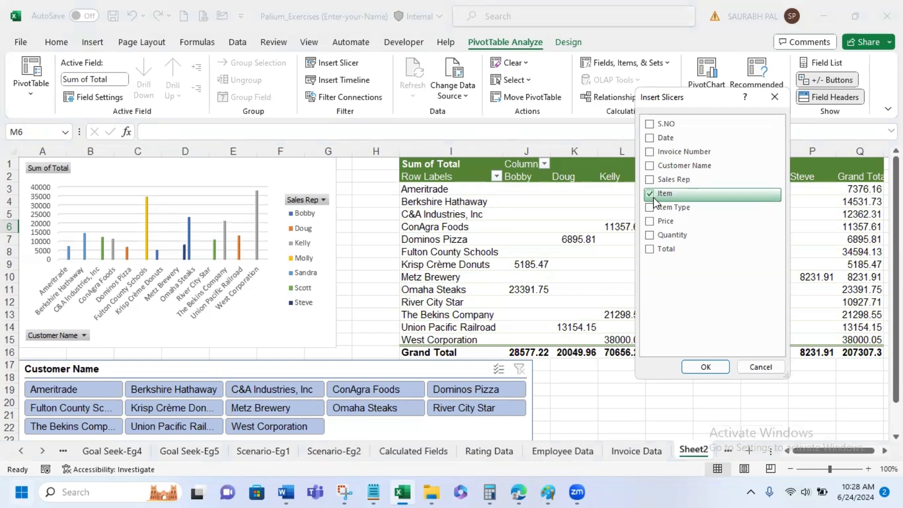
pyautogui.click(706, 367)
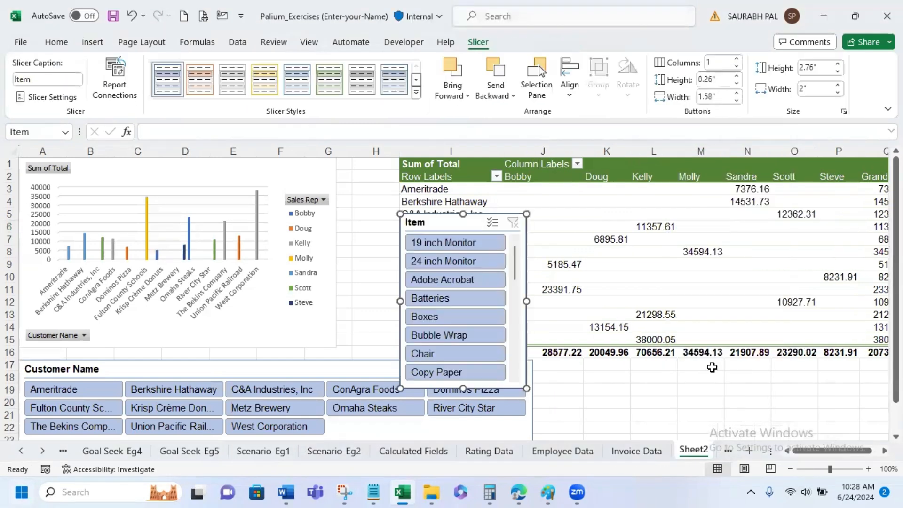
pyautogui.moveTo(453, 220); pyautogui.dragTo(593, 375)
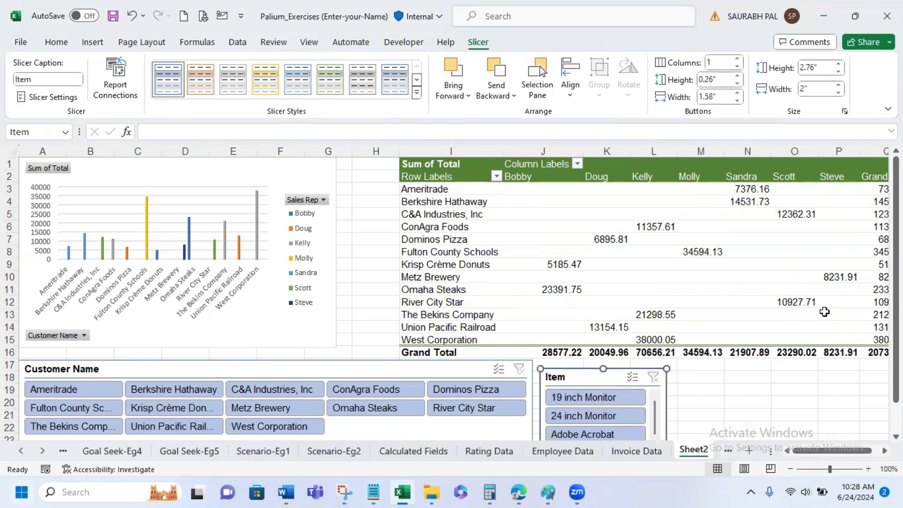
# - Widen the Item slicer to about 5.31" and arrange its buttons in 8 columns
pyautogui.scroll(-1, 896, 282)
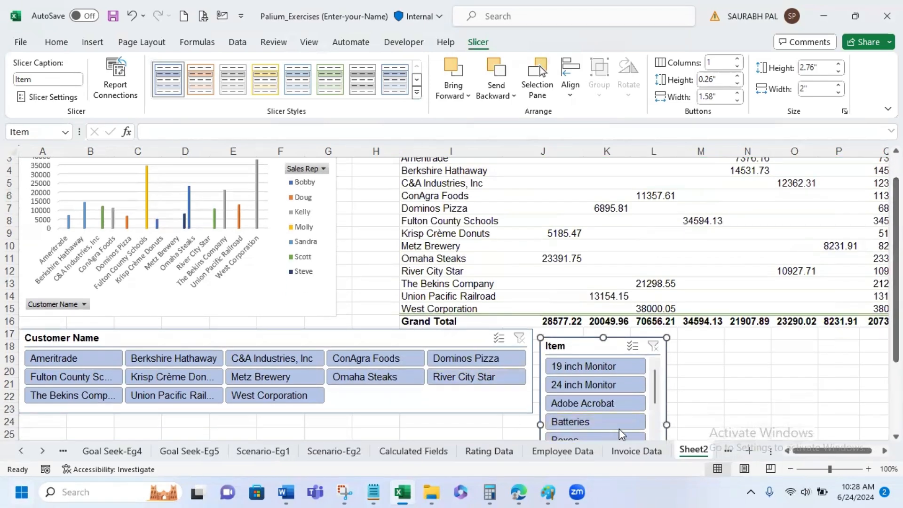
pyautogui.moveTo(667, 425); pyautogui.dragTo(877, 402)
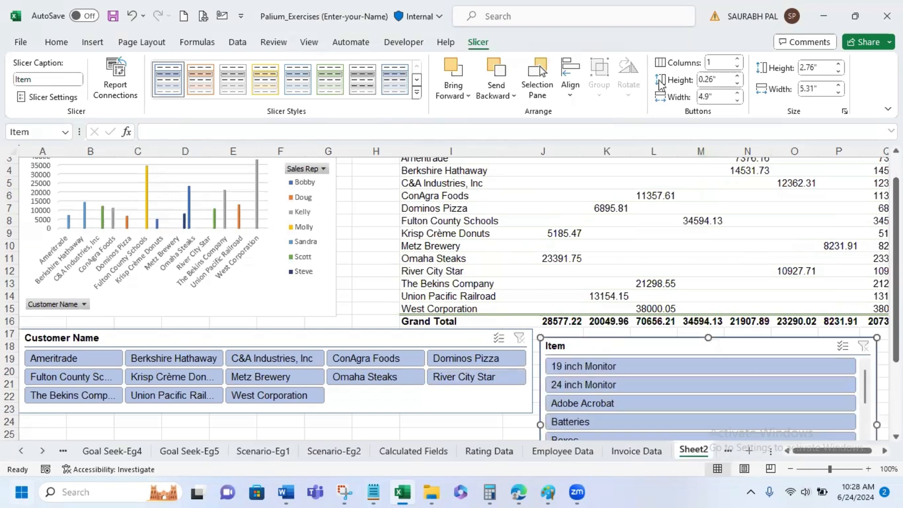
pyautogui.click(739, 60)
pyautogui.click(739, 61)
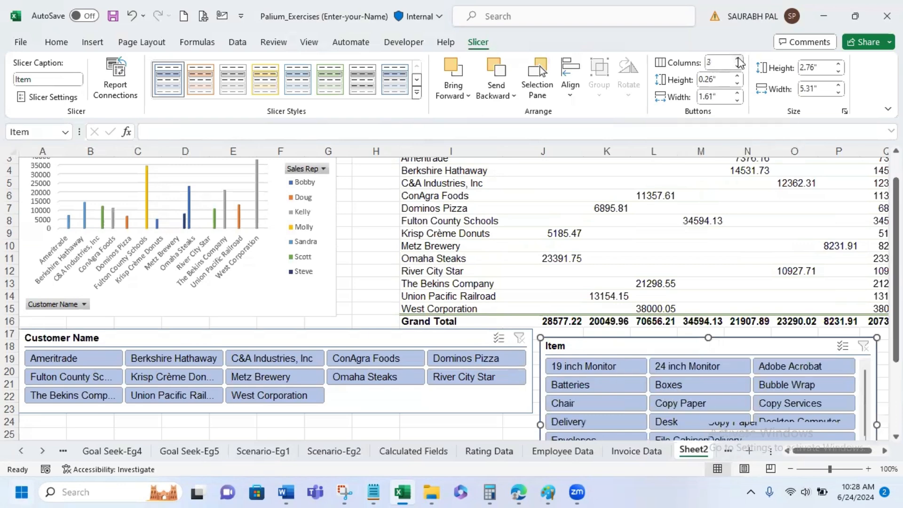
pyautogui.click(739, 60)
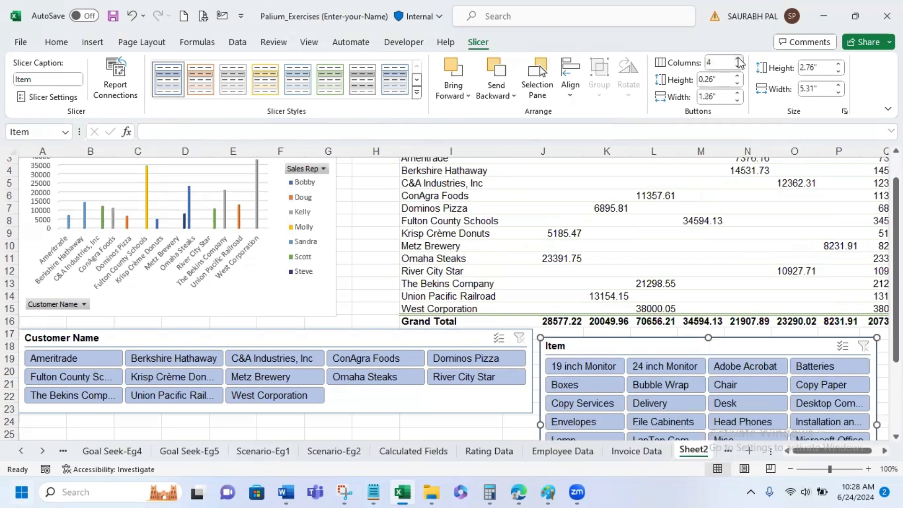
pyautogui.click(739, 60)
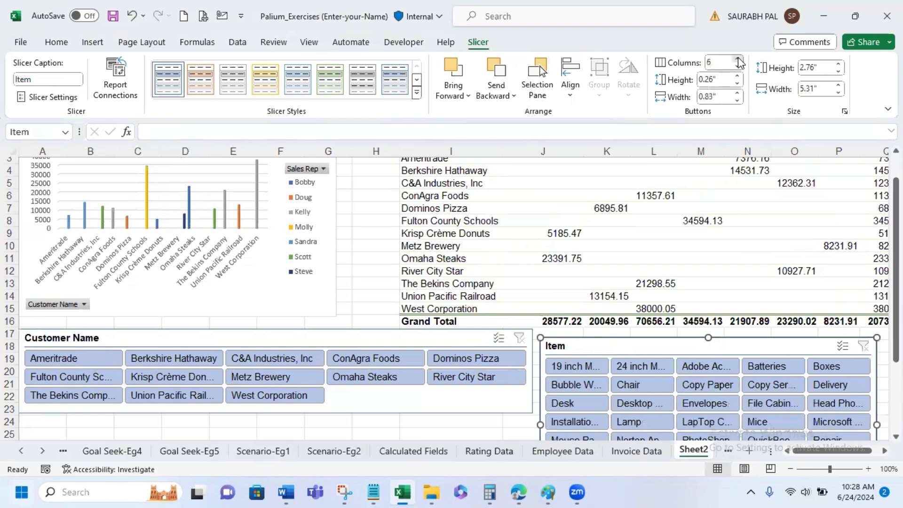
pyautogui.click(739, 60)
pyautogui.click(739, 61)
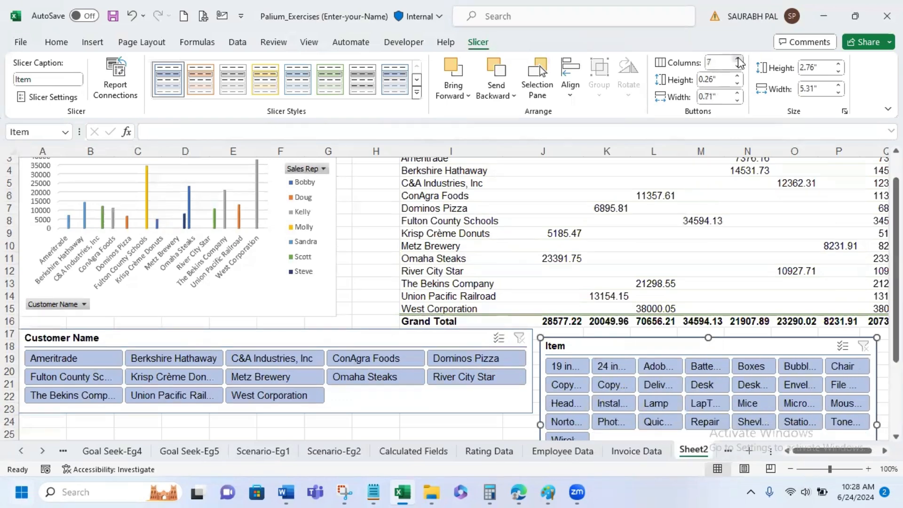
pyautogui.click(739, 60)
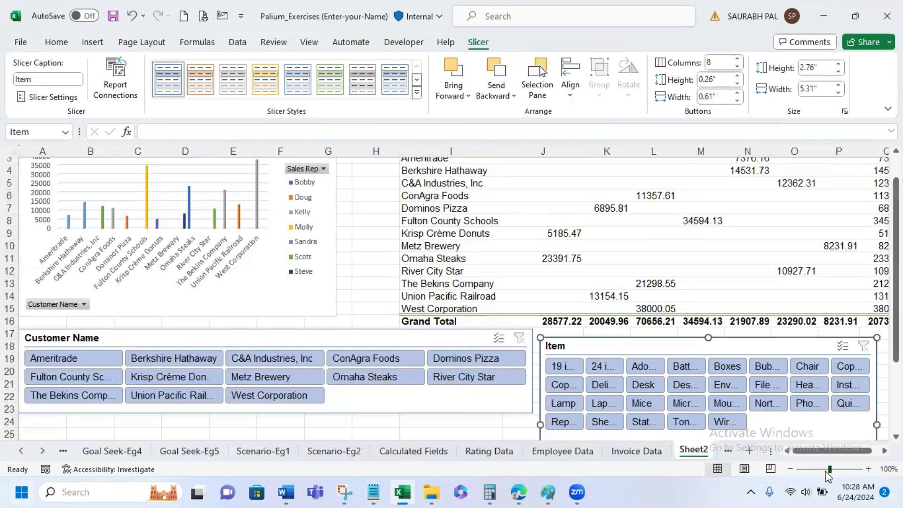
# - Resize the Item slicer to about 1.62" high and 6.51" wide so that it fits closely around its buttons
pyautogui.moveTo(831, 470); pyautogui.dragTo(826, 471)
pyautogui.moveTo(802, 357); pyautogui.dragTo(834, 355)
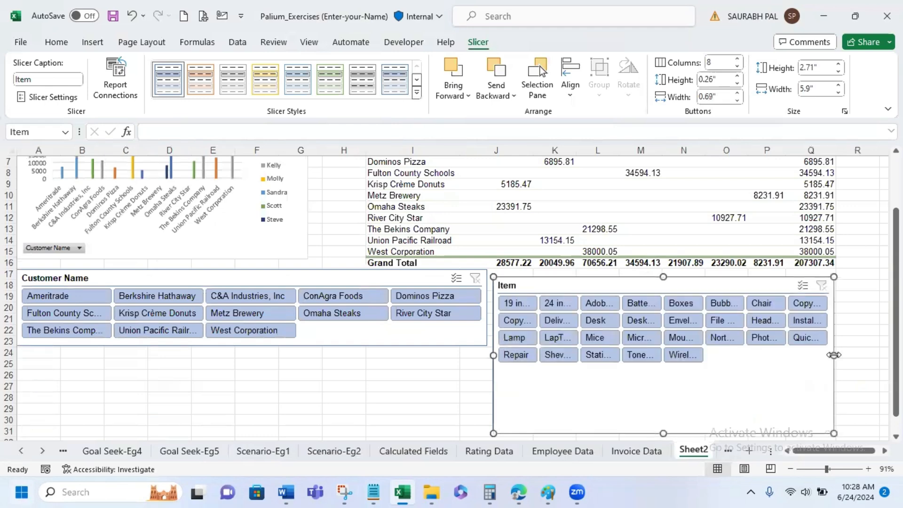
pyautogui.moveTo(663, 407); pyautogui.dragTo(663, 370)
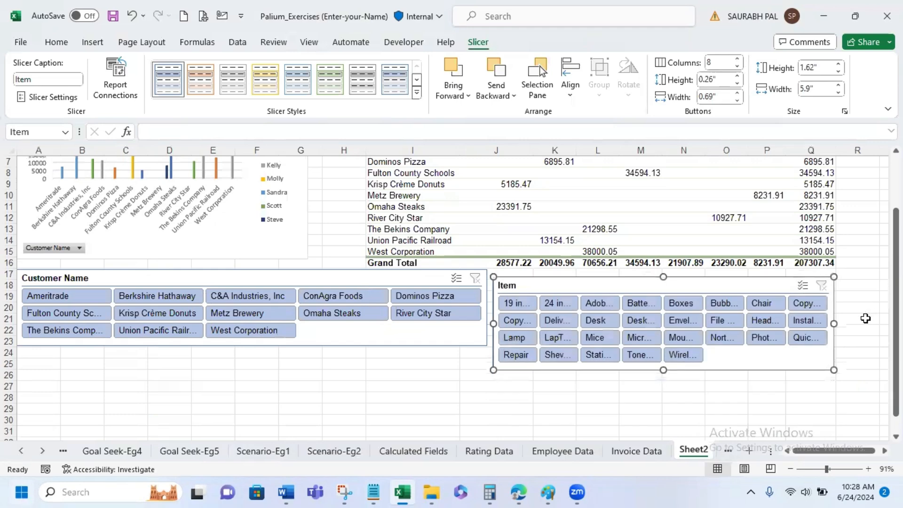
pyautogui.moveTo(834, 324); pyautogui.dragTo(870, 320)
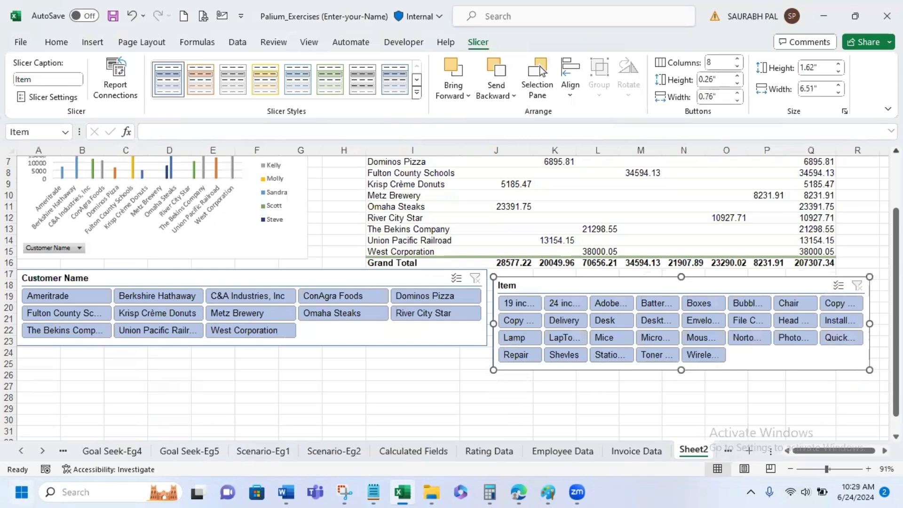
pyautogui.scroll(2, 800, 212)
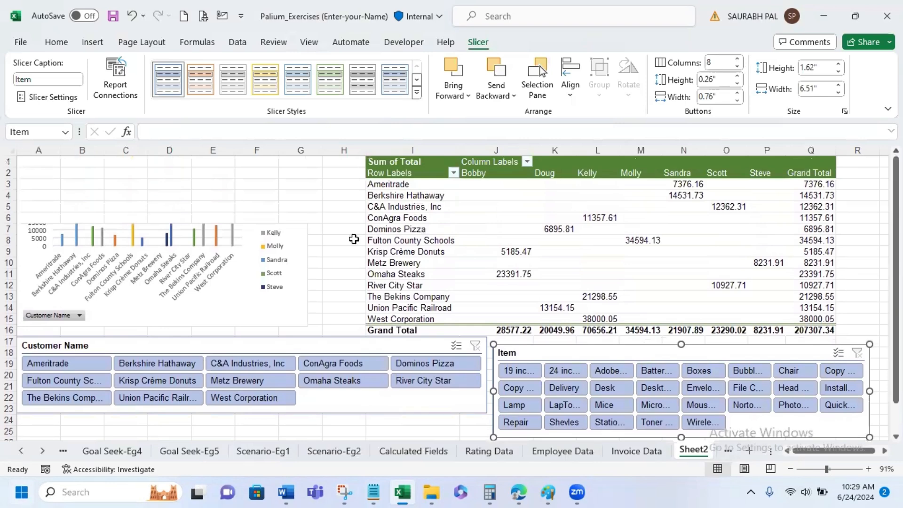
pyautogui.click(221, 251)
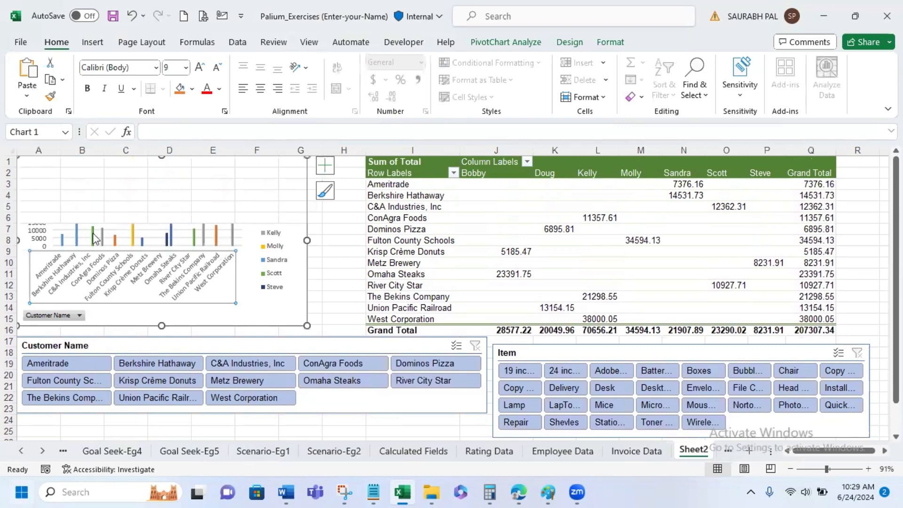
pyautogui.click(116, 234)
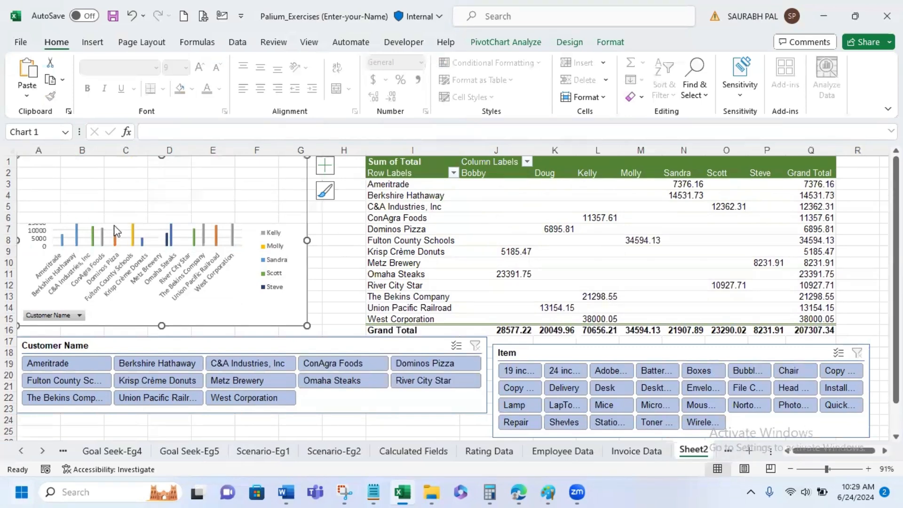
pyautogui.click(266, 269)
pyautogui.click(227, 267)
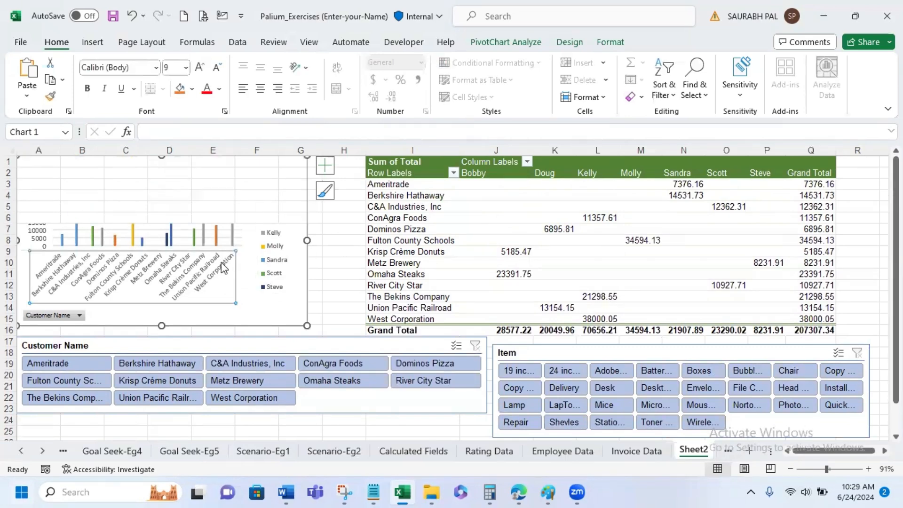
pyautogui.click(206, 232)
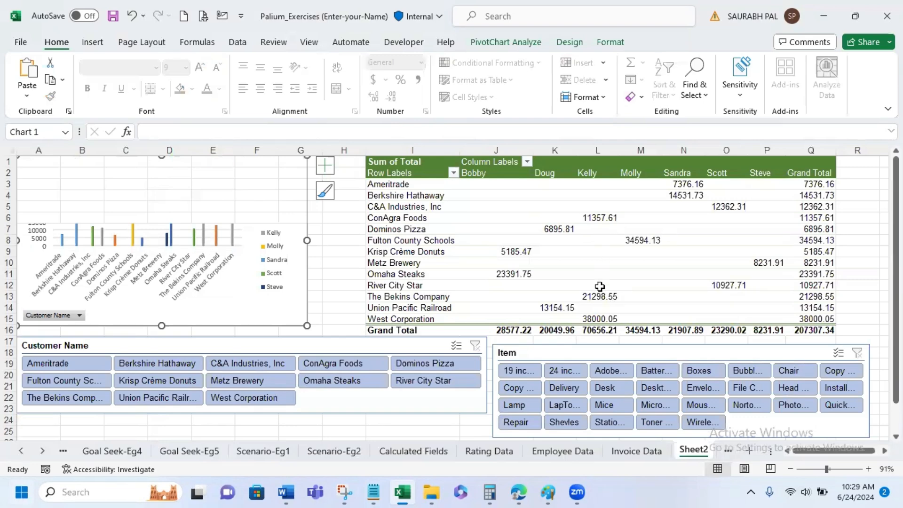
# - Filter the dashboard by customer for ConAgra Foods, Berkshire Hathaway, Metz Brewery, River City Star and Fulton County Schools, one after another
pyautogui.click(337, 368)
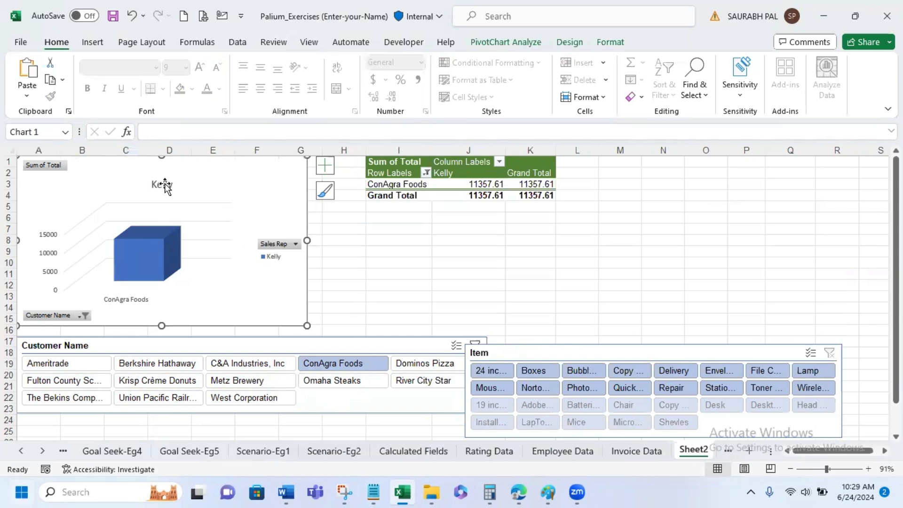
pyautogui.moveTo(115, 270)
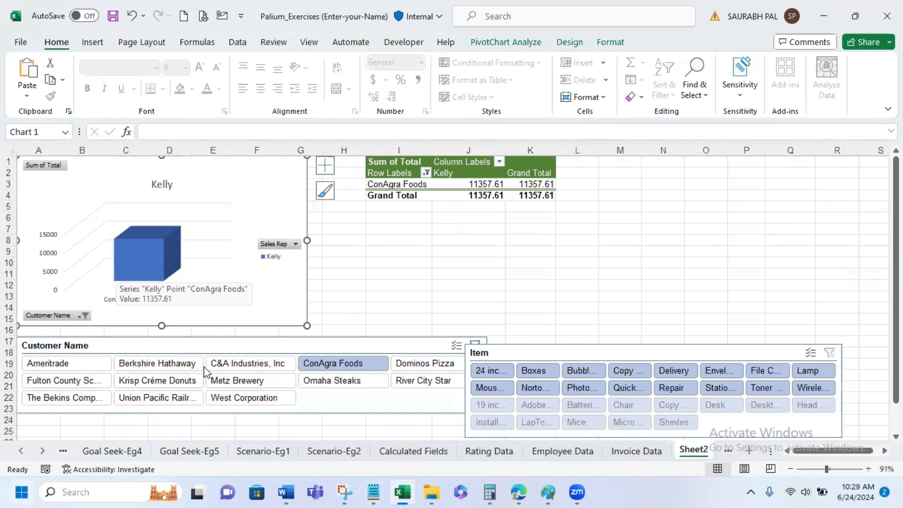
pyautogui.click(189, 365)
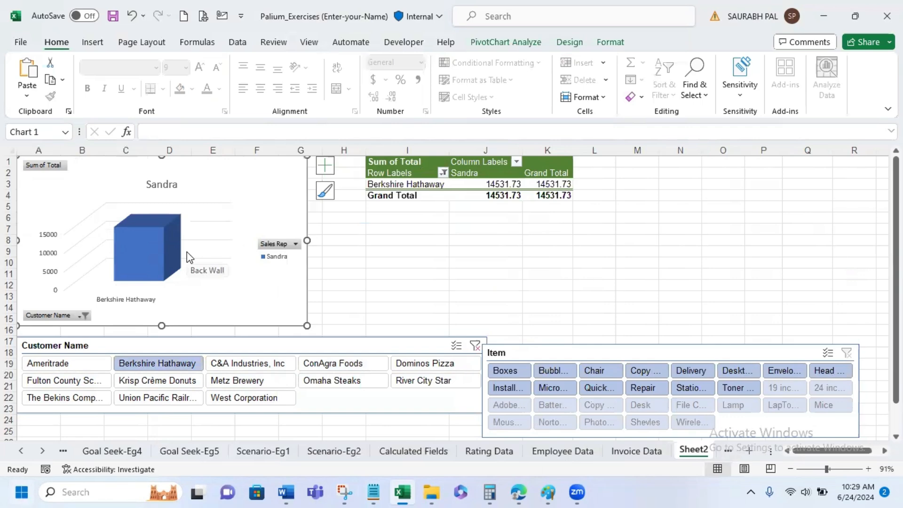
pyautogui.click(279, 376)
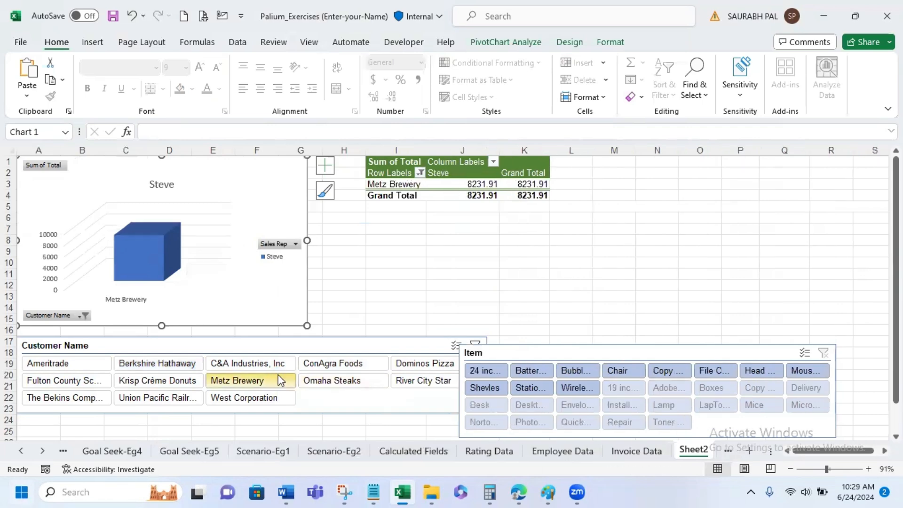
pyautogui.click(417, 382)
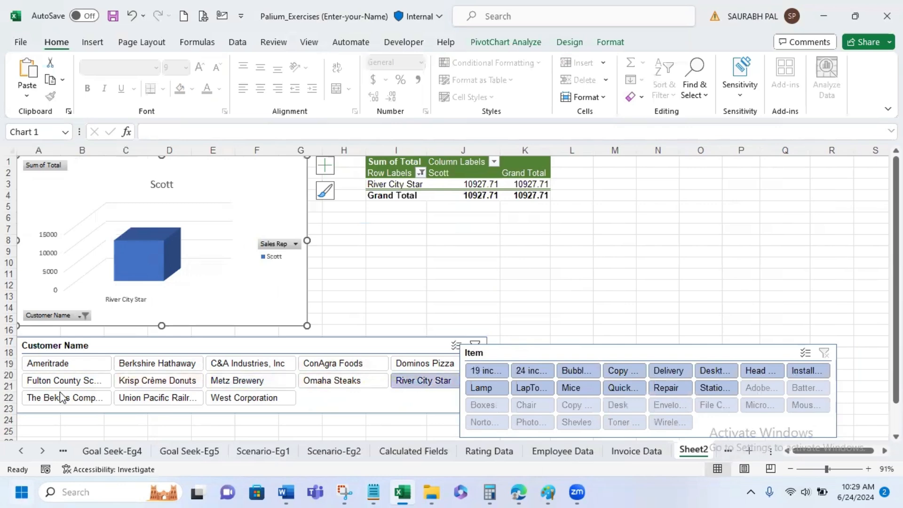
pyautogui.click(81, 382)
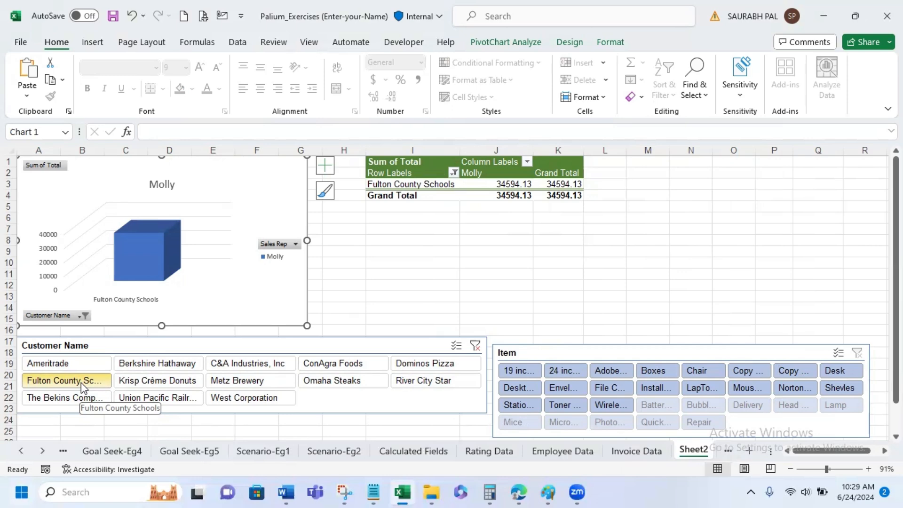
# - Examine the chart types offered for a PivotChart of the Invoice Data PivotTable, including Bar and Line, without inserting one
pyautogui.click(650, 446)
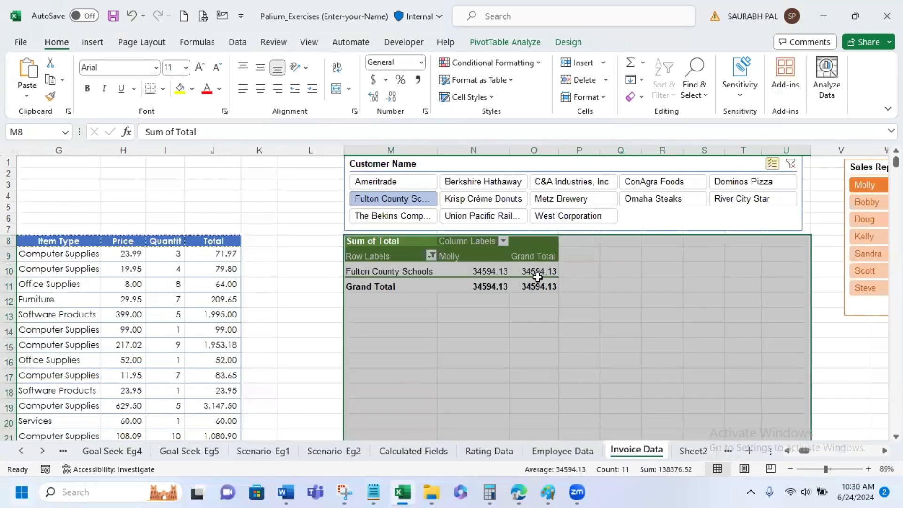
pyautogui.click(92, 42)
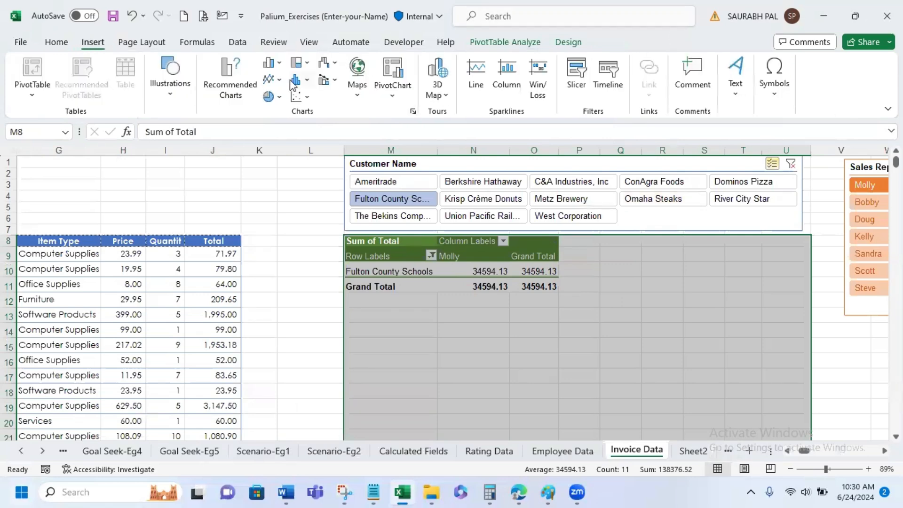
pyautogui.click(394, 270)
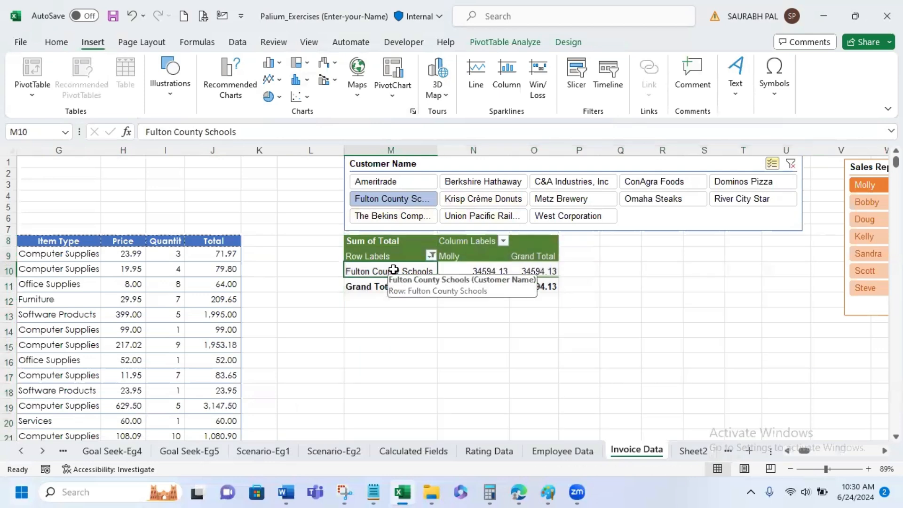
pyautogui.click(519, 42)
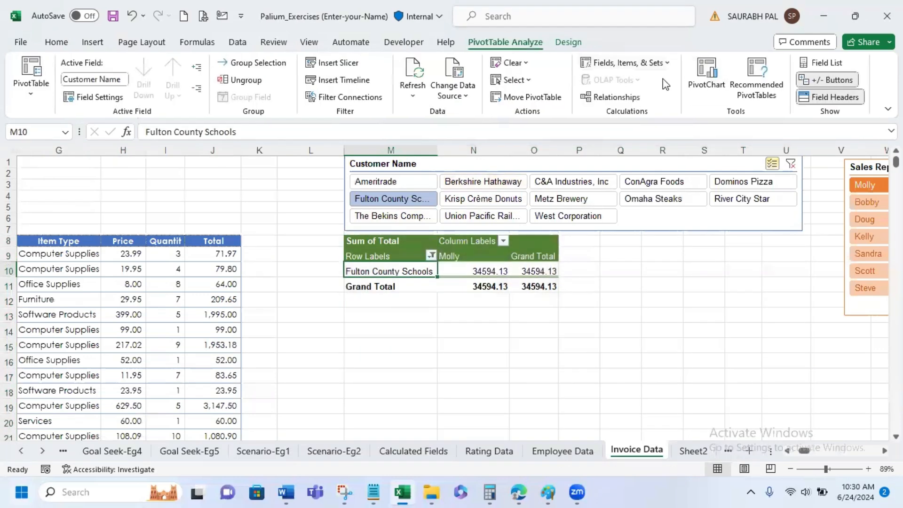
pyautogui.click(704, 76)
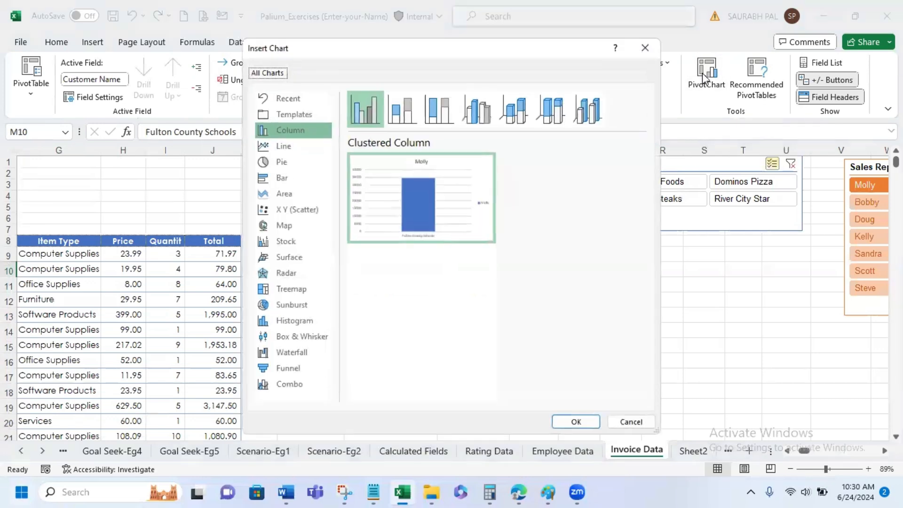
pyautogui.click(287, 380)
pyautogui.click(306, 175)
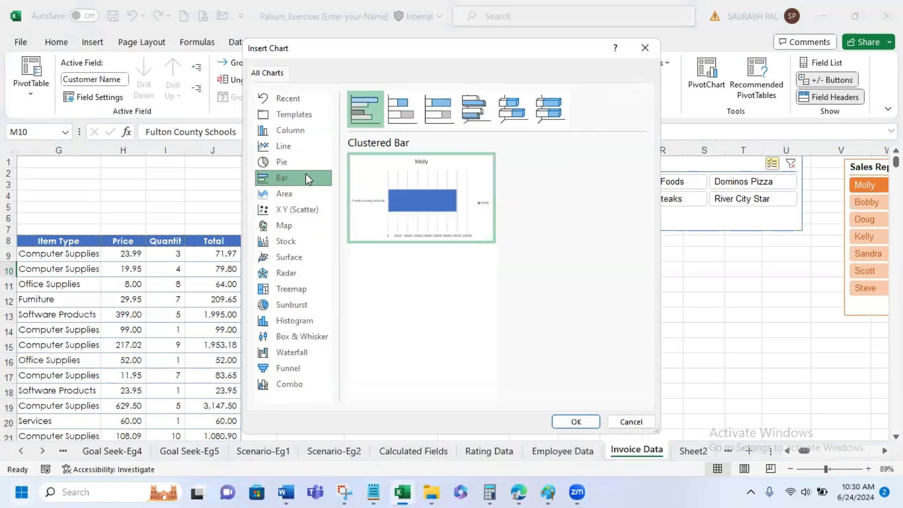
pyautogui.click(304, 151)
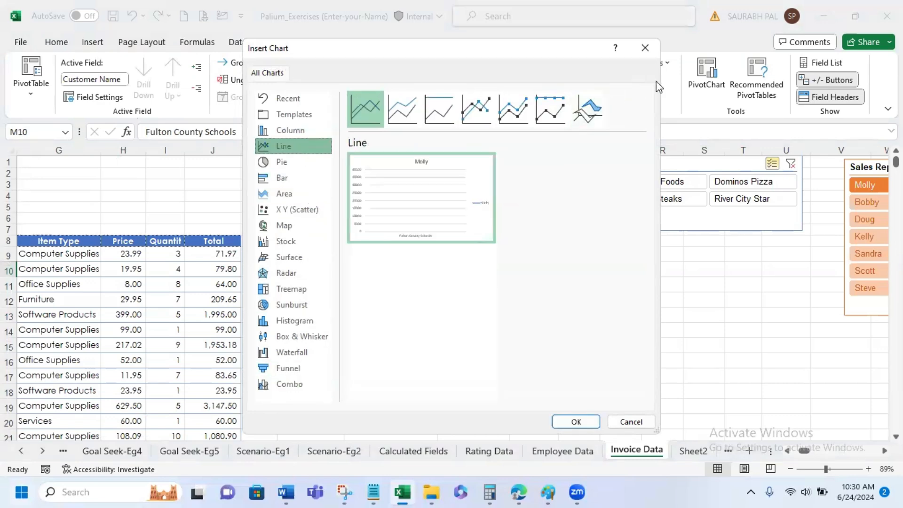
pyautogui.click(645, 50)
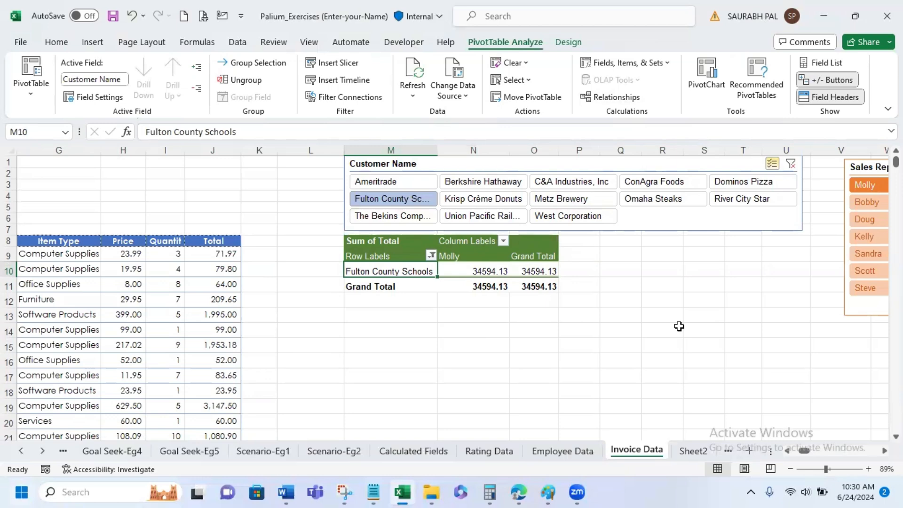
# - Clear the Customer Name filter on Invoice Data and insert a Date timeline, placed just left of the Customer Name slicer
pyautogui.click(795, 161)
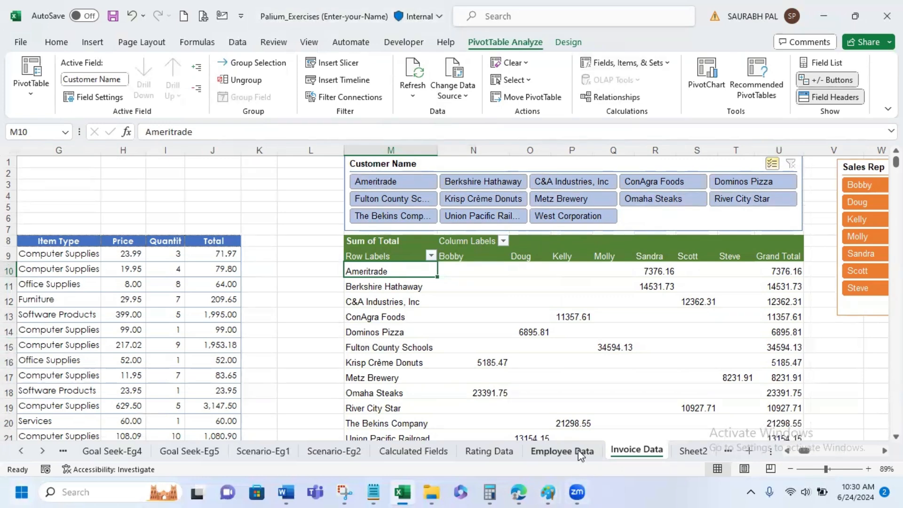
pyautogui.moveTo(804, 451); pyautogui.dragTo(798, 452)
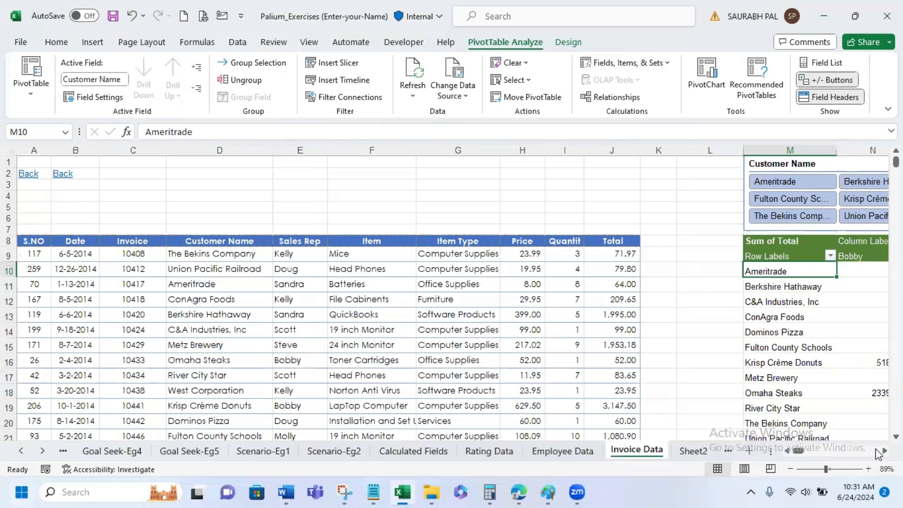
pyautogui.hscroll(6, 452, 294)
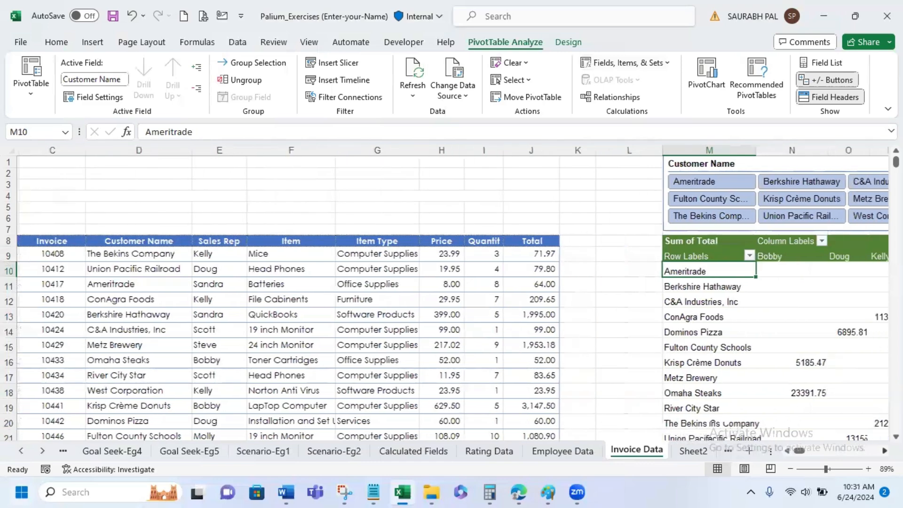
pyautogui.hscroll(1, 452, 293)
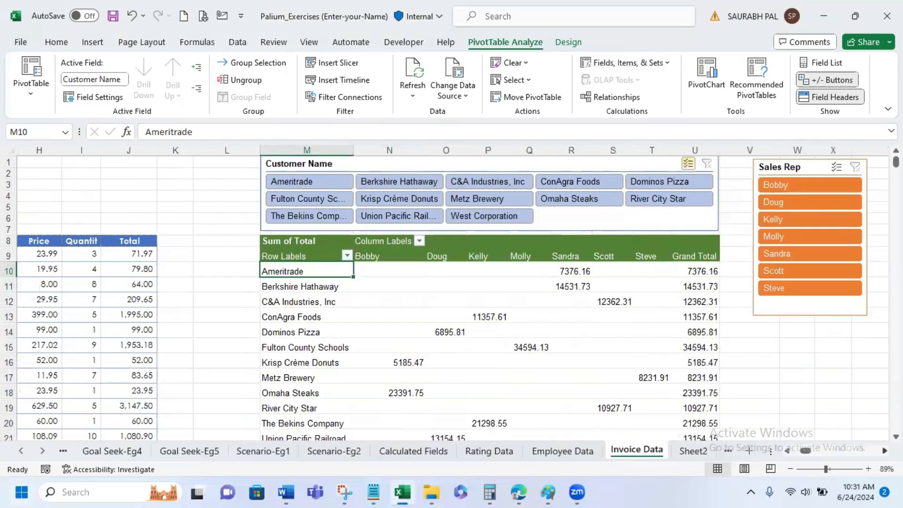
pyautogui.click(359, 85)
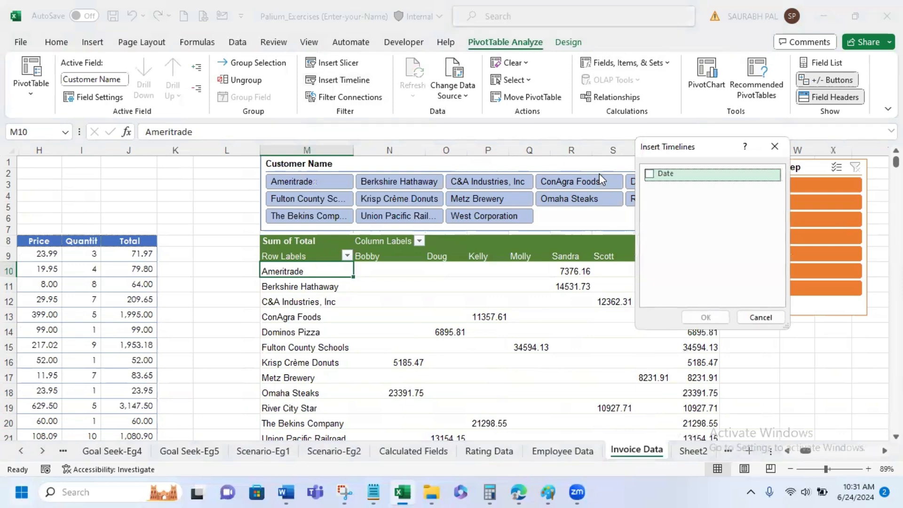
pyautogui.click(649, 174)
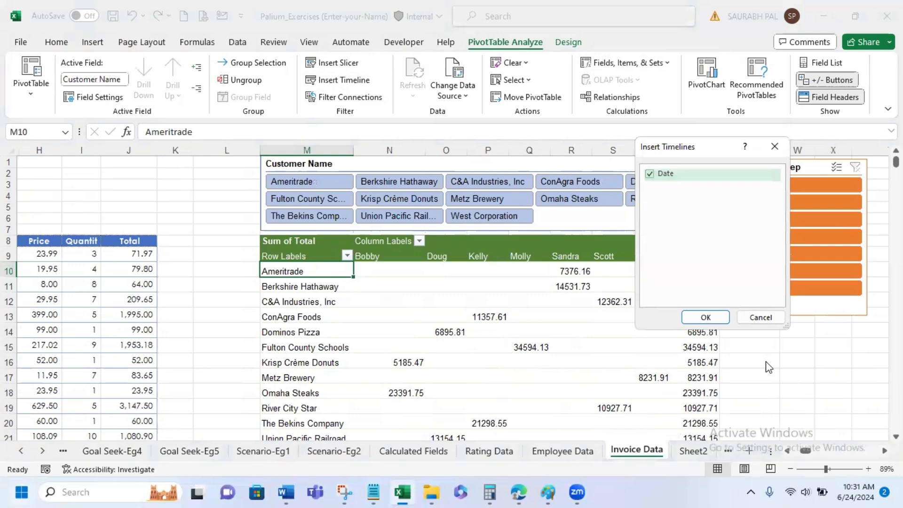
pyautogui.click(701, 318)
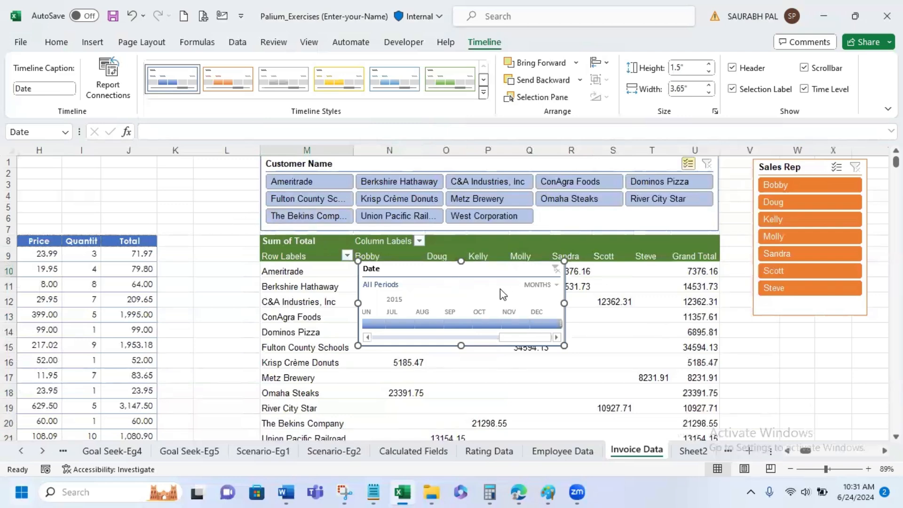
pyautogui.moveTo(496, 268); pyautogui.dragTo(180, 165)
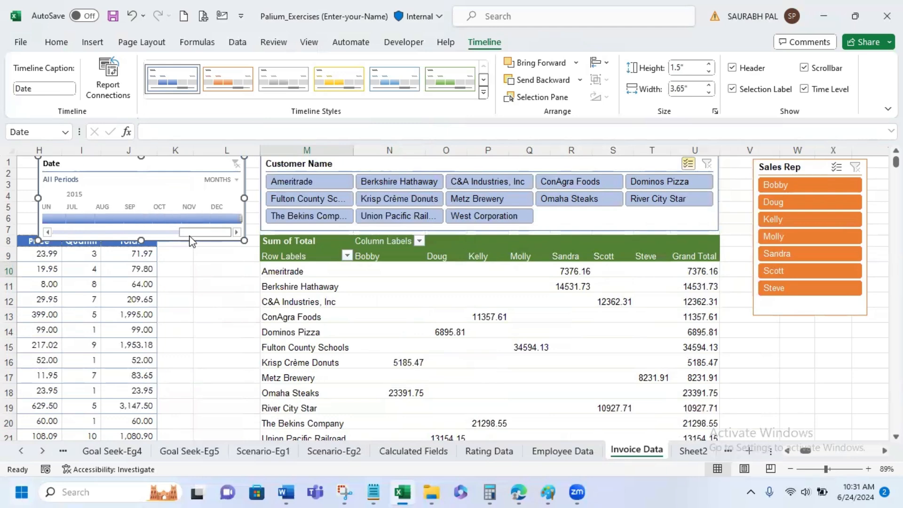
# - Filter the PivotTable to all of 2015 with the Date timeline, and shorten the period to Q1 - Q2 2015
pyautogui.moveTo(161, 235); pyautogui.dragTo(42, 235)
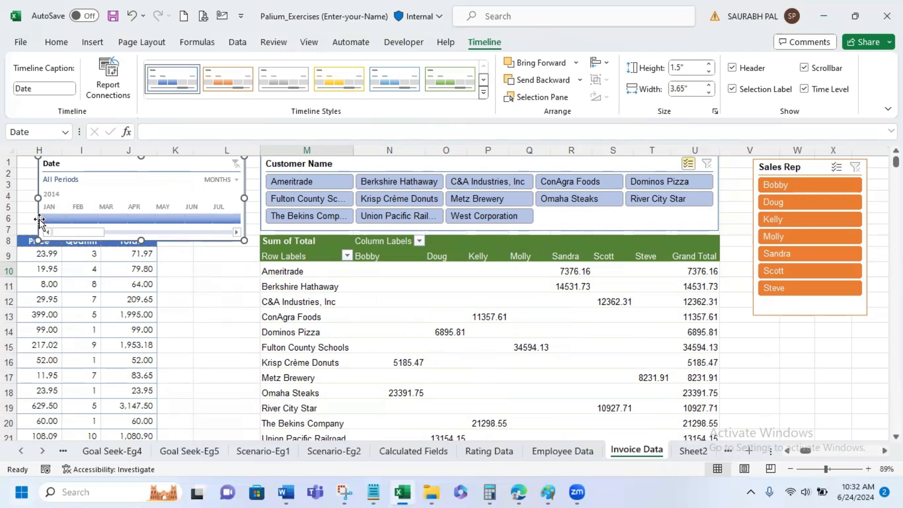
pyautogui.moveTo(41, 219); pyautogui.dragTo(97, 219)
pyautogui.moveTo(166, 220); pyautogui.dragTo(247, 224)
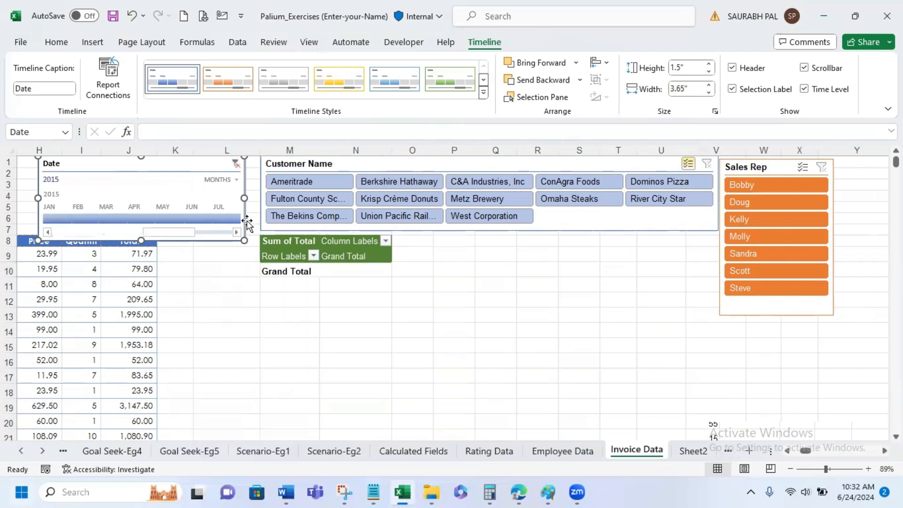
pyautogui.moveTo(184, 232); pyautogui.dragTo(61, 217)
pyautogui.moveTo(168, 233)
pyautogui.mouseDown()
pyautogui.moveTo(128, 233)
pyautogui.moveTo(140, 233)
pyautogui.mouseUp()
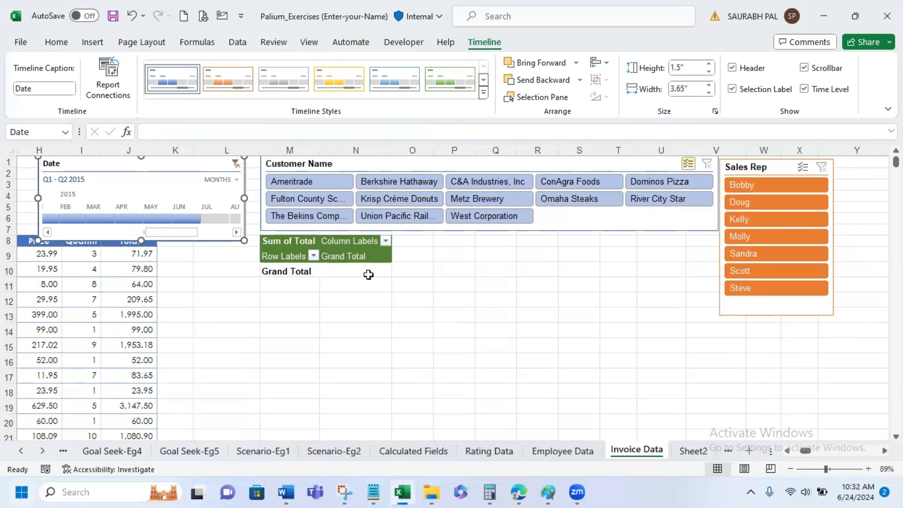
# - Change the Date timeline's period to Jan - Aug 2015, Aug - Nov 2015 and Jan - Nov 2015 in turn
pyautogui.moveTo(368, 273)
pyautogui.moveTo(200, 219); pyautogui.dragTo(254, 219)
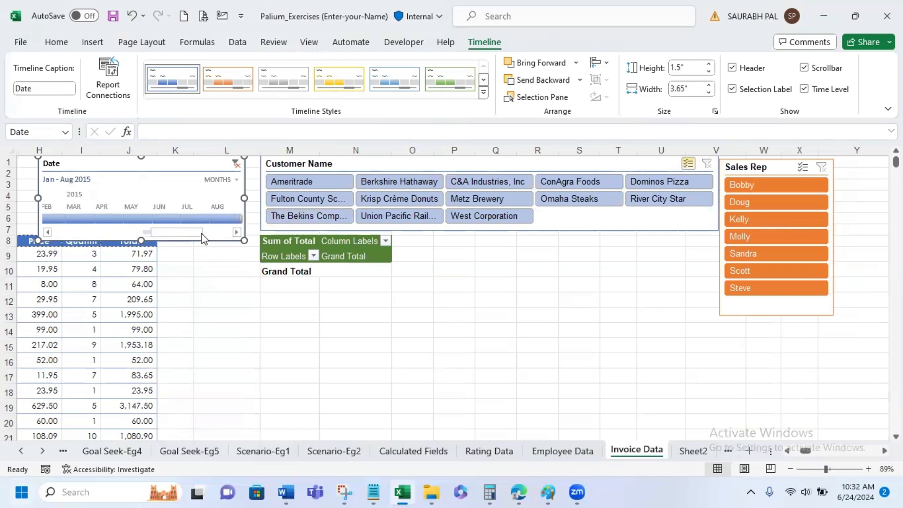
pyautogui.moveTo(202, 234); pyautogui.dragTo(239, 231)
pyautogui.moveTo(123, 218); pyautogui.dragTo(94, 233)
pyautogui.click(236, 232)
pyautogui.click(236, 232)
pyautogui.click(237, 232)
pyautogui.click(237, 231)
pyautogui.click(237, 232)
pyautogui.click(237, 231)
pyautogui.click(237, 232)
pyautogui.click(236, 232)
pyautogui.click(236, 232)
pyautogui.click(236, 232)
pyautogui.click(236, 232)
pyautogui.click(236, 232)
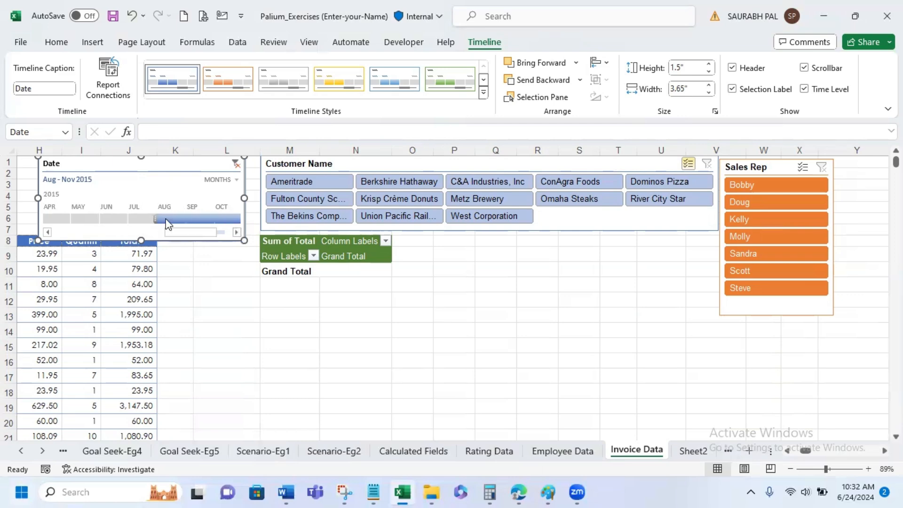
pyautogui.moveTo(111, 220); pyautogui.dragTo(20, 226)
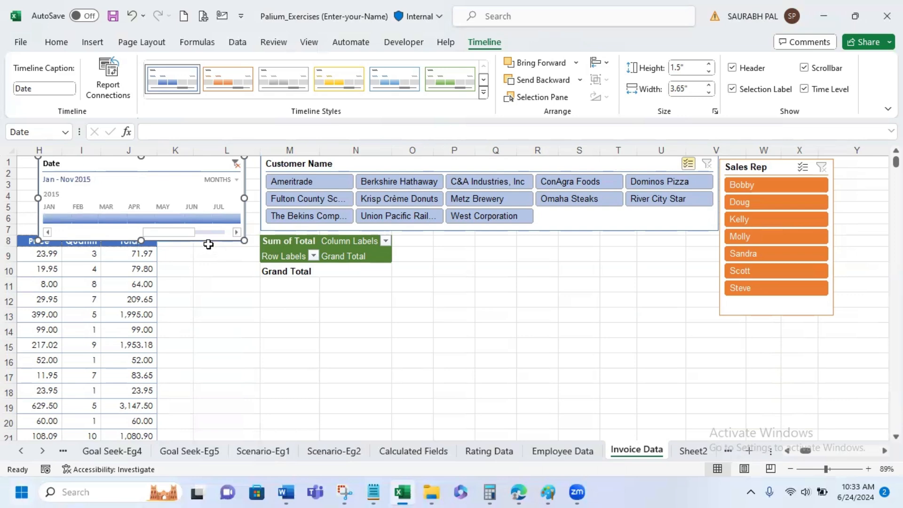
# - Filter the PivotTable to Jan - Feb 2014 with the Date timeline
pyautogui.moveTo(190, 235); pyautogui.dragTo(100, 232)
pyautogui.click(44, 219)
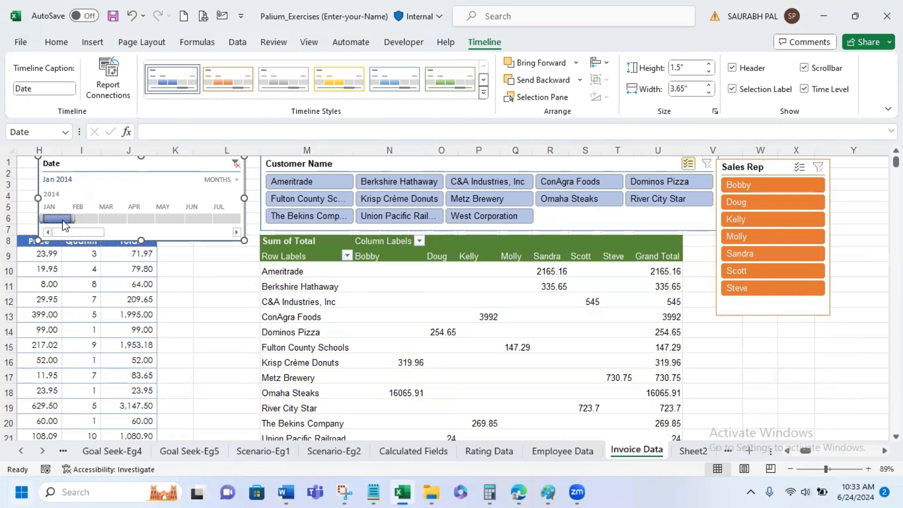
pyautogui.moveTo(84, 220); pyautogui.dragTo(100, 220)
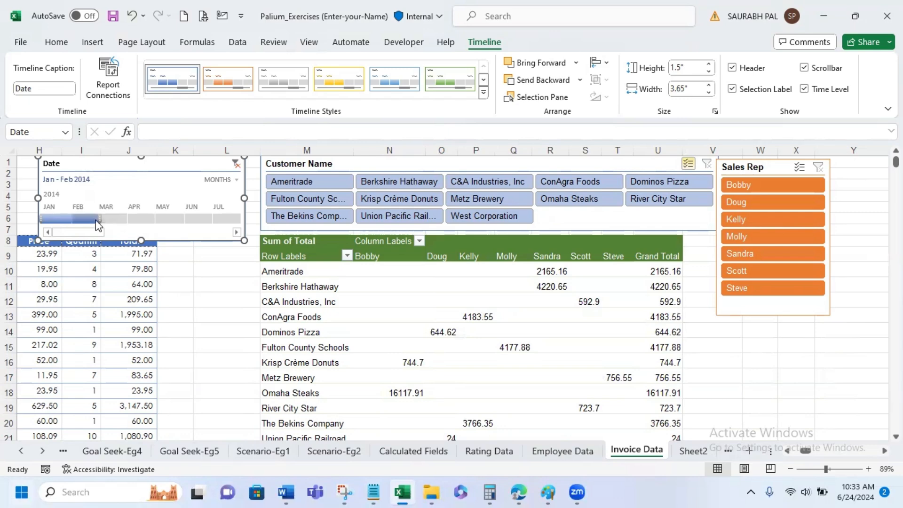
# - Filter the PivotTable with the Date timeline to single months in turn: Jun 2014, Jul 2014, Jan 2015 and finally Dec 2014
pyautogui.click(202, 219)
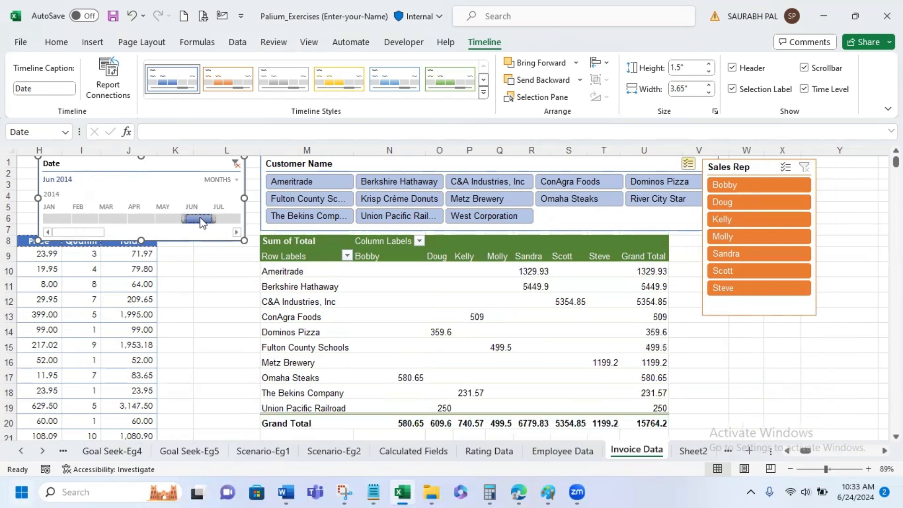
pyautogui.moveTo(202, 219); pyautogui.dragTo(221, 219)
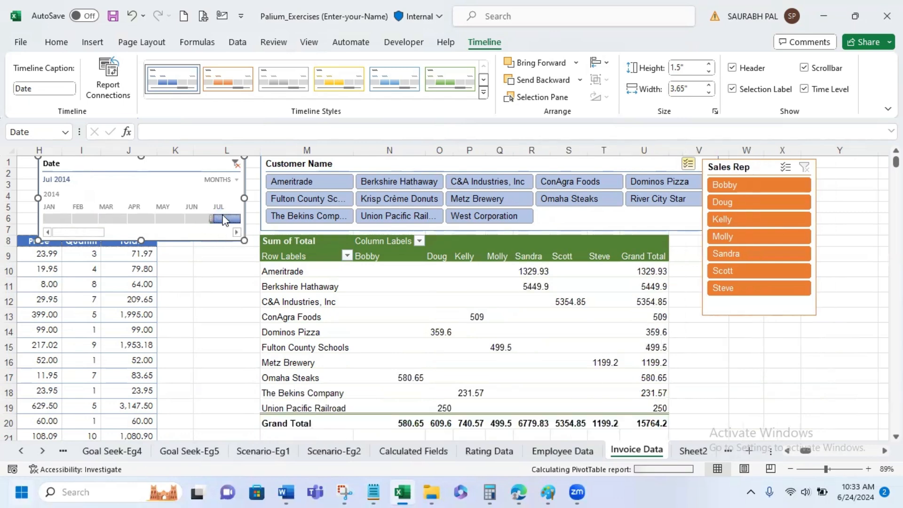
pyautogui.scroll(-3, 217, 242)
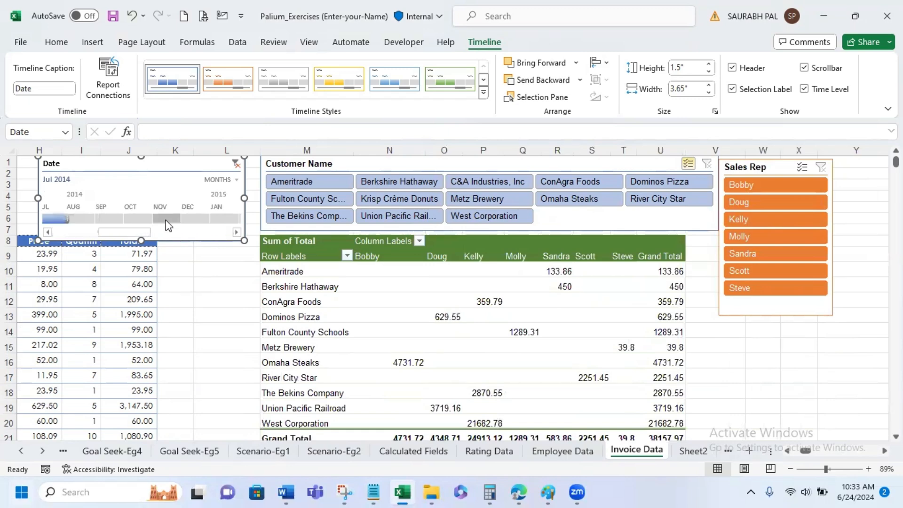
pyautogui.click(167, 219)
pyautogui.click(198, 219)
pyautogui.click(225, 219)
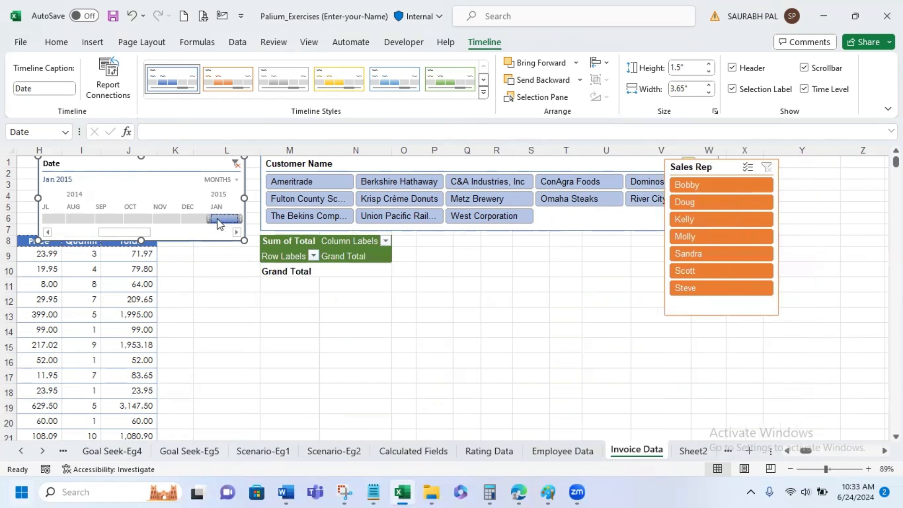
pyautogui.click(199, 218)
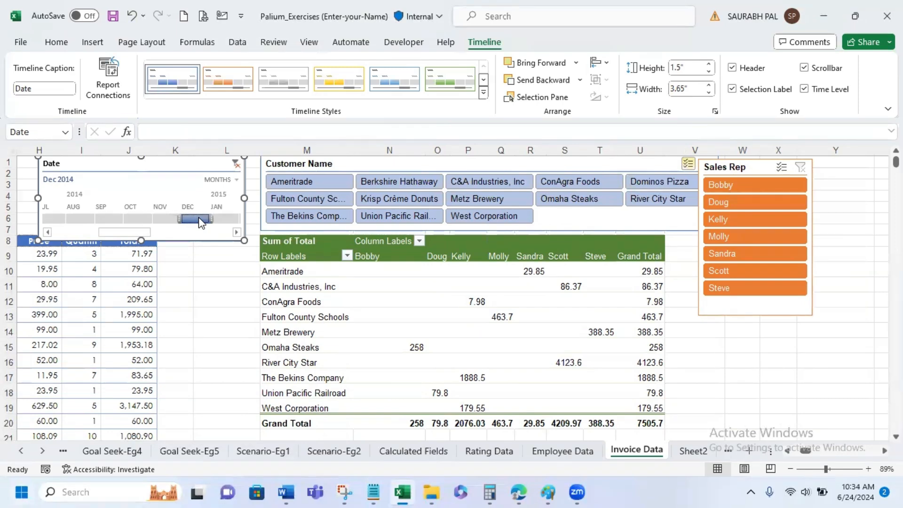
# - Delete the Date timeline from the Invoice Data sheet
pyautogui.press('Escape')
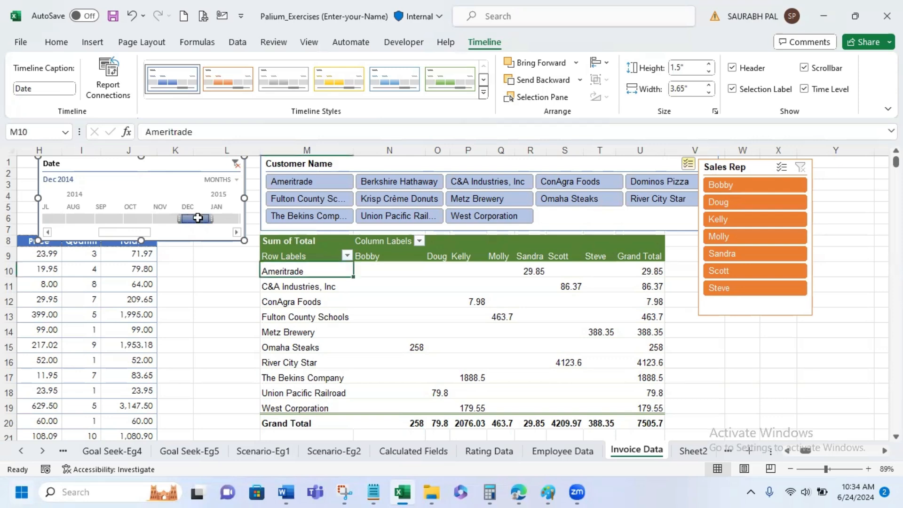
pyautogui.press('Delete')
pyautogui.click(207, 232)
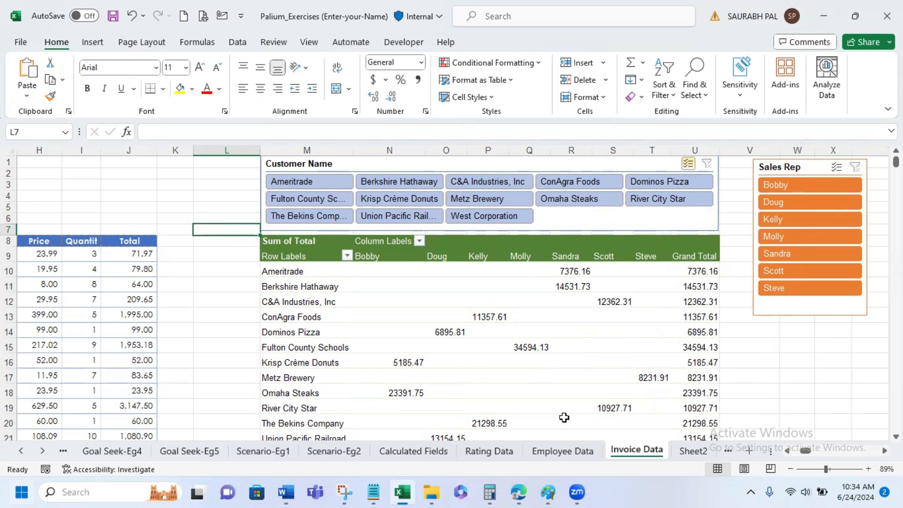
# - Insert a new timeline for the PivotTable's Date field and place it just left of the Customer Name slicer
pyautogui.moveTo(568, 410)
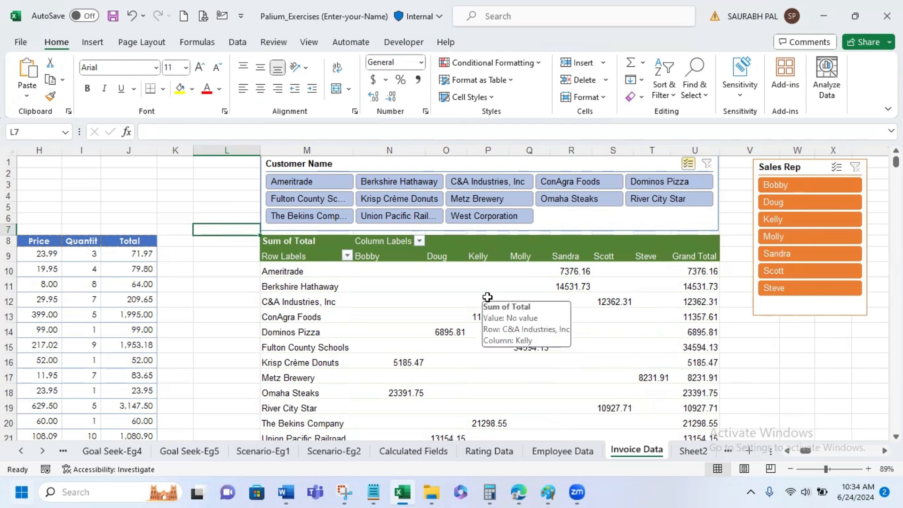
pyautogui.click(495, 284)
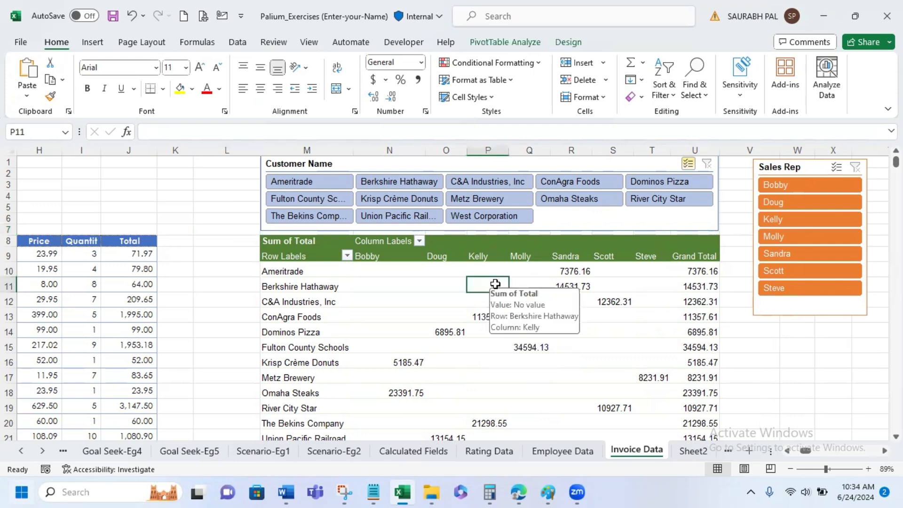
pyautogui.click(100, 47)
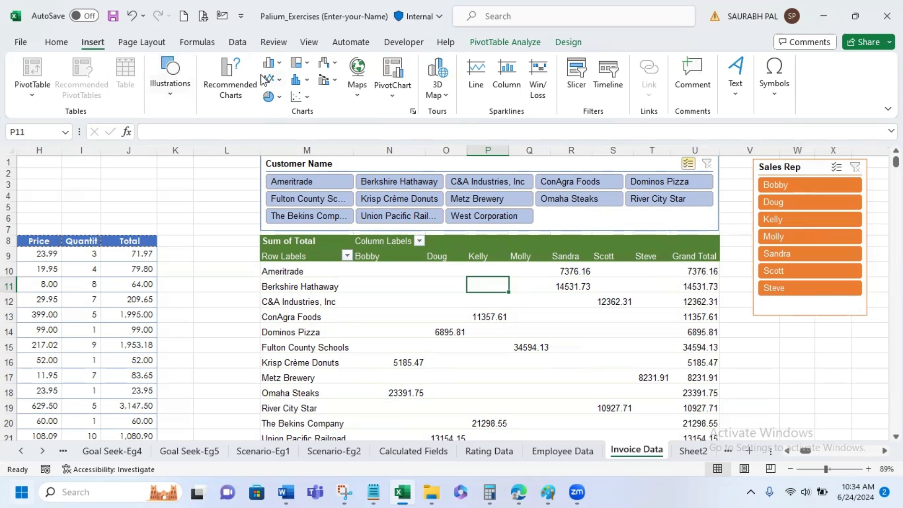
pyautogui.click(523, 44)
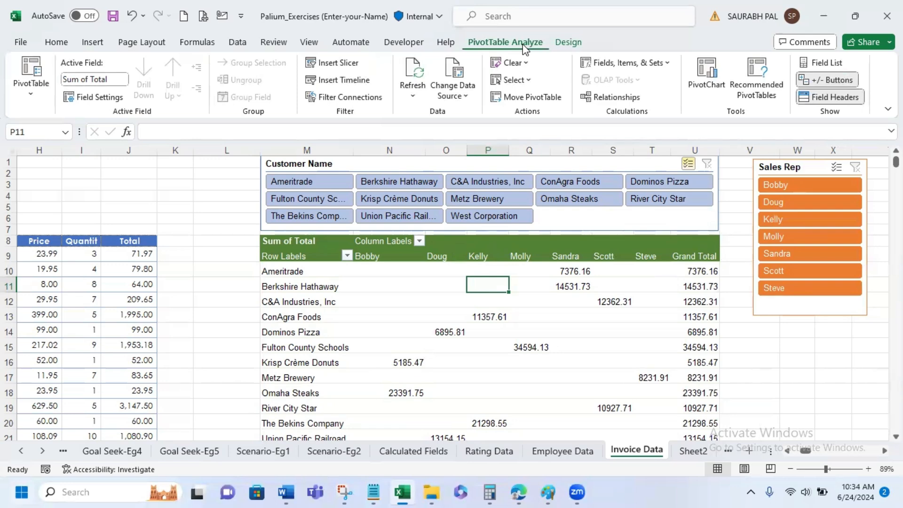
pyautogui.click(323, 84)
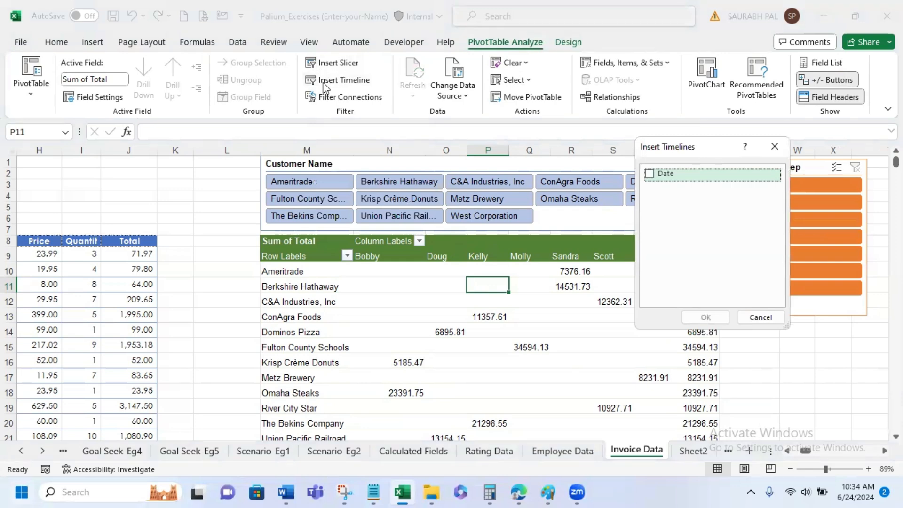
pyautogui.click(651, 174)
pyautogui.click(717, 319)
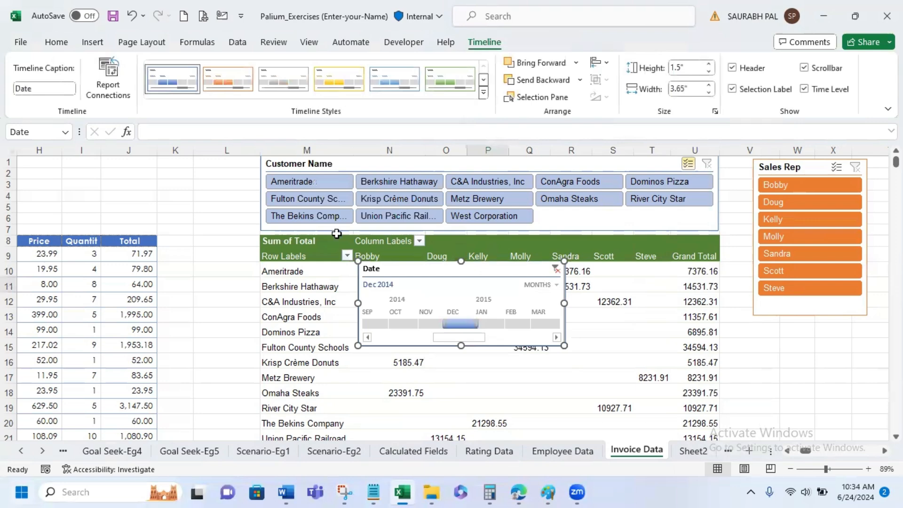
pyautogui.moveTo(450, 266); pyautogui.dragTo(144, 159)
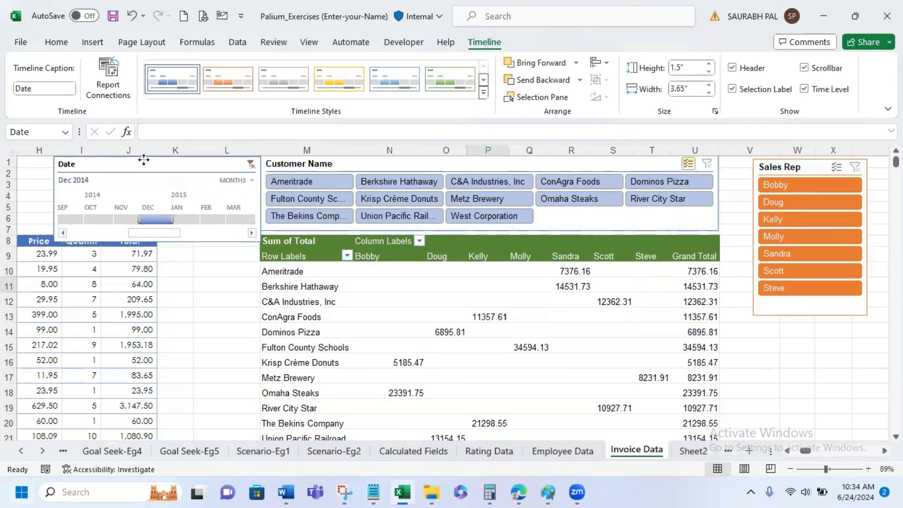
# - Extend the Date timeline's period to Dec 2014 - Feb 2015, and widen it to Nov 2014 - Feb 2015
pyautogui.moveTo(170, 218); pyautogui.dragTo(227, 218)
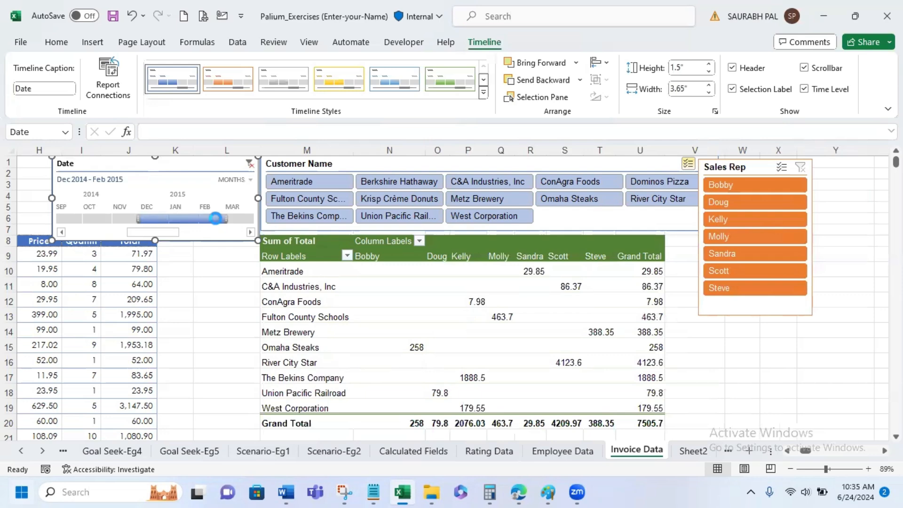
pyautogui.moveTo(137, 221); pyautogui.dragTo(118, 220)
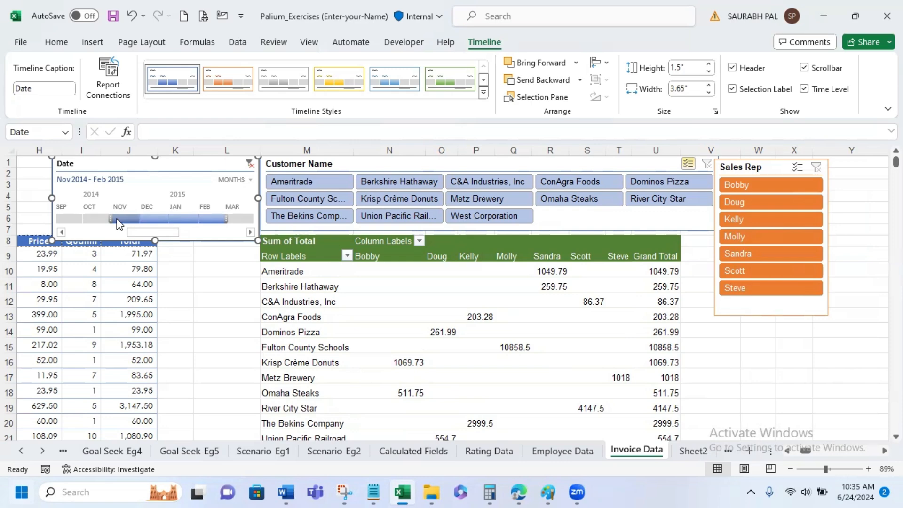
pyautogui.moveTo(389, 266)
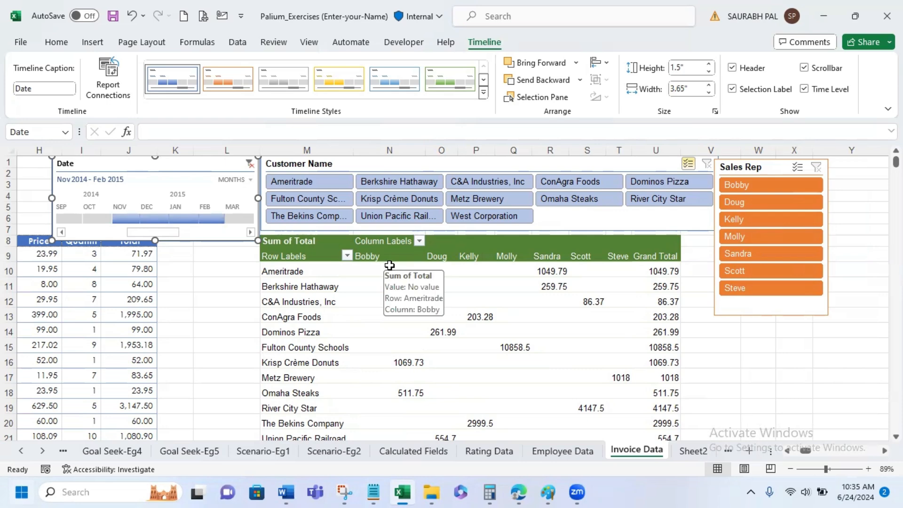
pyautogui.moveTo(463, 277)
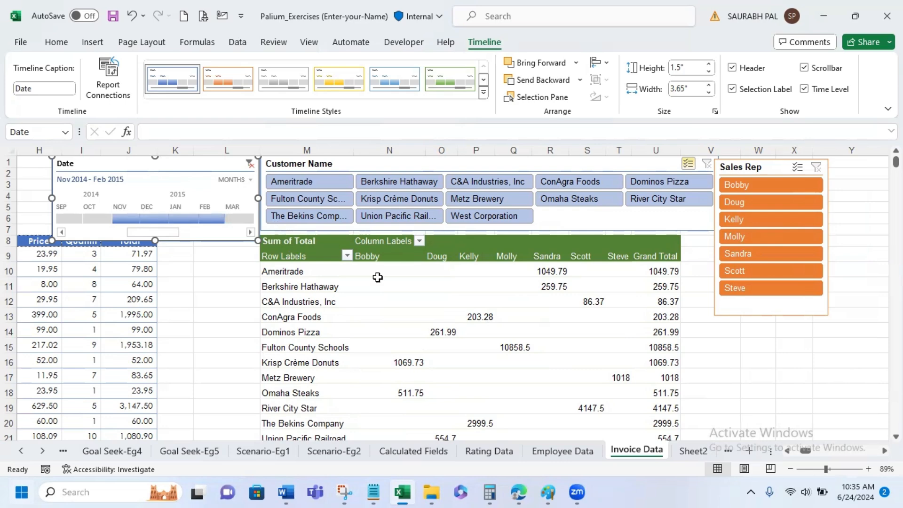
# - Show the field list for the invoice PivotTable and look through its available fields
pyautogui.click(341, 272)
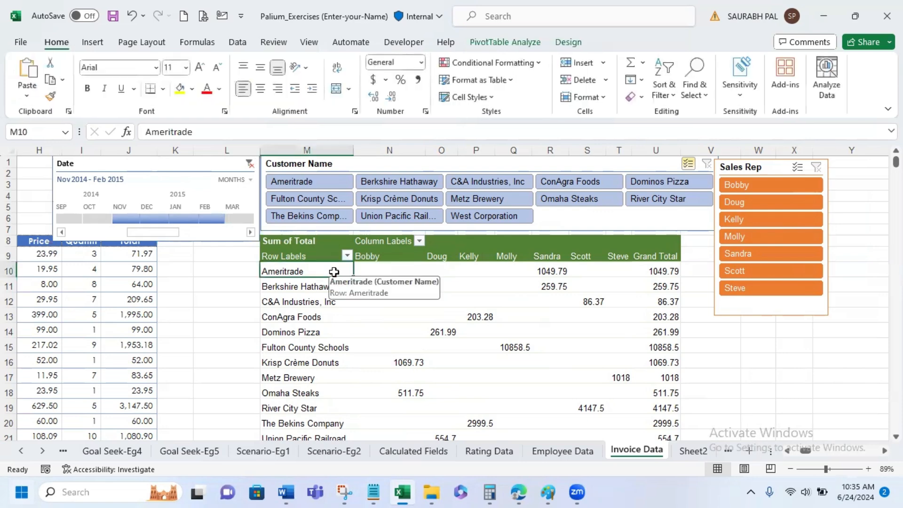
pyautogui.click(494, 45)
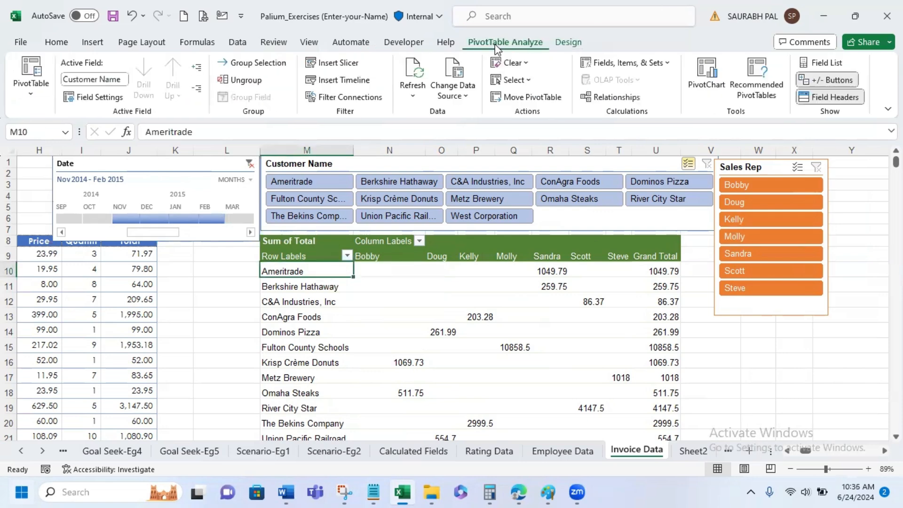
pyautogui.click(840, 65)
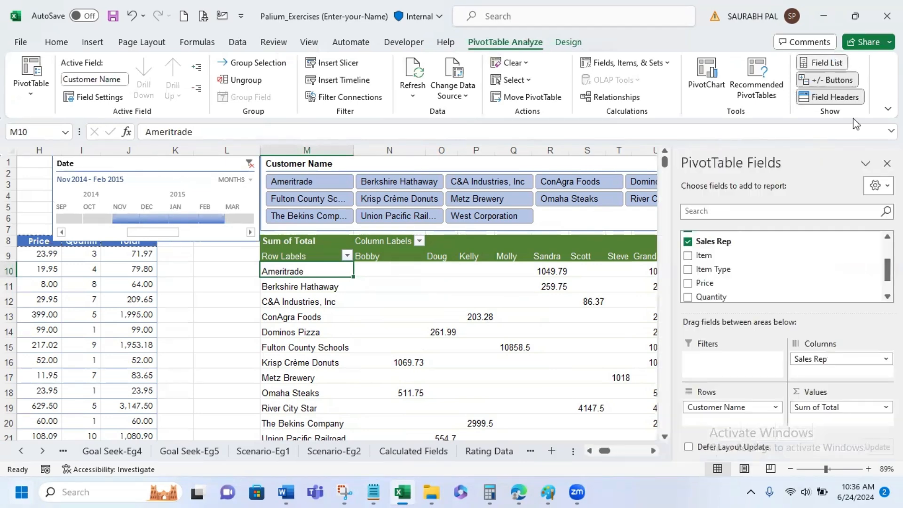
pyautogui.scroll(-2, 837, 239)
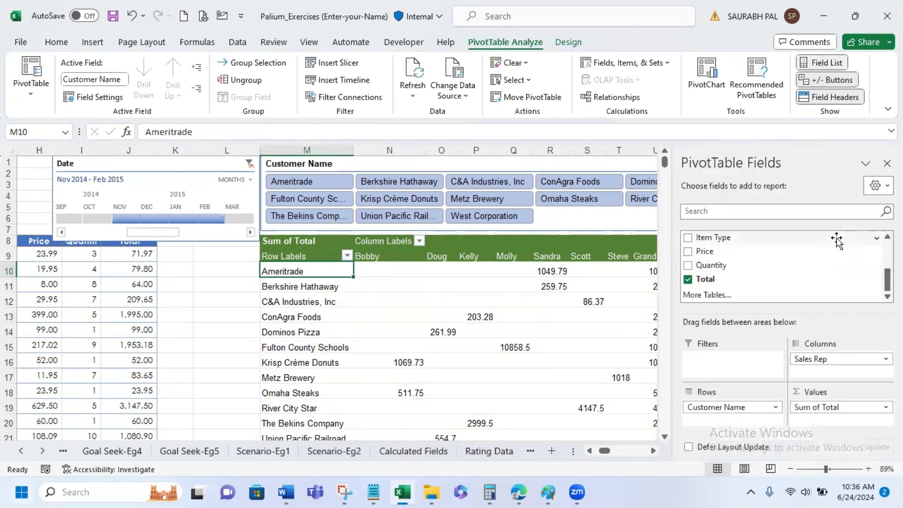
pyautogui.scroll(3, 836, 240)
pyautogui.scroll(-3, 837, 240)
# - Clear the Date timeline's filter so the PivotTable covers all periods
pyautogui.click(652, 450)
pyautogui.click(652, 450)
pyautogui.click(653, 451)
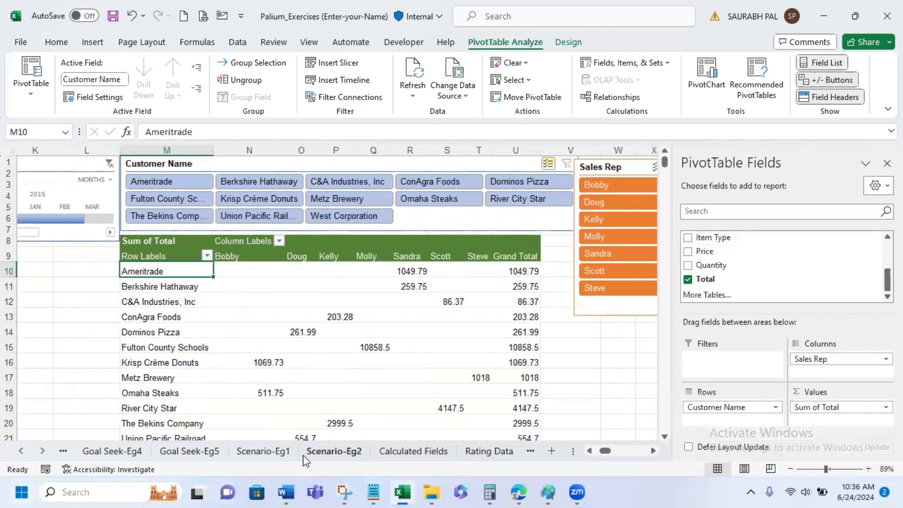
pyautogui.click(150, 282)
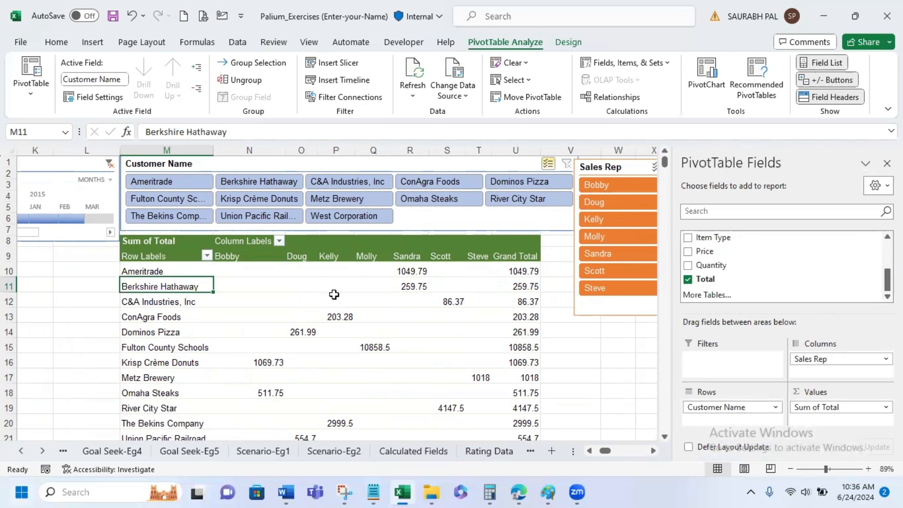
pyautogui.moveTo(334, 294)
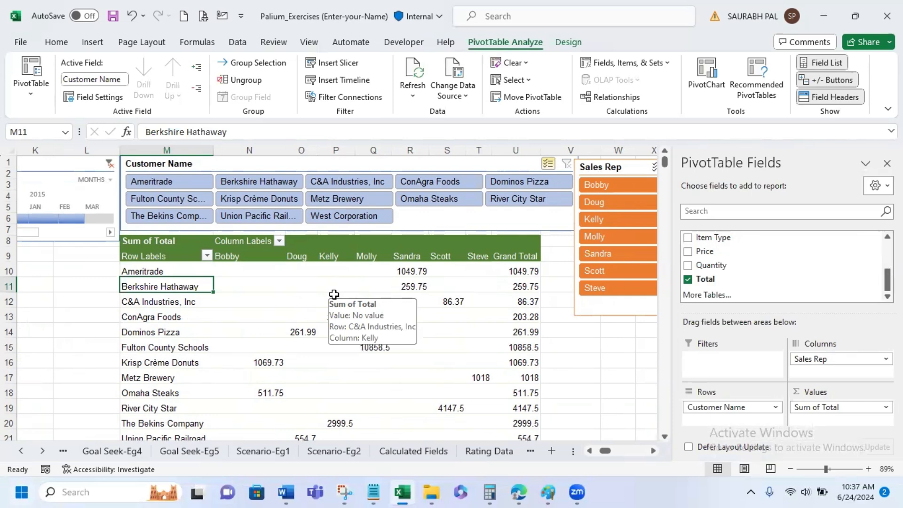
pyautogui.click(109, 163)
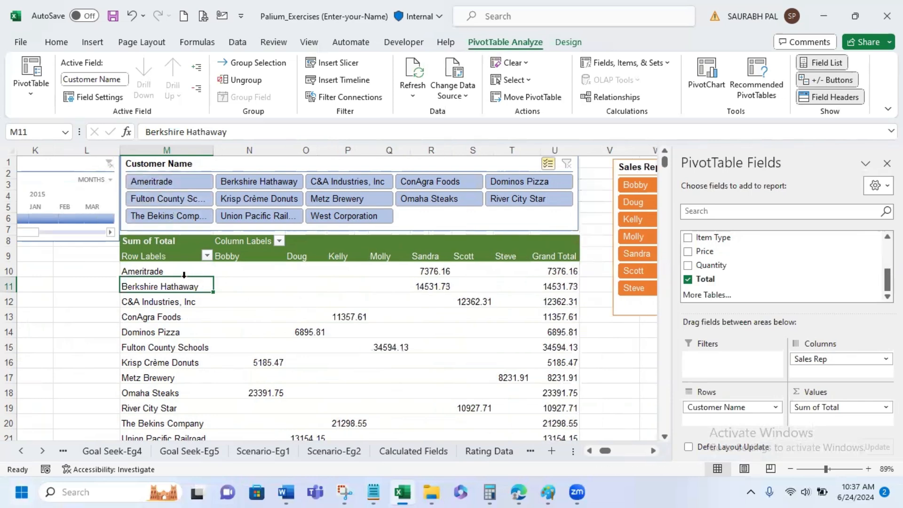
# - Add Total to the PivotTable's Values area a second time and remove the duplicate Sum of Total2 field again
pyautogui.moveTo(446, 270)
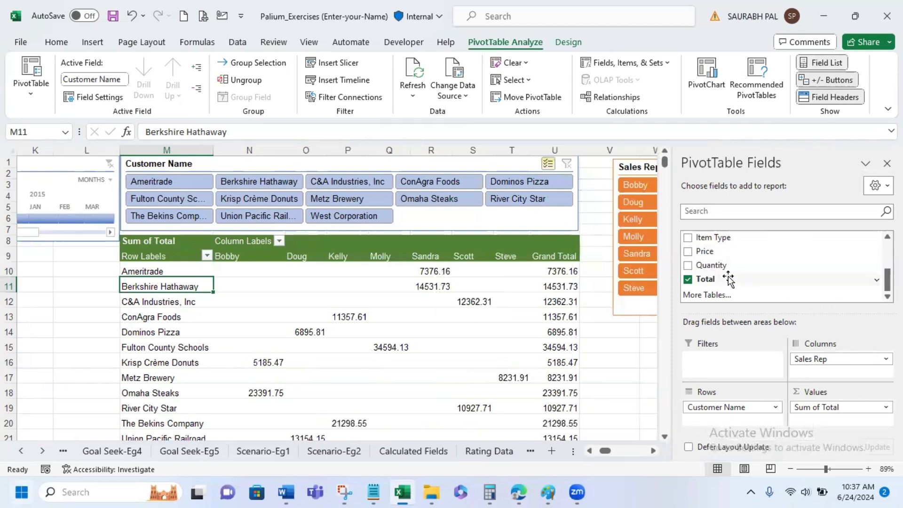
pyautogui.moveTo(728, 280); pyautogui.dragTo(821, 416)
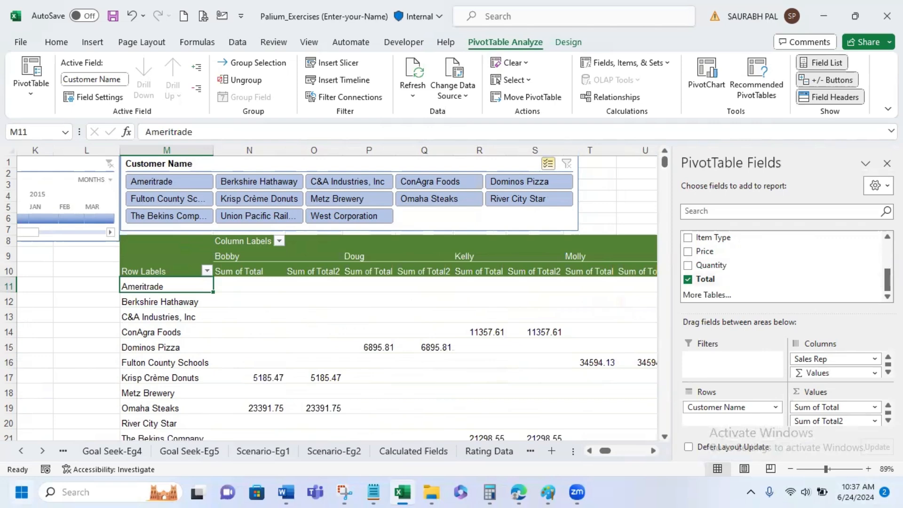
pyautogui.click(874, 421)
pyautogui.click(855, 390)
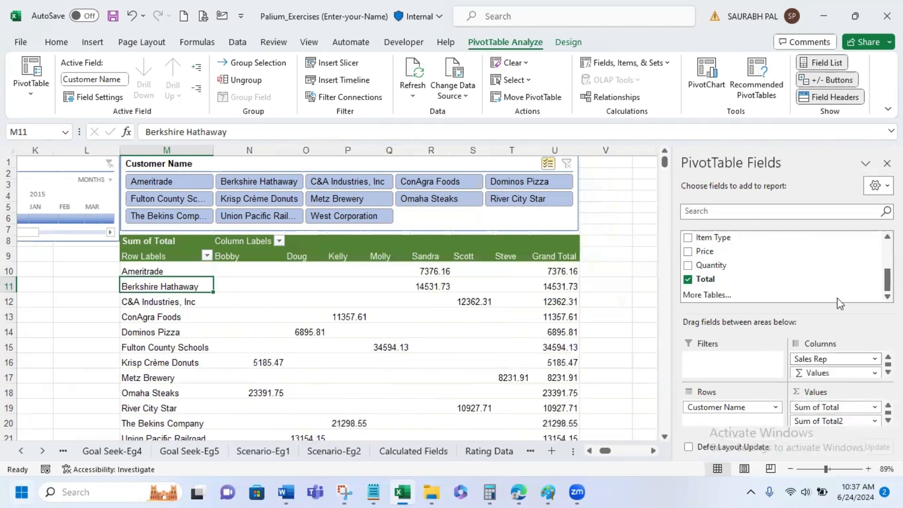
pyautogui.click(877, 280)
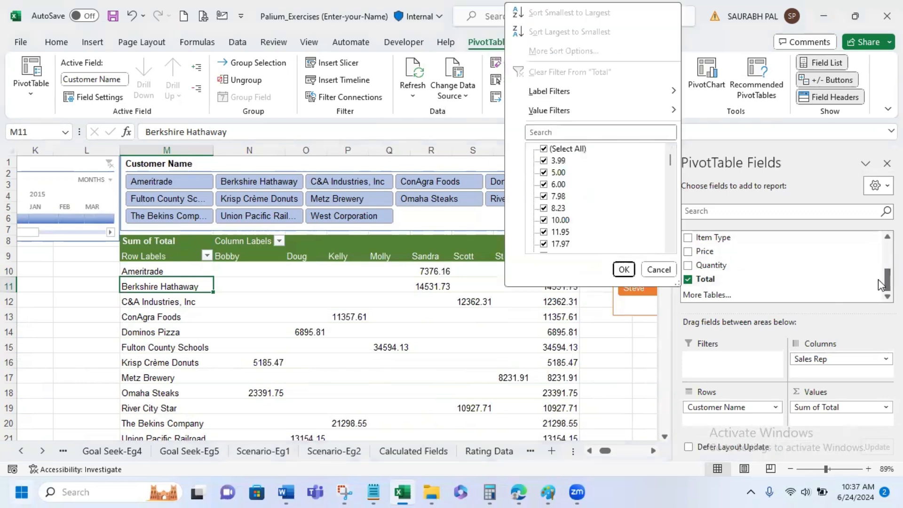
pyautogui.click(655, 271)
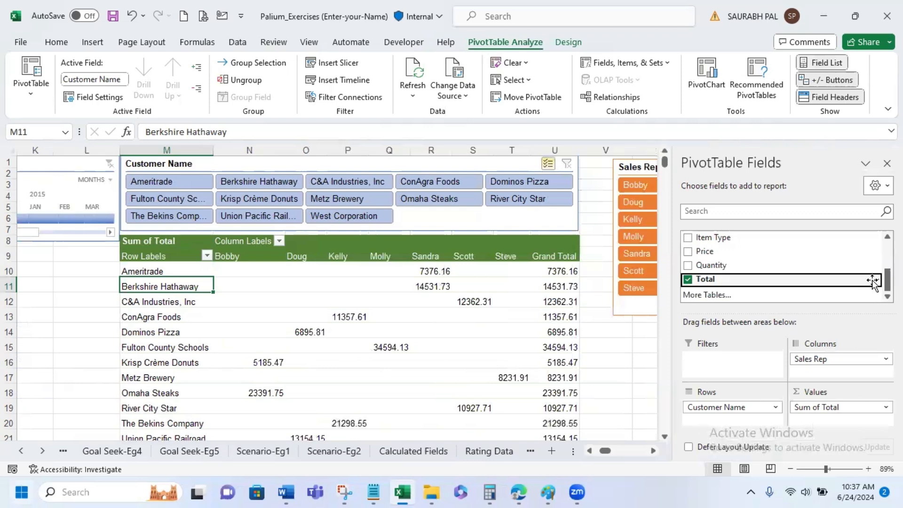
pyautogui.click(877, 281)
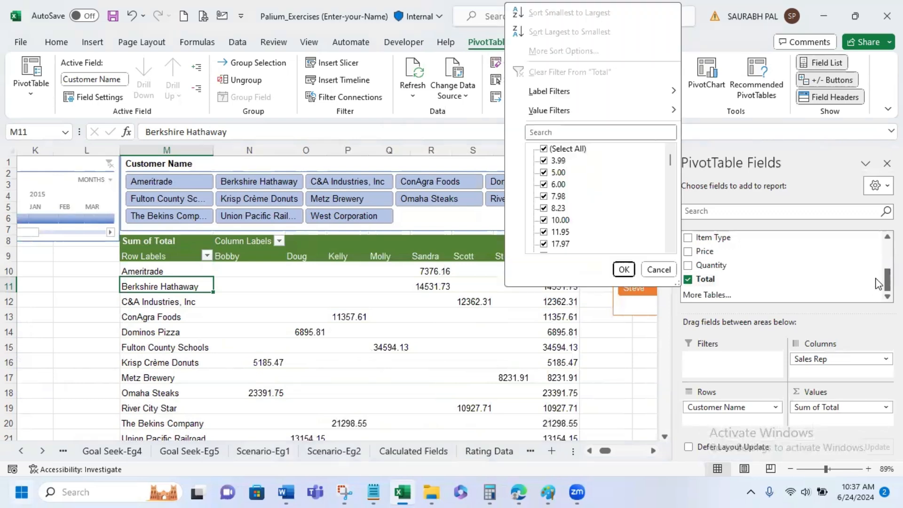
pyautogui.click(658, 270)
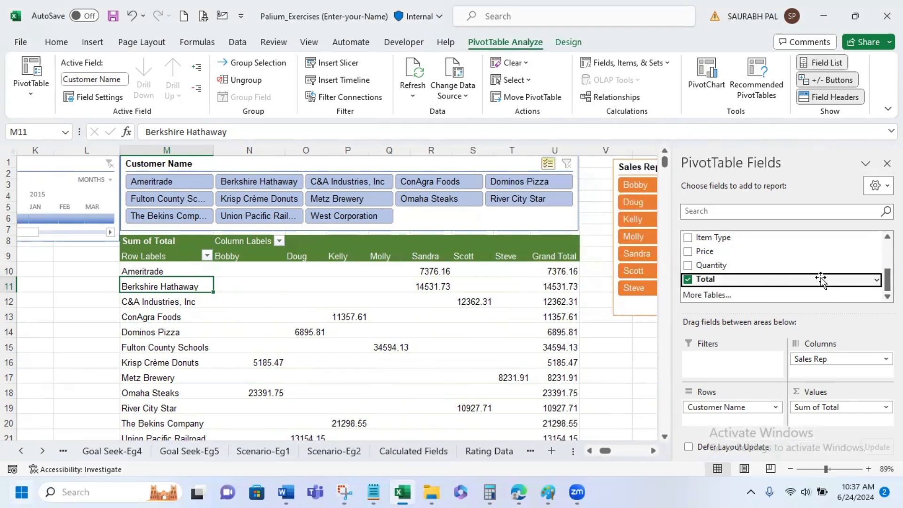
# - Add the Total field to the PivotTable's Values area as a second value field
pyautogui.click(876, 280)
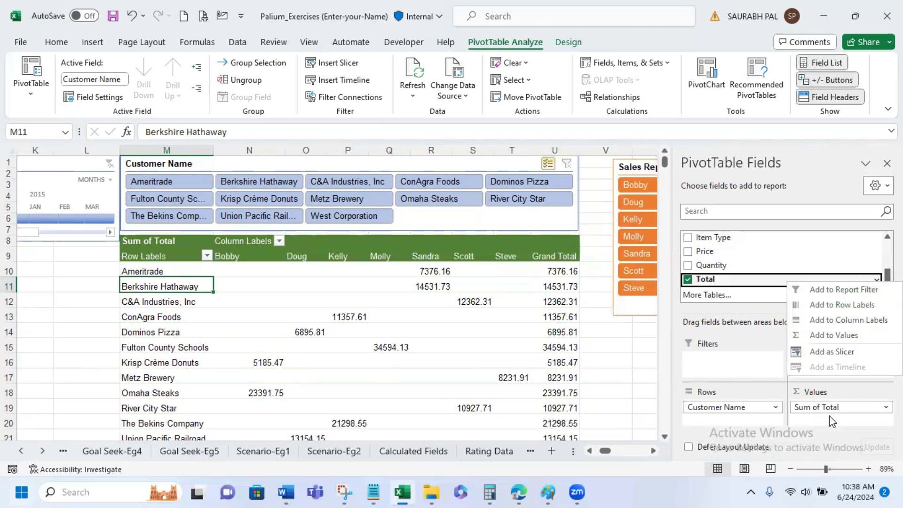
pyautogui.click(840, 340)
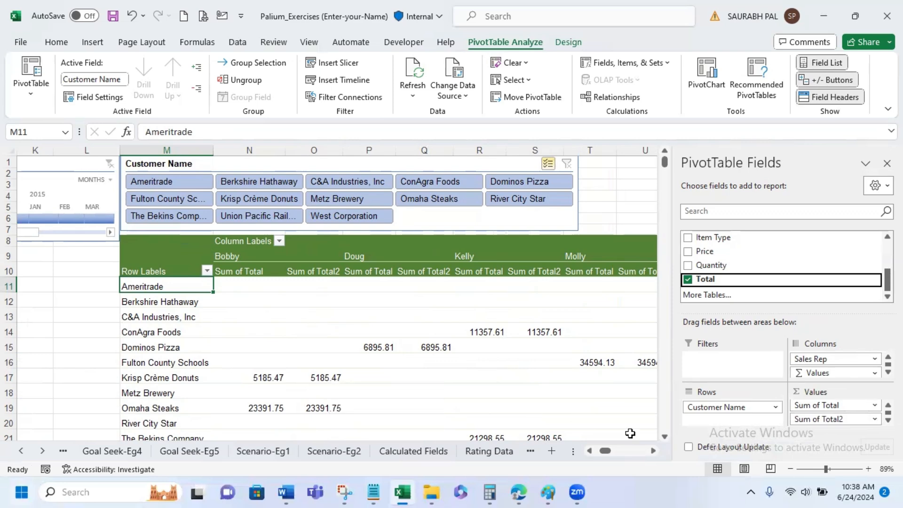
# - Show the Sum of Total2 values as % of Parent Column Total in the PivotTable
pyautogui.click(876, 419)
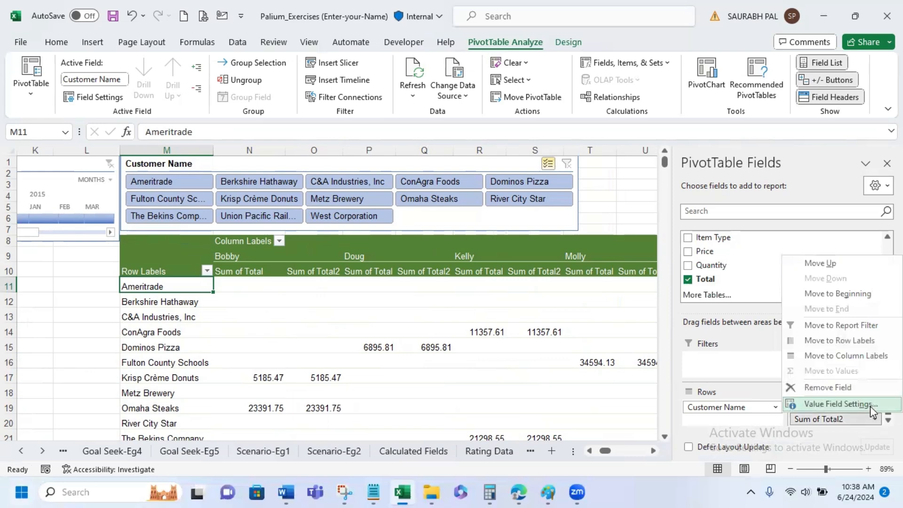
pyautogui.click(871, 407)
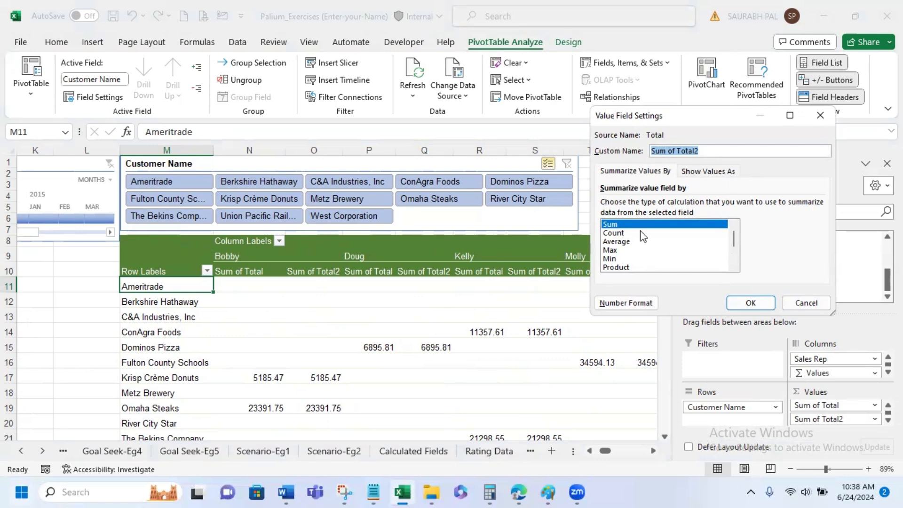
pyautogui.click(724, 171)
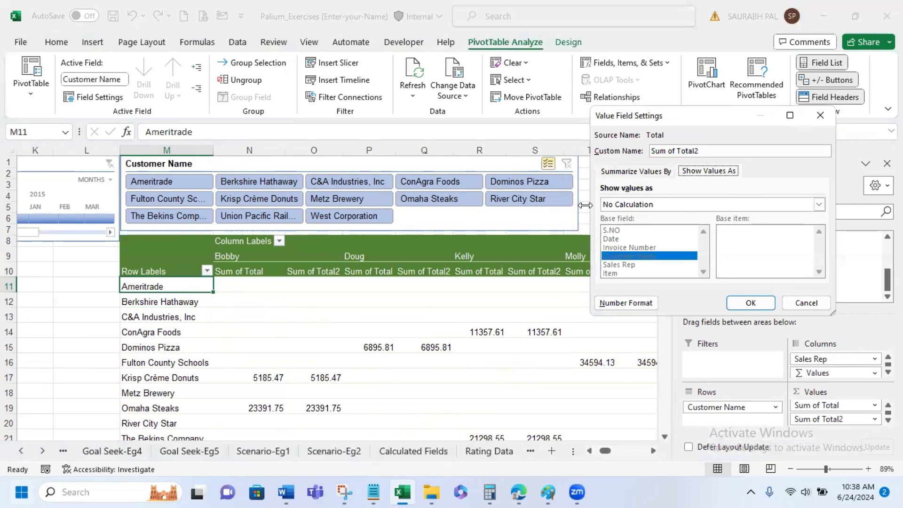
pyautogui.click(820, 202)
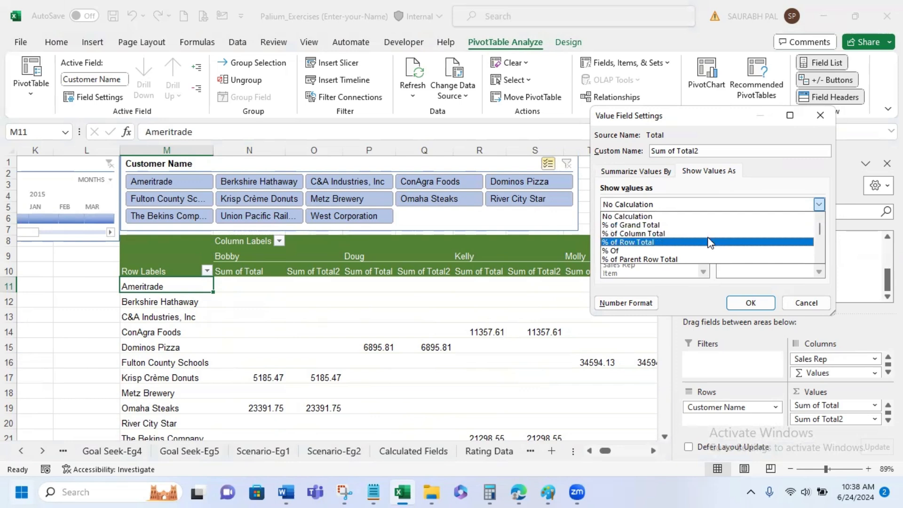
pyautogui.scroll(-5, 710, 242)
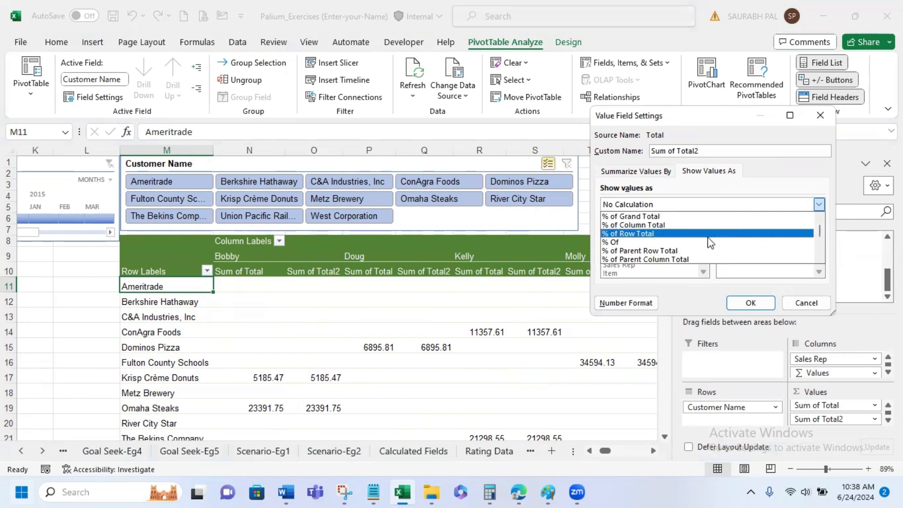
pyautogui.scroll(-3, 710, 242)
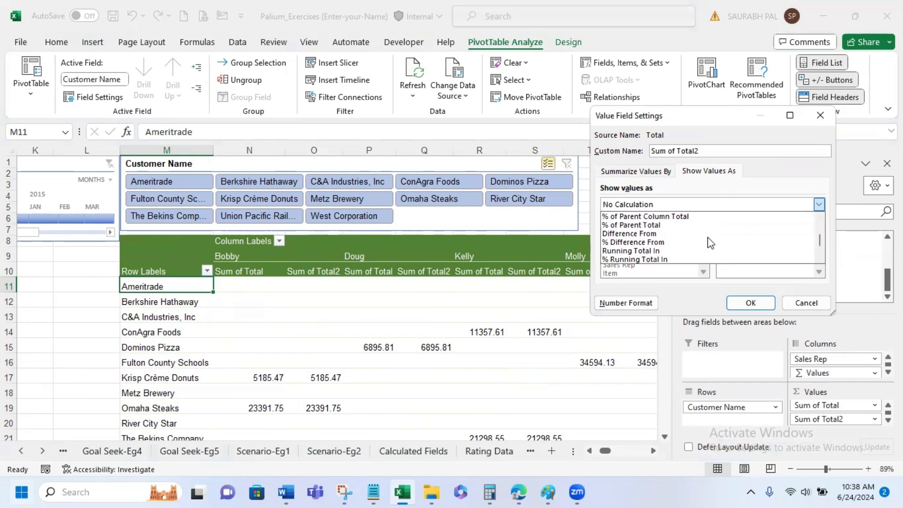
pyautogui.scroll(-1, 710, 242)
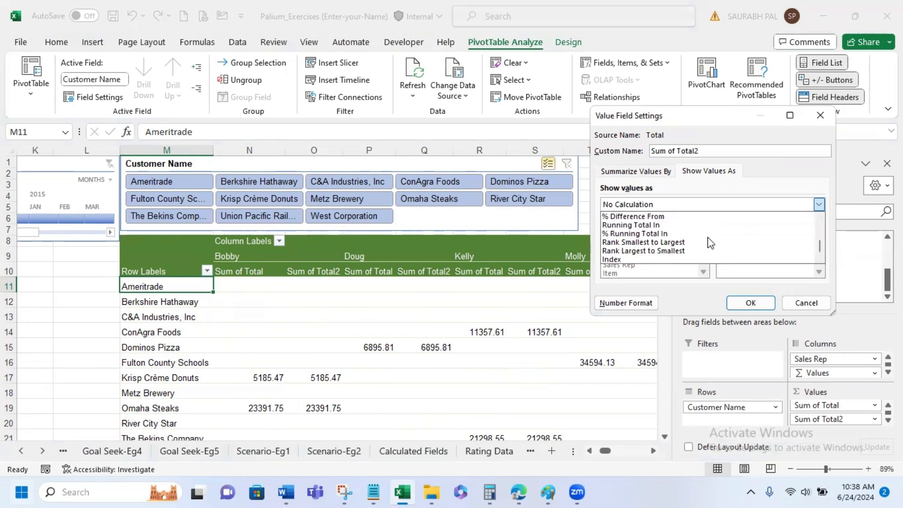
pyautogui.scroll(7, 710, 243)
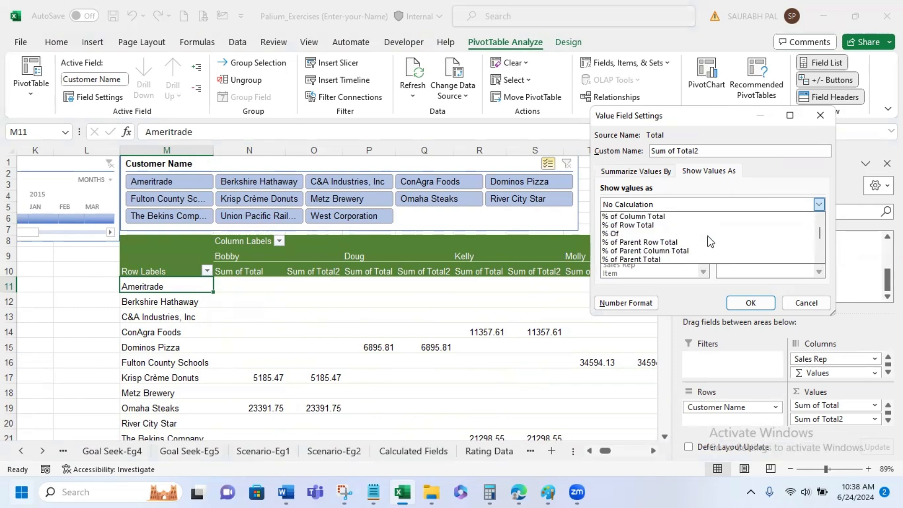
pyautogui.click(689, 252)
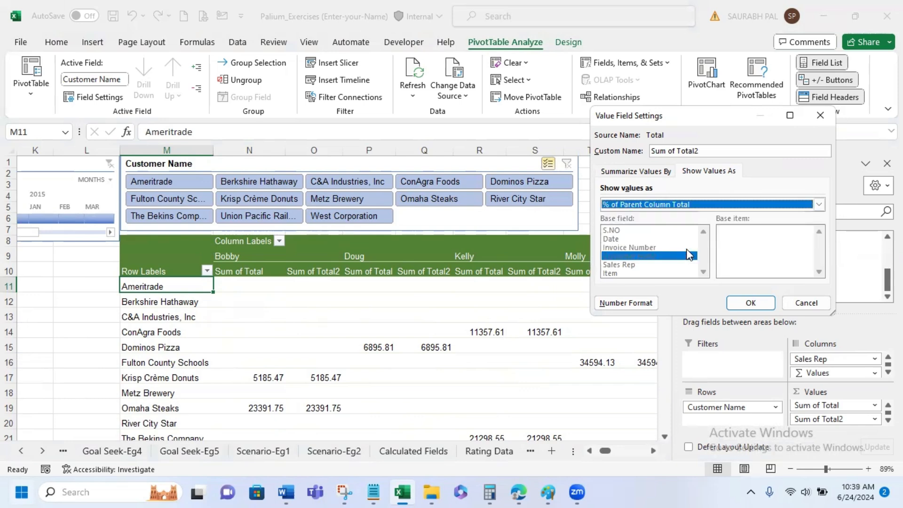
pyautogui.click(755, 303)
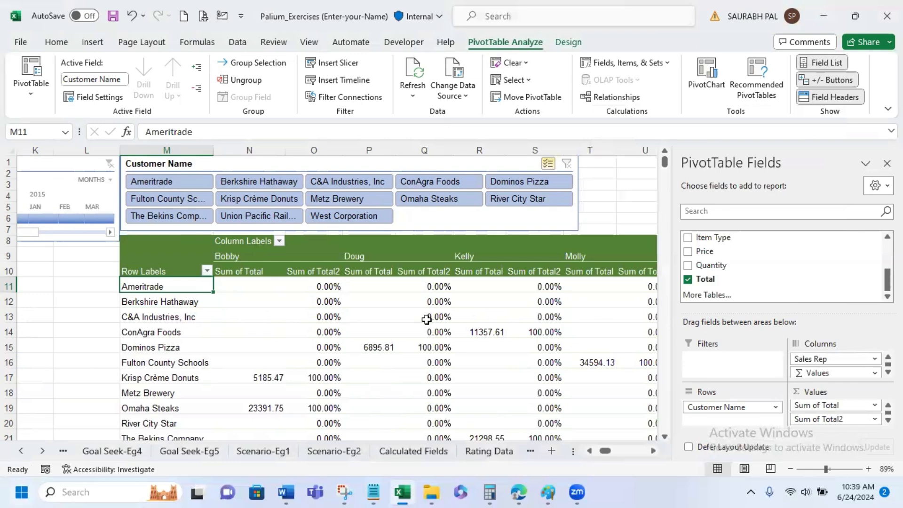
# - Examine the parent-column percentages for each customer and sales rep, including the grand total row and the overall total columns
pyautogui.scroll(-2, 325, 353)
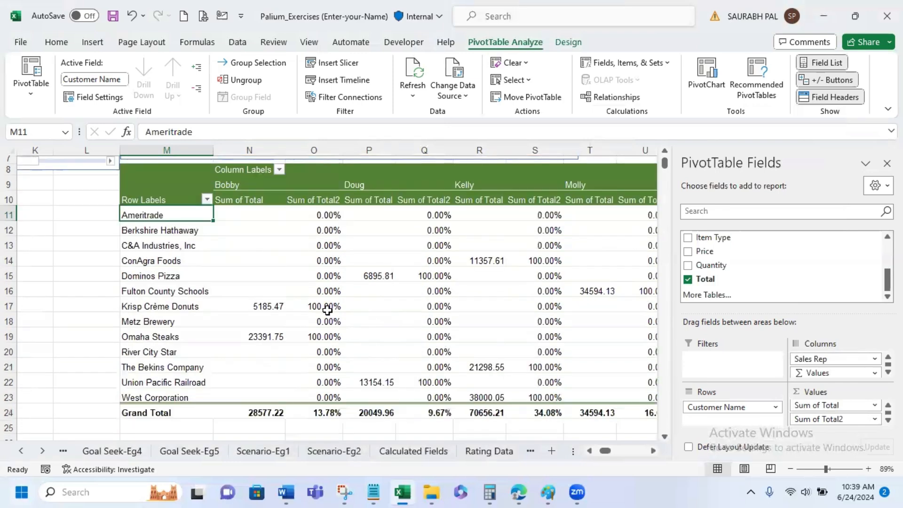
pyautogui.moveTo(320, 398)
pyautogui.click(647, 452)
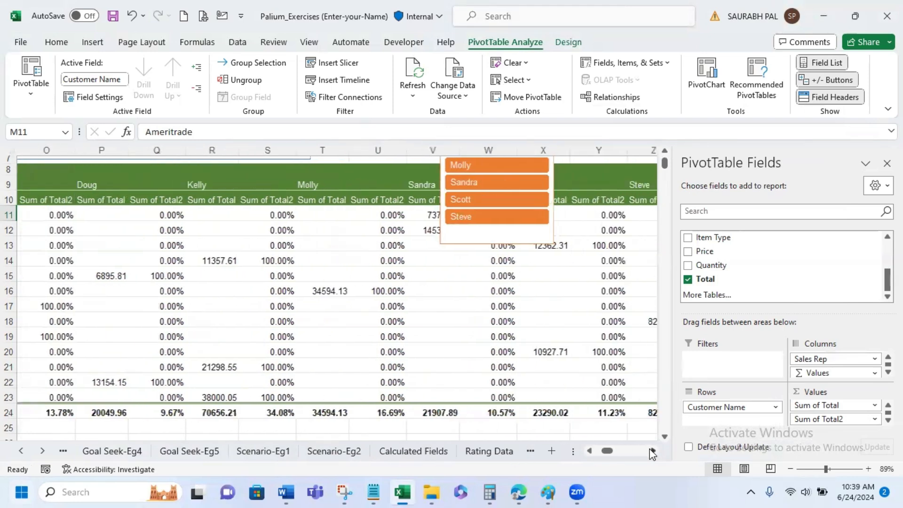
pyautogui.click(651, 453)
pyautogui.click(651, 453)
pyautogui.click(651, 453)
pyautogui.click(651, 452)
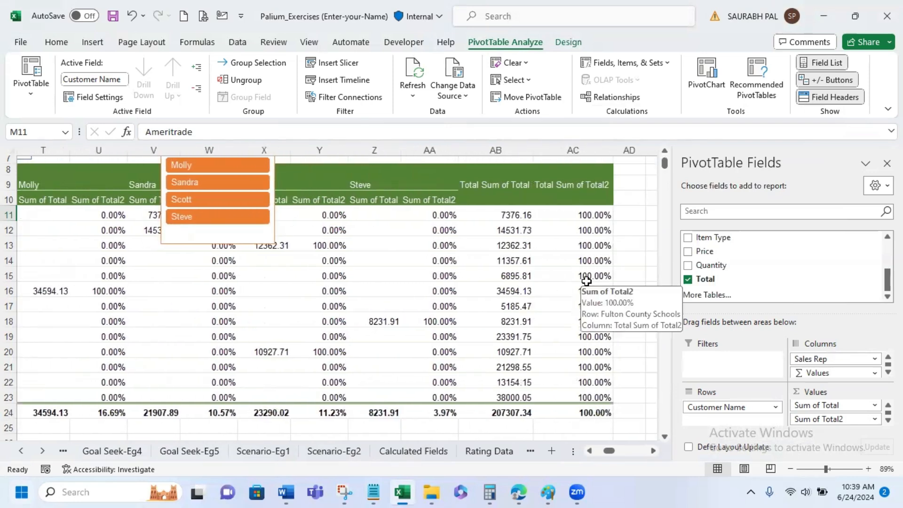
pyautogui.moveTo(614, 453)
pyautogui.mouseDown()
pyautogui.moveTo(591, 453)
pyautogui.moveTo(613, 451)
pyautogui.moveTo(605, 449)
pyautogui.mouseUp()
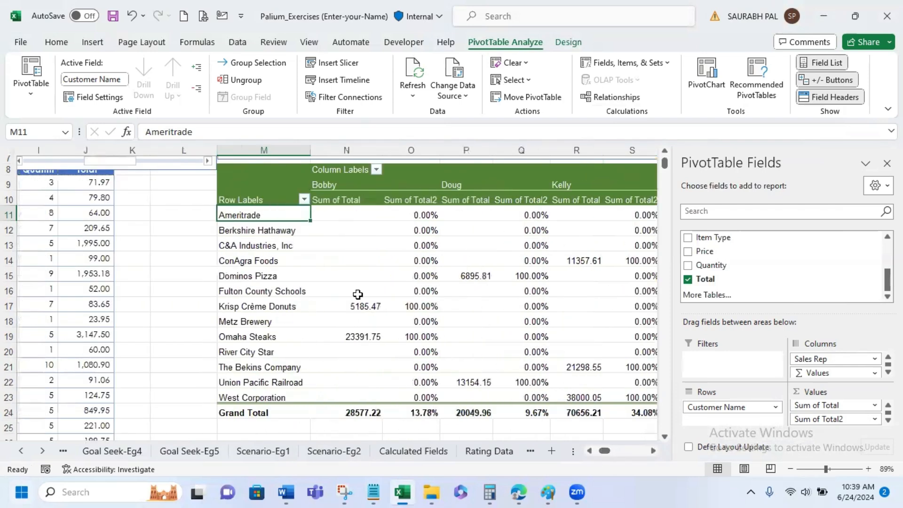
pyautogui.click(284, 277)
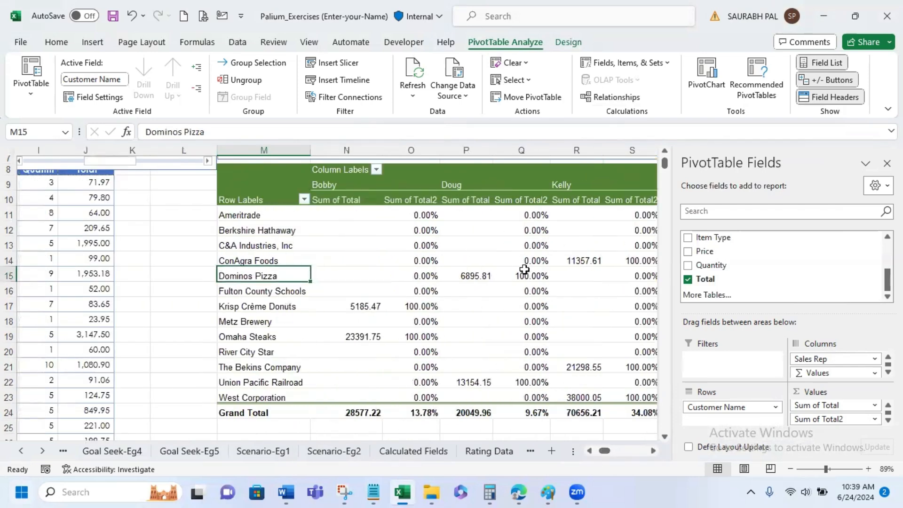
pyautogui.moveTo(539, 277)
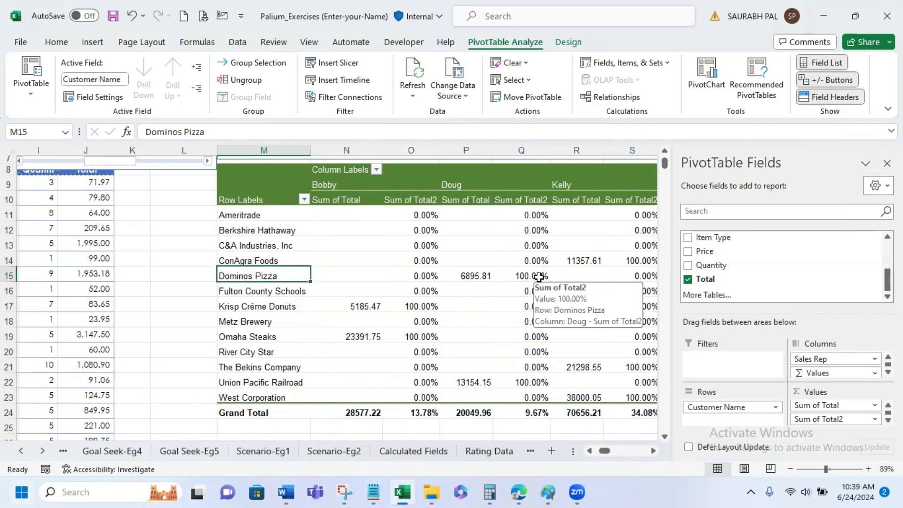
pyautogui.moveTo(466, 326)
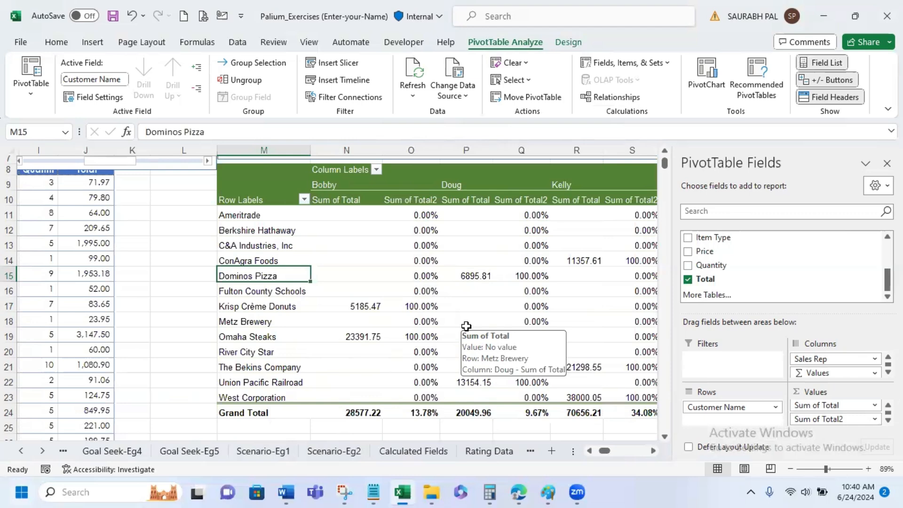
# - Change the Sum of Total2 value field to show values as % of Column Total
pyautogui.click(868, 423)
pyautogui.click(869, 404)
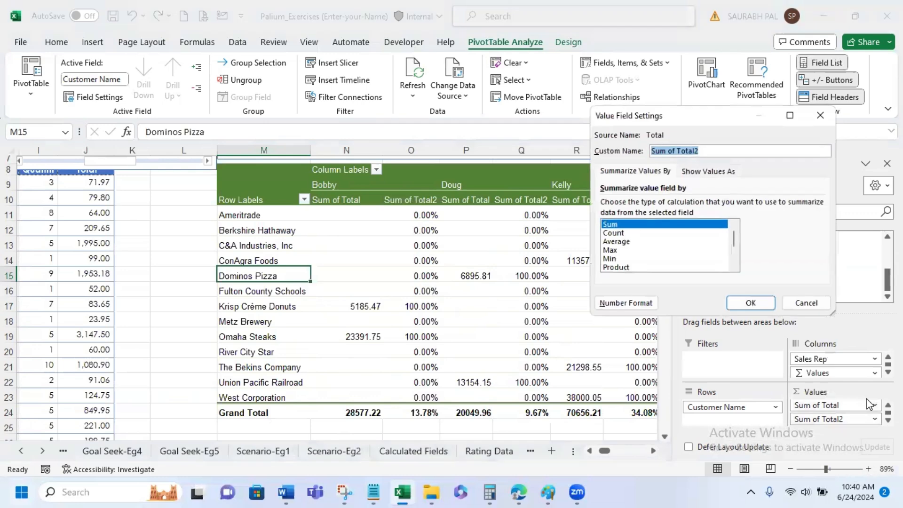
pyautogui.click(703, 172)
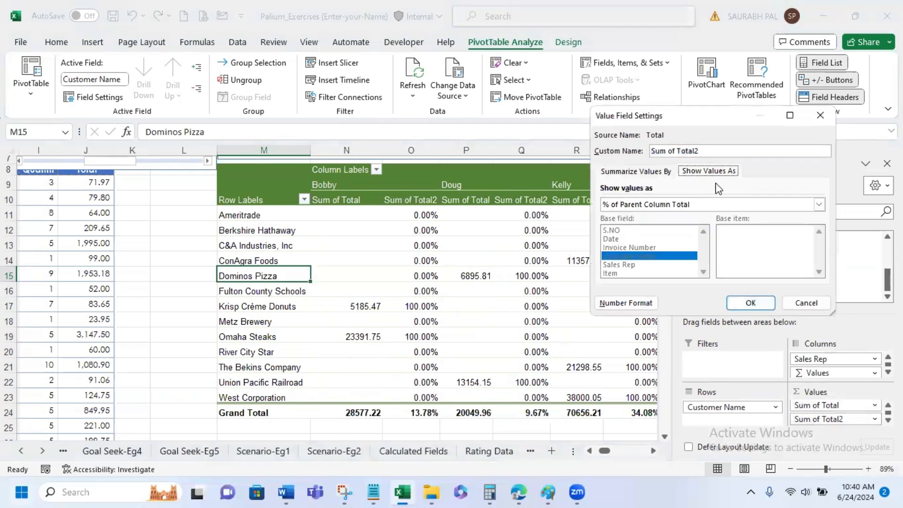
pyautogui.click(668, 205)
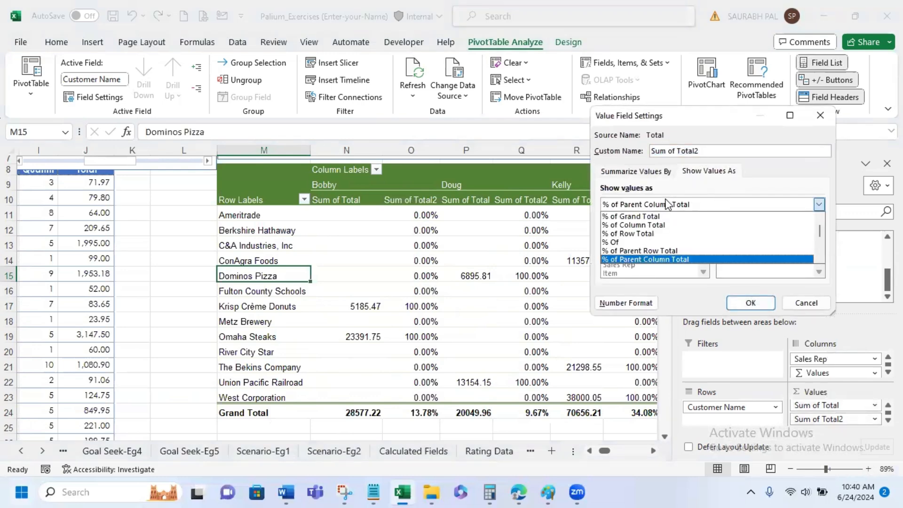
pyautogui.click(671, 225)
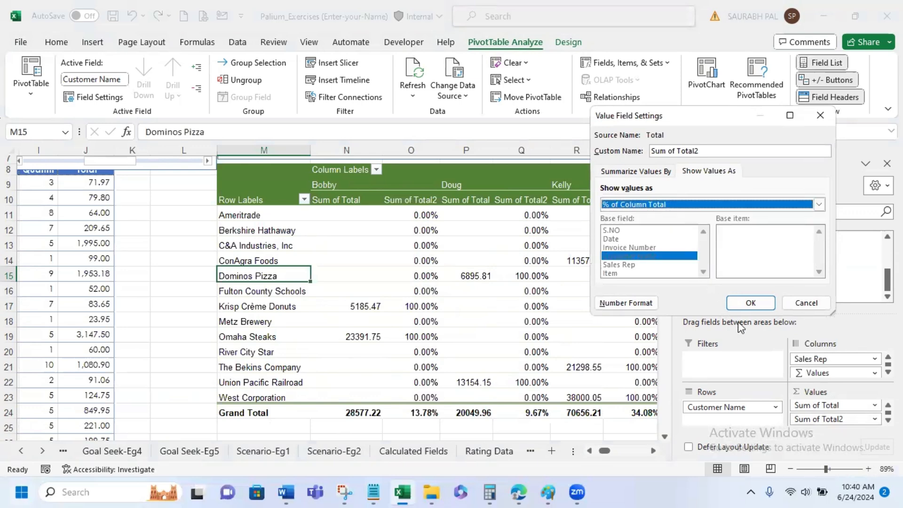
pyautogui.click(748, 303)
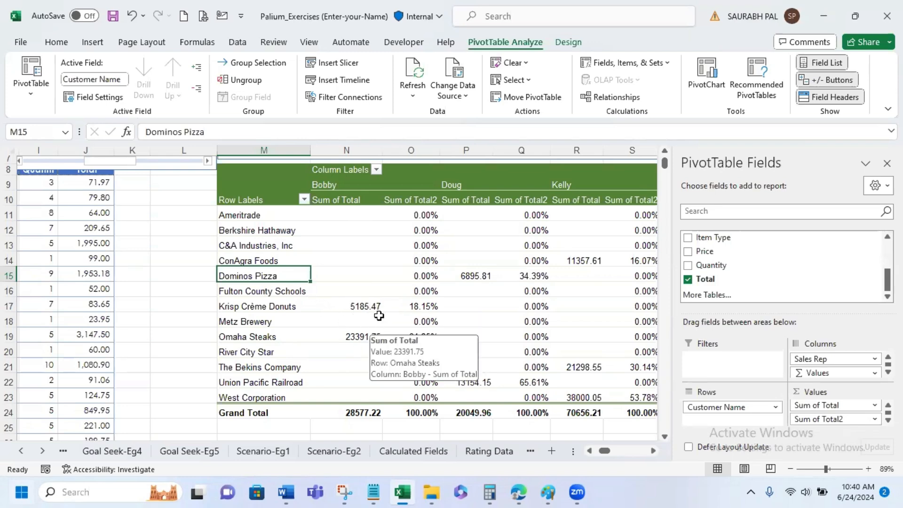
# - Examine each customer's share of every sales rep's column total, across to the overall total columns of the PivotTable
pyautogui.moveTo(427, 306)
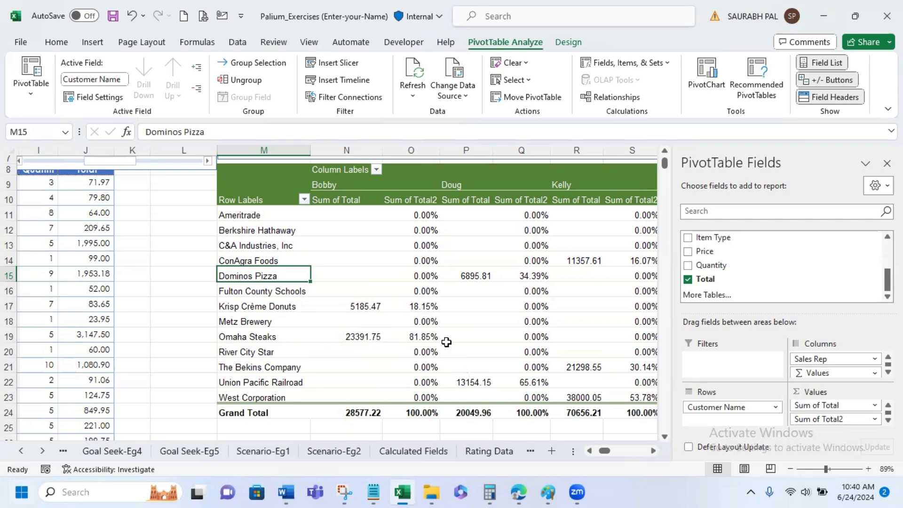
pyautogui.moveTo(447, 342)
pyautogui.moveTo(549, 275)
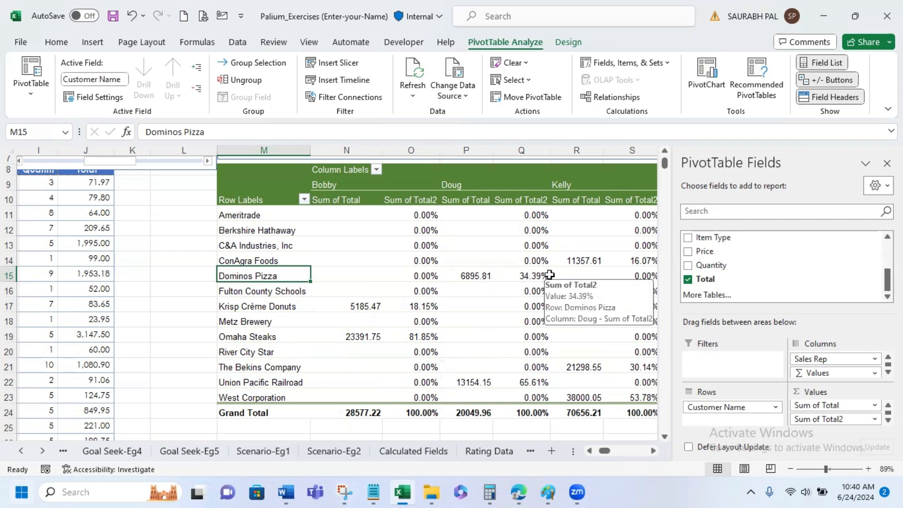
pyautogui.moveTo(548, 385)
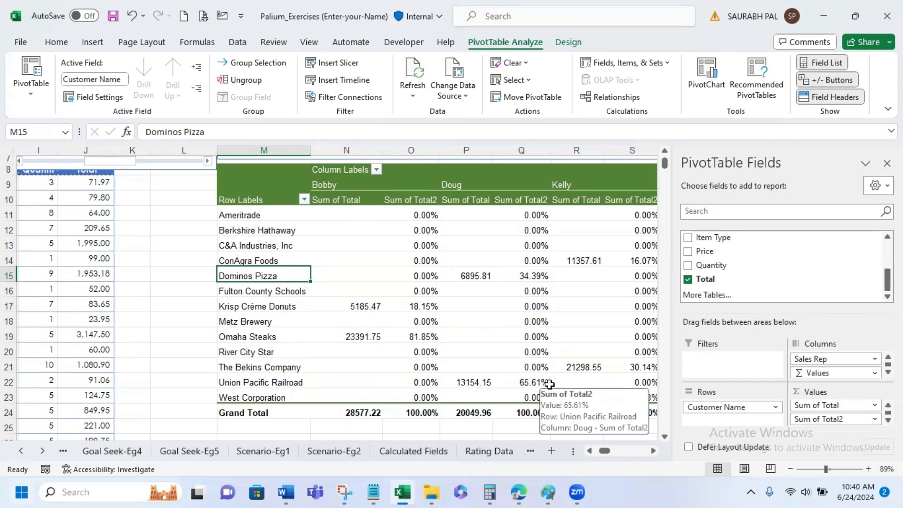
pyautogui.click(653, 451)
pyautogui.click(653, 450)
pyautogui.click(654, 450)
pyautogui.click(653, 451)
pyautogui.click(653, 450)
pyautogui.click(653, 450)
pyautogui.click(654, 451)
pyautogui.click(653, 451)
pyautogui.click(654, 451)
pyautogui.click(654, 451)
pyautogui.click(654, 451)
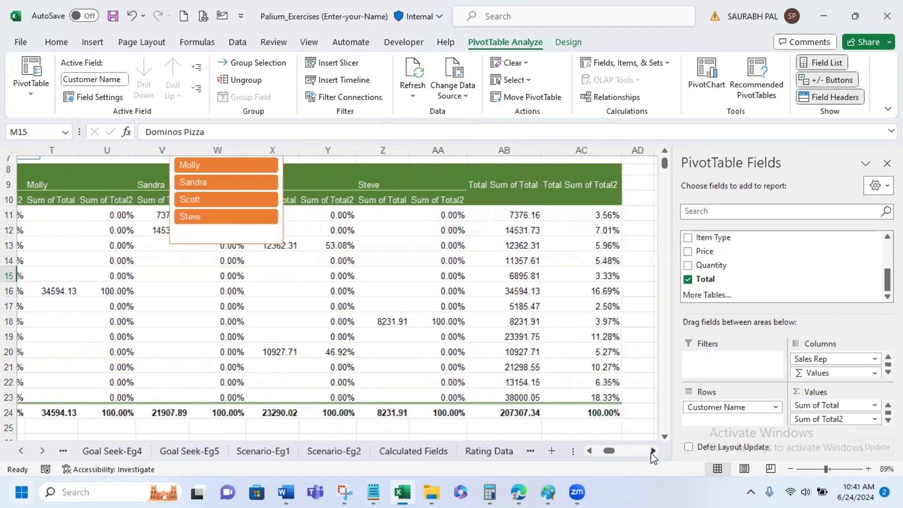
pyautogui.click(654, 451)
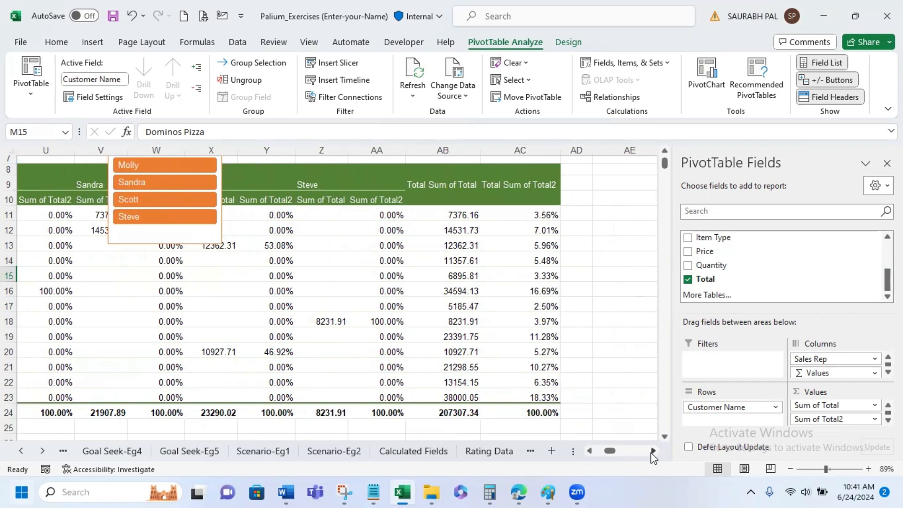
pyautogui.moveTo(610, 452); pyautogui.dragTo(607, 454)
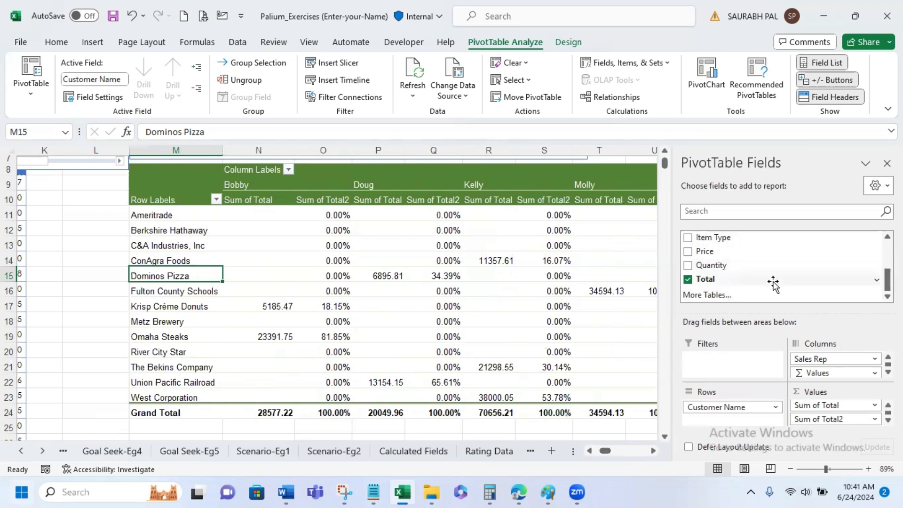
# - Look through the other Show Values As calculations offered for Sum of Total2 and cancel the value field settings
pyautogui.click(875, 420)
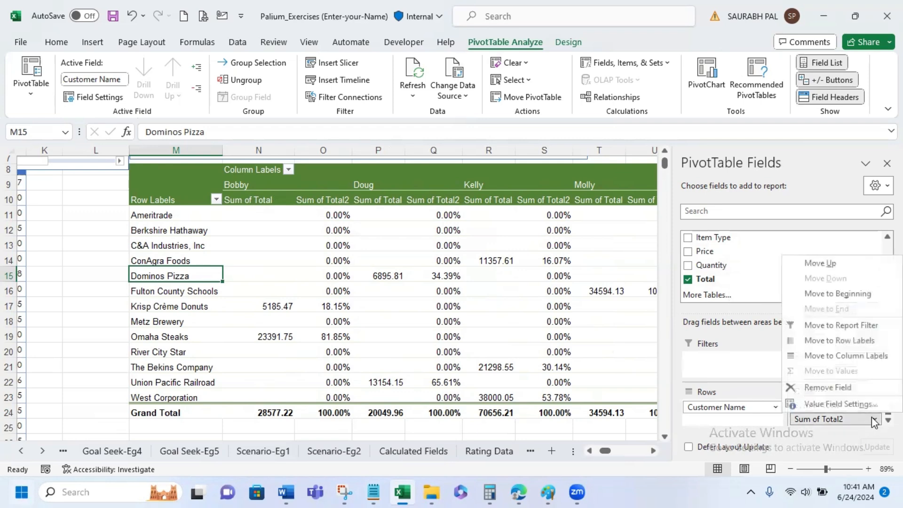
pyautogui.click(869, 404)
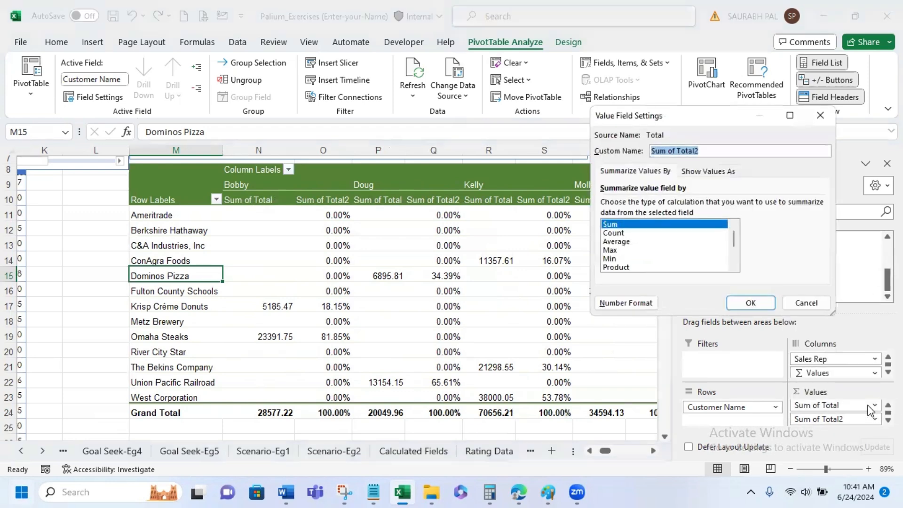
pyautogui.click(712, 173)
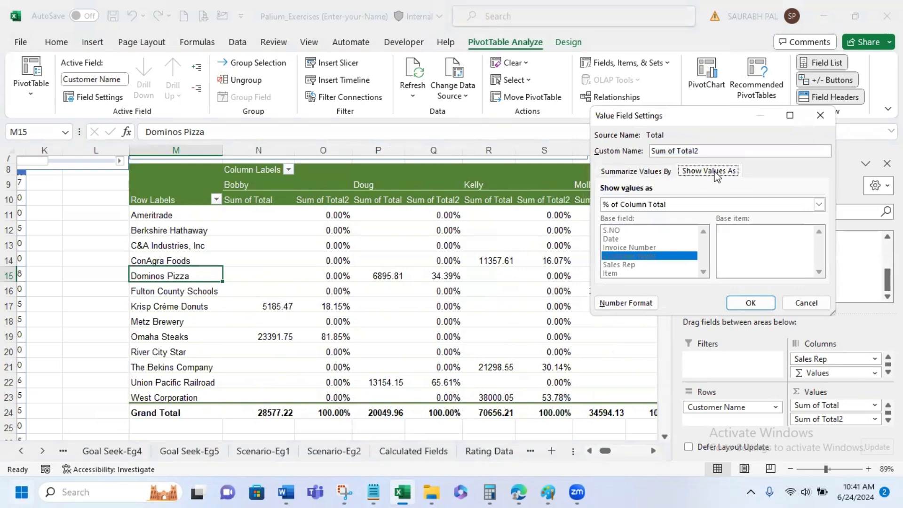
pyautogui.click(695, 205)
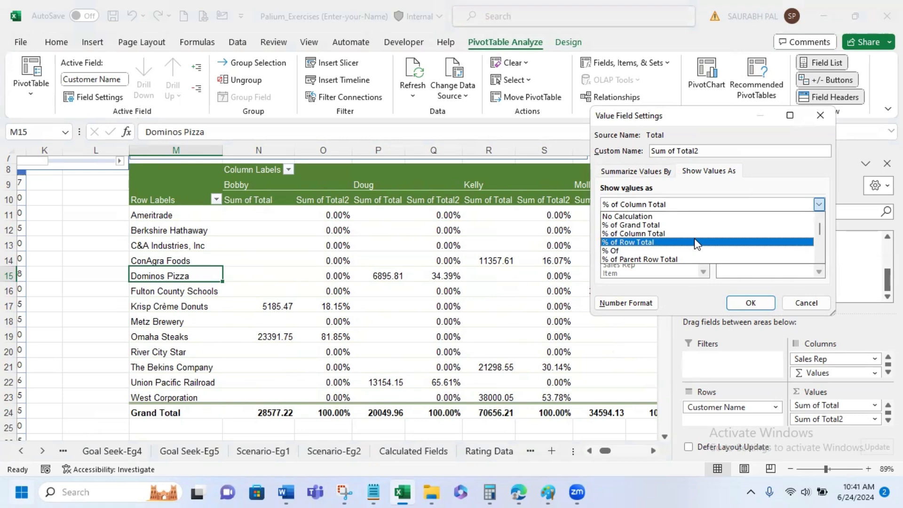
pyautogui.scroll(-2, 696, 244)
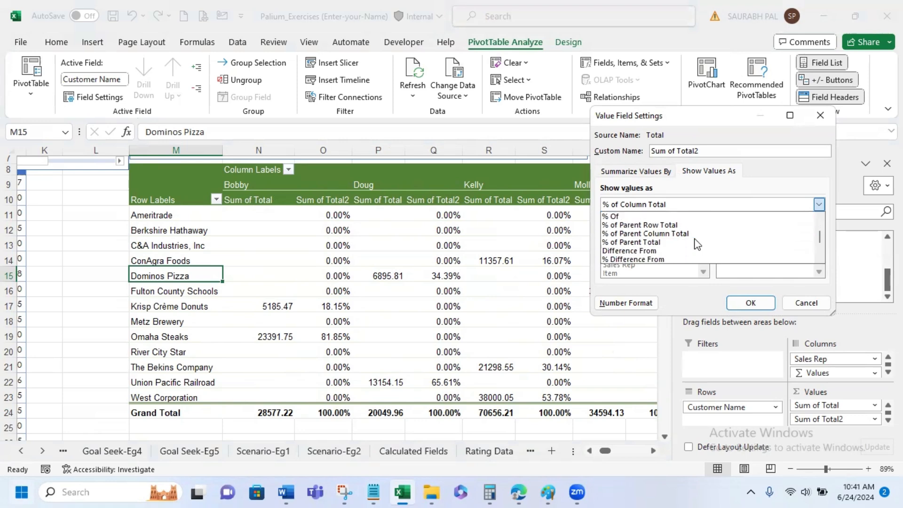
pyautogui.scroll(-1, 695, 240)
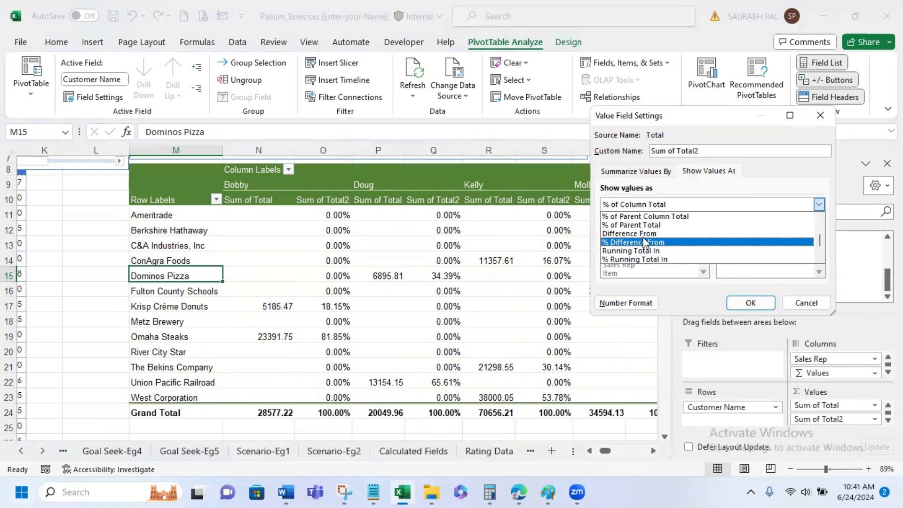
pyautogui.click(806, 303)
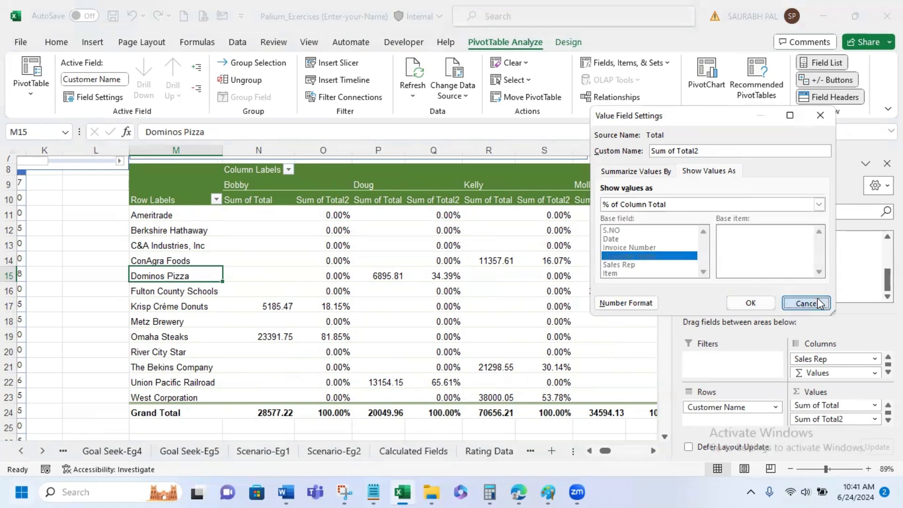
# - Close the value field settings without changes and remove the Sales Rep field from the PivotTable
pyautogui.click(806, 303)
pyautogui.scroll(3, 800, 281)
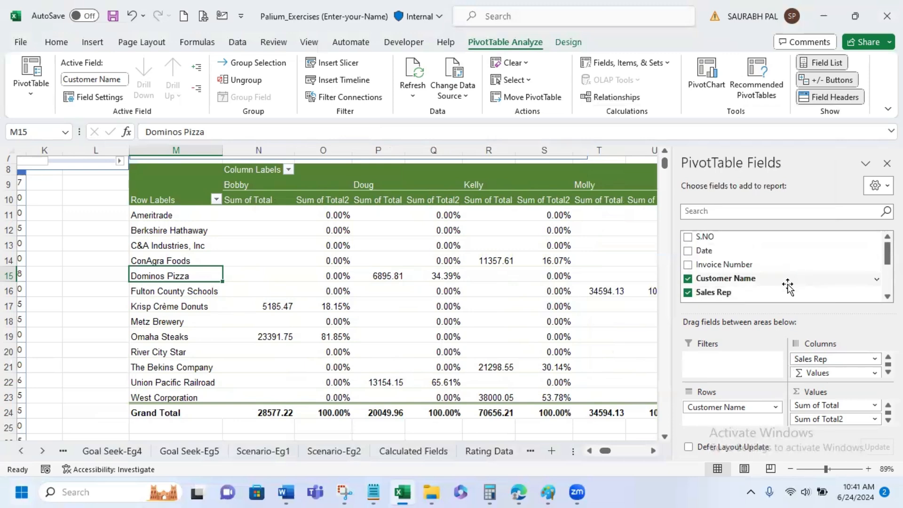
pyautogui.click(688, 293)
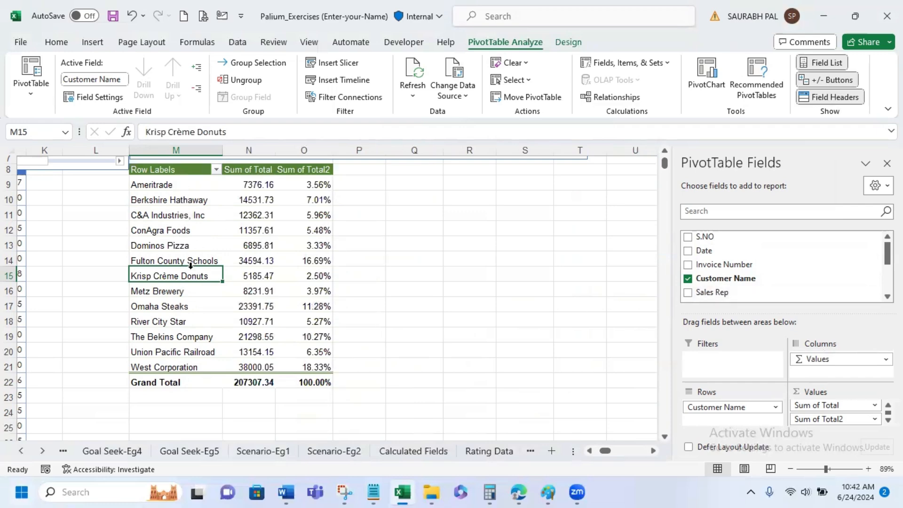
pyautogui.scroll(1, 227, 322)
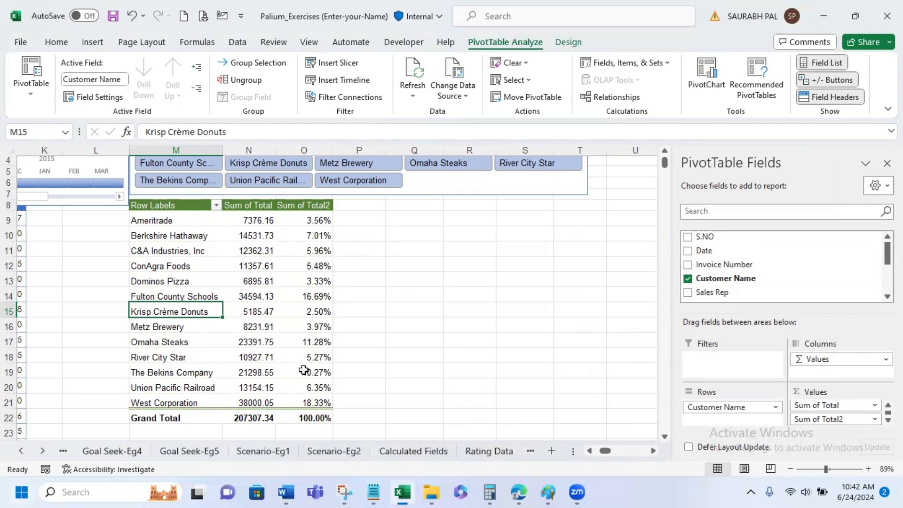
pyautogui.moveTo(304, 371)
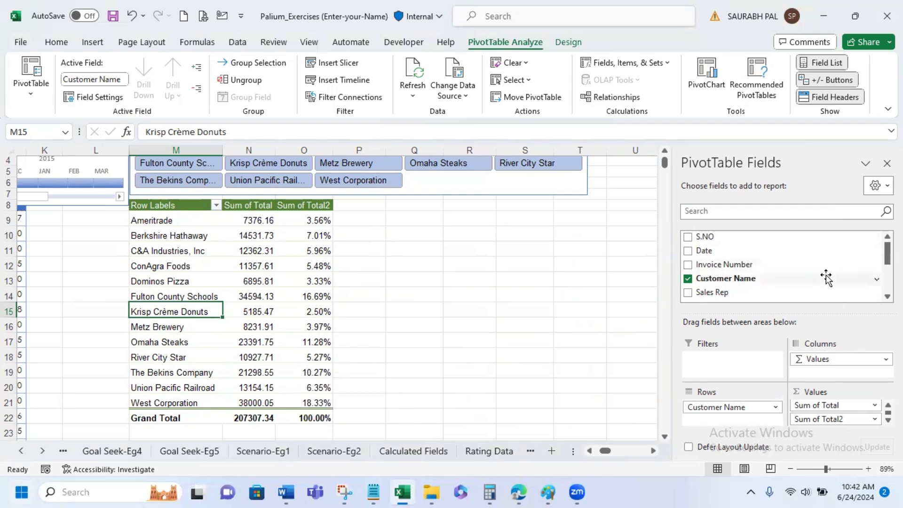
# - Add the Total field to the PivotTable values a third time
pyautogui.scroll(-2, 826, 278)
pyautogui.scroll(-1, 800, 280)
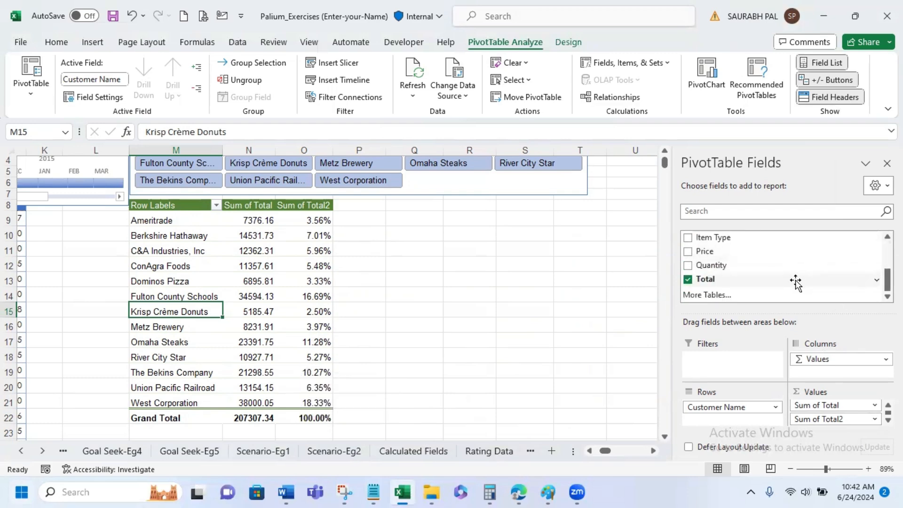
pyautogui.moveTo(796, 282); pyautogui.dragTo(842, 427)
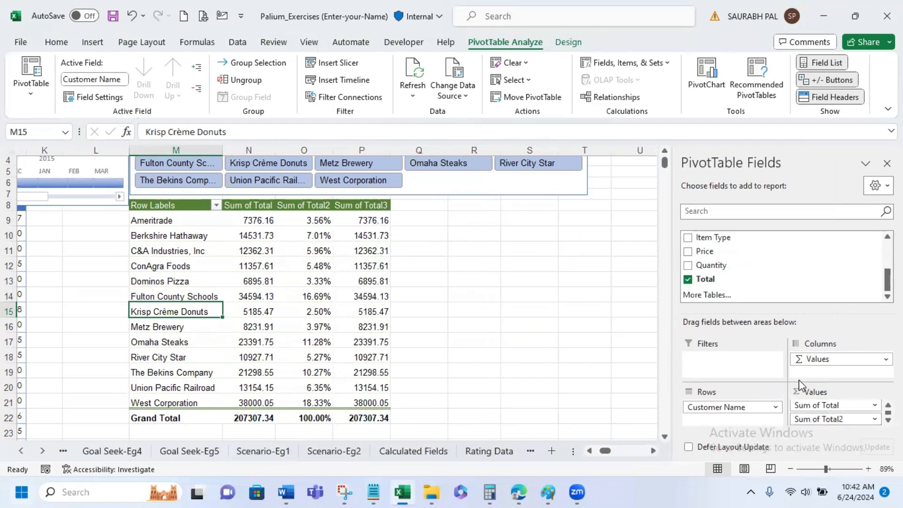
# - Show Sum of Total3 as Difference From, with Customer Name as the base field and (previous) as the base item
pyautogui.click(888, 420)
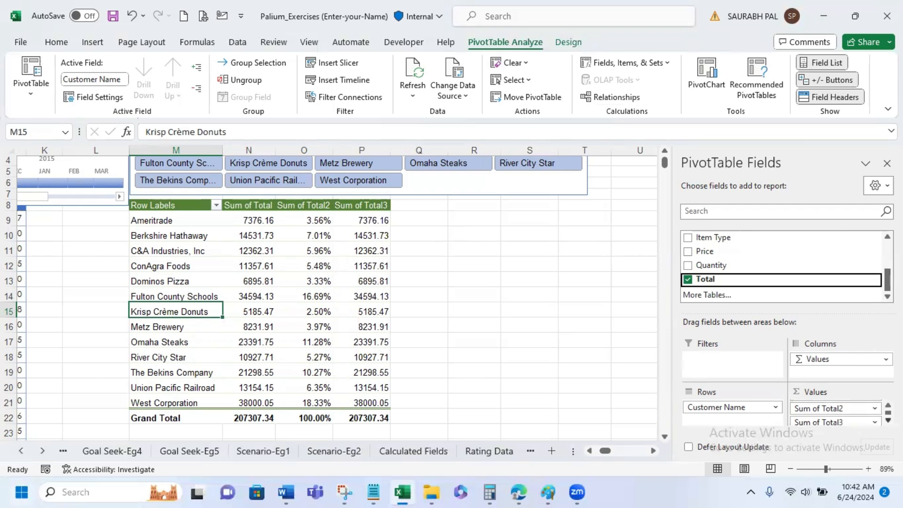
pyautogui.click(876, 422)
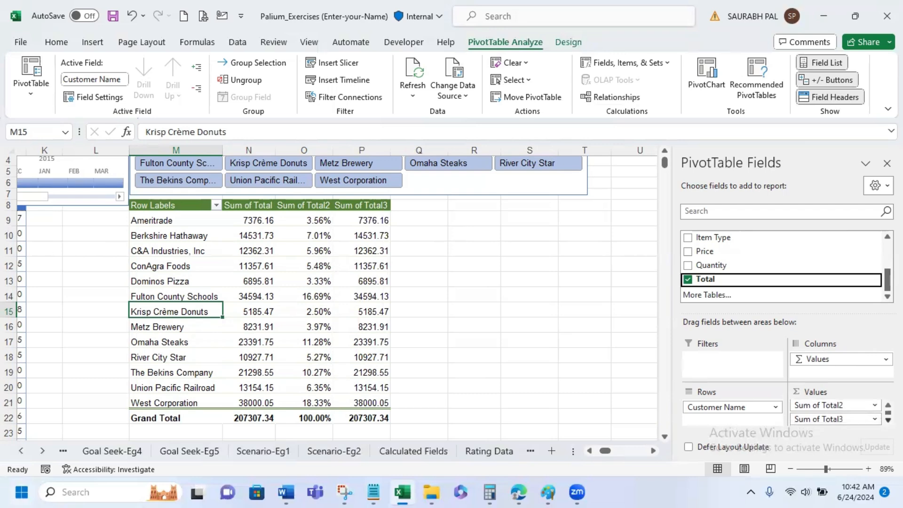
pyautogui.click(862, 424)
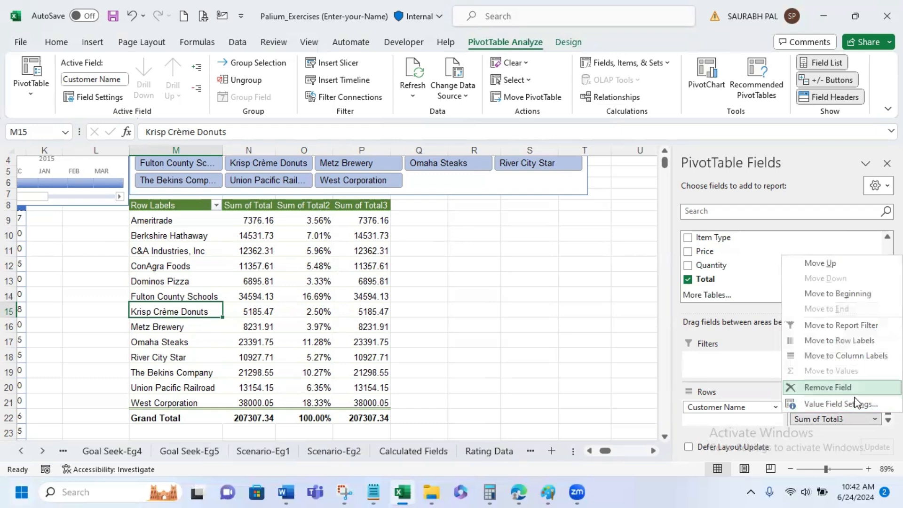
pyautogui.click(859, 403)
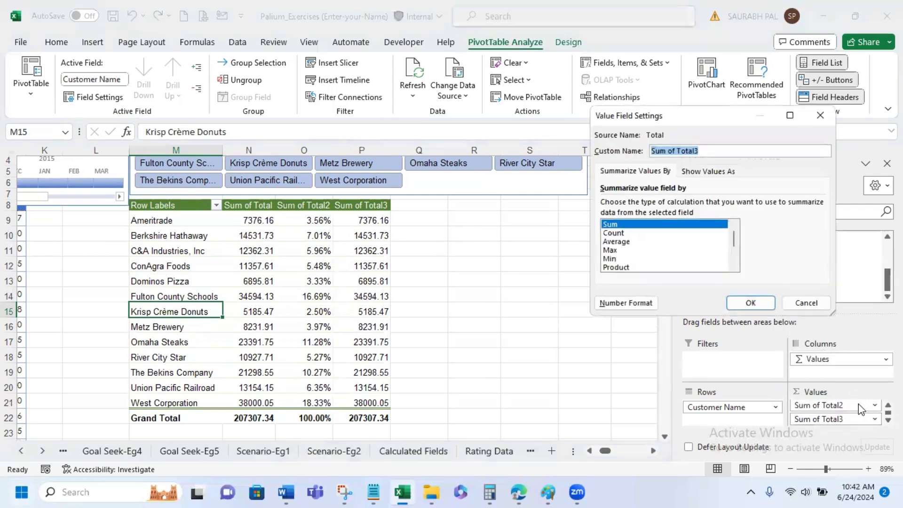
pyautogui.click(720, 172)
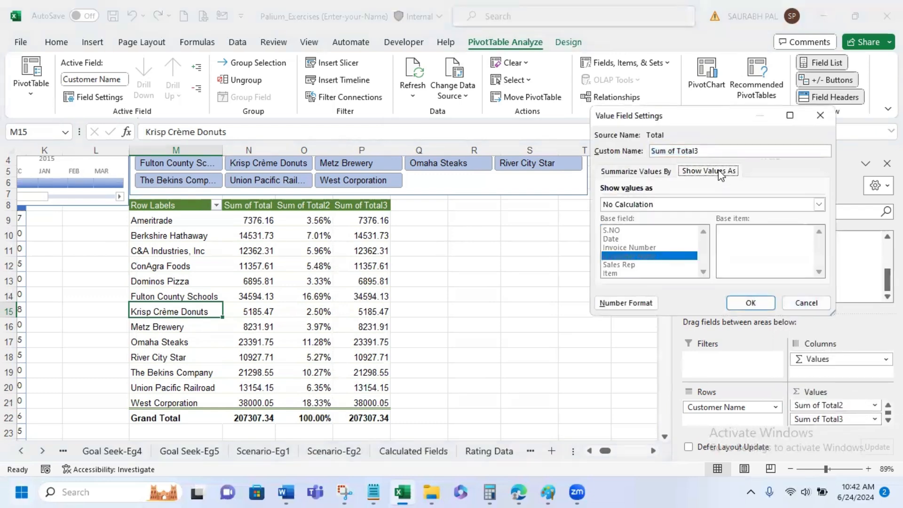
pyautogui.click(727, 207)
pyautogui.scroll(-3, 716, 225)
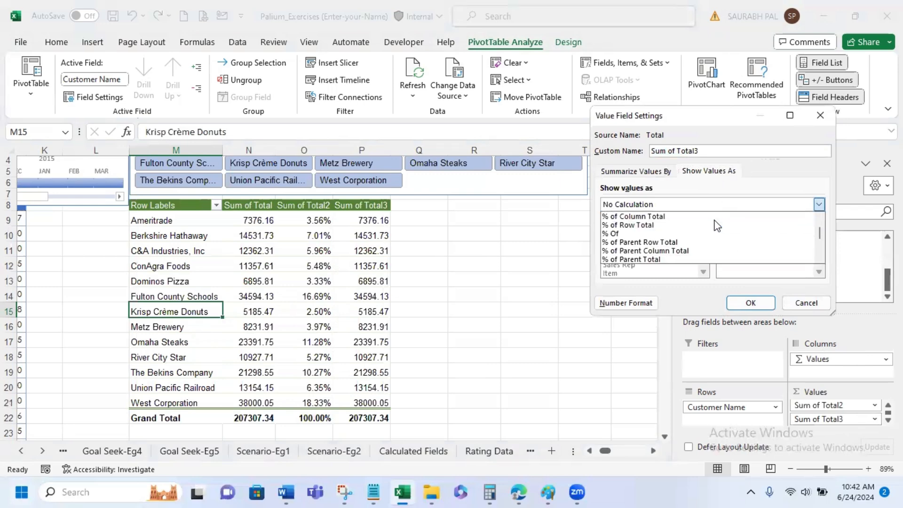
pyautogui.scroll(-2, 716, 226)
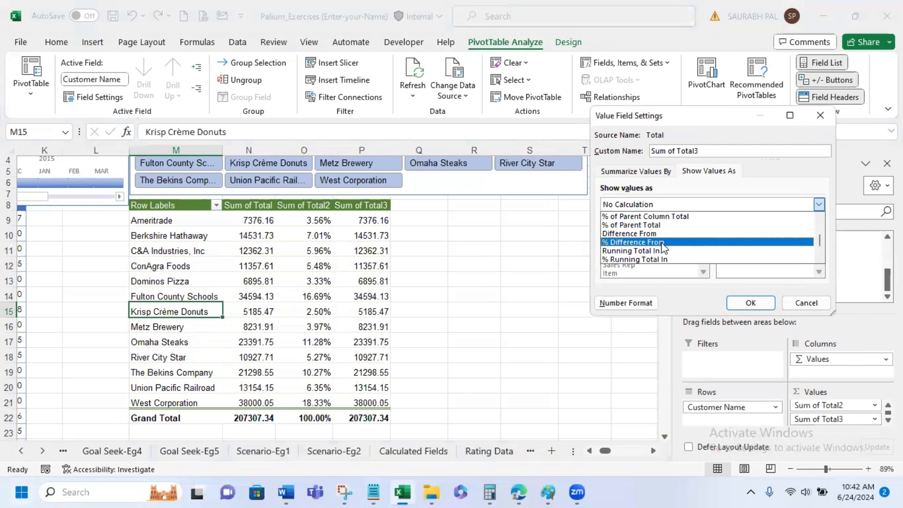
pyautogui.click(665, 236)
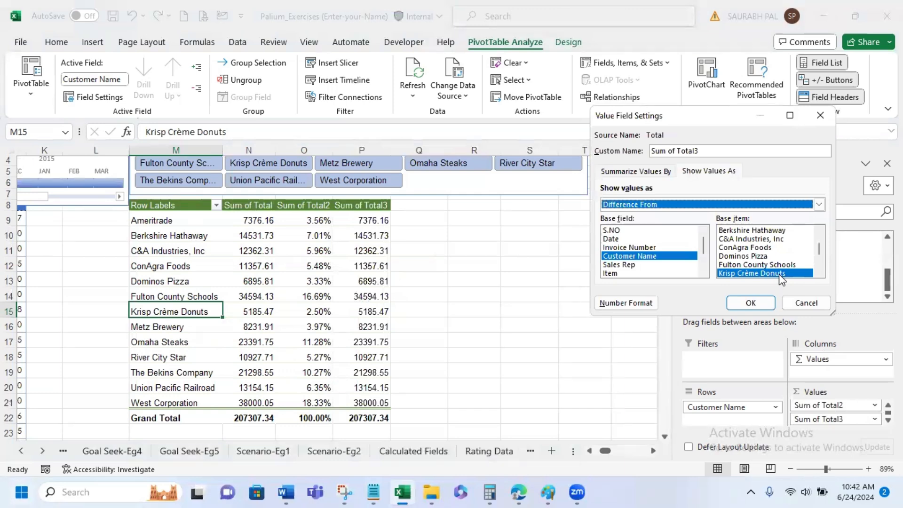
pyautogui.moveTo(820, 243); pyautogui.dragTo(820, 236)
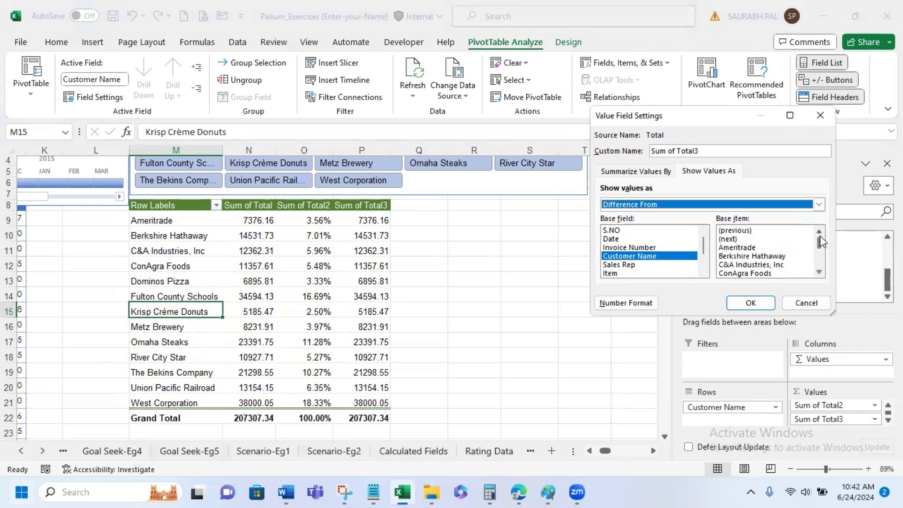
pyautogui.click(757, 233)
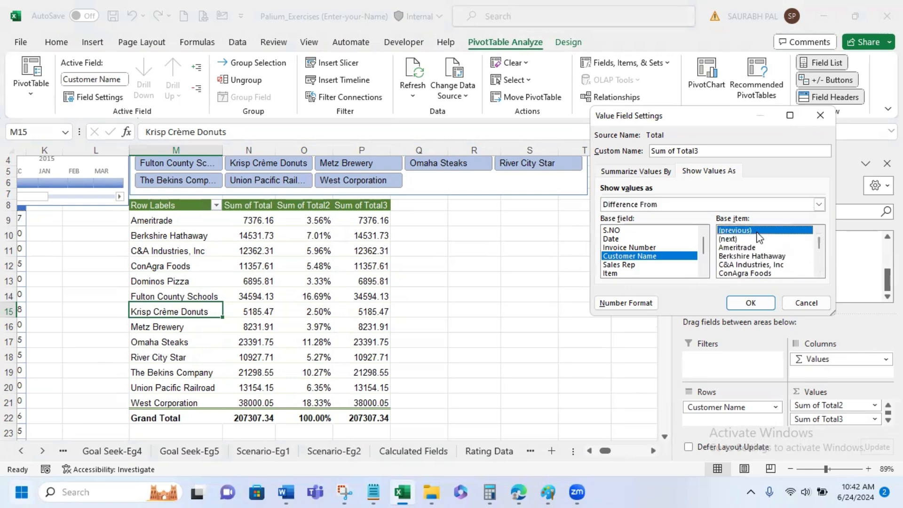
pyautogui.click(757, 303)
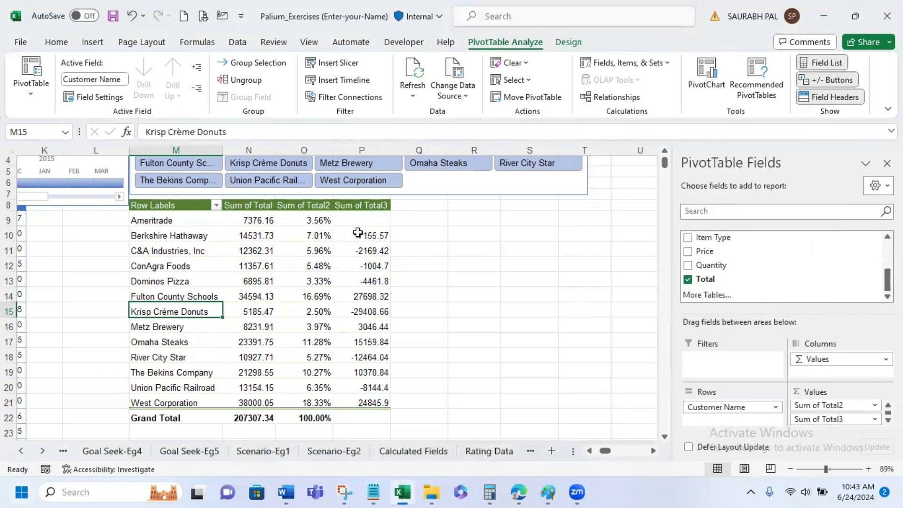
# - In cell Q10, enter a formula subtracting Ameritrade's Sum of Total from Berkshire Hathaway's, referencing both PivotTable cells
pyautogui.moveTo(303, 213)
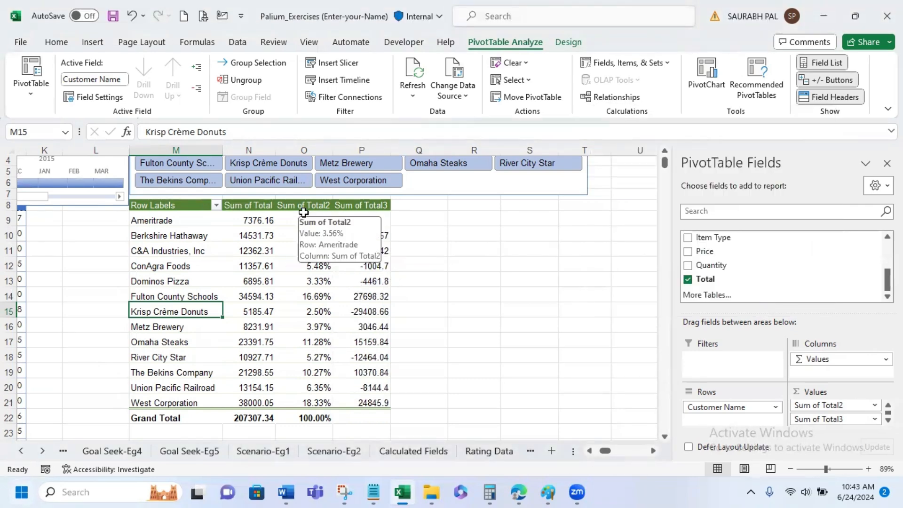
pyautogui.moveTo(245, 232)
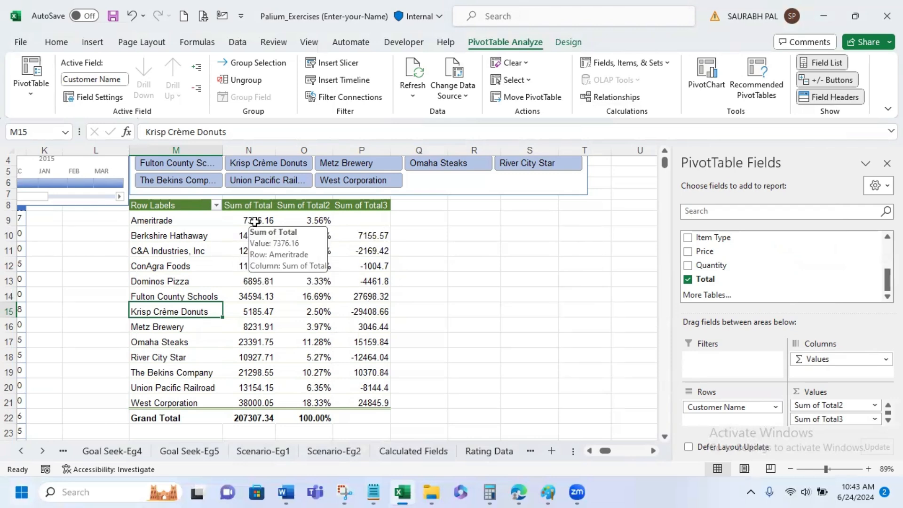
pyautogui.click(417, 234)
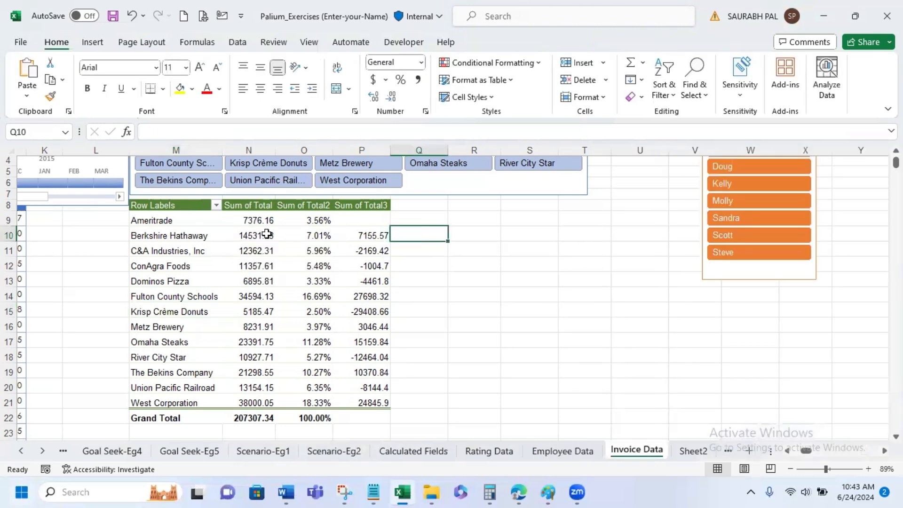
pyautogui.moveTo(257, 221)
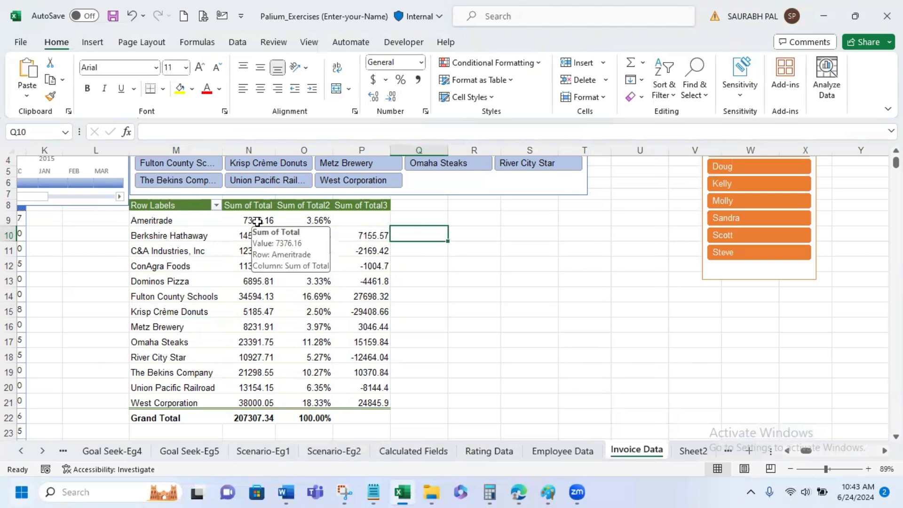
pyautogui.click(412, 252)
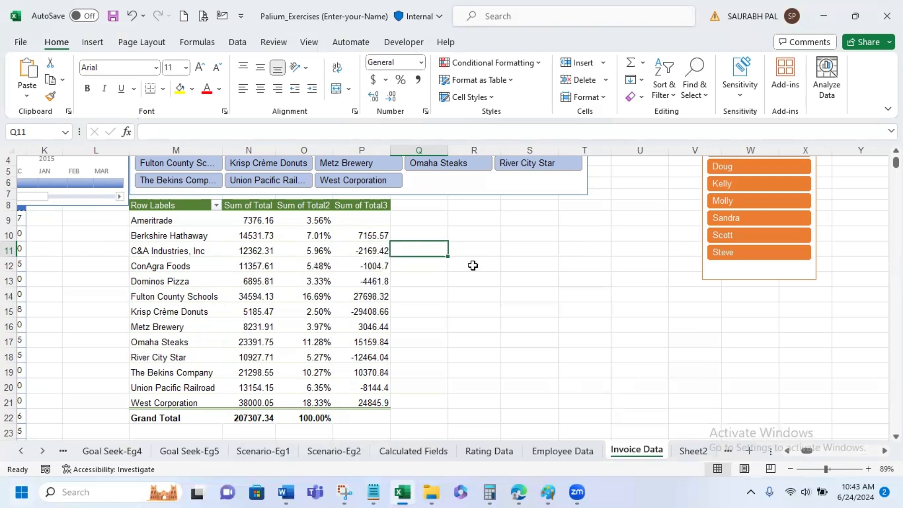
pyautogui.click(433, 235)
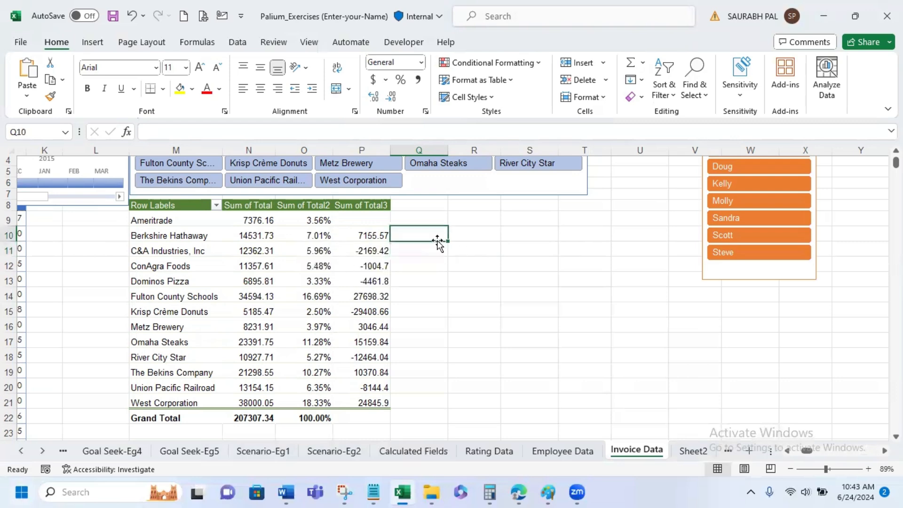
pyautogui.write('=')
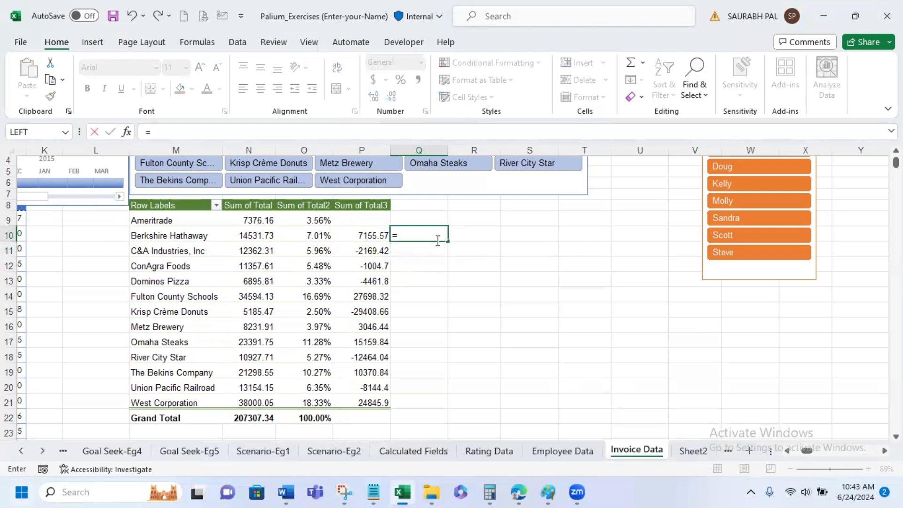
pyautogui.click(246, 236)
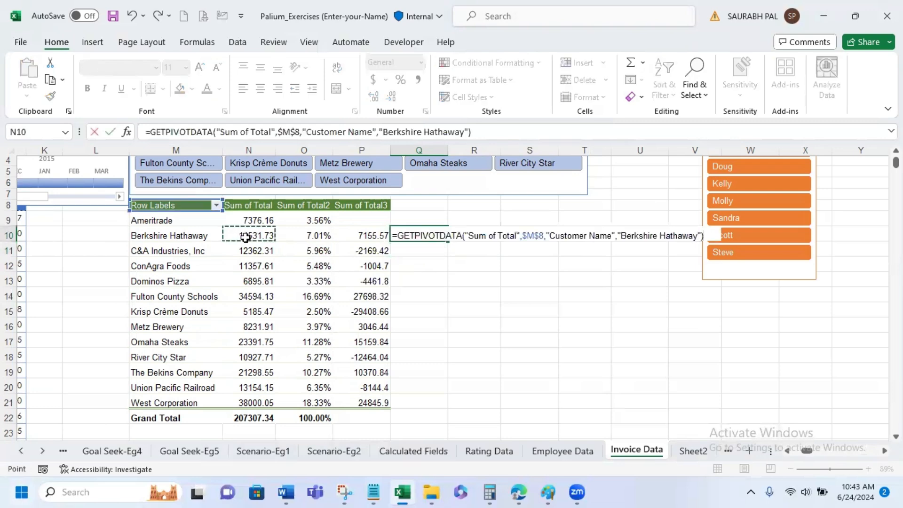
pyautogui.write('-')
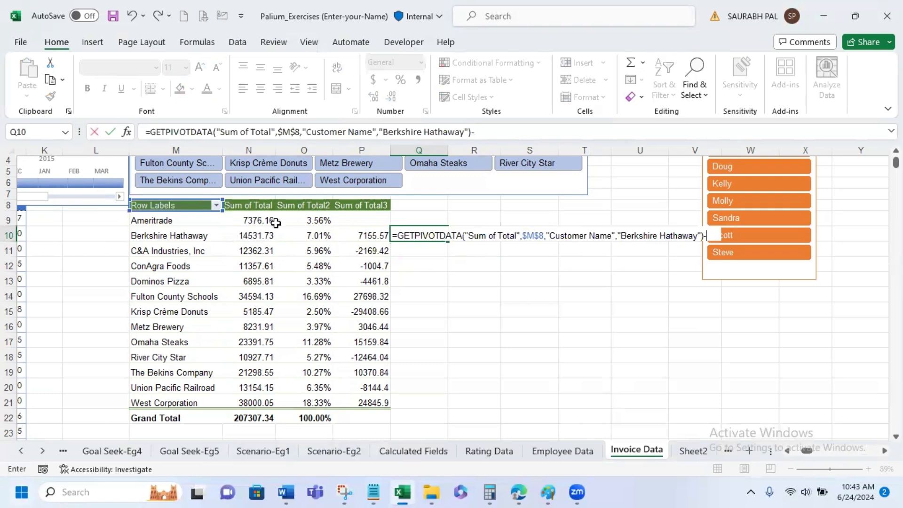
pyautogui.click(248, 221)
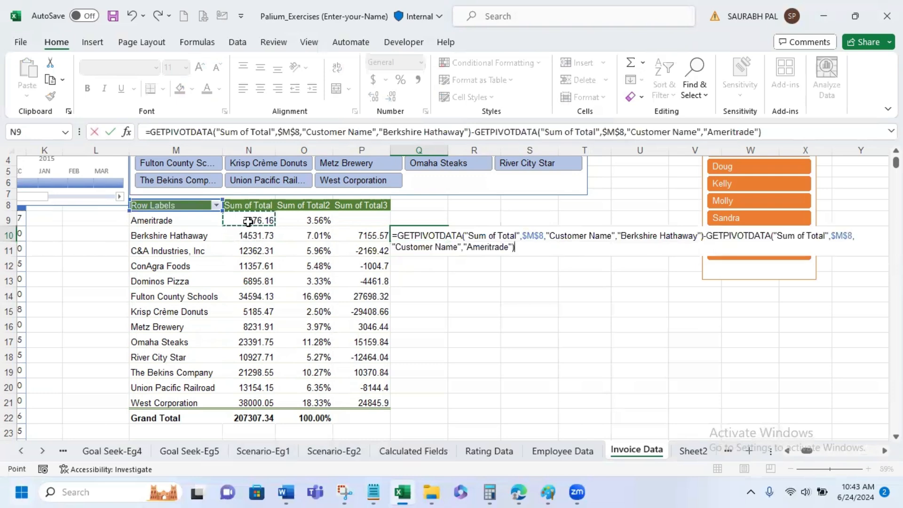
pyautogui.press('Return')
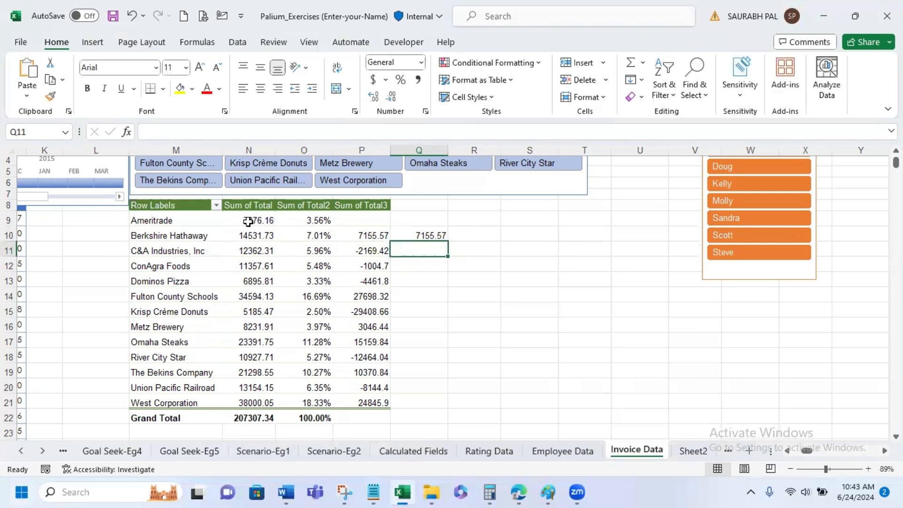
# - Fill the difference formula from Q10 down to Q21 and inspect the copied formula in Q11
pyautogui.click(417, 235)
pyautogui.moveTo(448, 241); pyautogui.dragTo(468, 406)
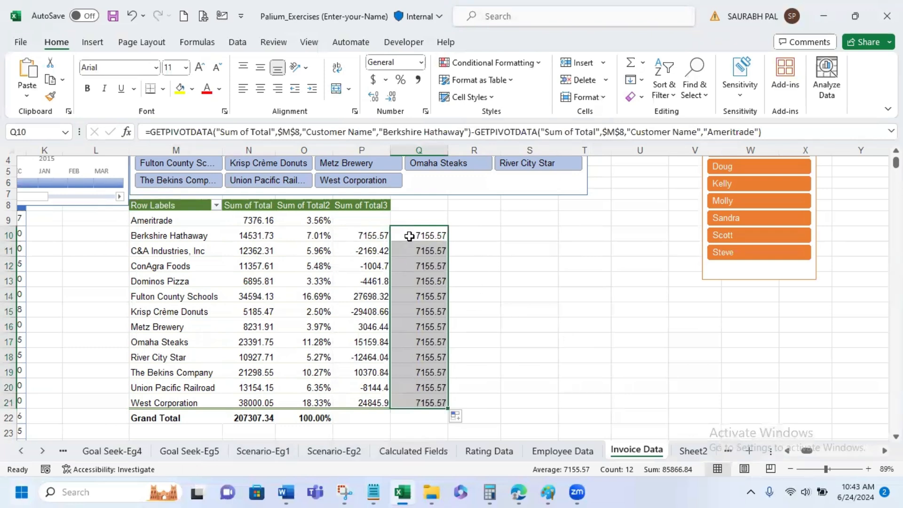
pyautogui.click(429, 251)
pyautogui.click(425, 235)
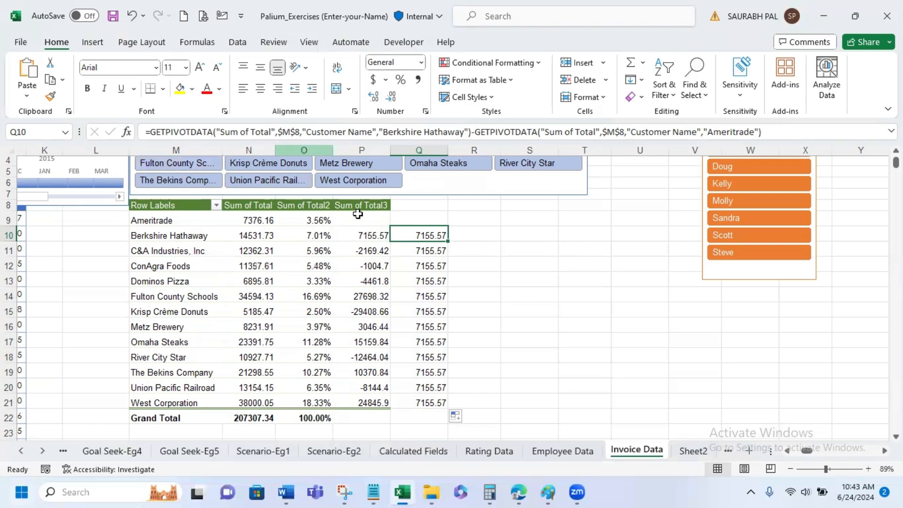
pyautogui.write('=')
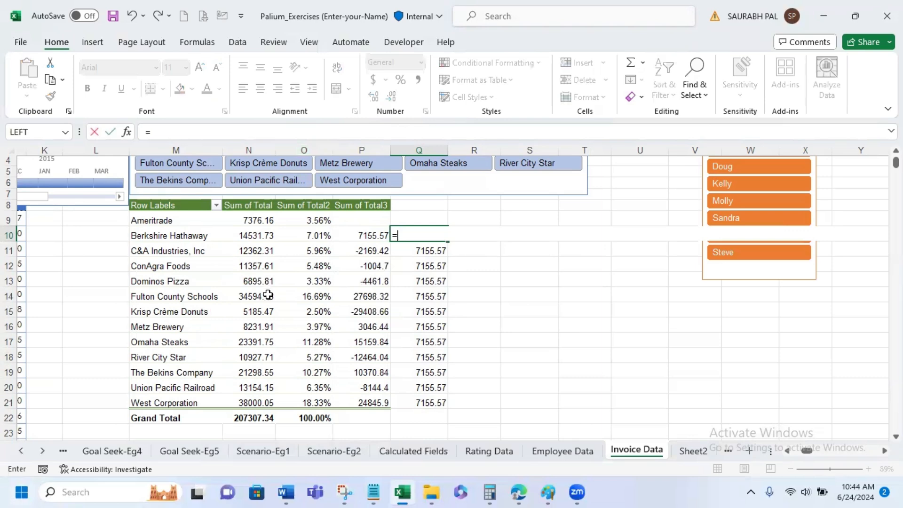
pyautogui.press('Return')
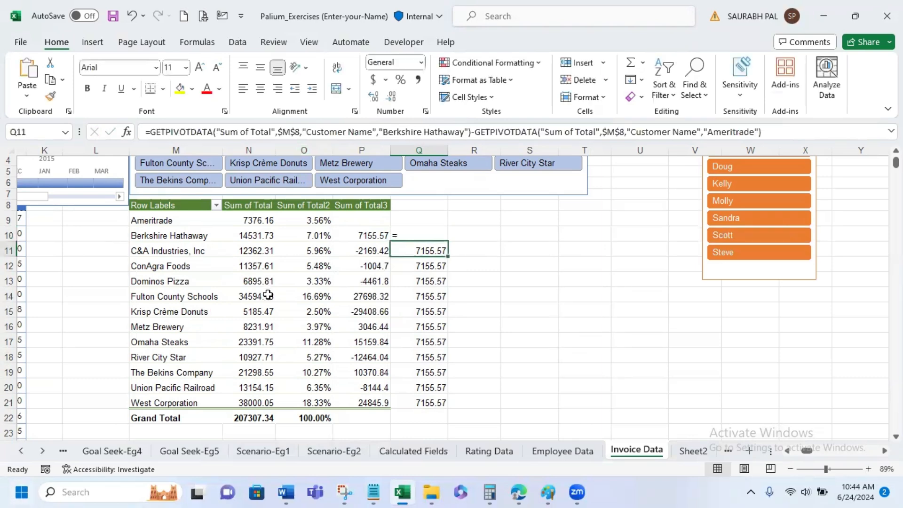
pyautogui.hotkey('ctrl', 'z')
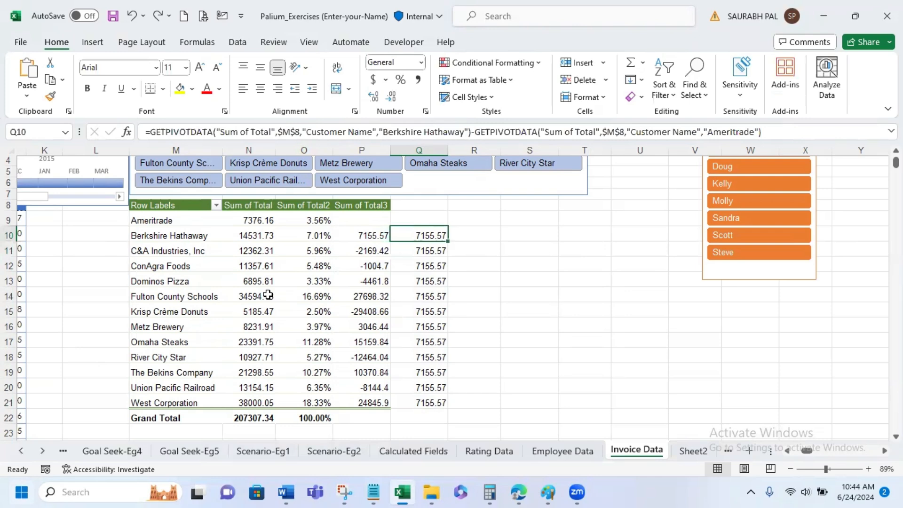
# - In cell Q11, enter a formula subtracting Berkshire Hathaway's Sum of Total from C&A Industries', referencing both PivotTable cells
pyautogui.press('Down')
pyautogui.write('=')
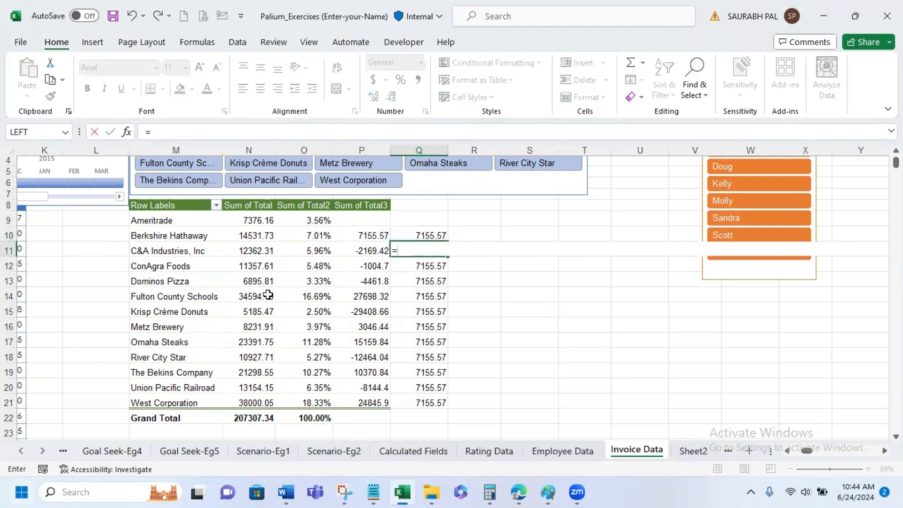
pyautogui.click(255, 248)
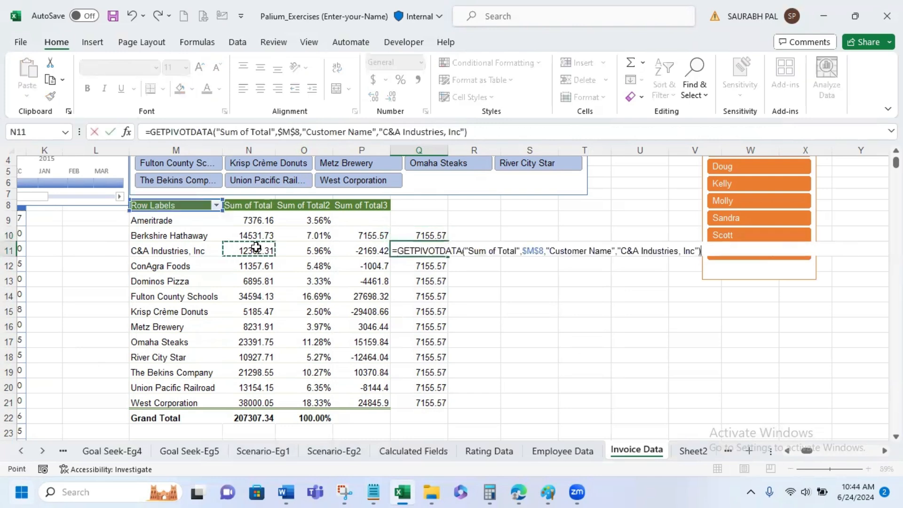
pyautogui.write('-')
pyautogui.click(256, 237)
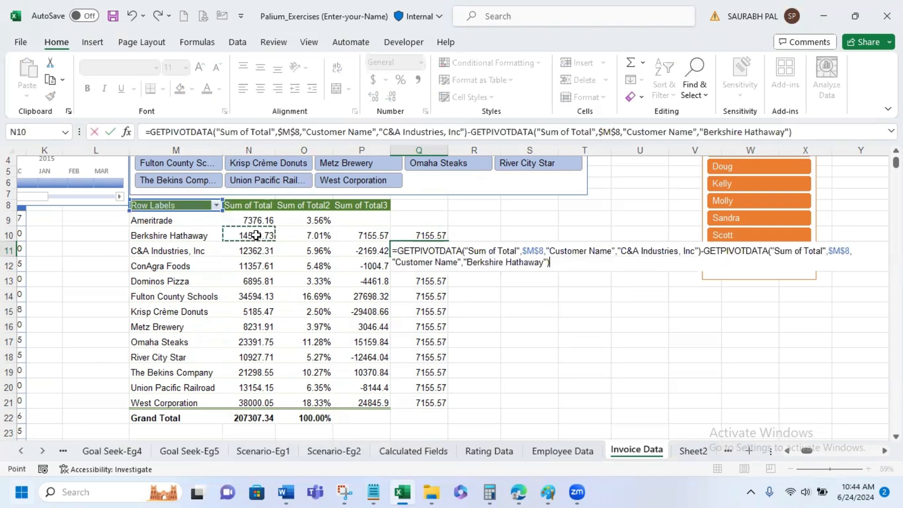
pyautogui.press('Return')
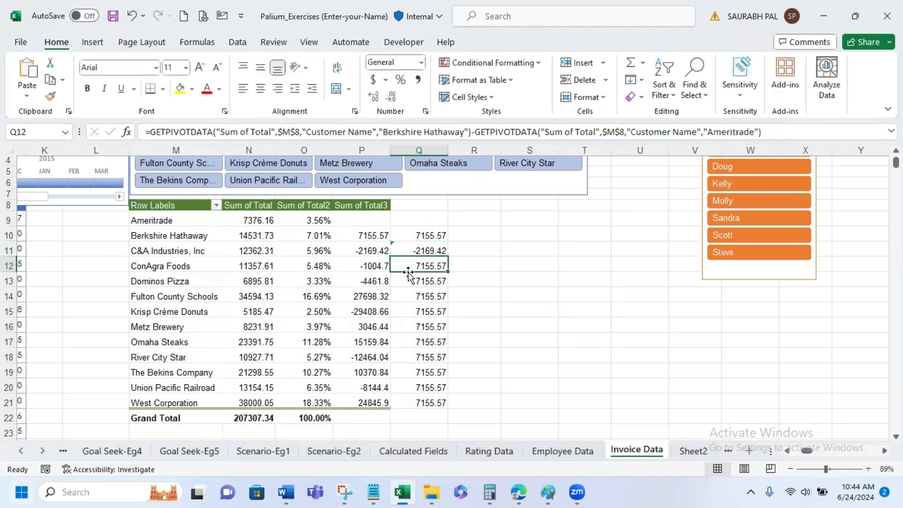
# - Clear the contents of the copied difference formulas in Q12:Q21
pyautogui.moveTo(413, 265); pyautogui.dragTo(411, 403)
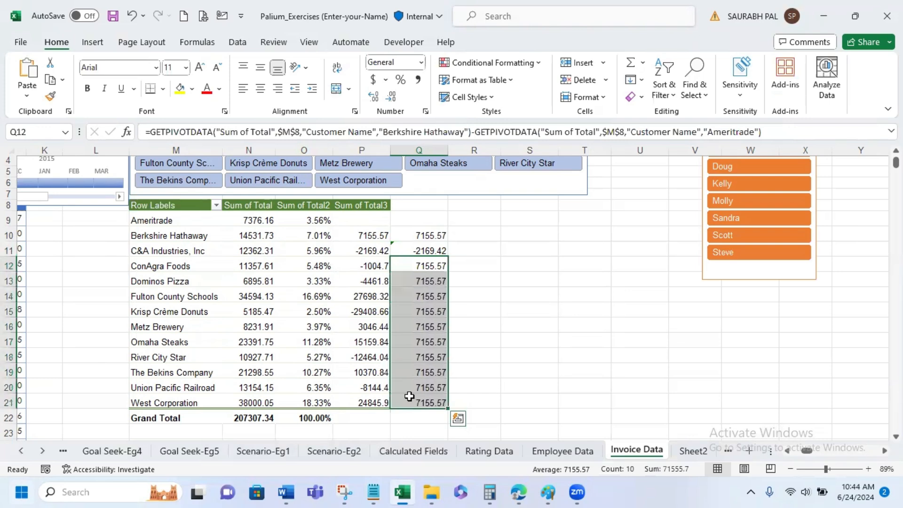
pyautogui.rightClick(411, 402)
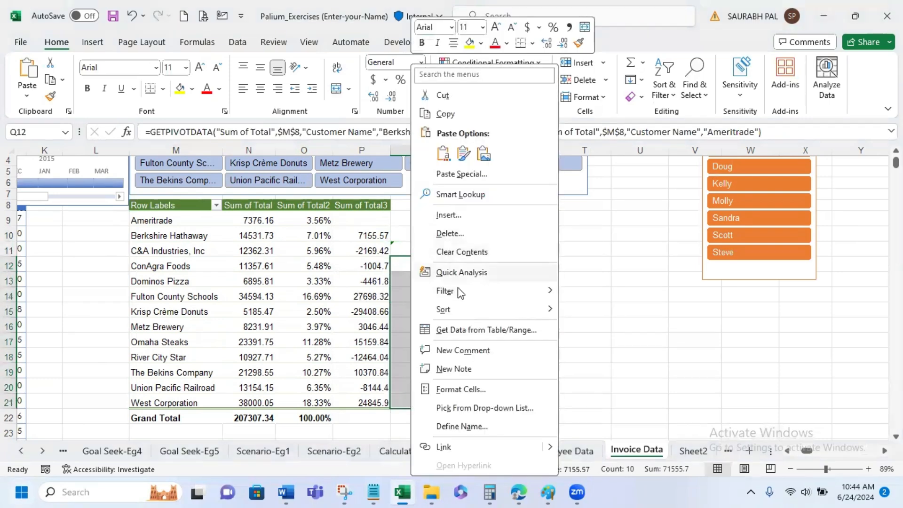
pyautogui.click(442, 252)
pyautogui.click(549, 308)
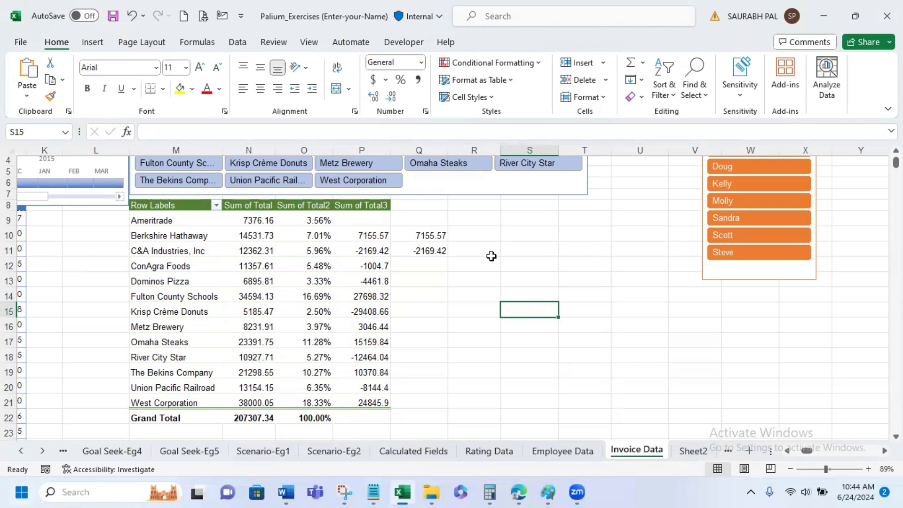
# - Trace the precedents of the difference formula in Q11 and remove the tracer arrows
pyautogui.click(420, 252)
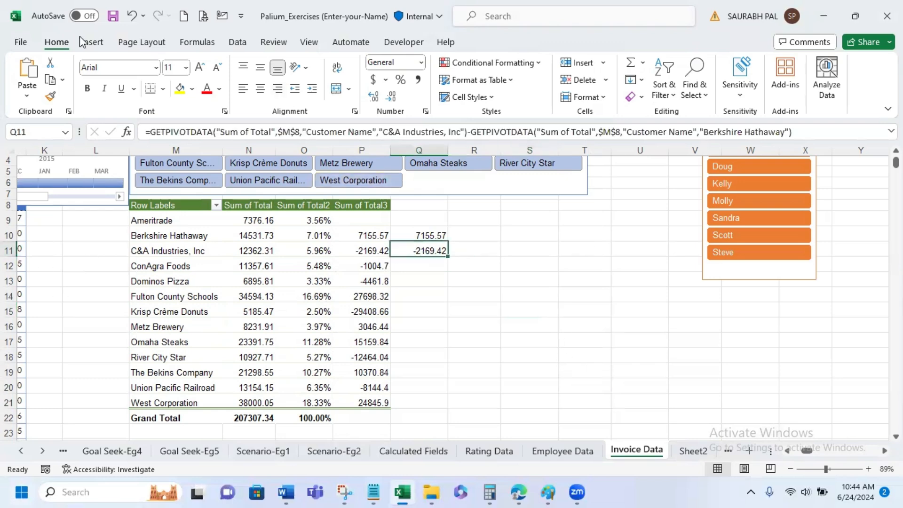
pyautogui.click(93, 43)
pyautogui.click(237, 42)
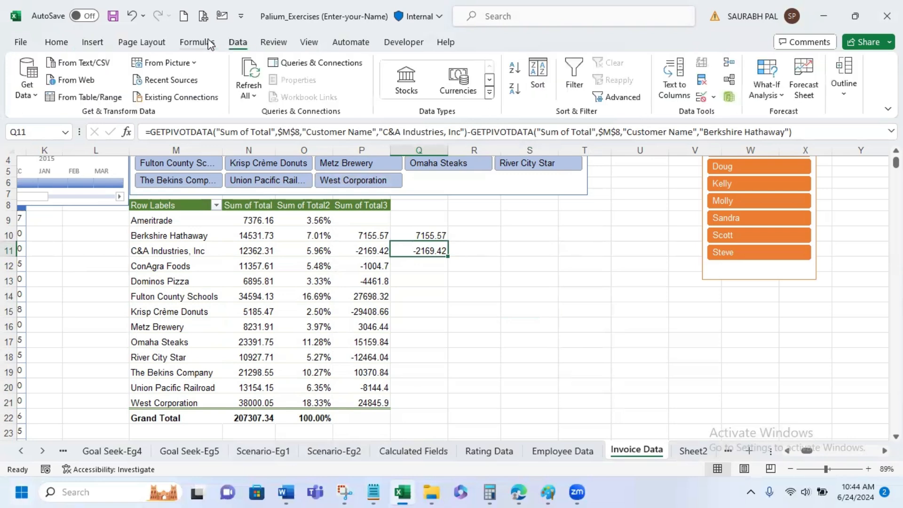
pyautogui.click(207, 44)
pyautogui.click(594, 66)
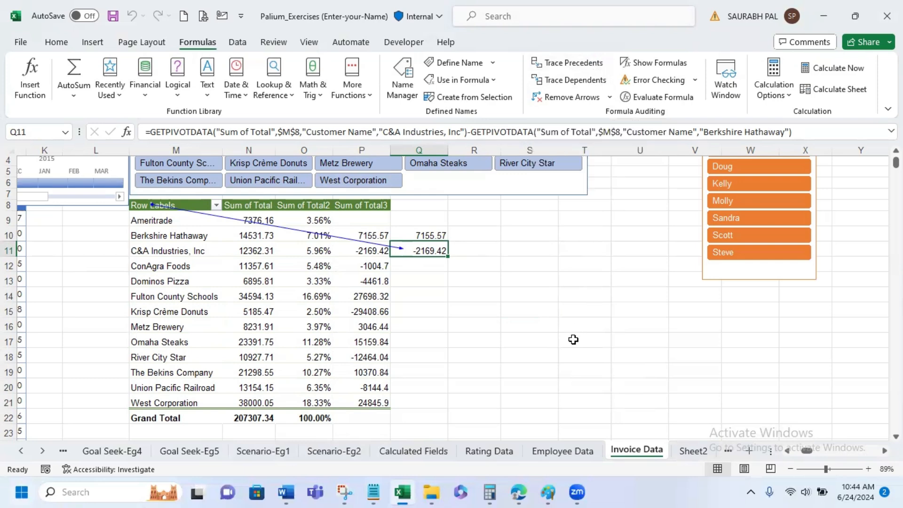
pyautogui.click(569, 97)
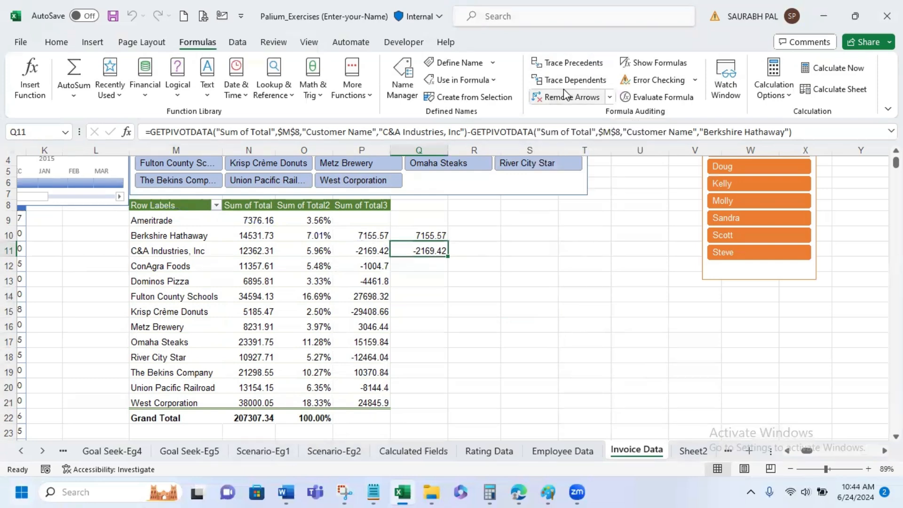
# - Examine the GETPIVOTDATA formulas in Q11 and Q10 against the customers' Sum of Total values in the PivotTable
pyautogui.doubleClick(427, 249)
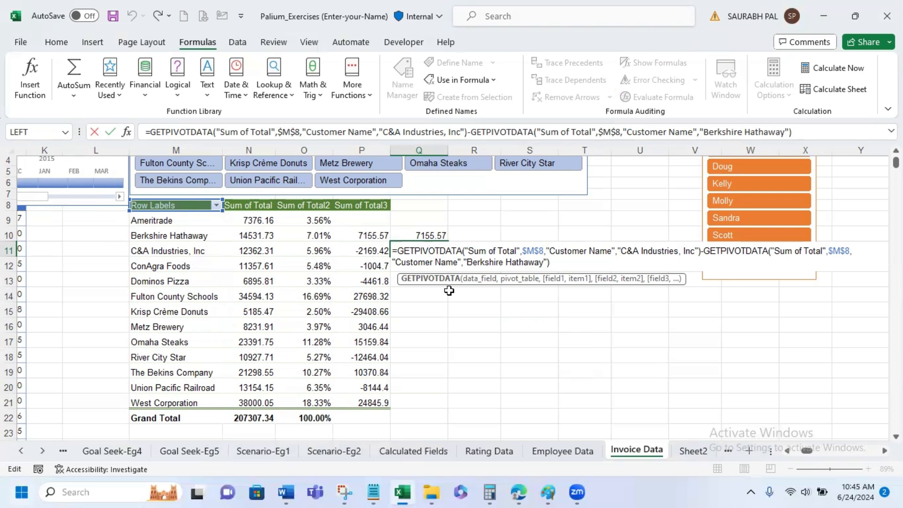
pyautogui.press('Return')
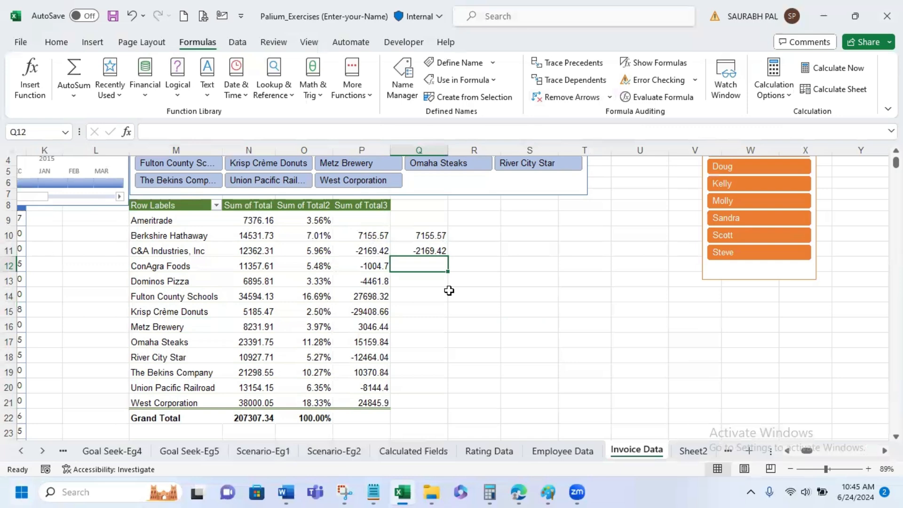
pyautogui.scroll(1, 450, 290)
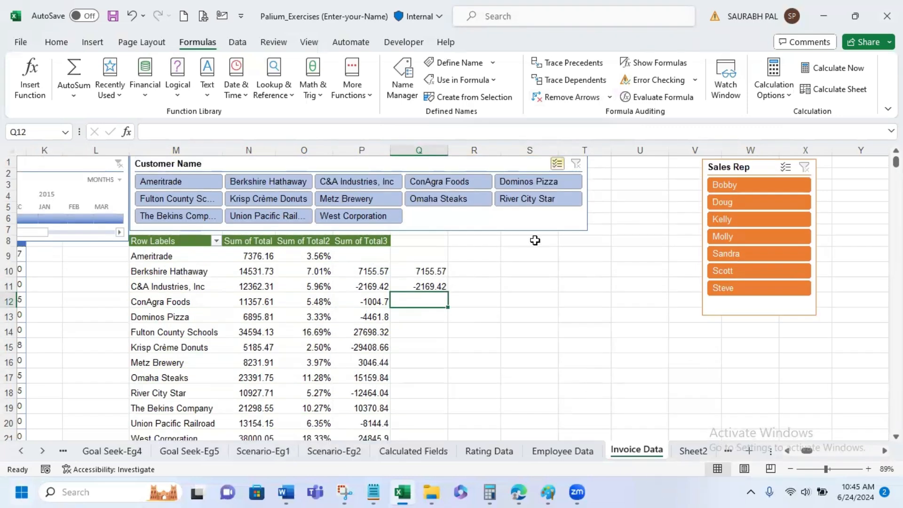
pyautogui.click(323, 280)
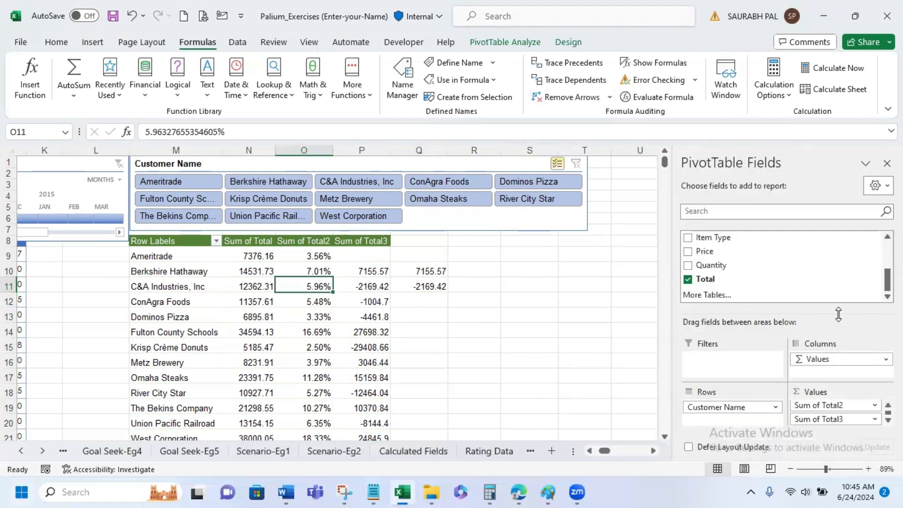
pyautogui.scroll(-1, 586, 343)
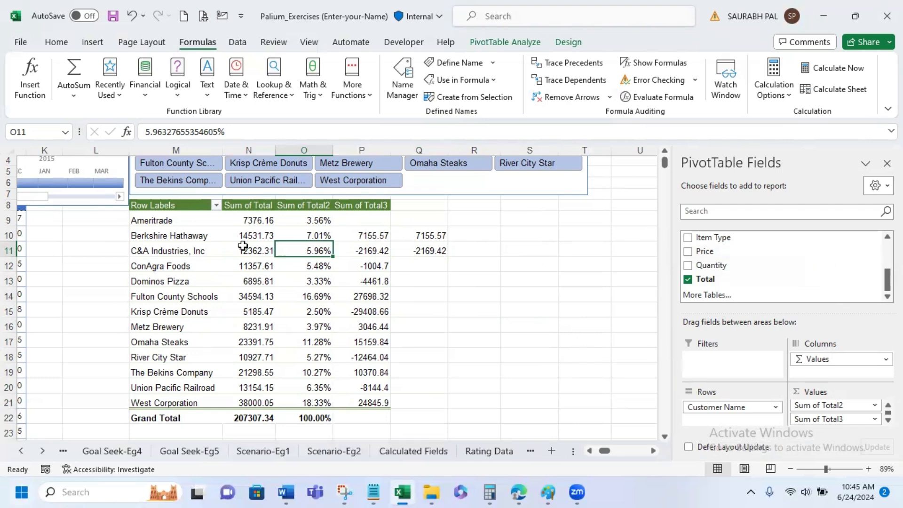
pyautogui.moveTo(258, 250)
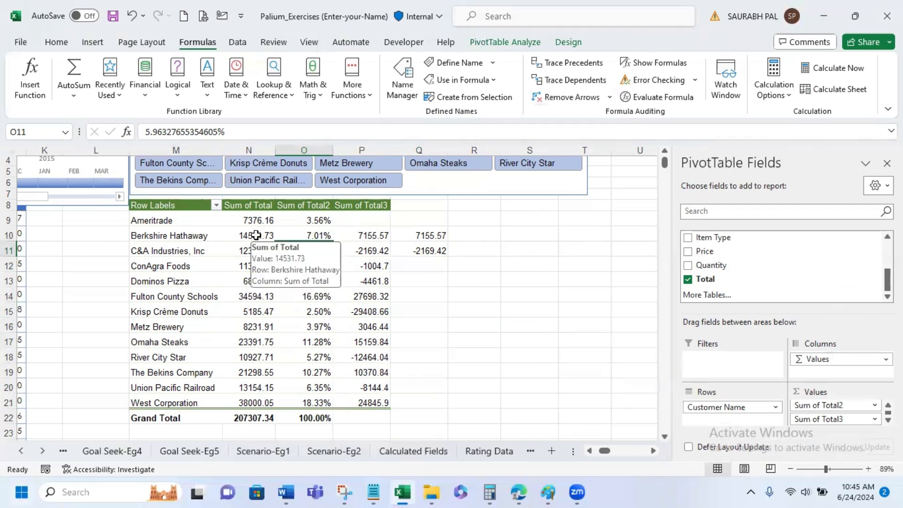
pyautogui.moveTo(188, 254)
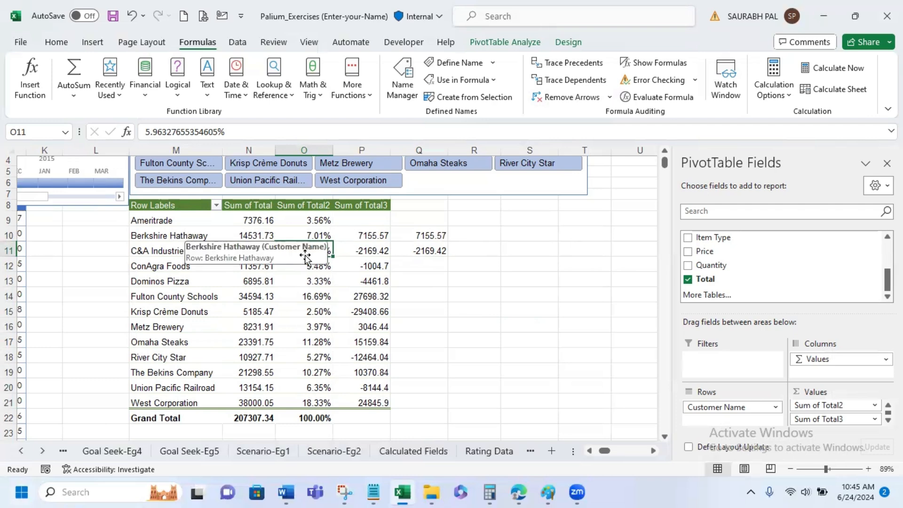
pyautogui.click(437, 240)
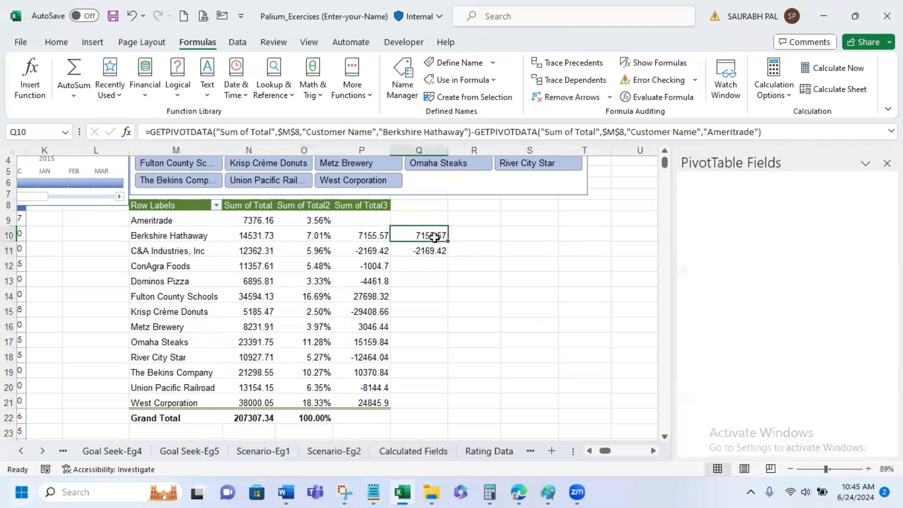
# - Try (next) as the base item in the Difference From settings of Sum of Total3
pyautogui.click(370, 228)
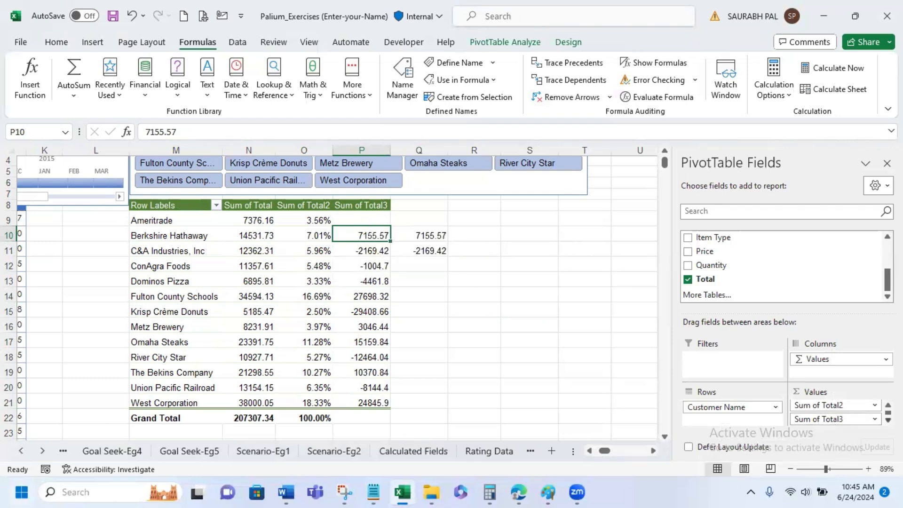
pyautogui.click(837, 419)
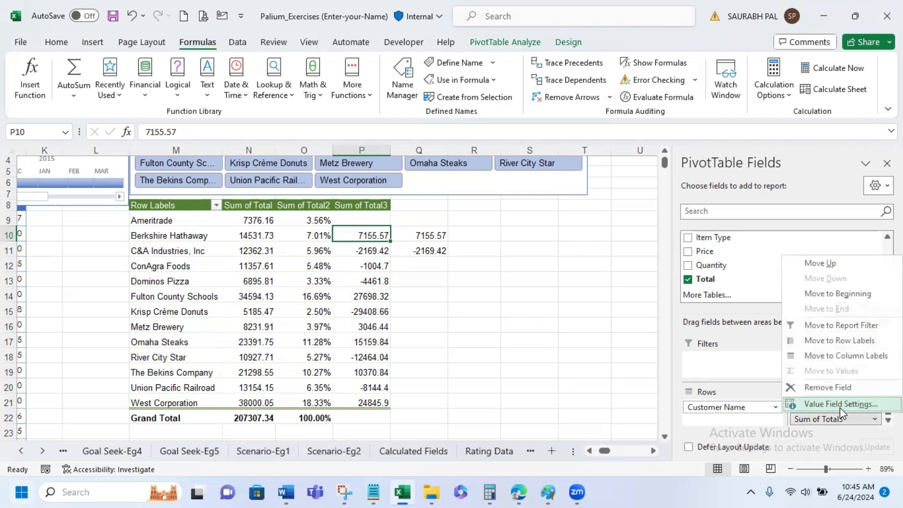
pyautogui.click(839, 403)
pyautogui.click(711, 171)
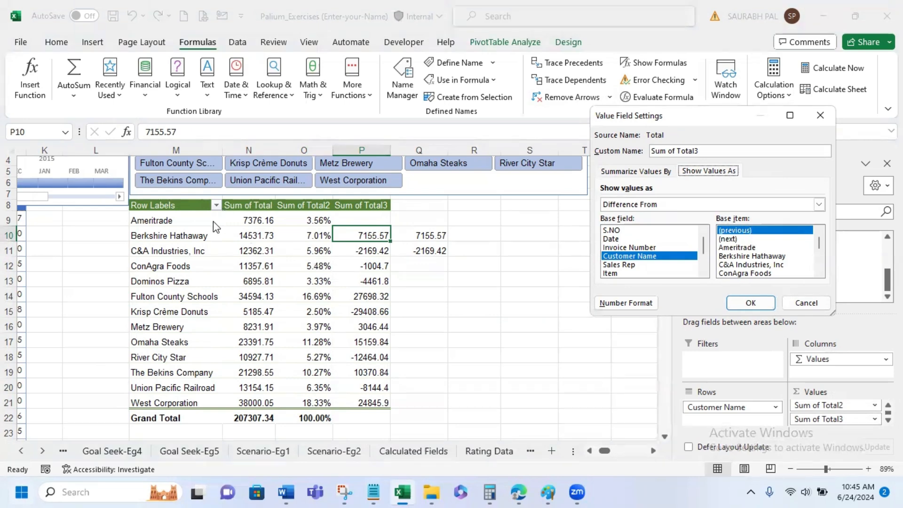
pyautogui.click(727, 239)
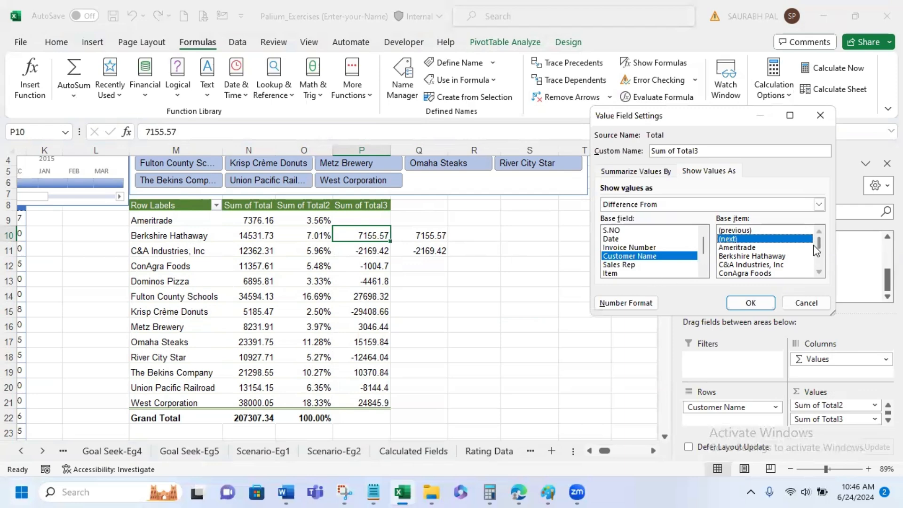
pyautogui.click(748, 303)
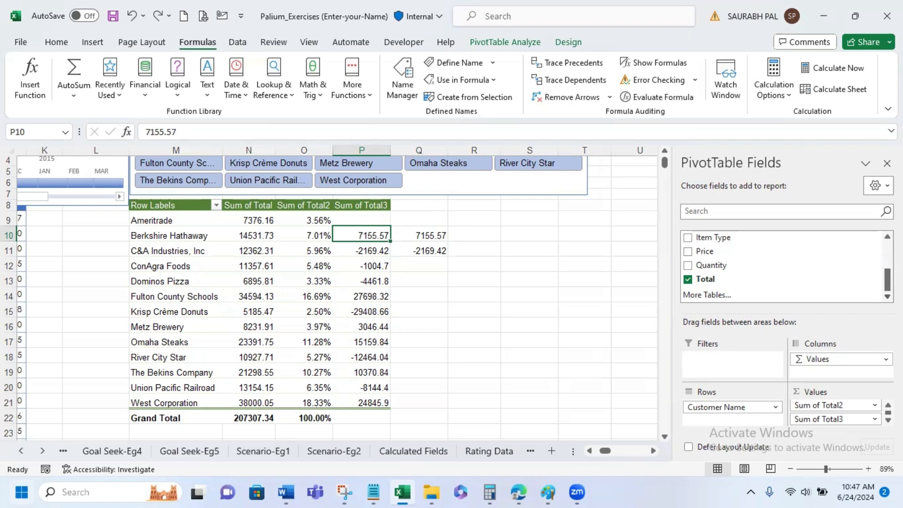
# - Add the Sales Rep field to the PivotTable and move it to the columns, allowing the adjacent formulas to be overwritten
pyautogui.scroll(2, 781, 265)
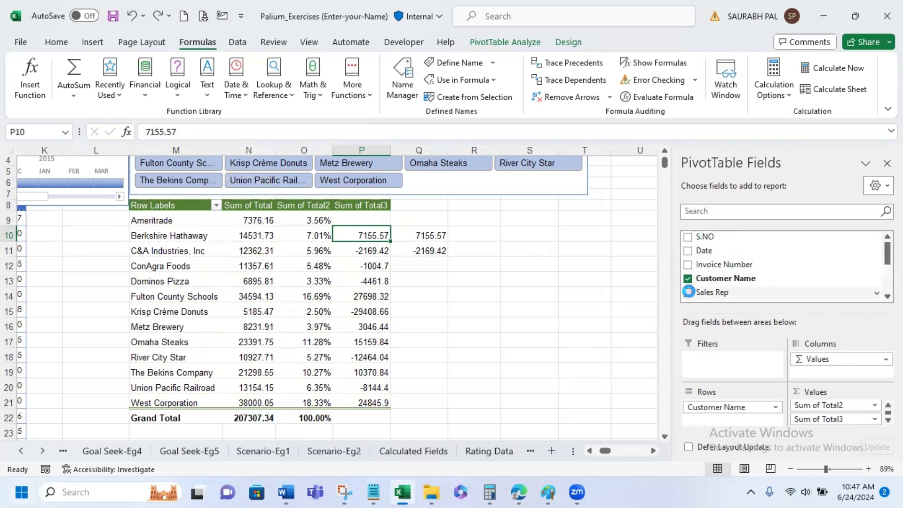
pyautogui.click(688, 292)
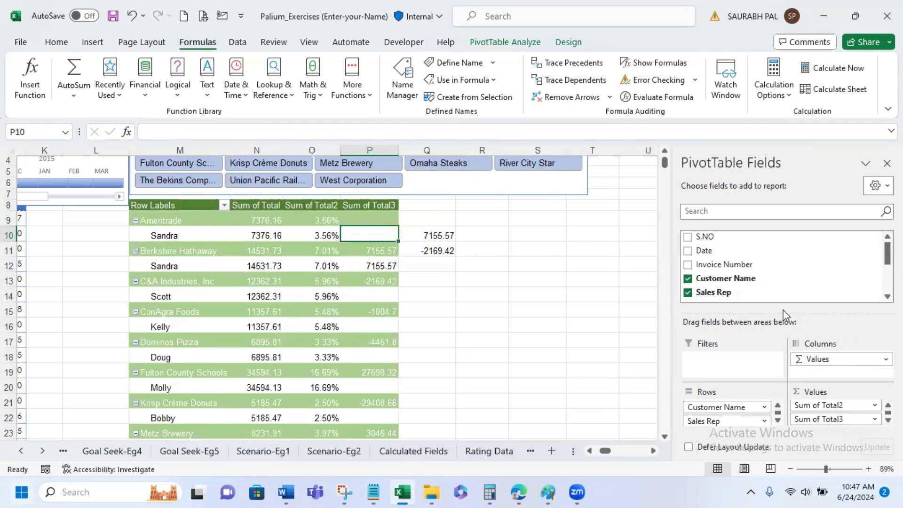
pyautogui.moveTo(743, 421); pyautogui.dragTo(828, 360)
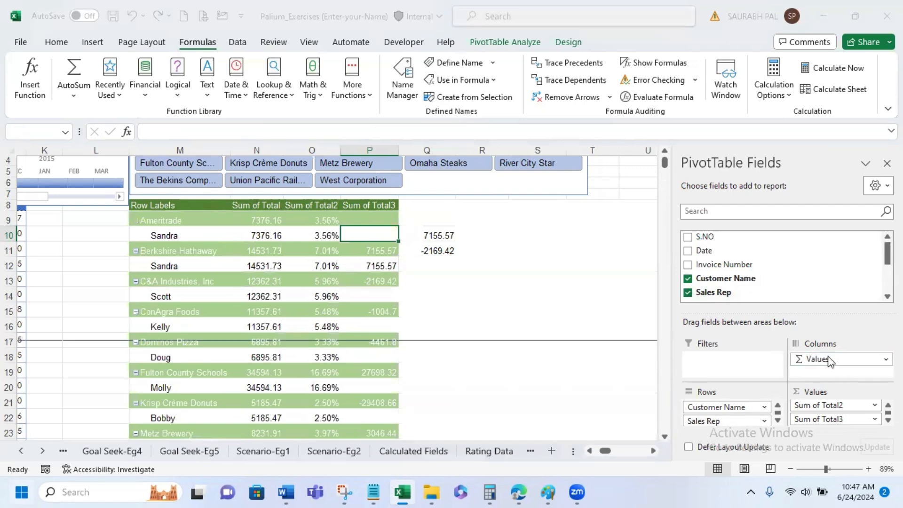
pyautogui.click(429, 281)
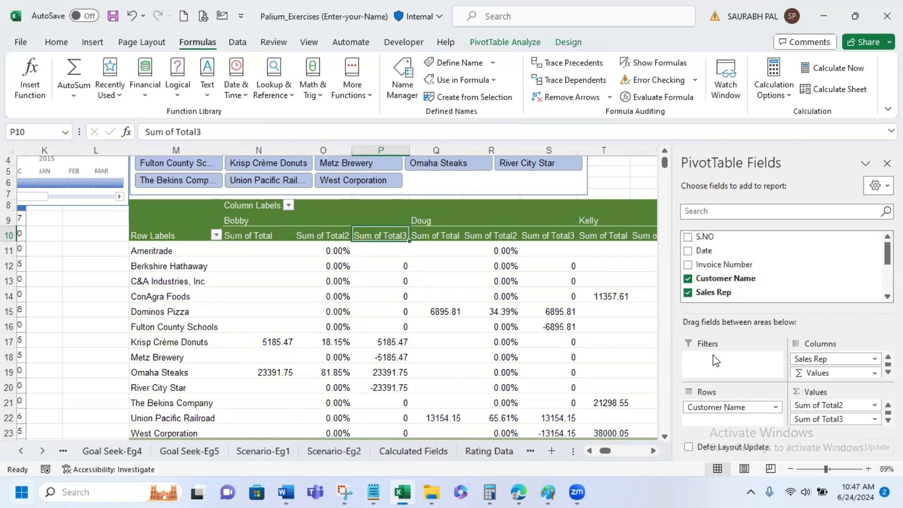
# - Move the Sales Rep field from the columns back to the rows, and from there to the report filter
pyautogui.moveTo(833, 358); pyautogui.dragTo(755, 420)
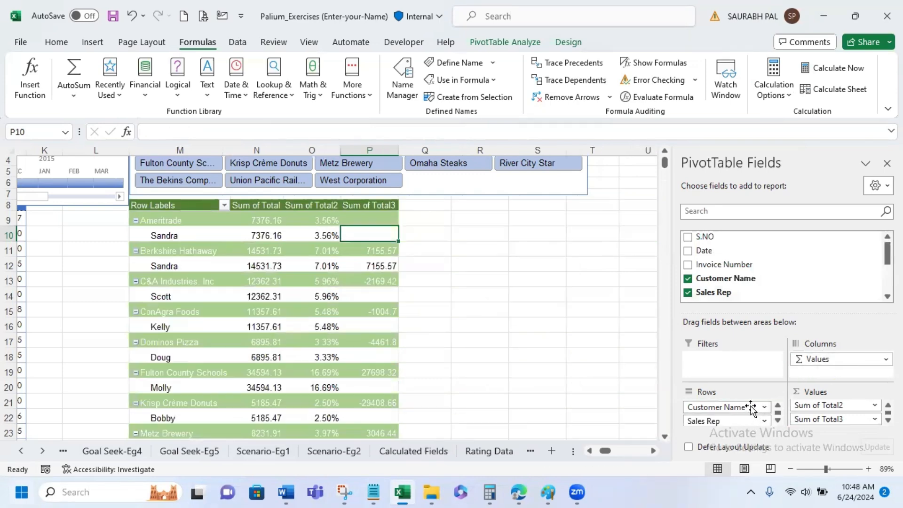
pyautogui.moveTo(749, 407); pyautogui.dragTo(724, 372)
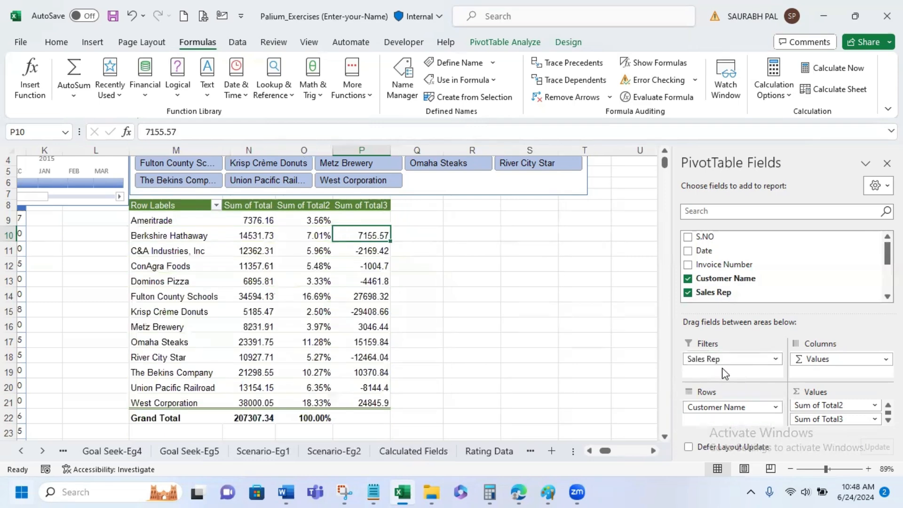
pyautogui.scroll(1, 454, 319)
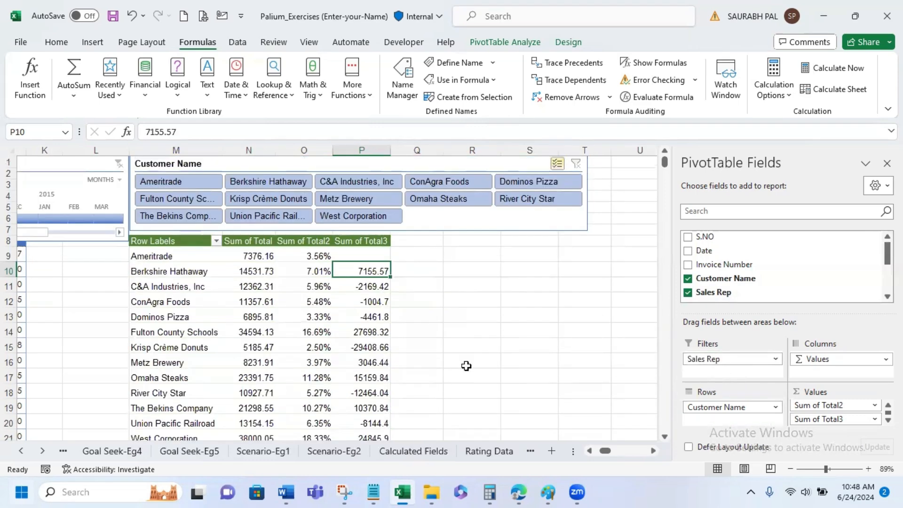
# - Delete the Customer Name slicer covering the report filter above the PivotTable
pyautogui.moveTo(589, 452); pyautogui.dragTo(590, 453)
pyautogui.click(372, 198)
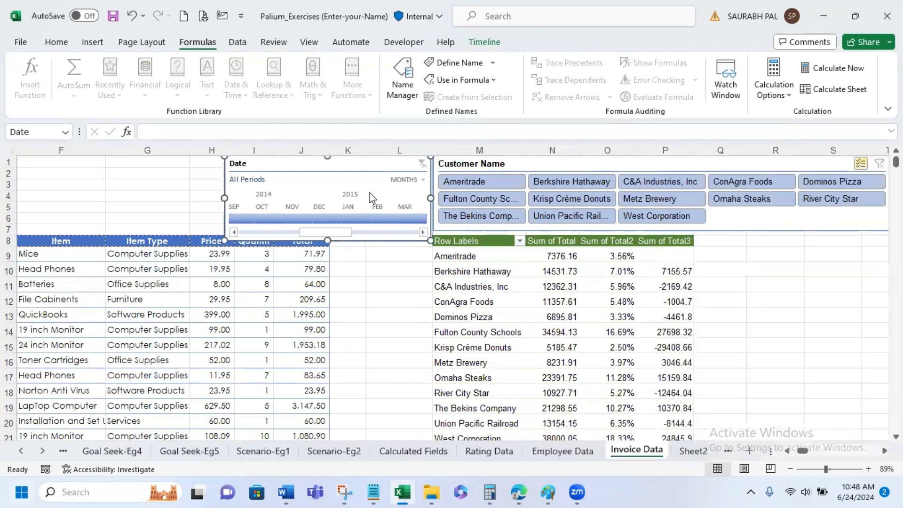
pyautogui.click(676, 165)
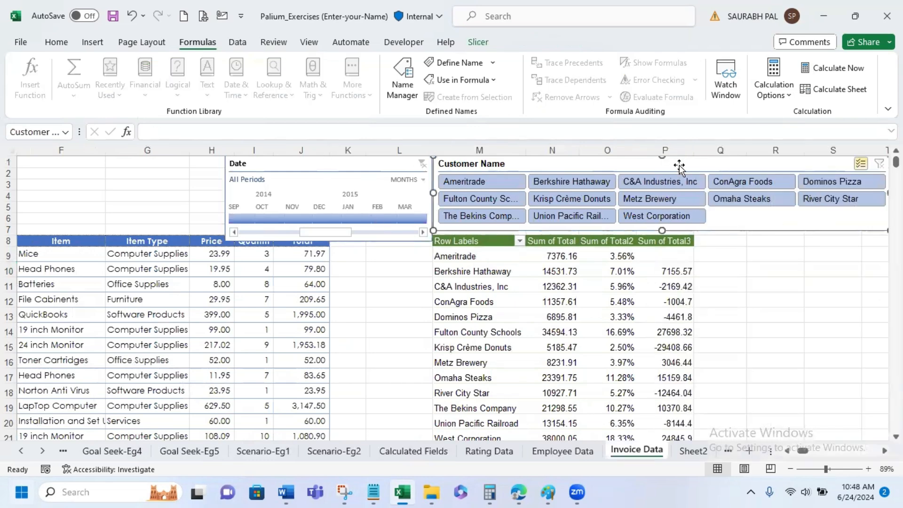
pyautogui.press('Delete')
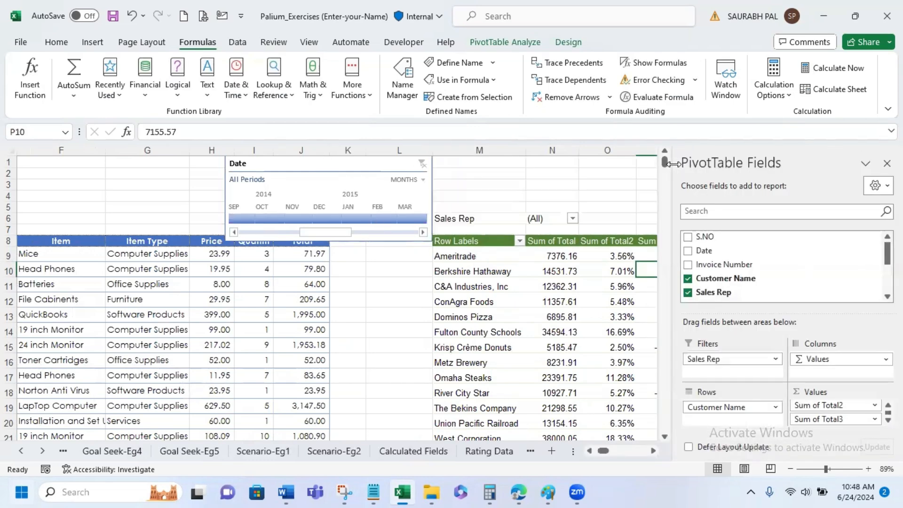
pyautogui.click(599, 196)
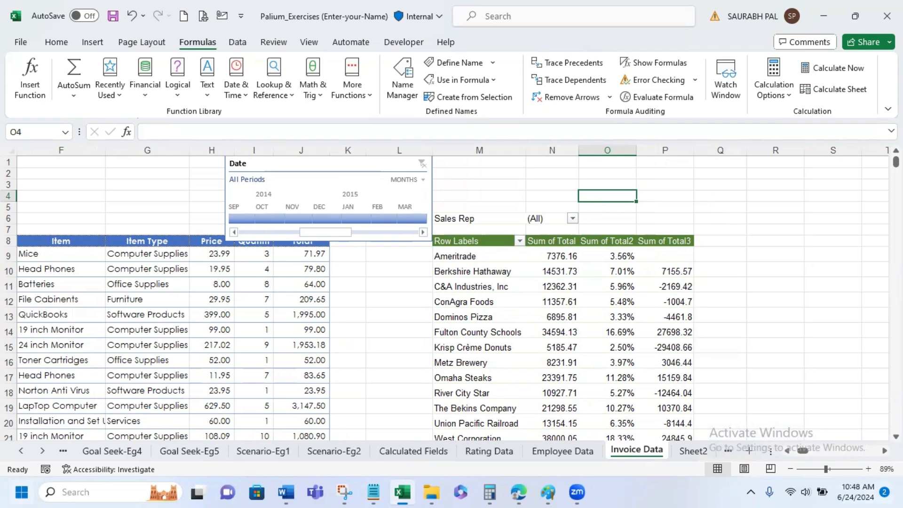
# - Filter the PivotTable by Sales Rep to show only the first sales rep in the list
pyautogui.scroll(-1, 565, 197)
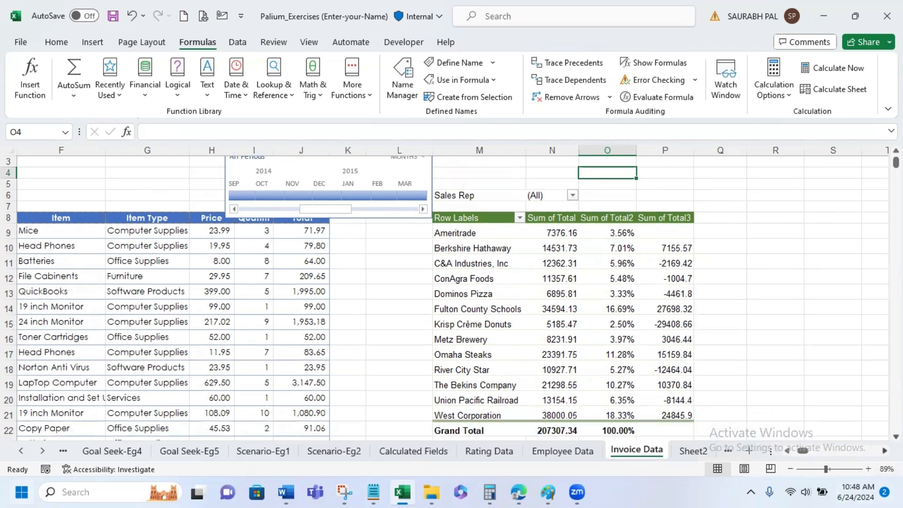
pyautogui.click(572, 196)
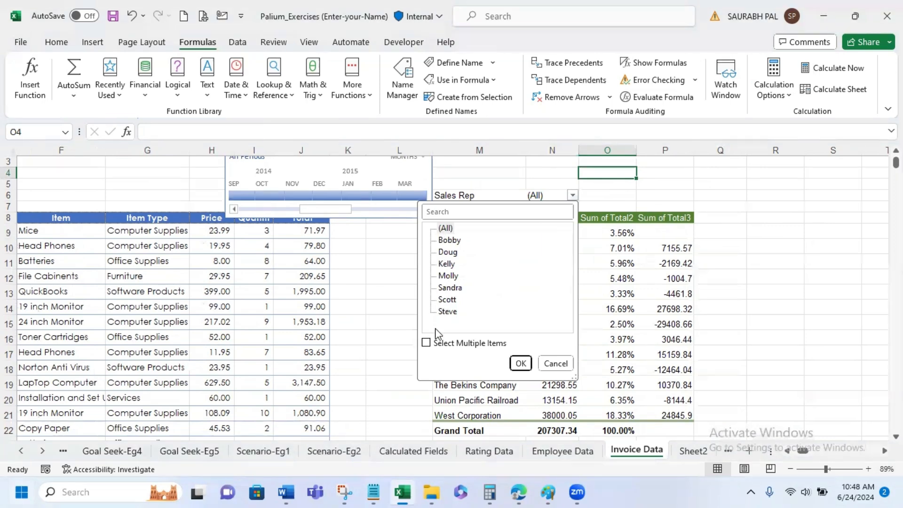
pyautogui.click(449, 240)
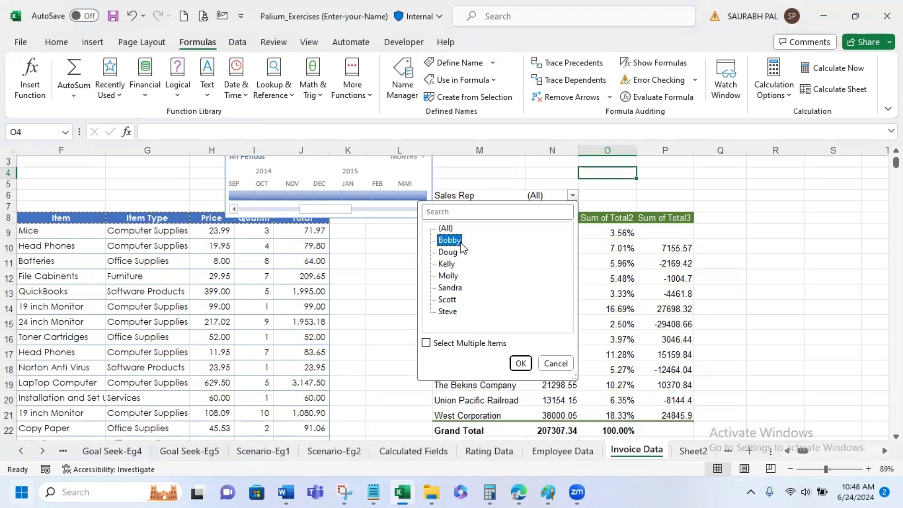
pyautogui.click(520, 363)
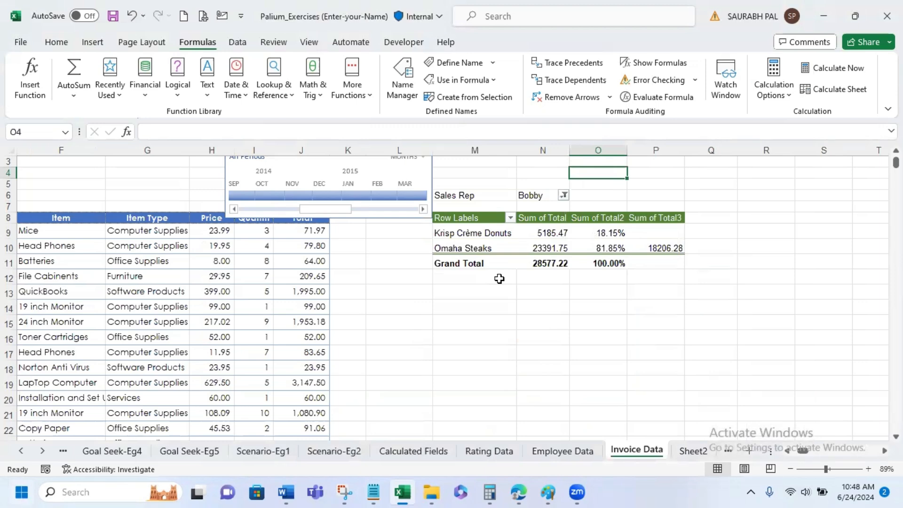
# - Allow multiple items in the Sales Rep report filter and add the third listed sales rep to the selection
pyautogui.click(563, 195)
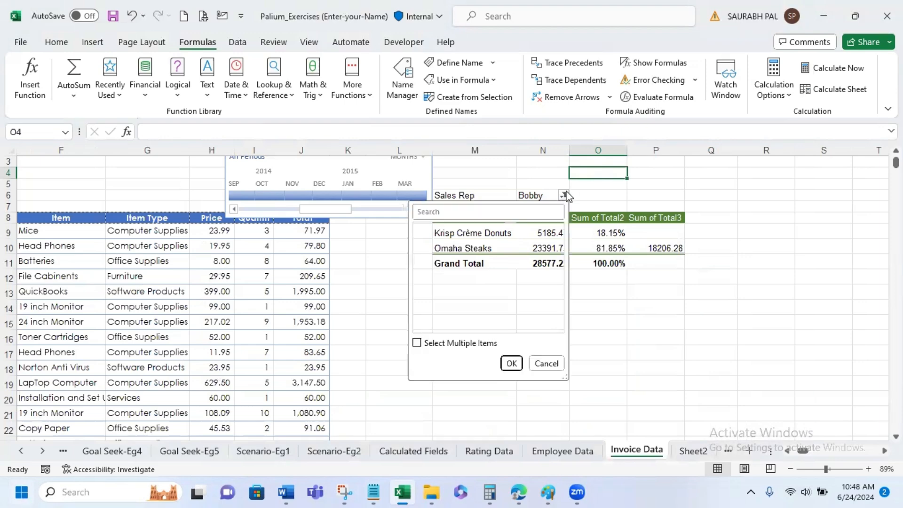
pyautogui.click(417, 343)
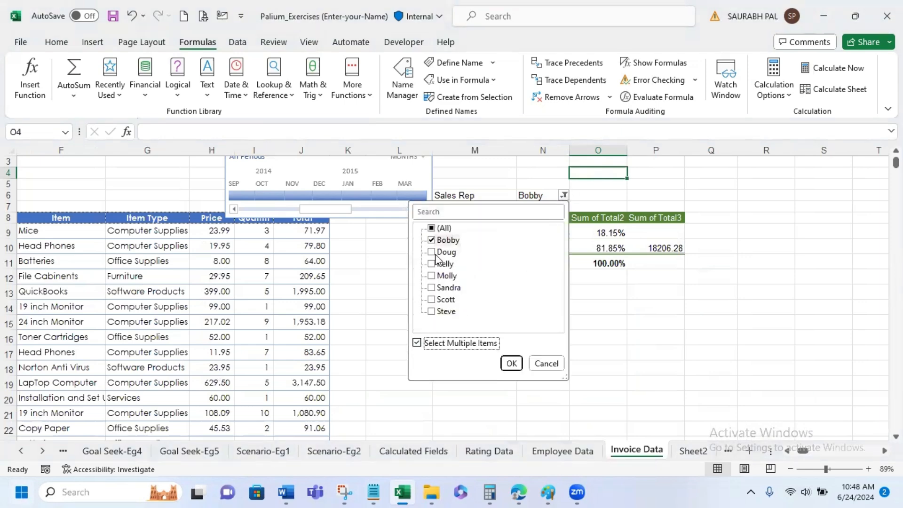
pyautogui.click(432, 265)
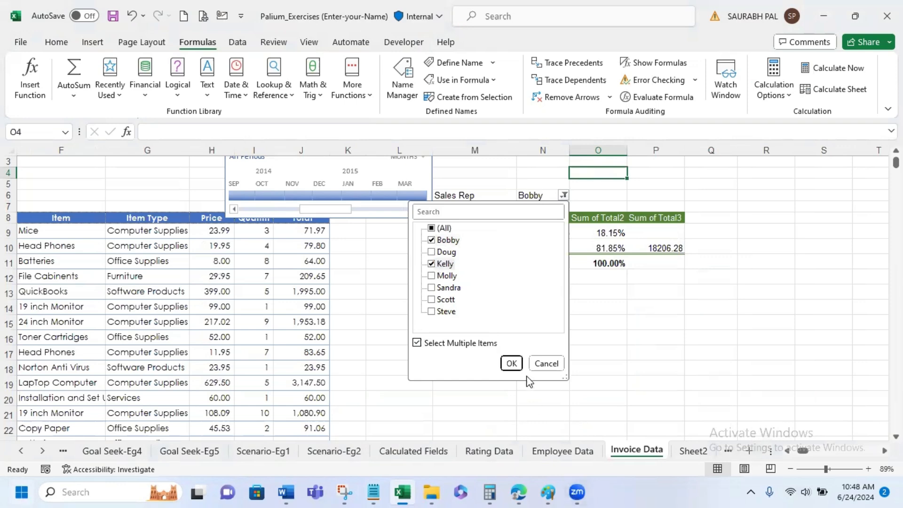
pyautogui.click(509, 363)
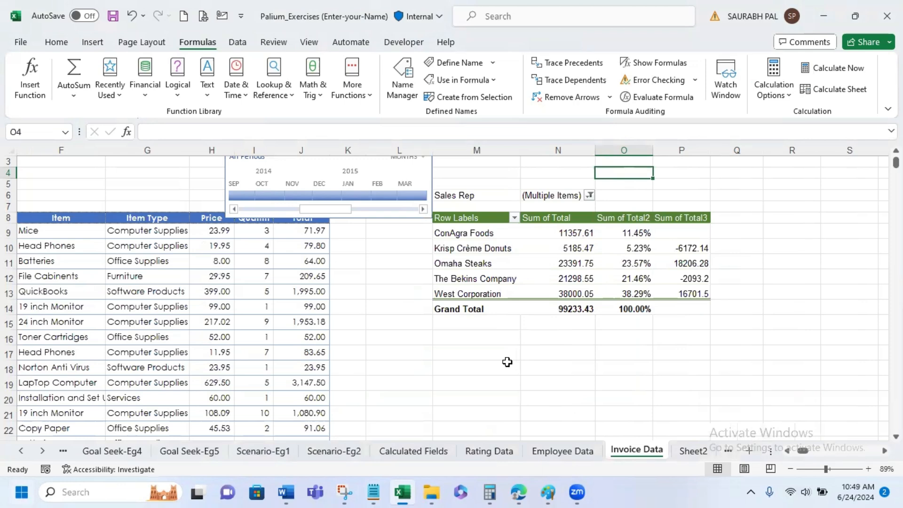
# - Turn off multiple item selection in the Sales Rep filter and show only the third listed sales rep
pyautogui.click(584, 186)
pyautogui.click(588, 194)
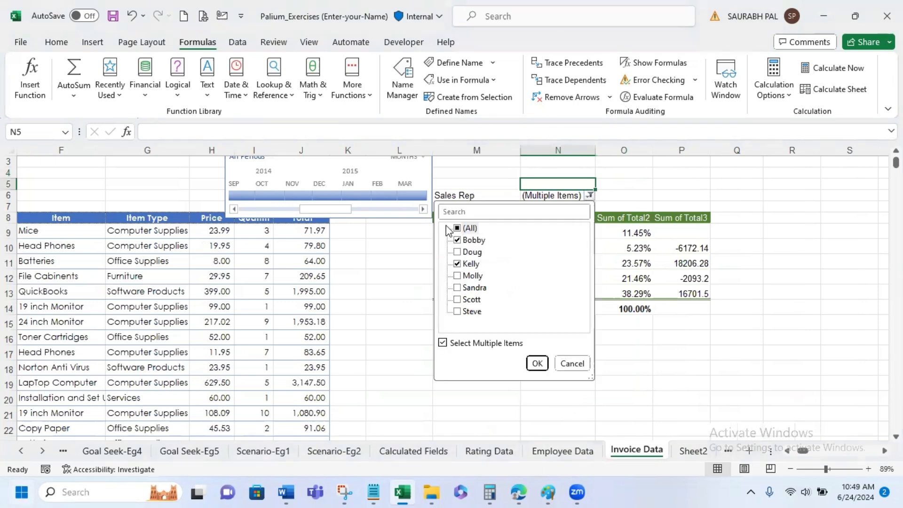
pyautogui.click(443, 343)
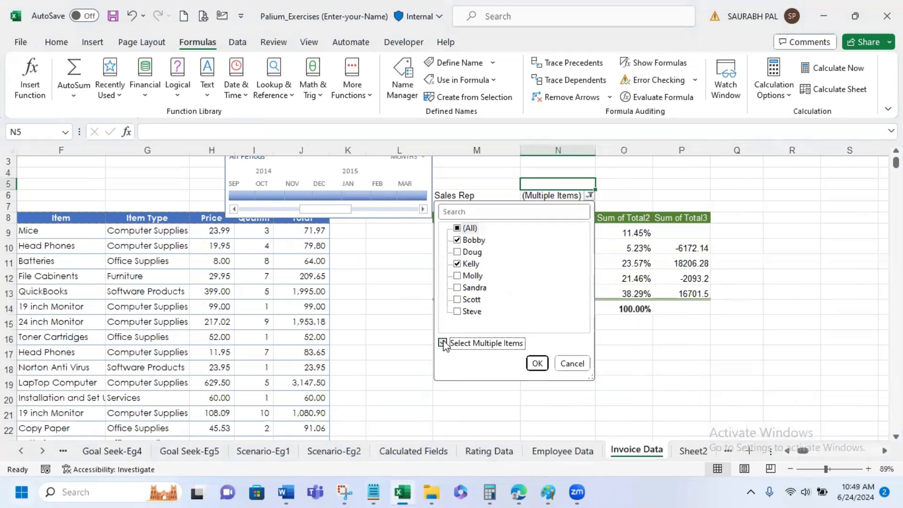
pyautogui.click(463, 264)
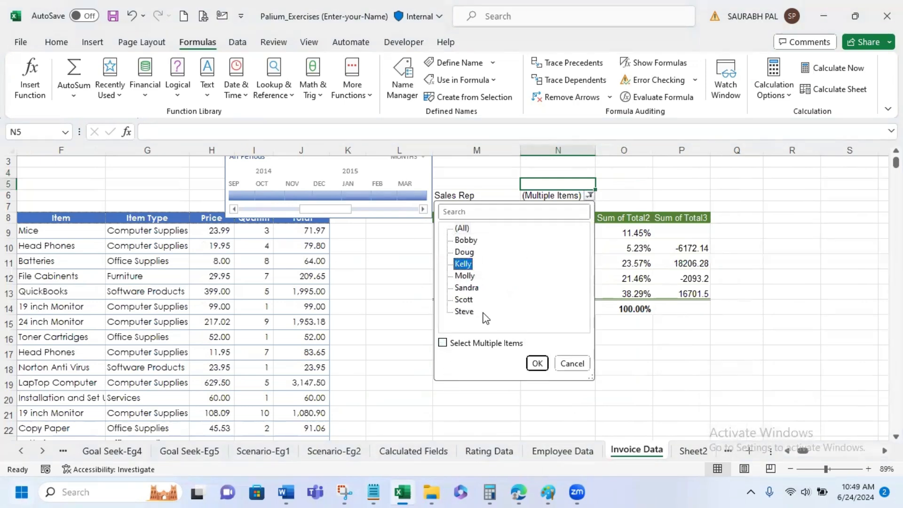
pyautogui.click(536, 363)
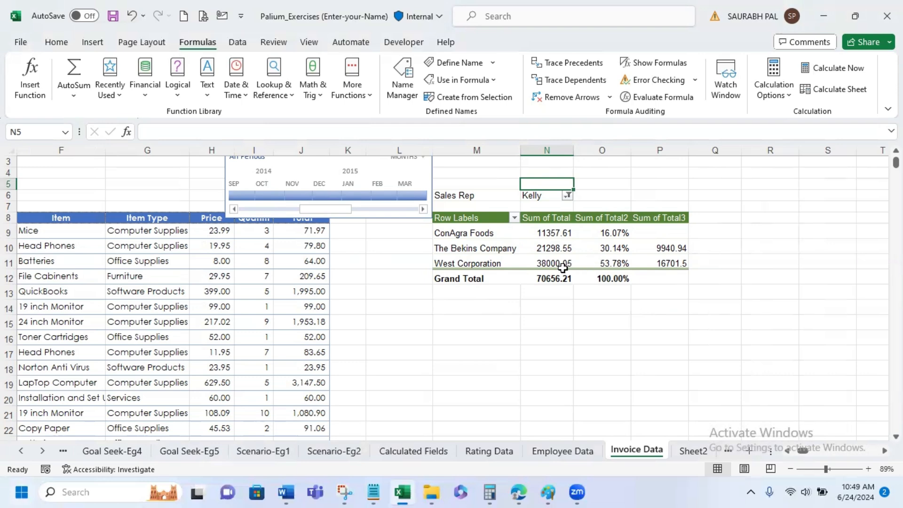
# - Add the Item field to the PivotTable's report filter below Sales Rep and filter it to 19 inch Monitor
pyautogui.click(594, 239)
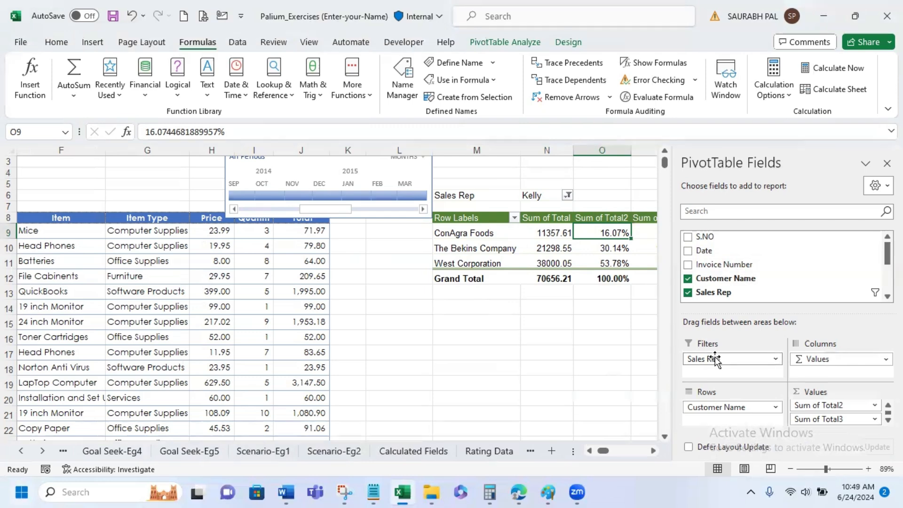
pyautogui.moveTo(715, 356); pyautogui.dragTo(744, 373)
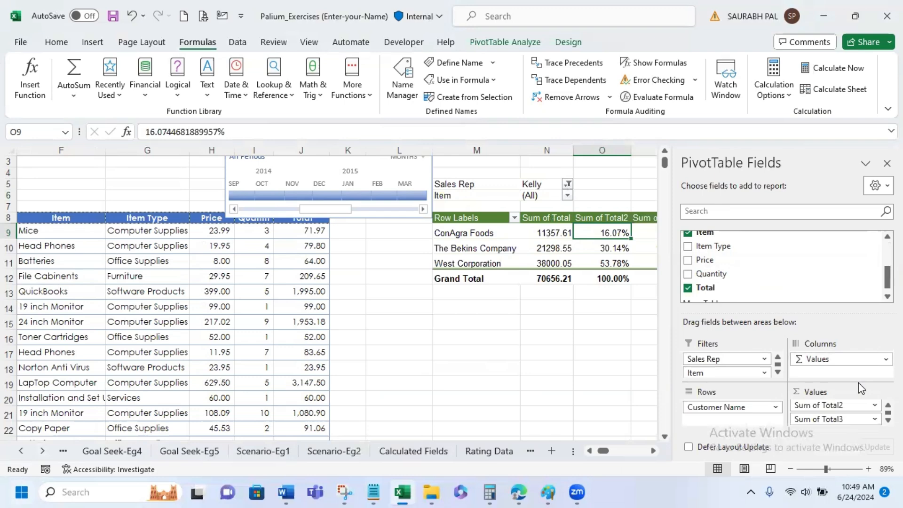
pyautogui.click(576, 195)
pyautogui.click(569, 198)
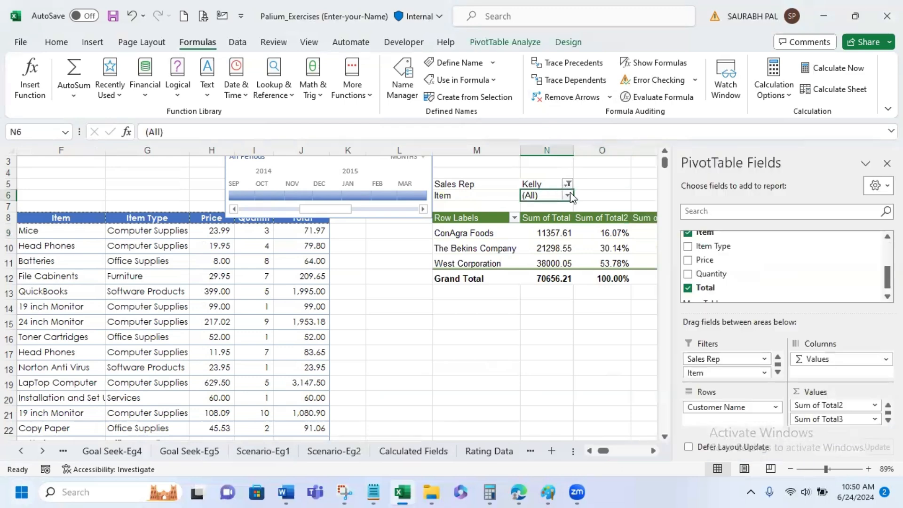
pyautogui.click(568, 196)
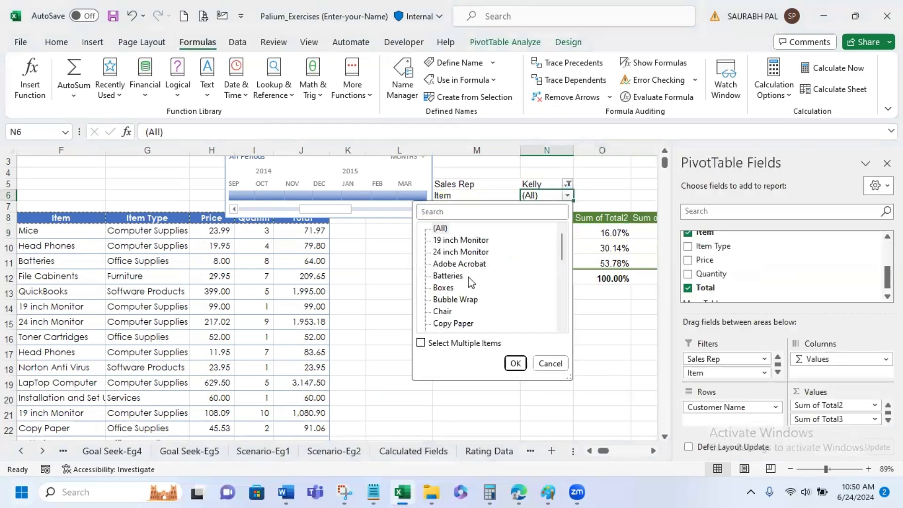
pyautogui.click(461, 240)
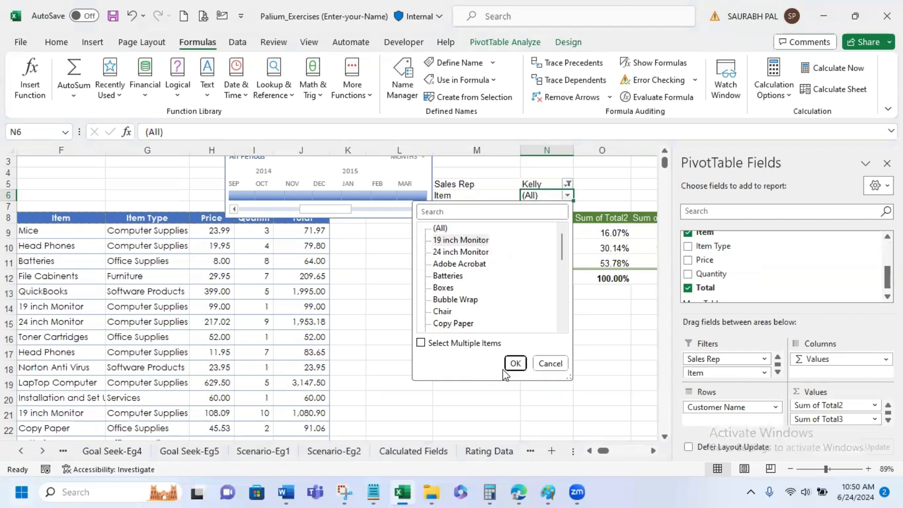
pyautogui.click(516, 363)
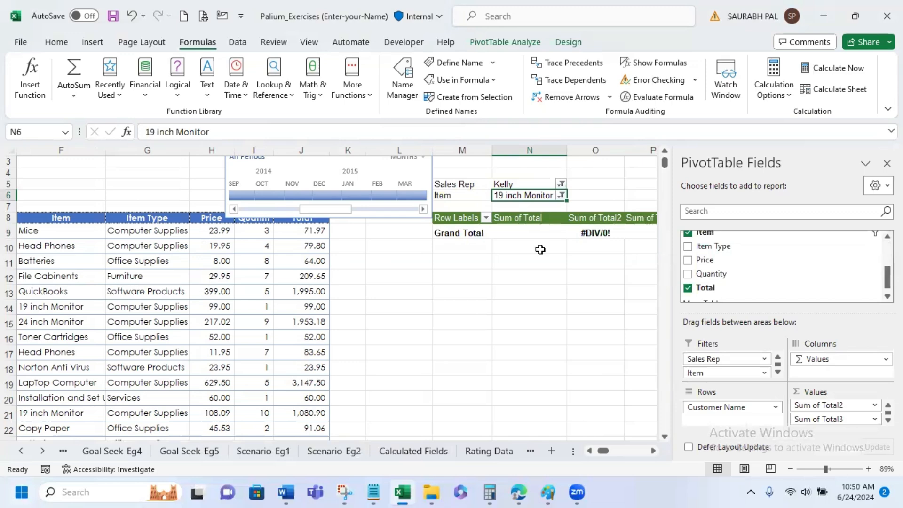
# - Change the Item report filter to 24 inch Monitor and review the filtered PivotTable beside the source data
pyautogui.click(561, 195)
pyautogui.click(468, 252)
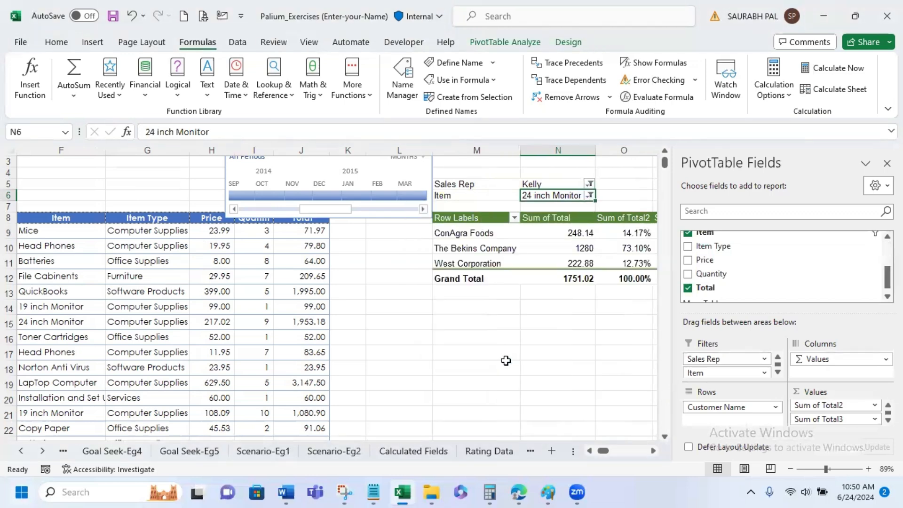
pyautogui.click(652, 451)
pyautogui.click(653, 451)
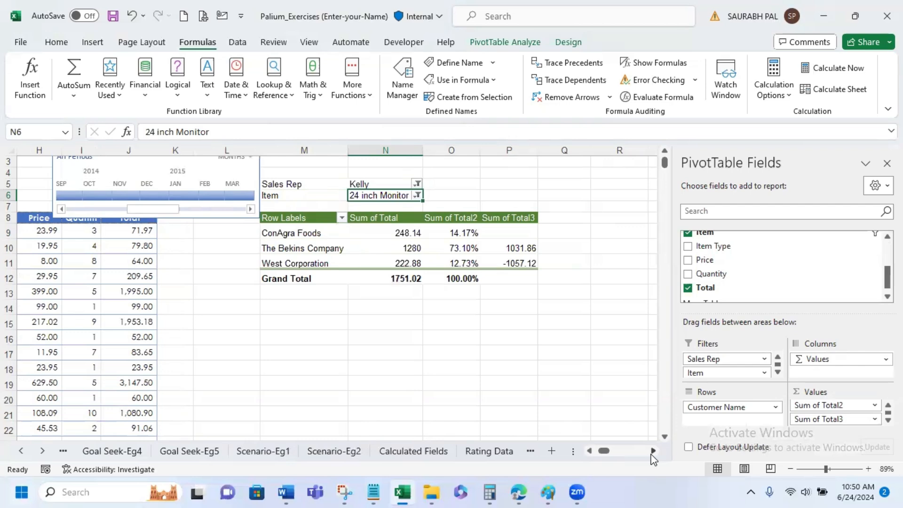
pyautogui.click(596, 450)
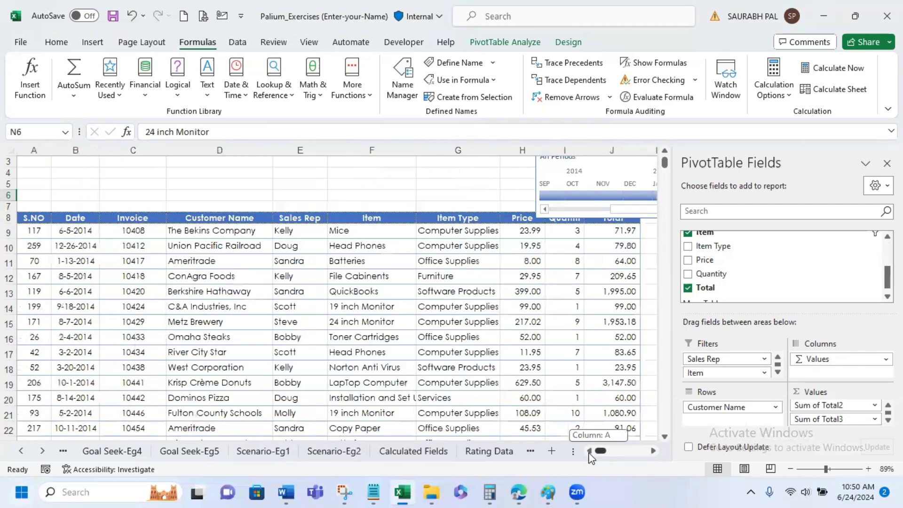
pyautogui.click(652, 451)
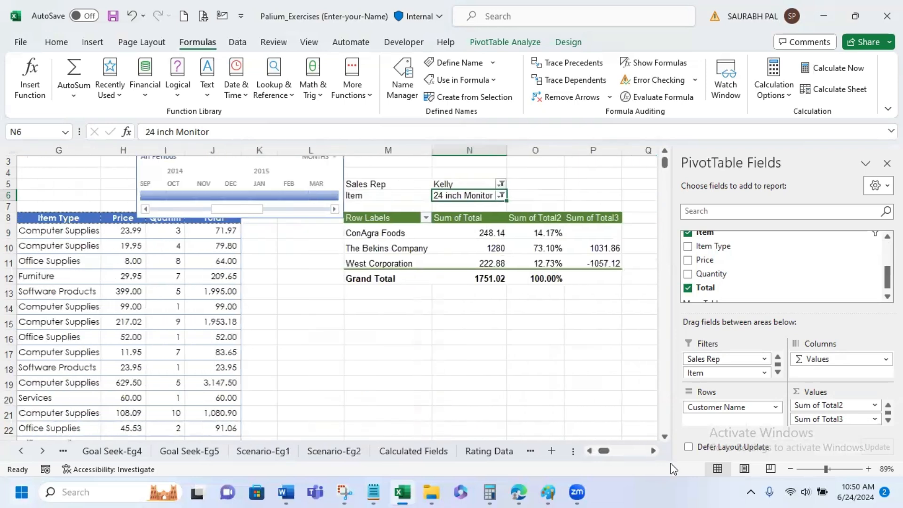
# - Reset both the Item and Sales Rep report filters to (All) and leave the PivotTable
pyautogui.click(502, 195)
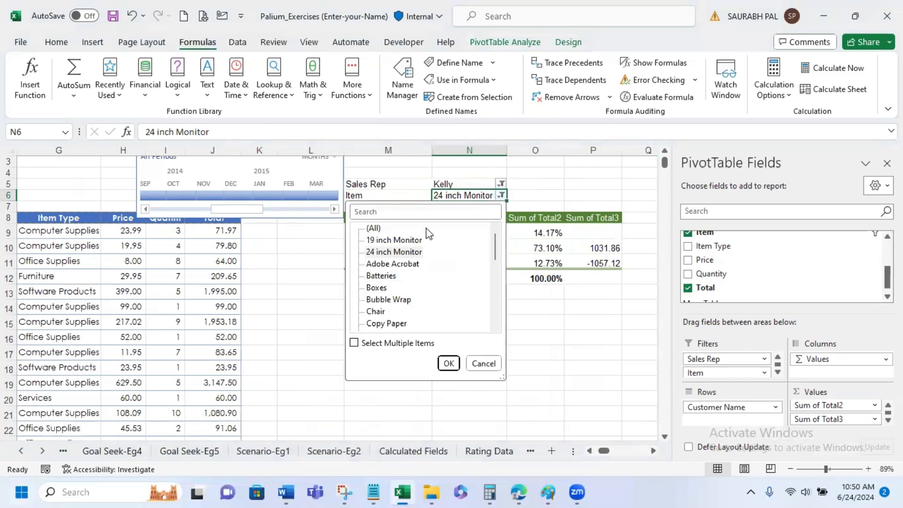
pyautogui.click(373, 228)
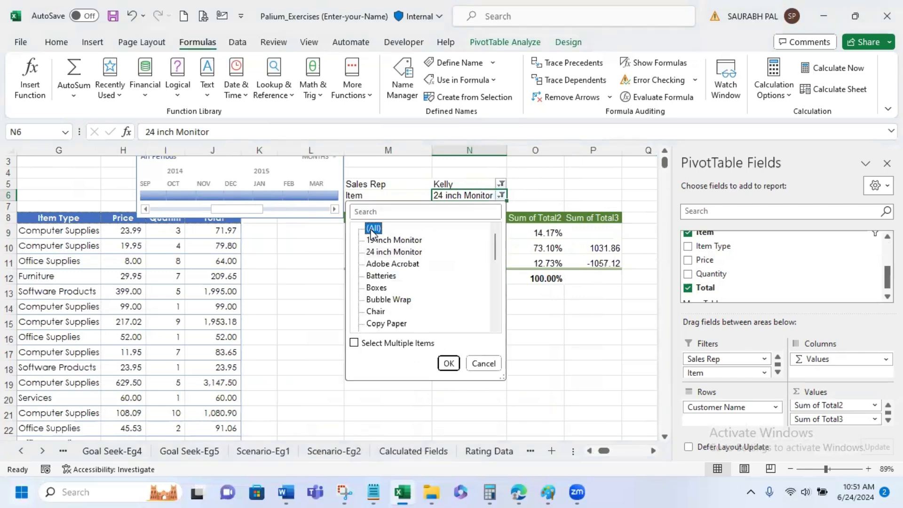
pyautogui.click(448, 363)
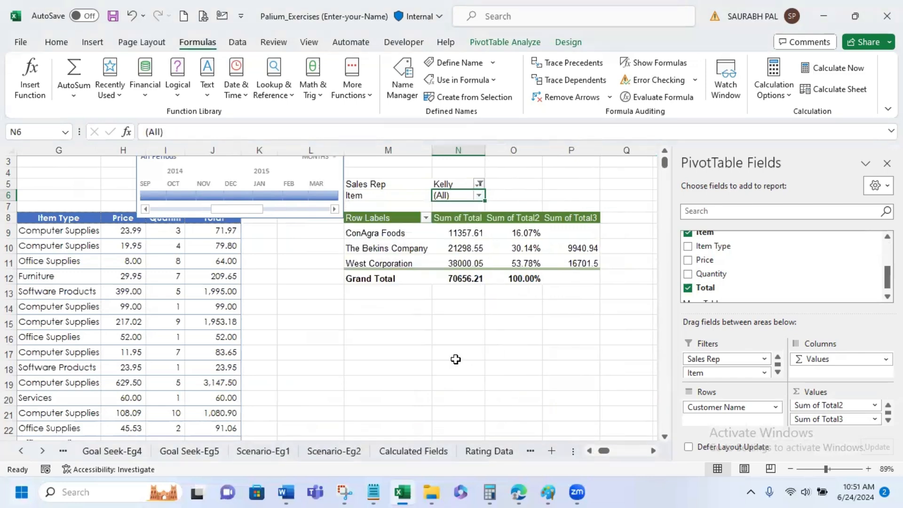
pyautogui.click(478, 184)
pyautogui.click(353, 218)
pyautogui.click(427, 353)
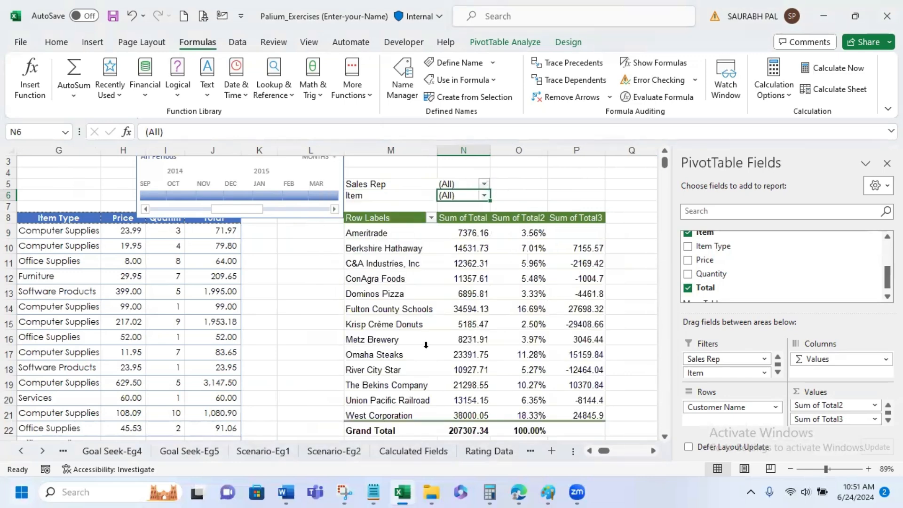
pyautogui.click(643, 301)
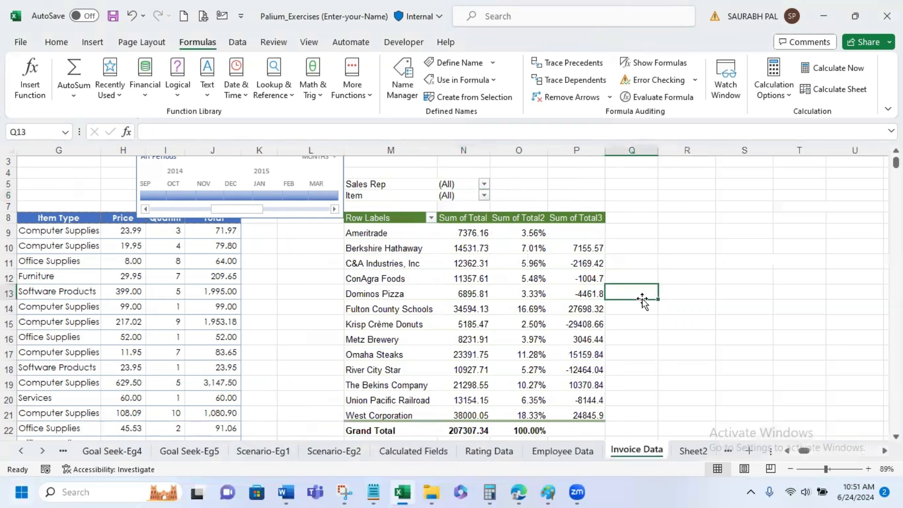
pyautogui.scroll(-1, 645, 304)
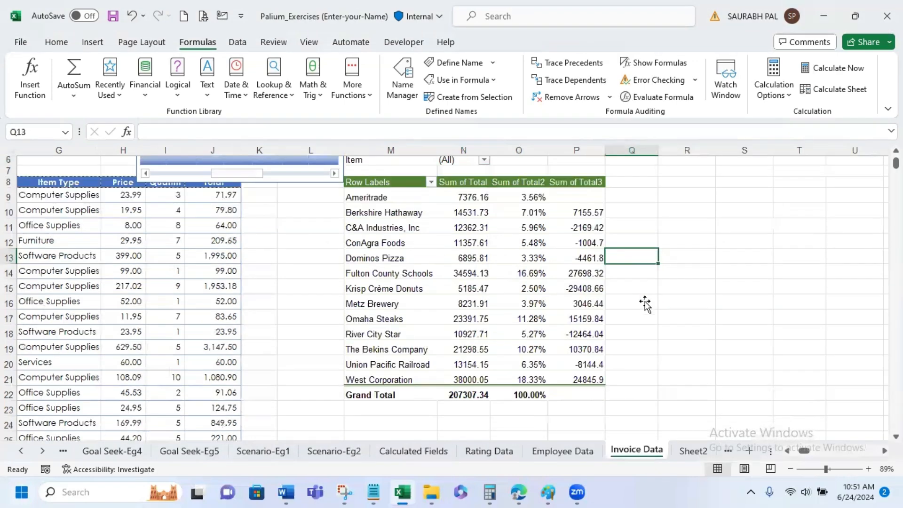
pyautogui.scroll(1, 645, 304)
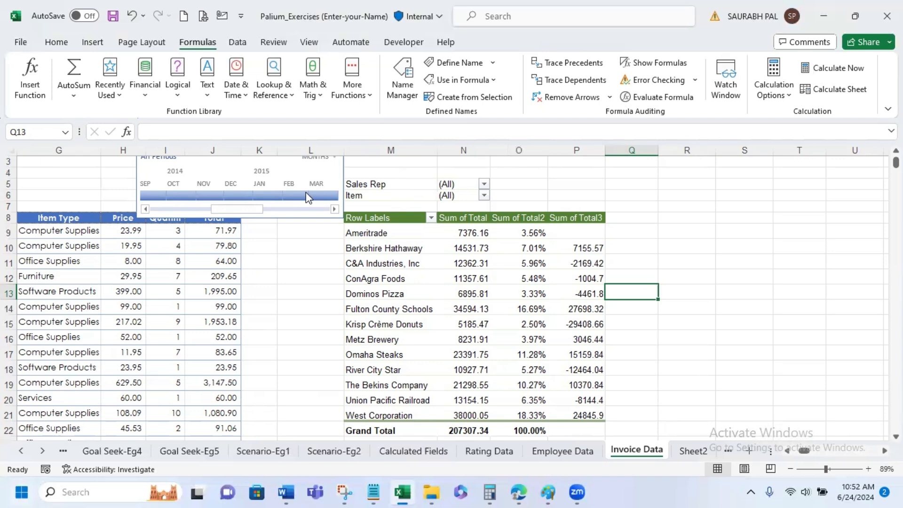
# - Delete the Date timeline beside the invoice PivotTable
pyautogui.click(318, 176)
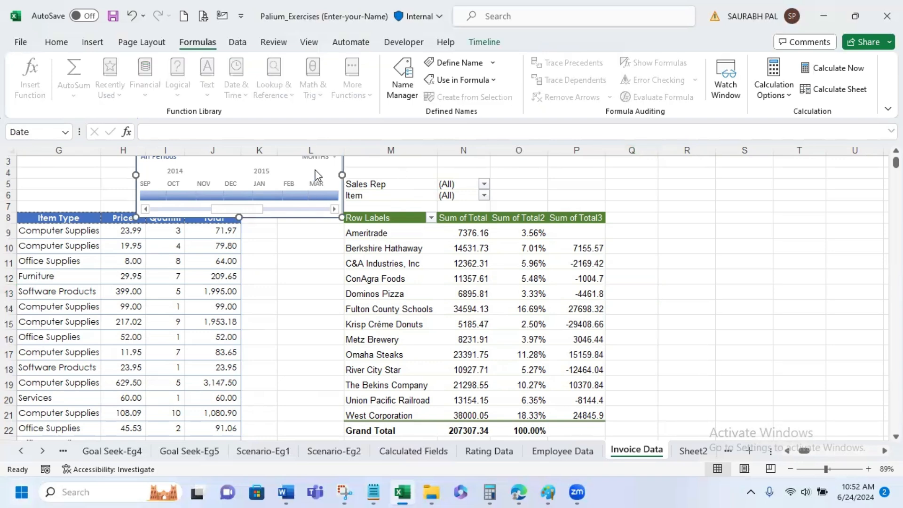
pyautogui.press('Delete')
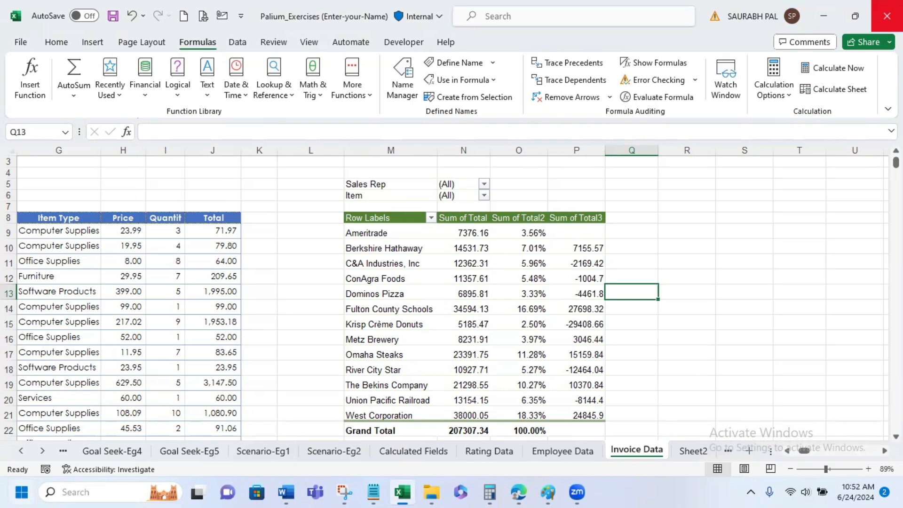
pyautogui.click(403, 226)
pyautogui.press('Return')
pyautogui.press('Return')
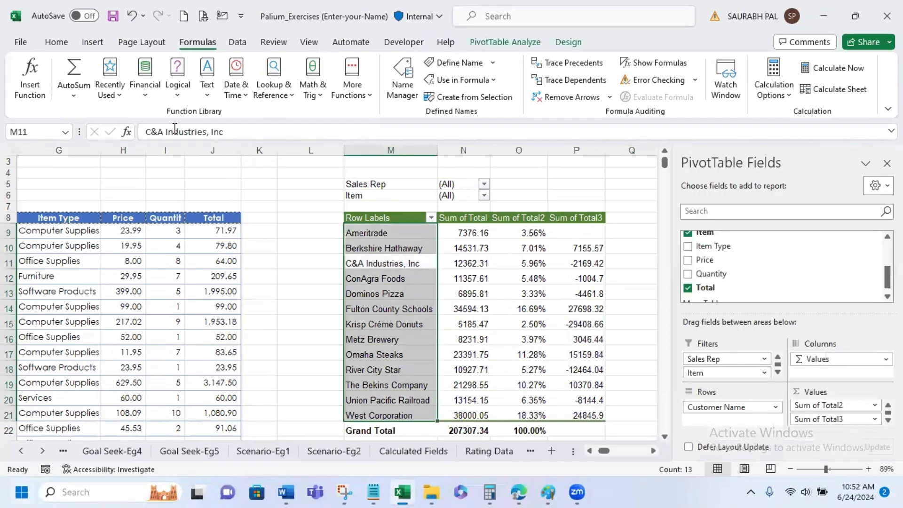
pyautogui.click(98, 45)
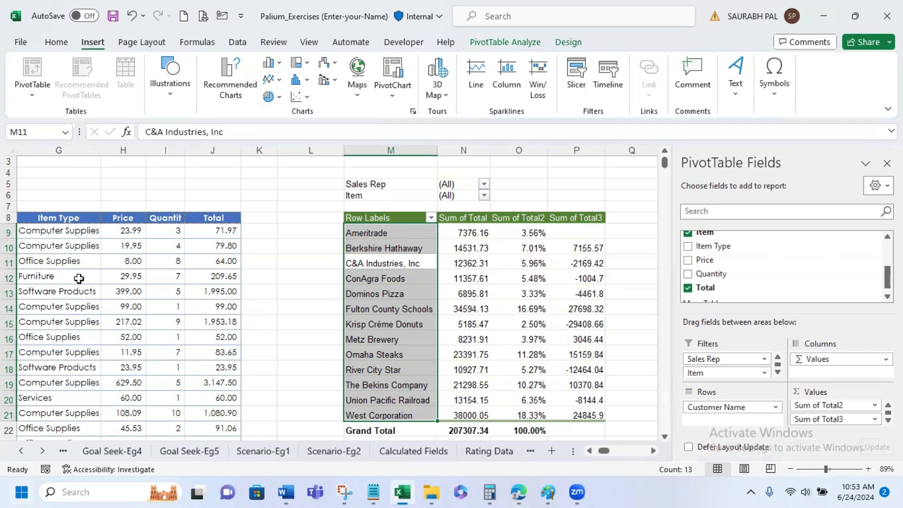
pyautogui.click(290, 259)
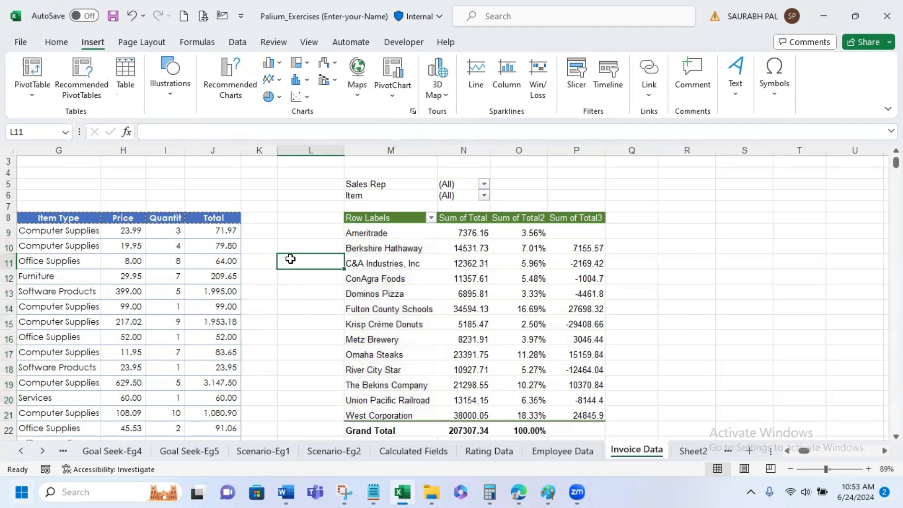
# - Look through the sales reps listed in the Sales Rep report filter and leave the filter without applying a choice
pyautogui.click(448, 185)
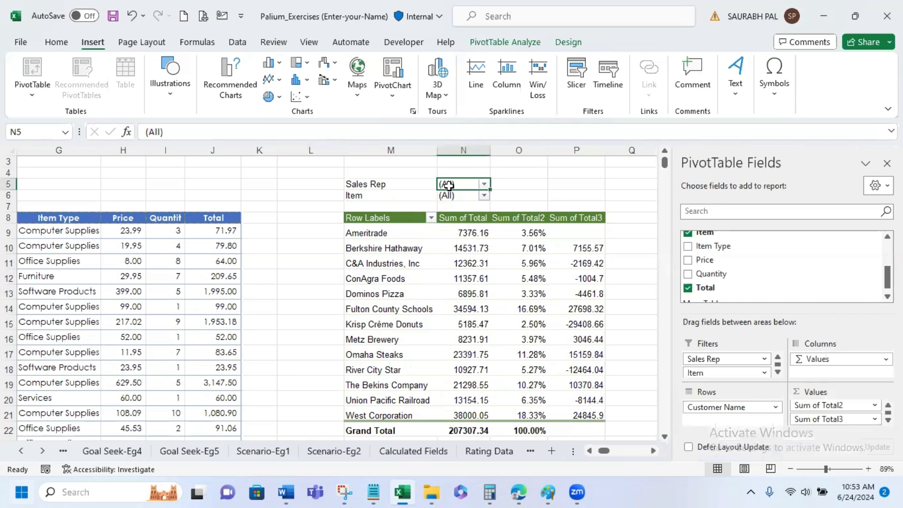
pyautogui.click(483, 187)
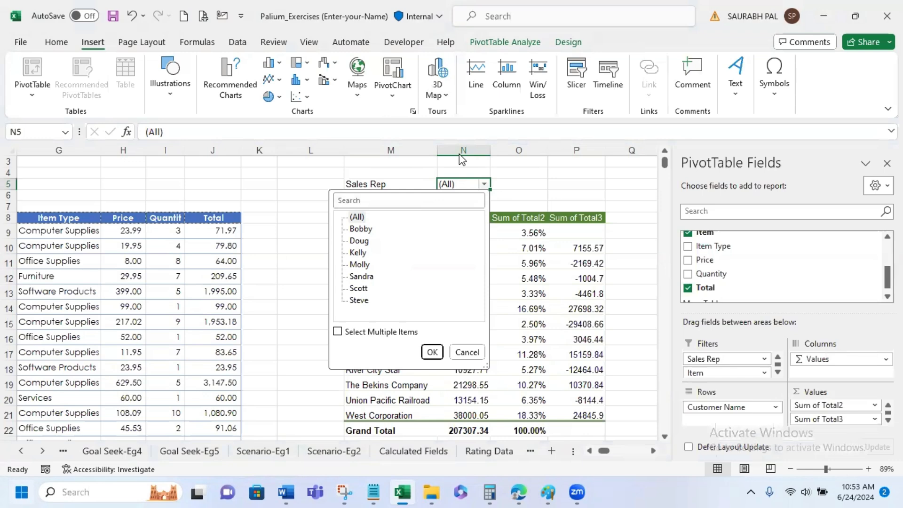
pyautogui.click(506, 190)
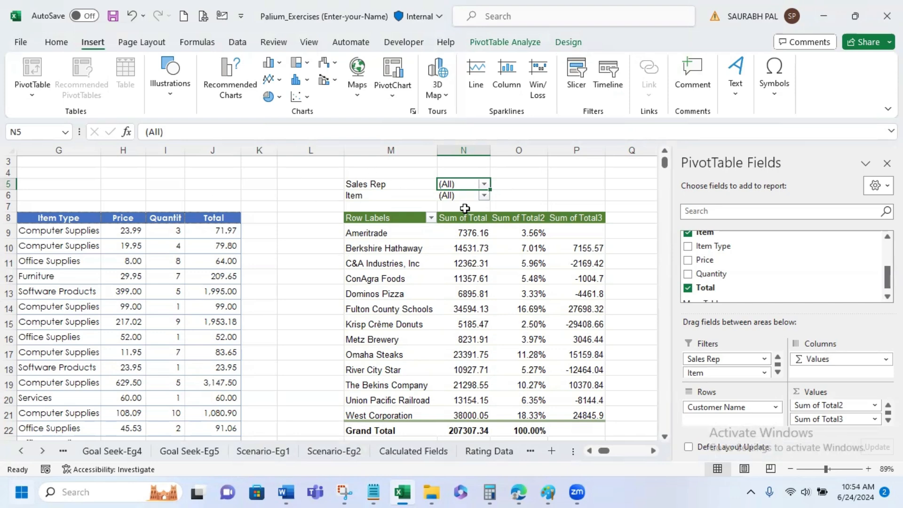
pyautogui.click(484, 184)
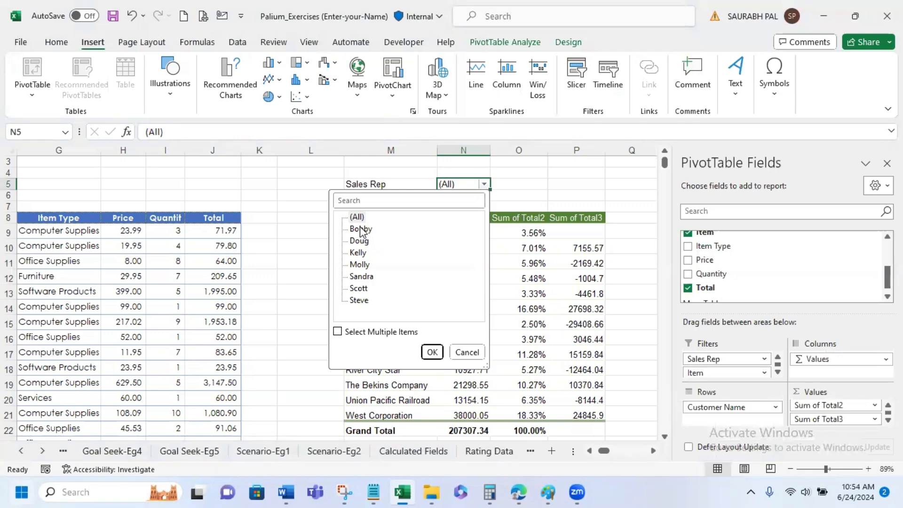
pyautogui.click(361, 230)
pyautogui.click(356, 243)
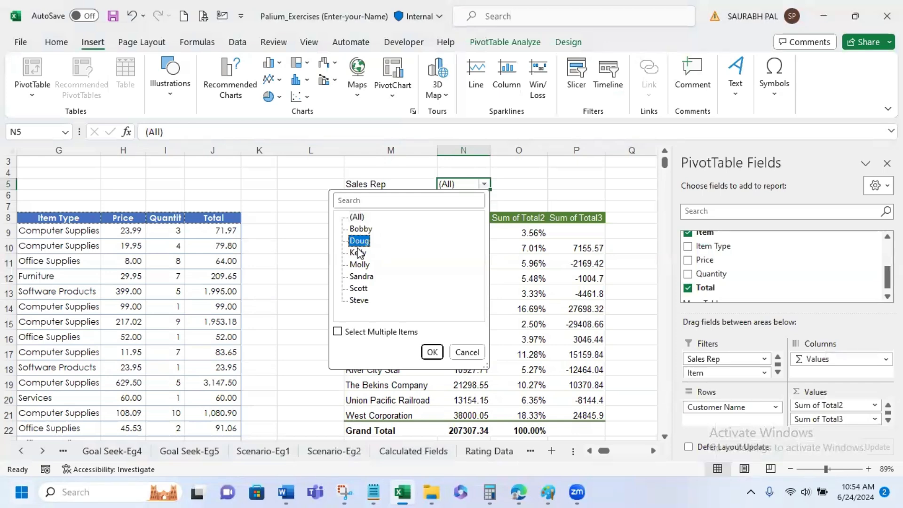
pyautogui.click(358, 253)
pyautogui.click(360, 265)
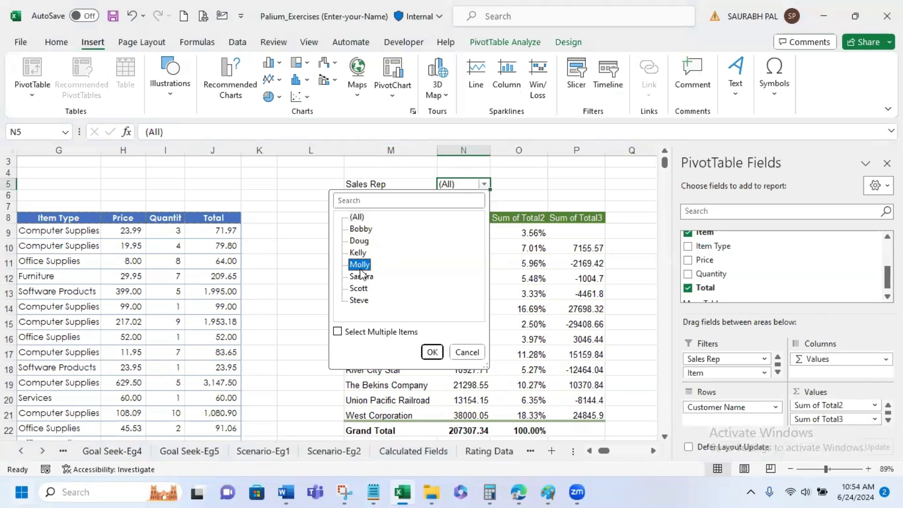
pyautogui.click(362, 277)
pyautogui.click(359, 288)
pyautogui.click(360, 301)
pyautogui.click(467, 353)
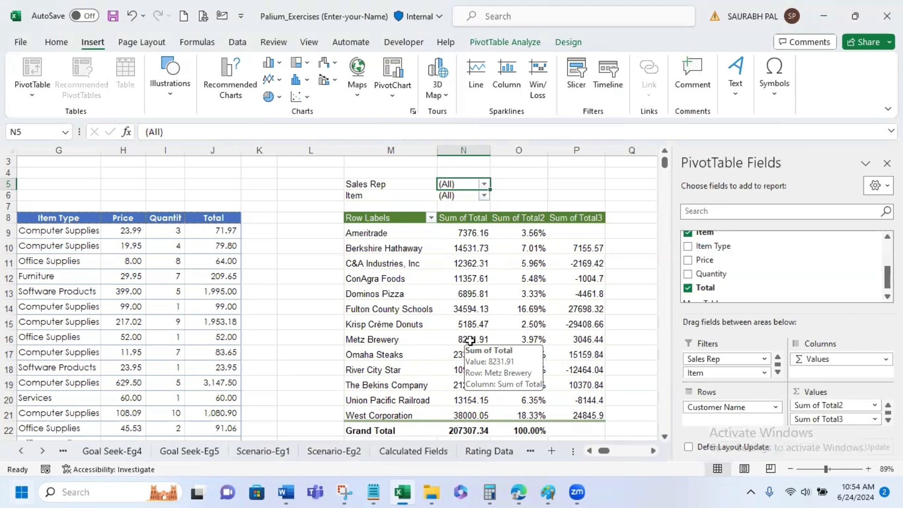
# - Filter the PivotTable to the first listed sales rep and select the resulting table
pyautogui.click(484, 184)
pyautogui.click(365, 231)
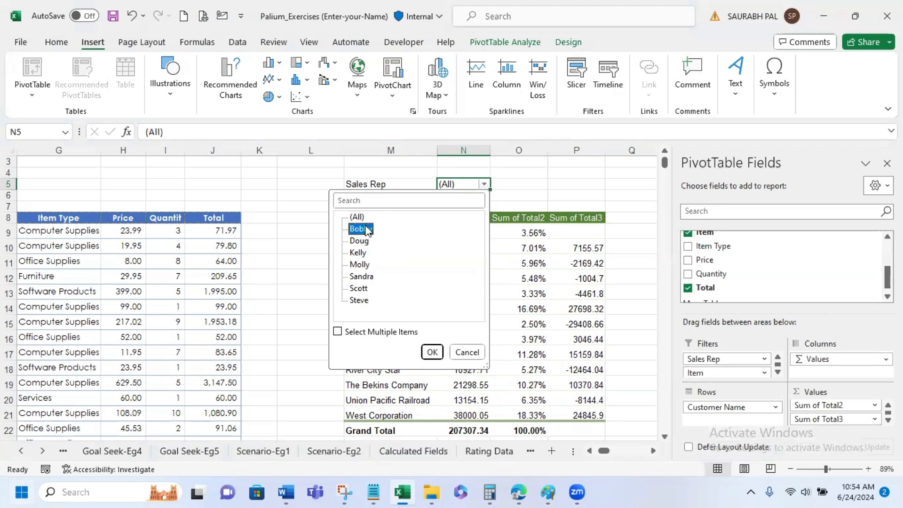
pyautogui.click(432, 352)
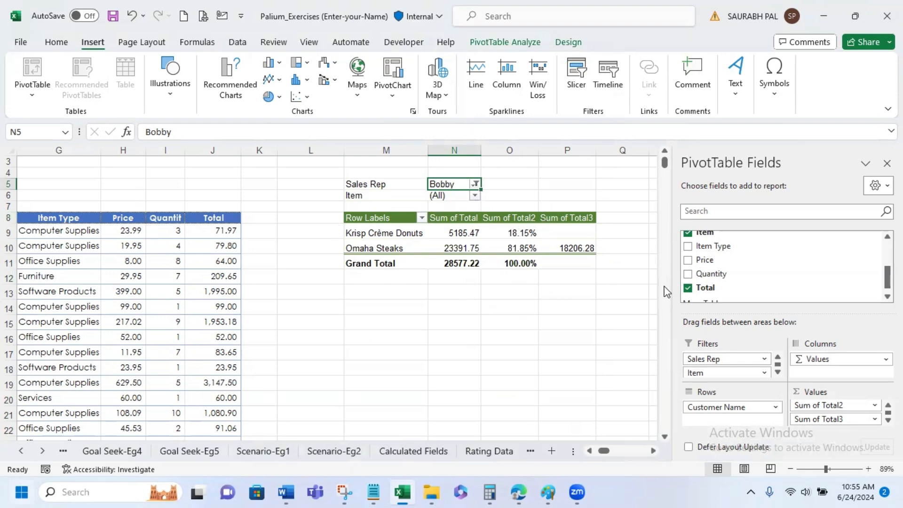
pyautogui.moveTo(371, 218); pyautogui.dragTo(552, 265)
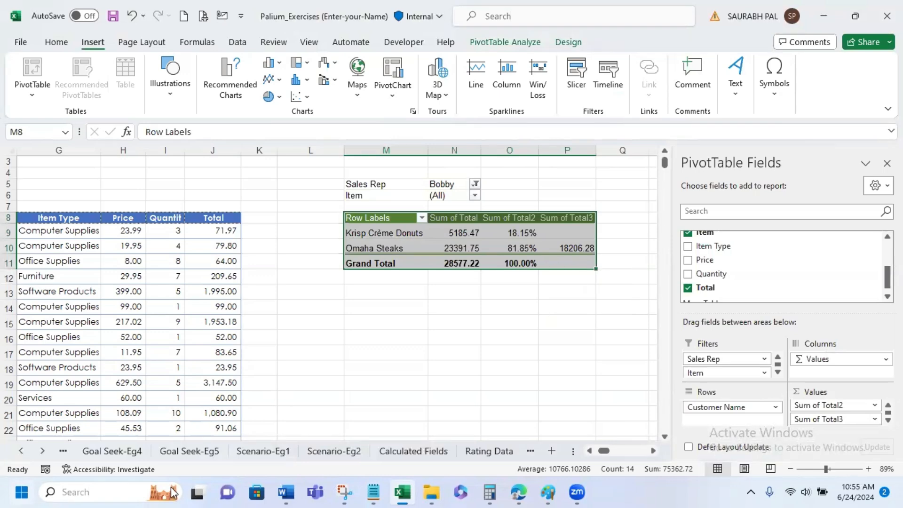
# - Reset the PivotTable's Sales Rep report filter to (All)
pyautogui.click(475, 184)
pyautogui.click(348, 217)
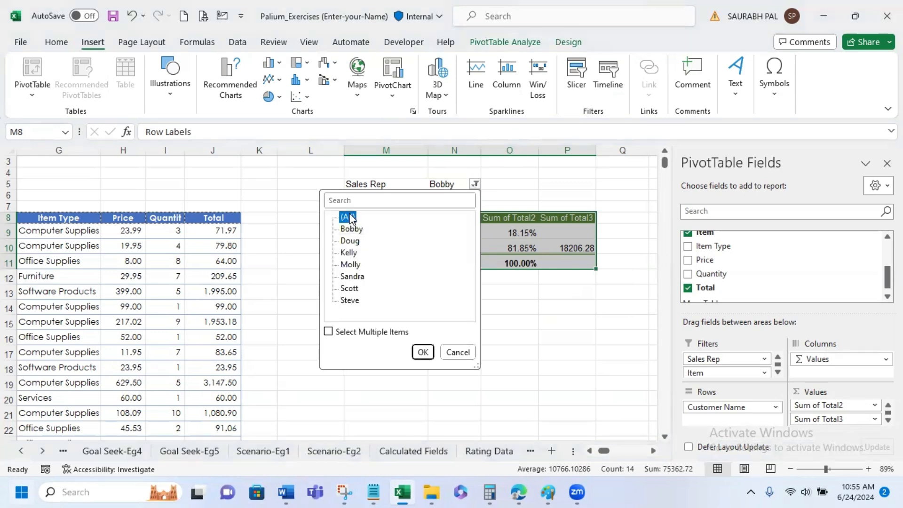
pyautogui.click(422, 352)
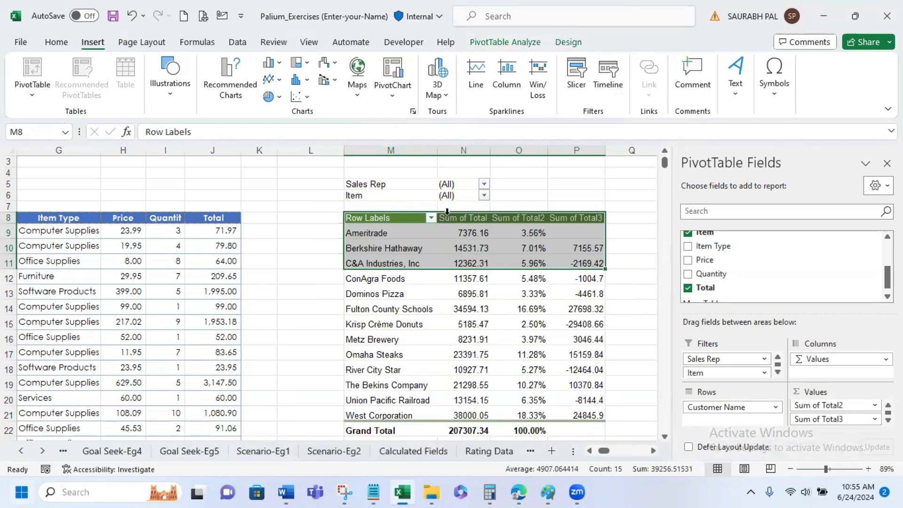
pyautogui.click(461, 185)
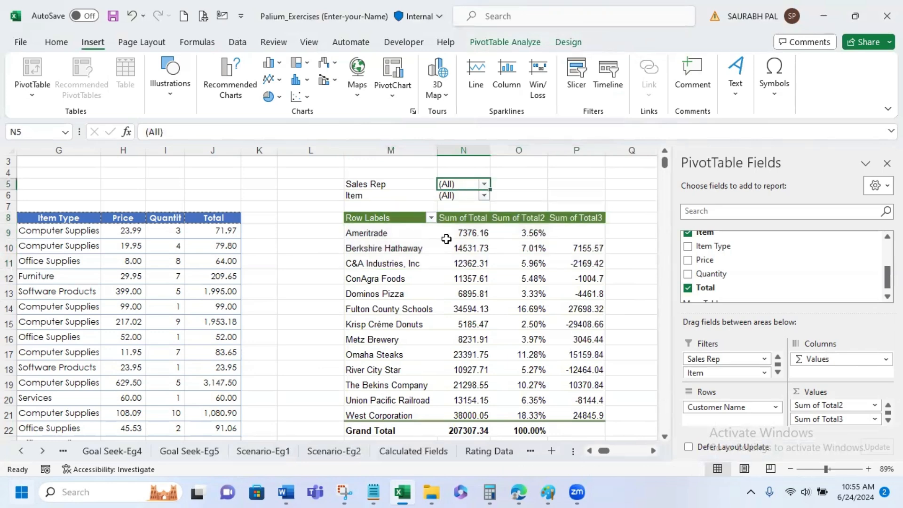
pyautogui.moveTo(441, 301)
pyautogui.click(31, 94)
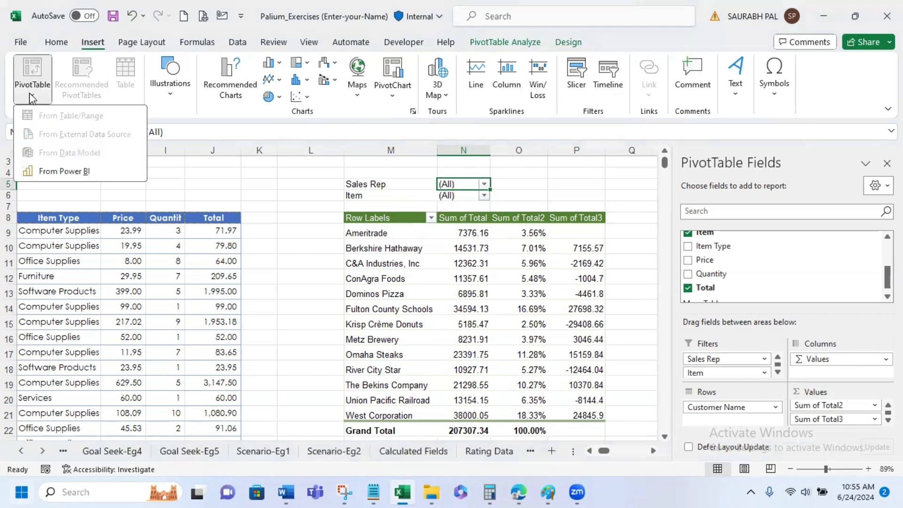
pyautogui.click(438, 262)
pyautogui.click(483, 256)
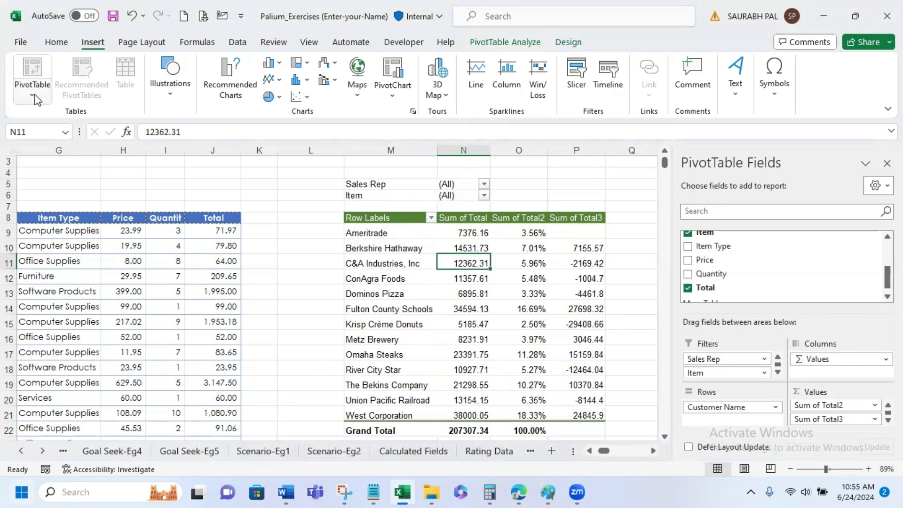
# - Generate a separate PivotTable sheet for each sales rep with Show Report Filter Pages, using the Sales Rep field
pyautogui.click(534, 43)
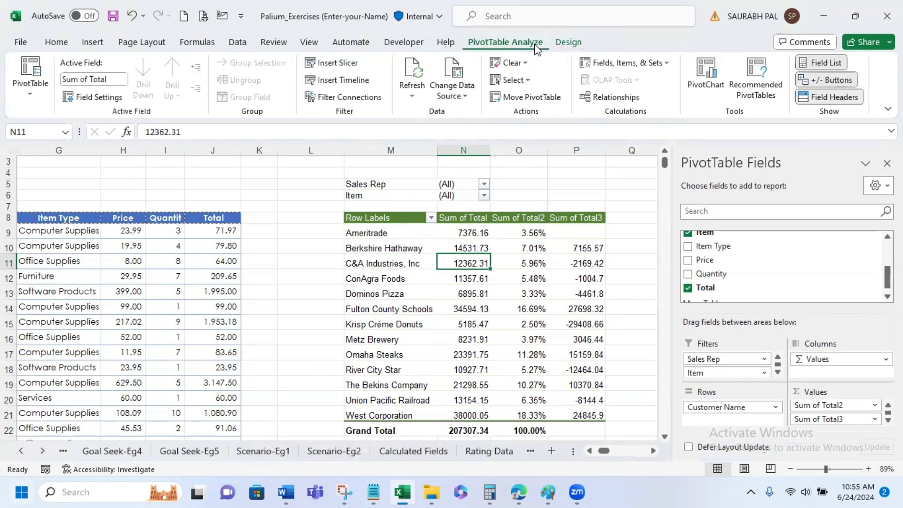
pyautogui.click(460, 184)
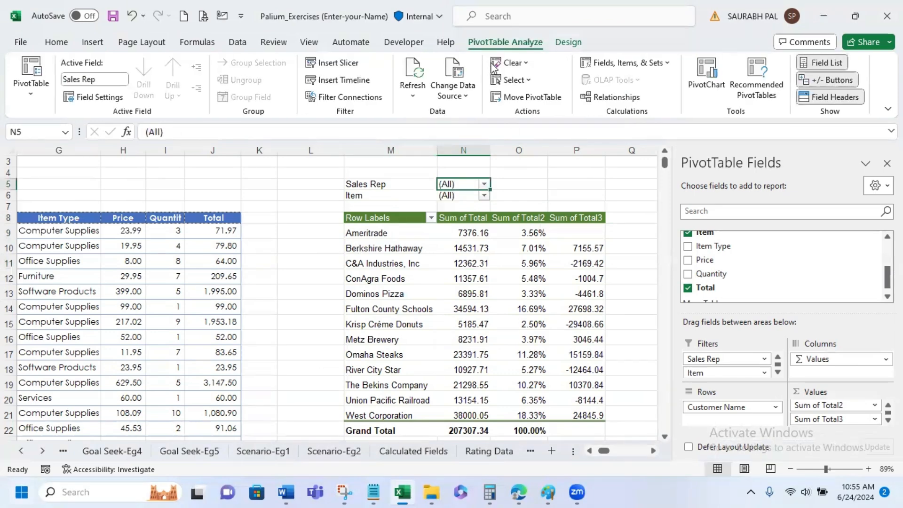
pyautogui.click(29, 102)
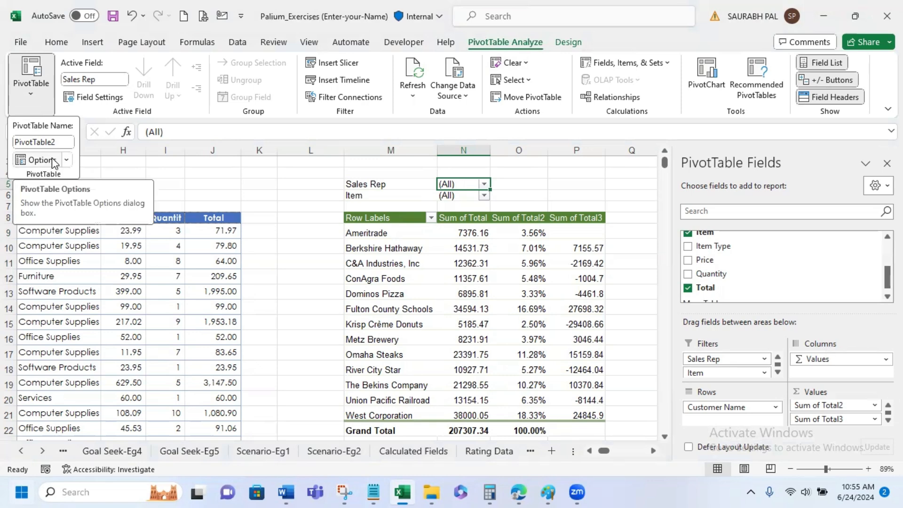
pyautogui.click(68, 161)
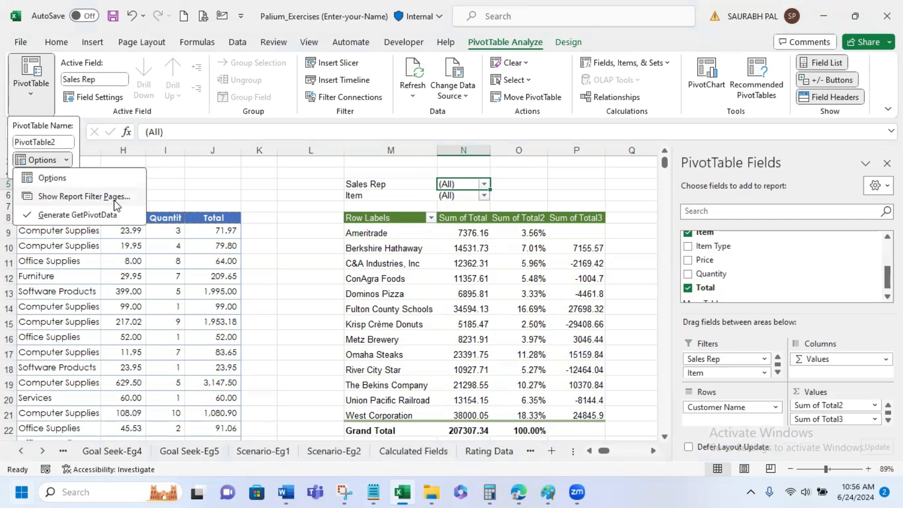
pyautogui.click(579, 180)
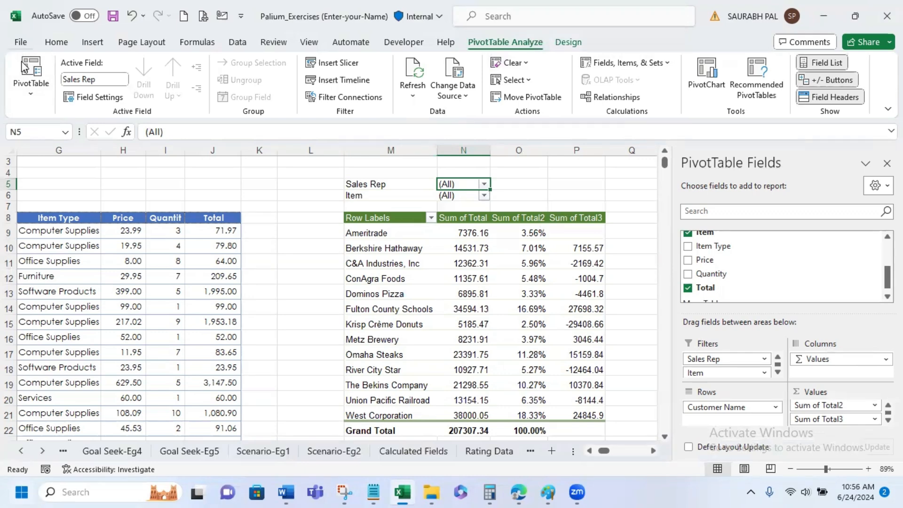
pyautogui.click(33, 94)
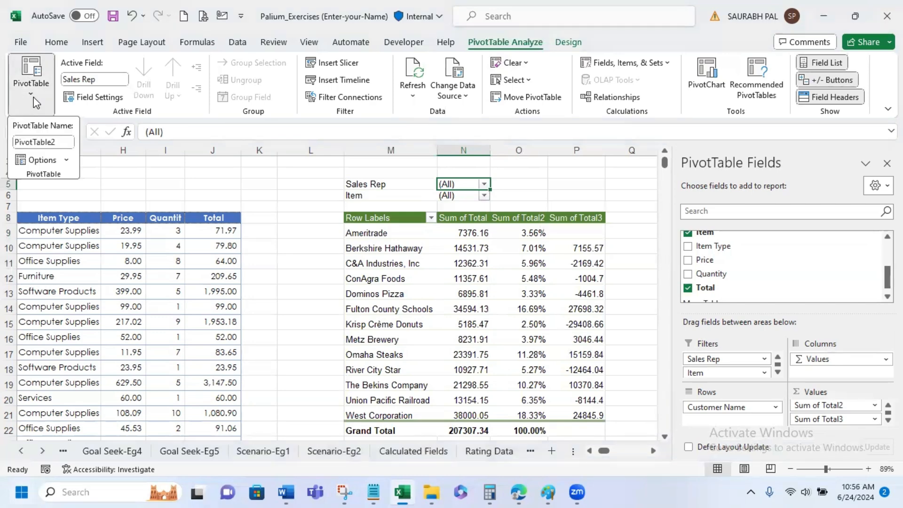
pyautogui.click(67, 160)
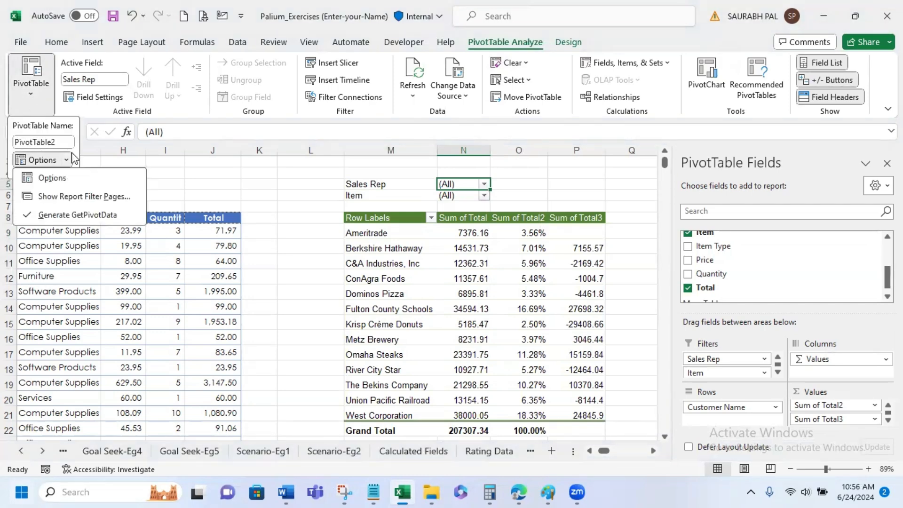
pyautogui.click(107, 197)
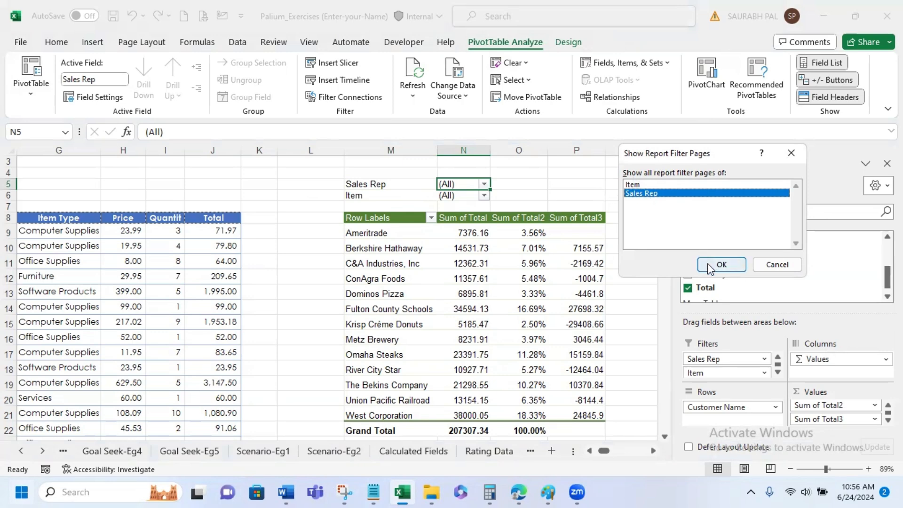
pyautogui.click(726, 272)
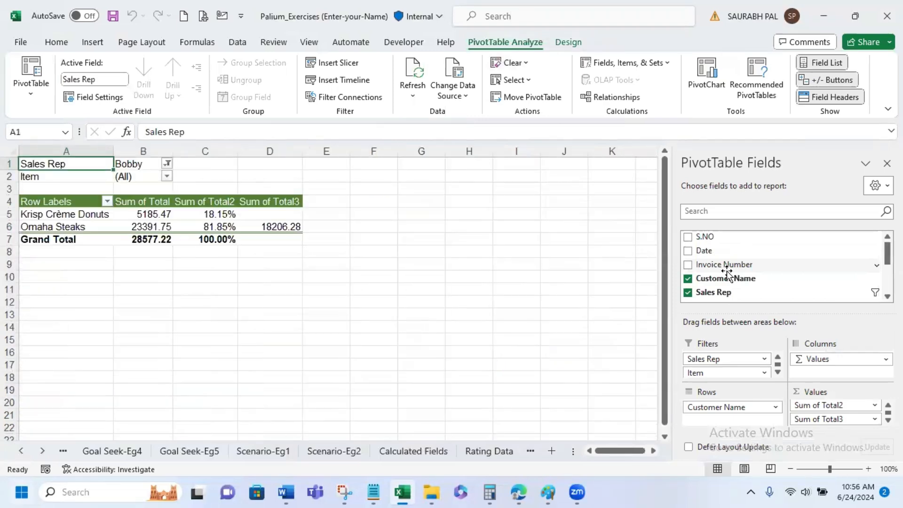
# - Review the generated PivotTable sheets of the first four sales reps and switch to the Employee Data sheet
pyautogui.click(556, 302)
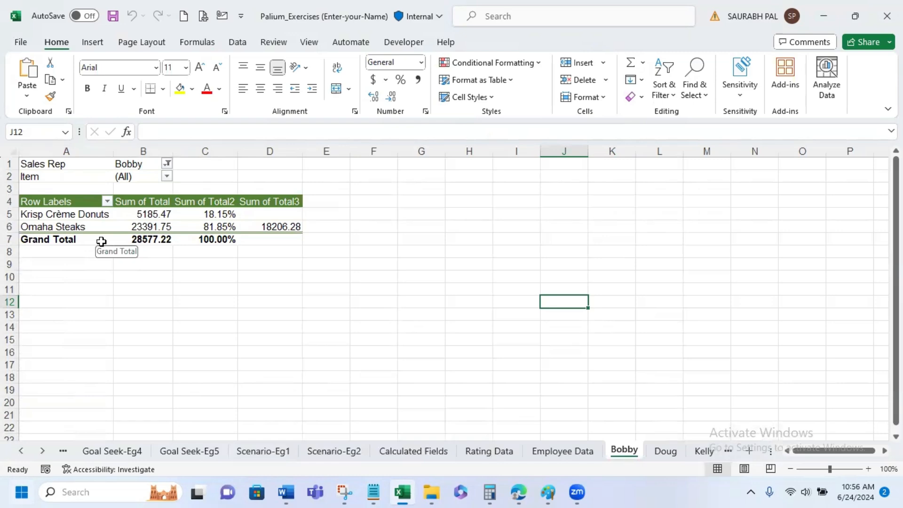
pyautogui.click(665, 449)
pyautogui.click(155, 324)
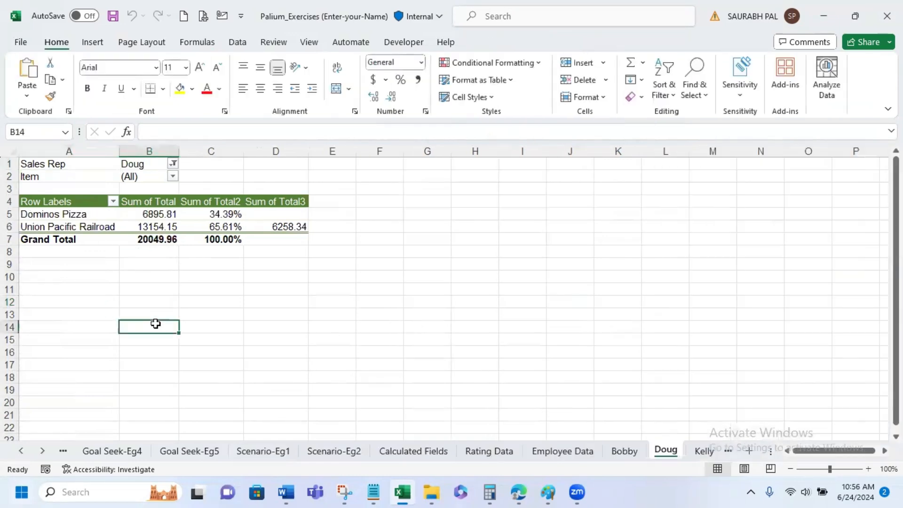
pyautogui.click(727, 451)
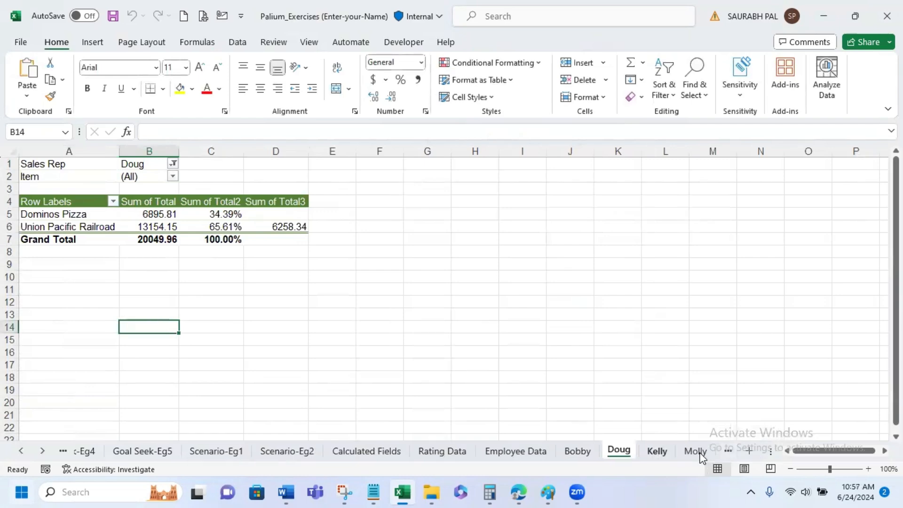
pyautogui.click(74, 297)
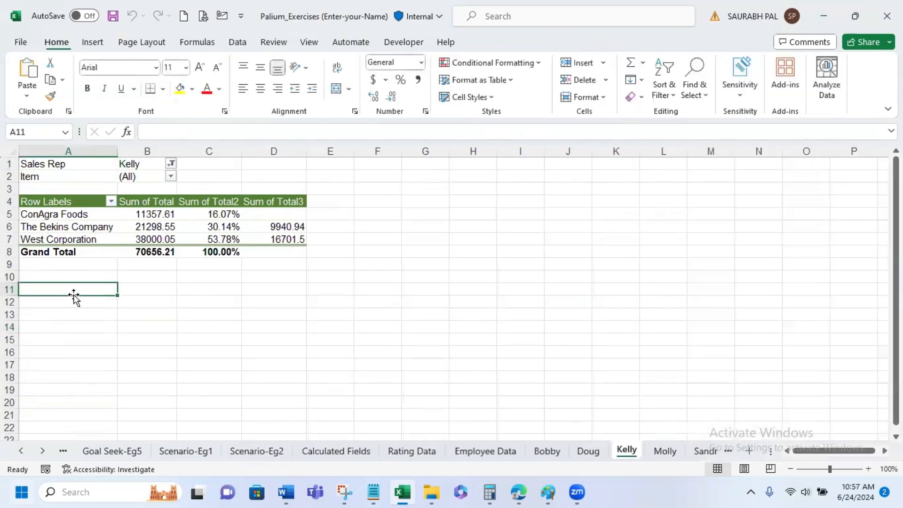
pyautogui.click(666, 449)
pyautogui.click(71, 276)
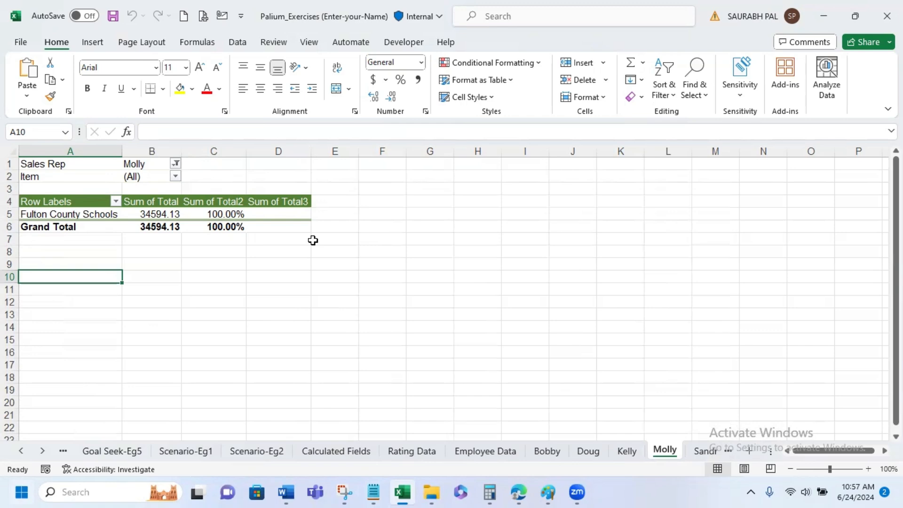
pyautogui.click(468, 452)
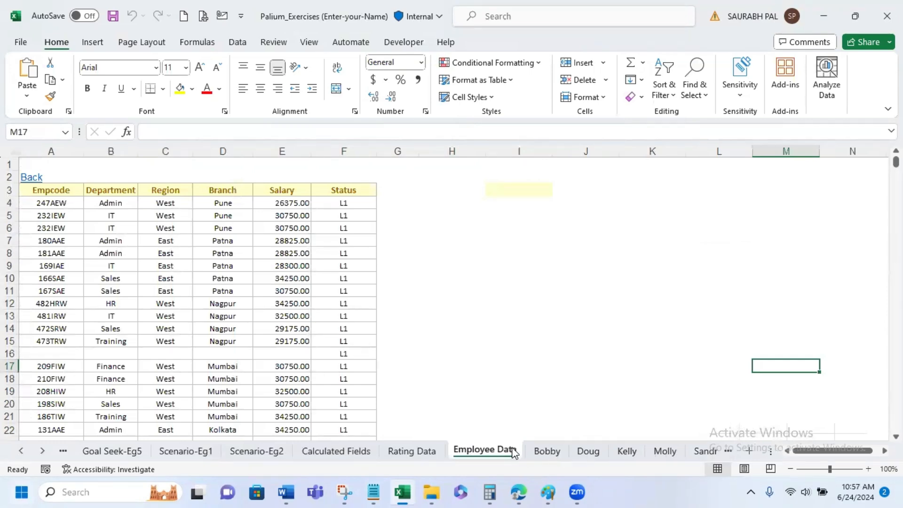
# - Review the fifth sales rep's PivotTable sheet and return to the Invoice Data sheet
pyautogui.click(705, 452)
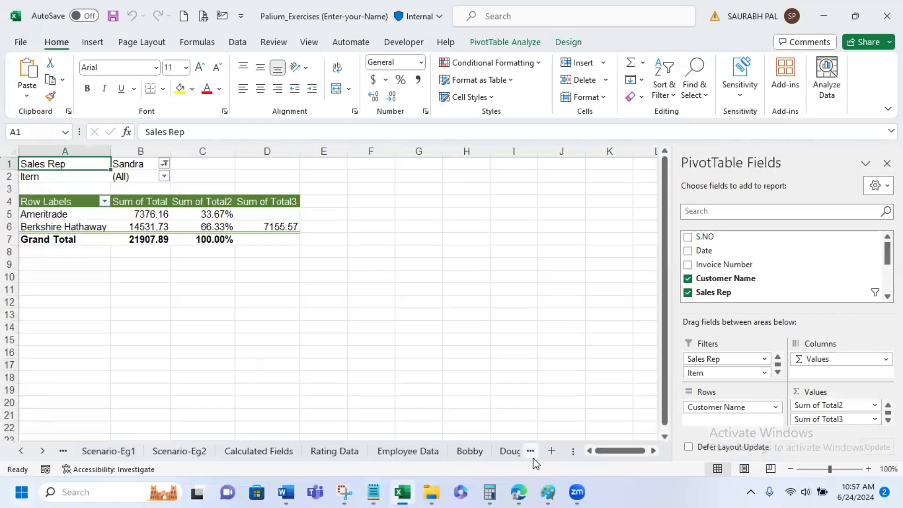
pyautogui.click(518, 452)
pyautogui.click(684, 453)
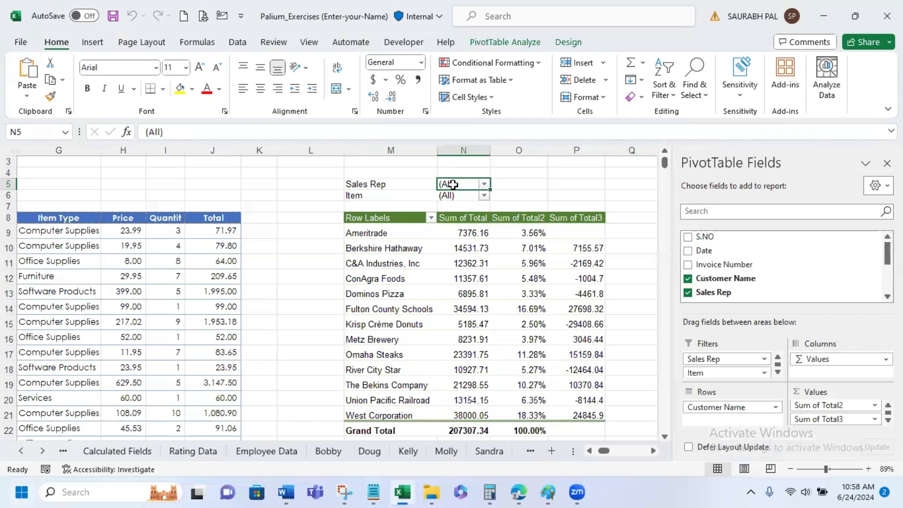
# - Generate a separate PivotTable sheet for each item with Show Report Filter Pages, using the Item field
pyautogui.click(406, 279)
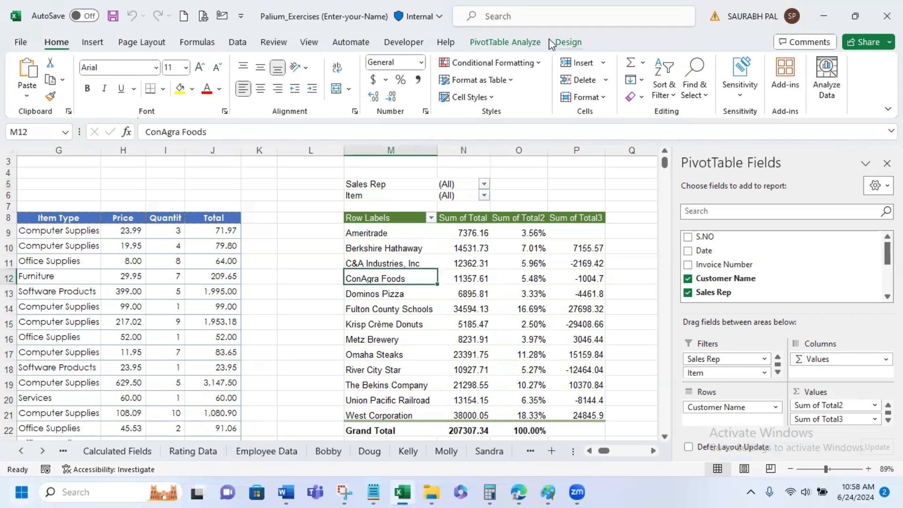
pyautogui.click(526, 38)
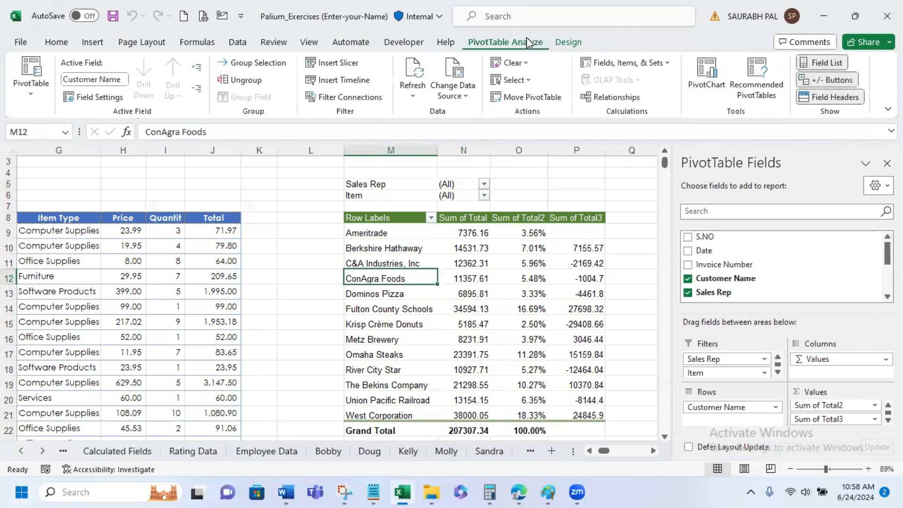
pyautogui.click(19, 91)
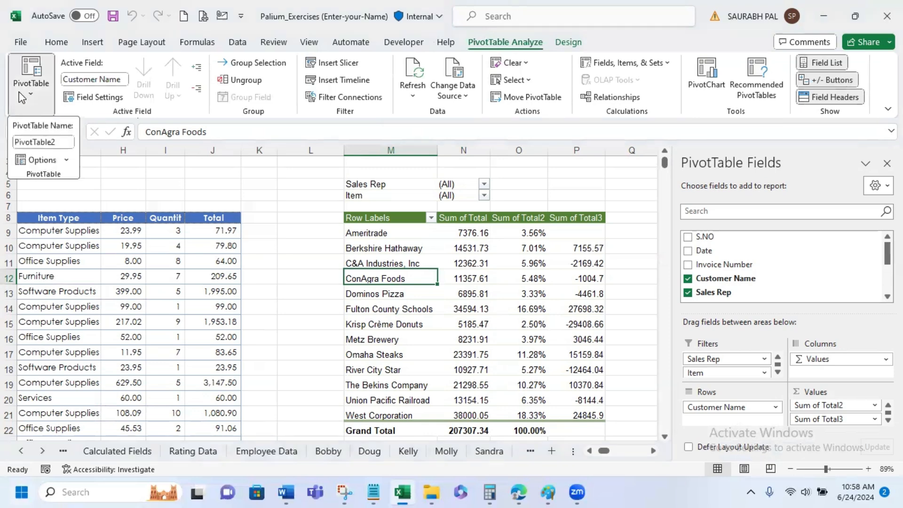
pyautogui.click(67, 160)
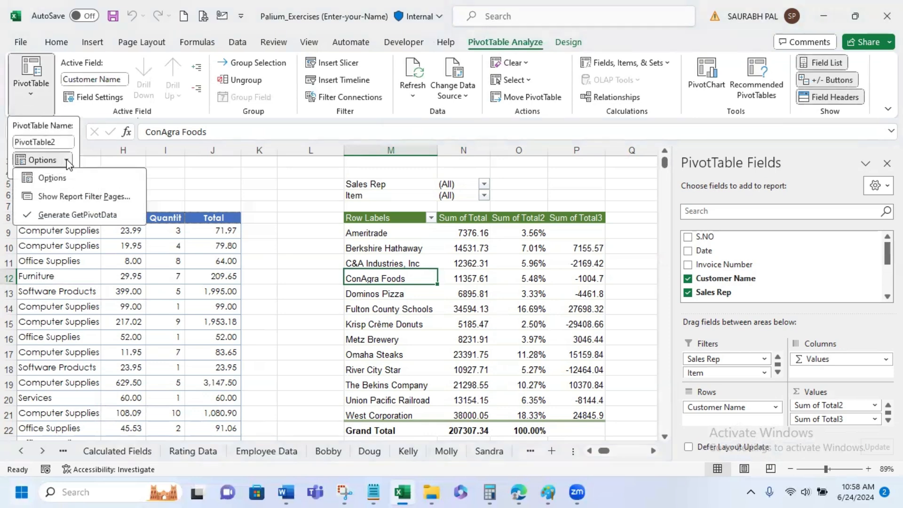
pyautogui.click(104, 199)
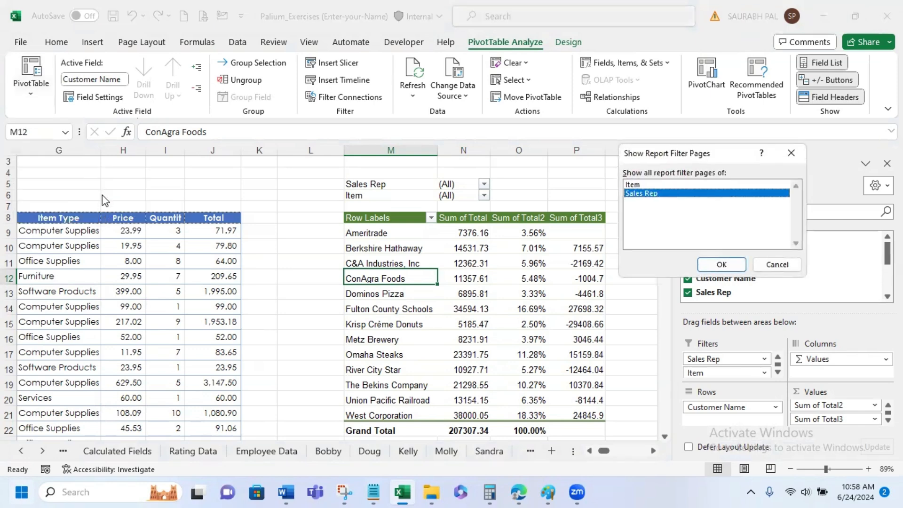
pyautogui.click(653, 184)
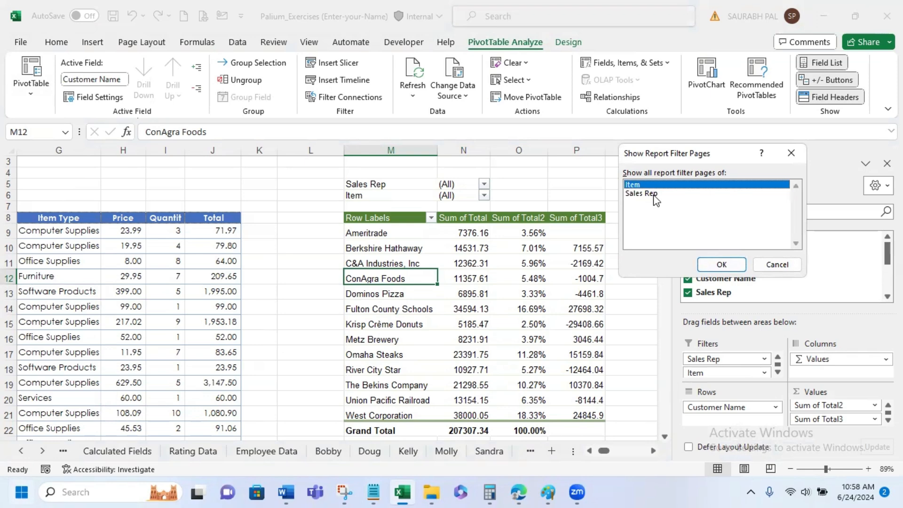
pyautogui.click(654, 193)
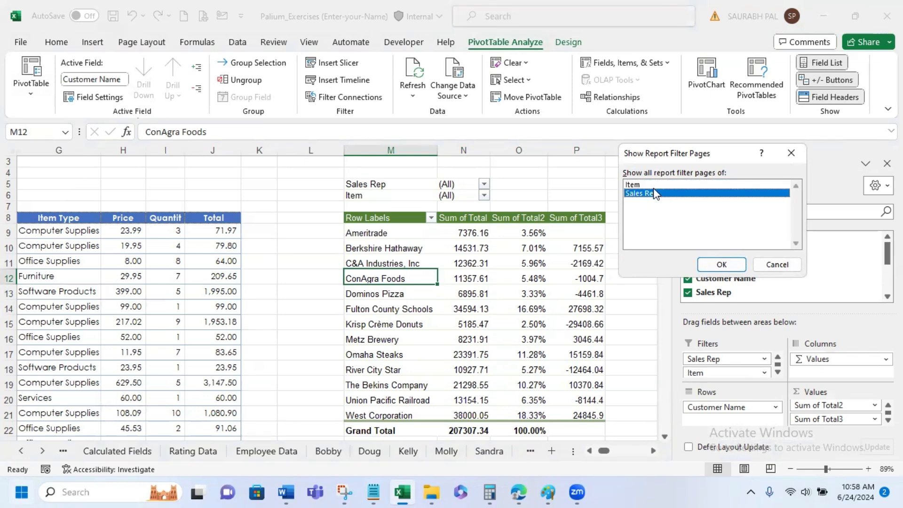
pyautogui.click(653, 185)
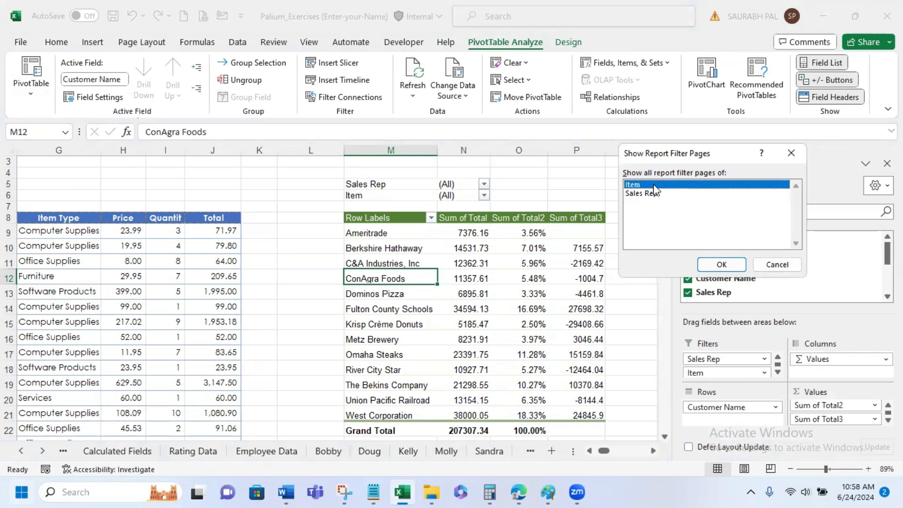
pyautogui.click(720, 265)
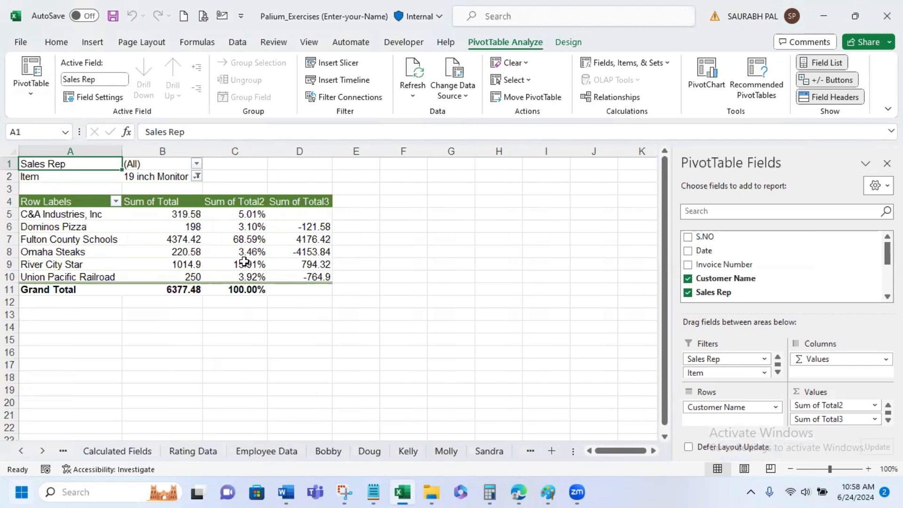
# - Review the generated item PivotTable sheets, from 19 inch Monitor through Boxes
pyautogui.click(534, 451)
pyautogui.click(531, 450)
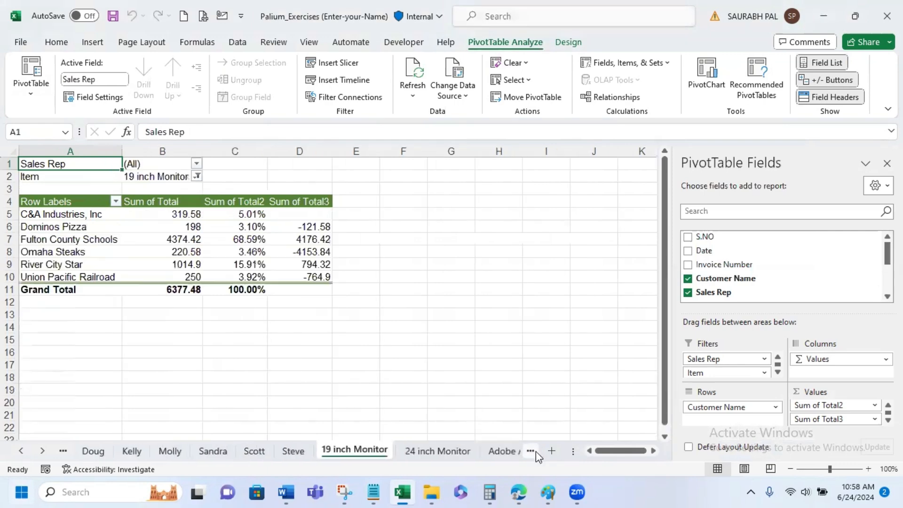
pyautogui.click(531, 450)
pyautogui.click(530, 451)
pyautogui.click(530, 451)
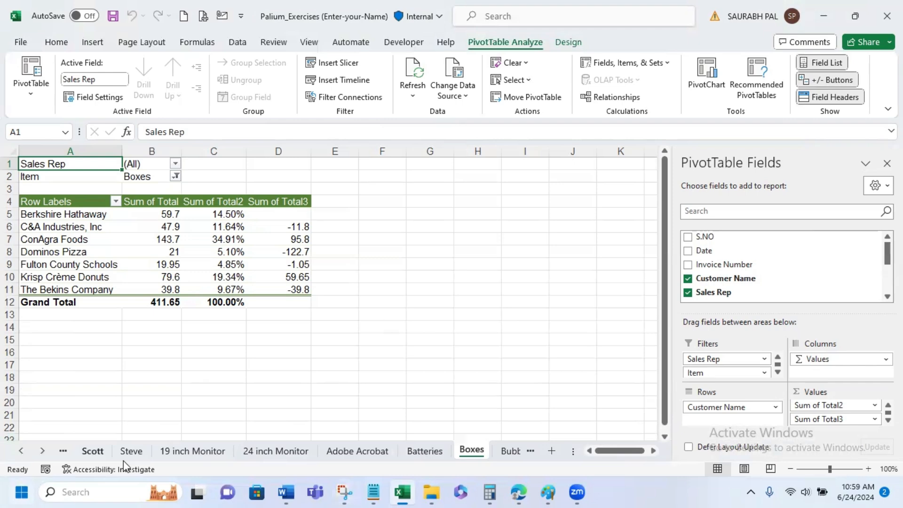
# - Look through the workbook's full sheet list and activate the Invoice Data sheet
pyautogui.rightClick(43, 452)
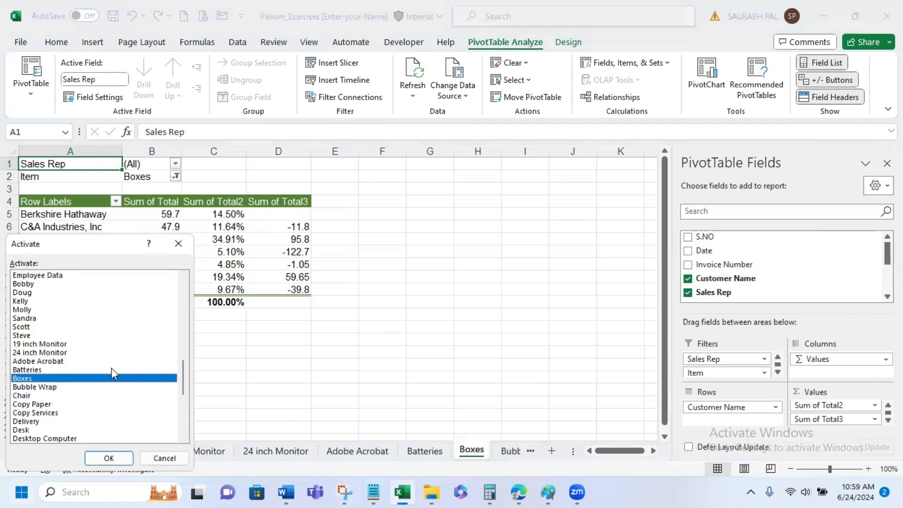
pyautogui.scroll(-2, 111, 368)
pyautogui.scroll(-2, 114, 375)
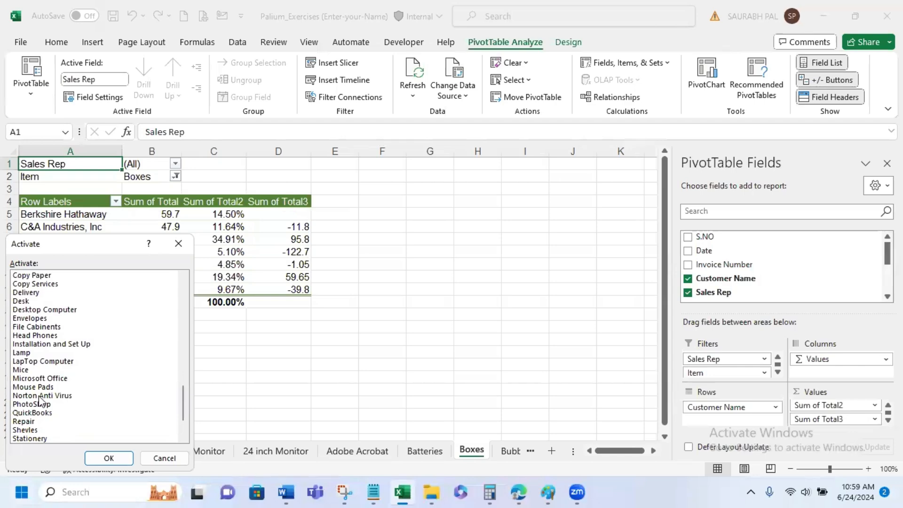
pyautogui.scroll(-1, 46, 401)
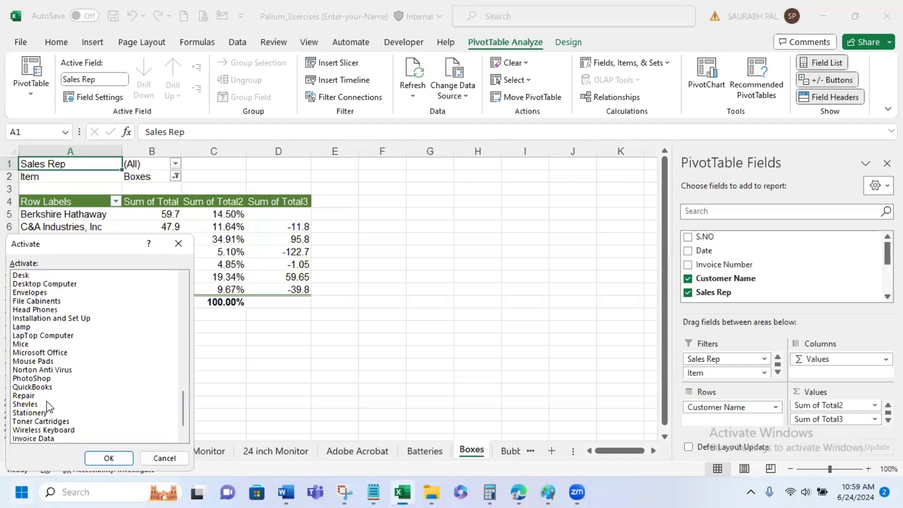
pyautogui.scroll(-1, 47, 401)
pyautogui.doubleClick(47, 414)
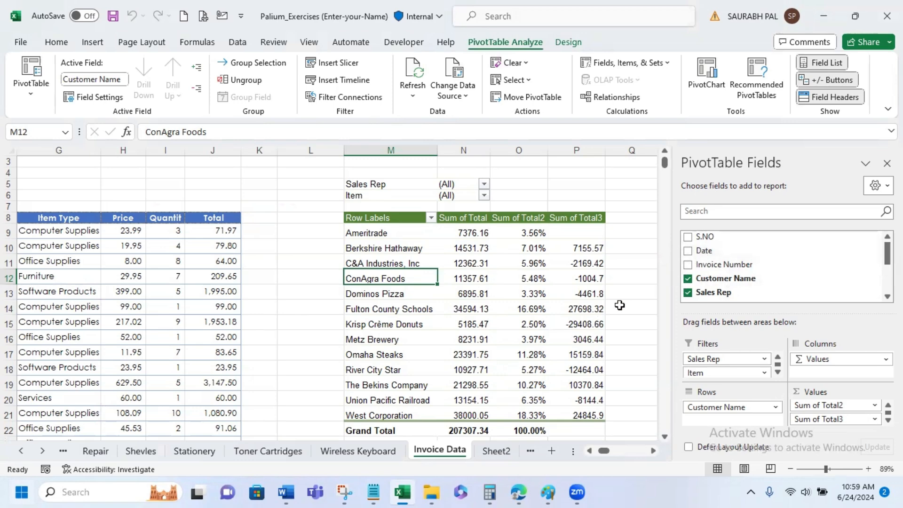
# - Add the Date field to the PivotTable rows and remove the Months (Date) and Days (Date) fields
pyautogui.click(689, 251)
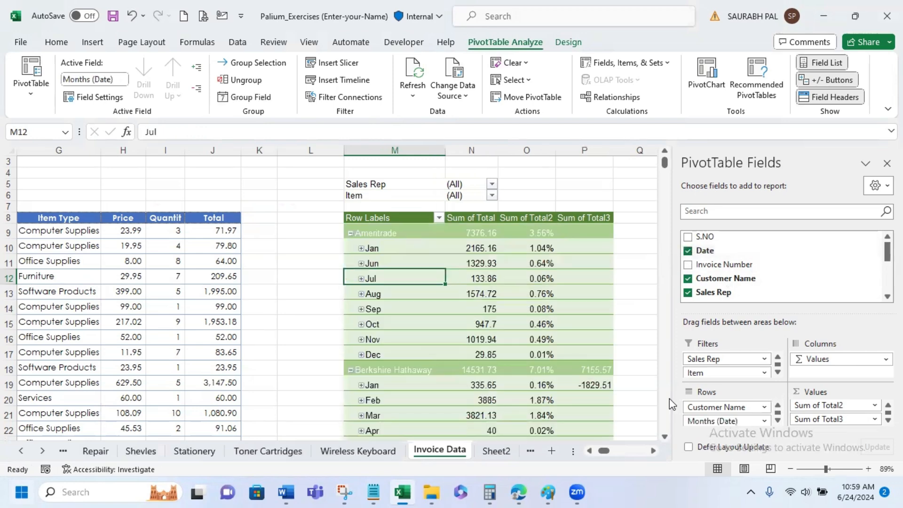
pyautogui.scroll(-2, 738, 414)
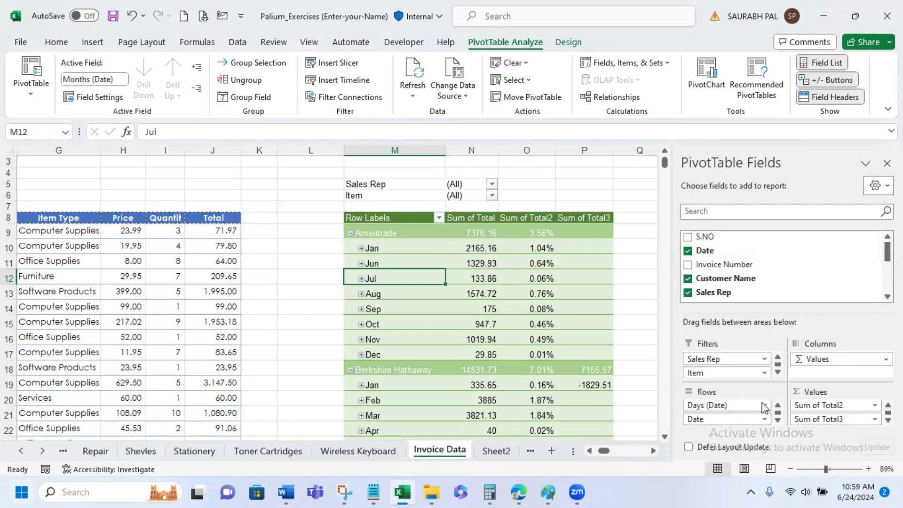
pyautogui.click(756, 405)
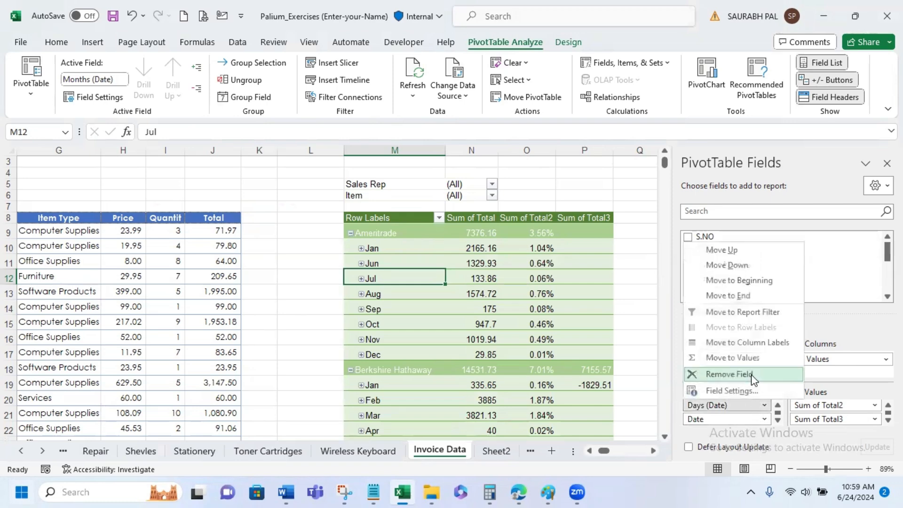
pyautogui.click(727, 373)
pyautogui.click(755, 405)
pyautogui.click(745, 373)
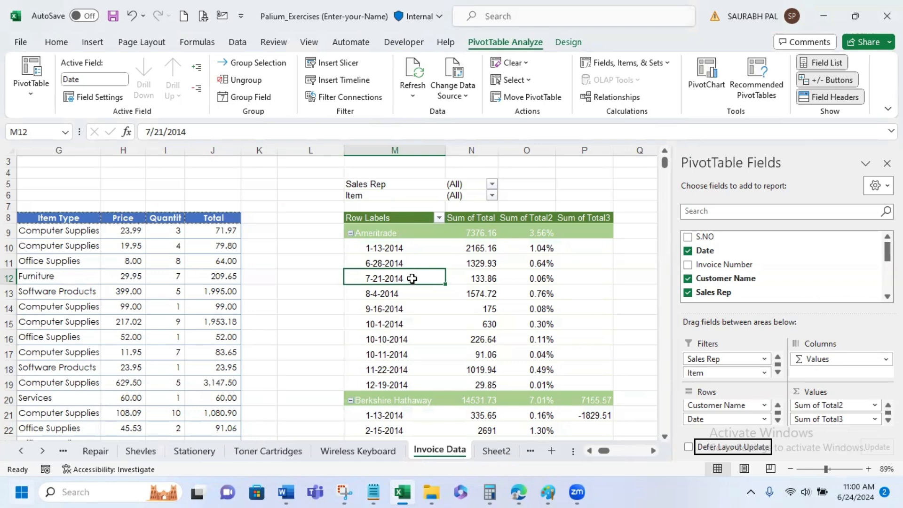
# - Group the PivotTable's dates by Days, Months, Quarters and Years
pyautogui.rightClick(415, 283)
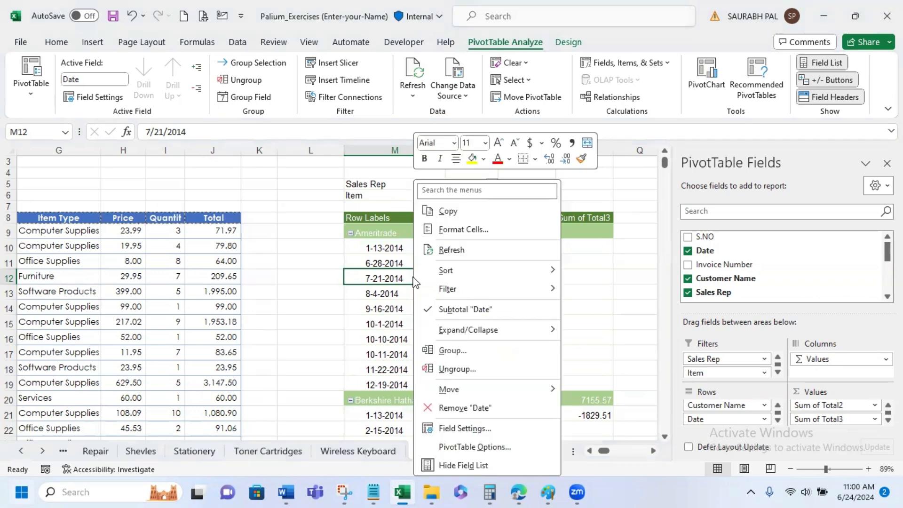
pyautogui.click(464, 348)
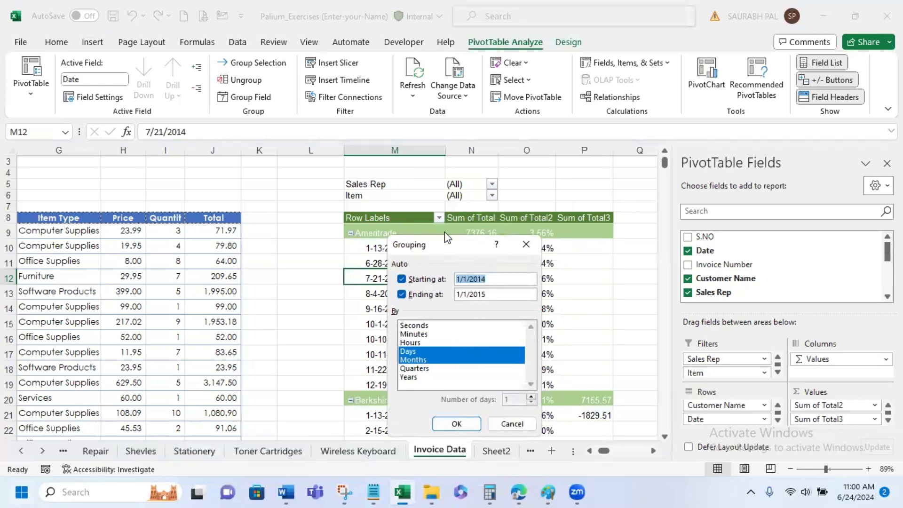
pyautogui.moveTo(449, 244); pyautogui.dragTo(658, 210)
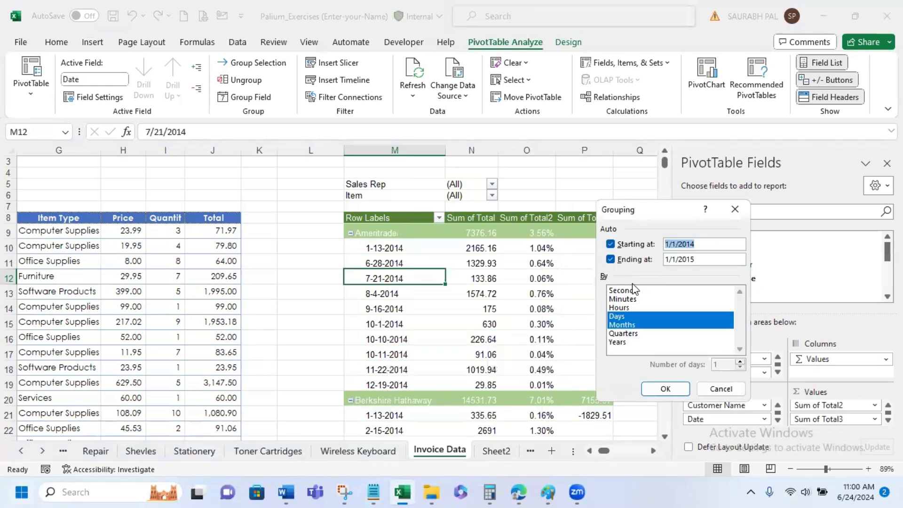
pyautogui.click(621, 333)
pyautogui.click(619, 341)
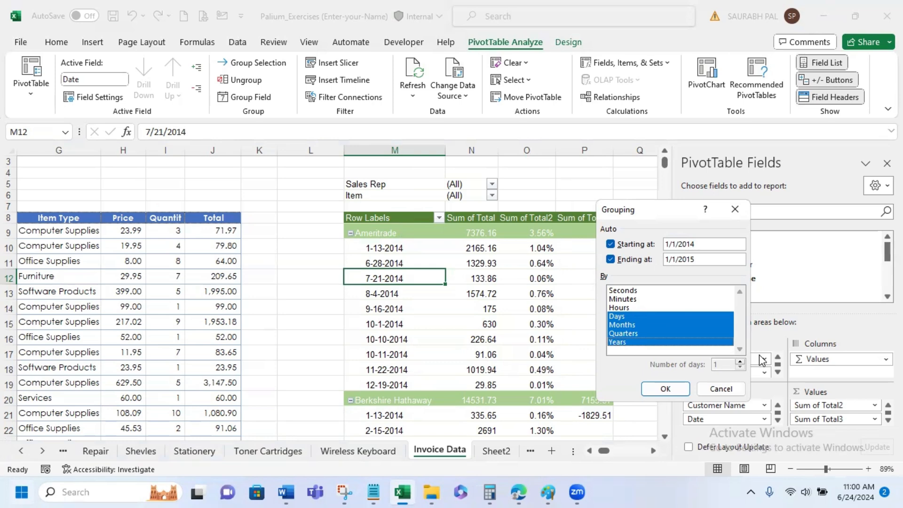
pyautogui.click(665, 389)
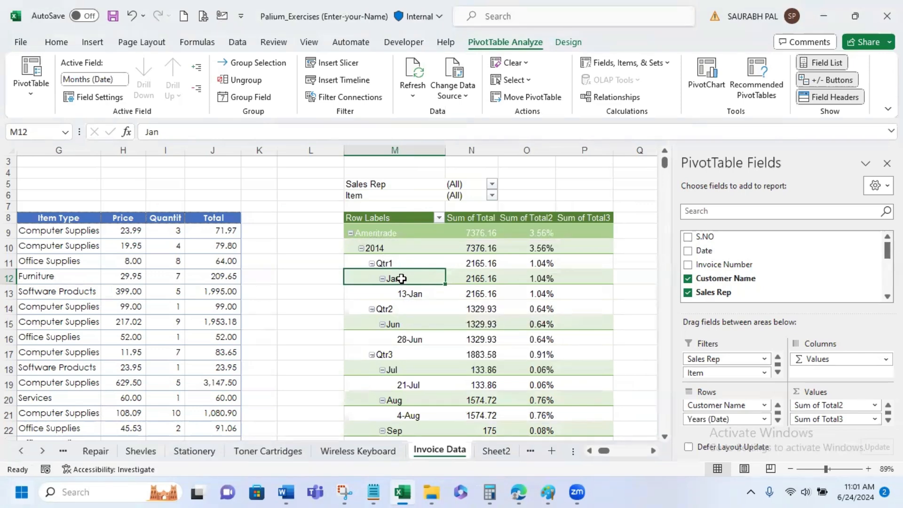
# - Collapse Ameritrade's Jan entry and collapse the PivotTable rows to the Years (Date) level
pyautogui.rightClick(403, 280)
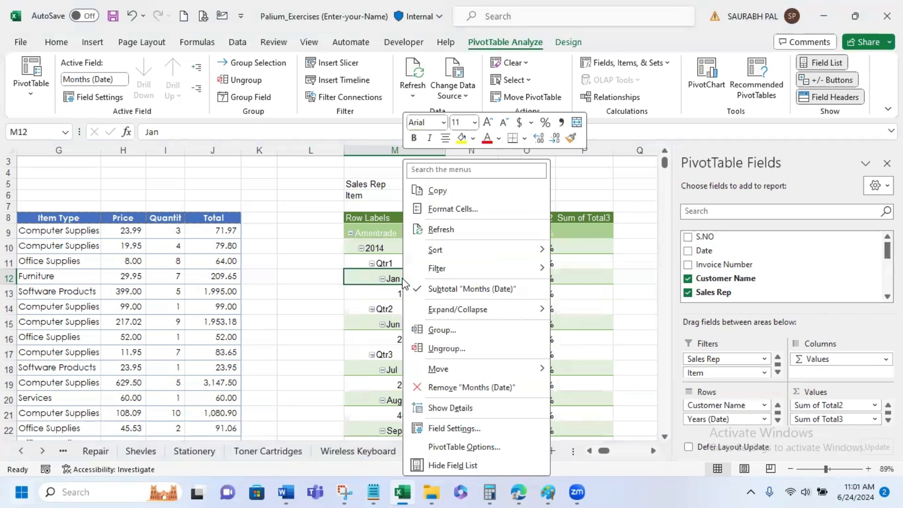
pyautogui.moveTo(464, 309)
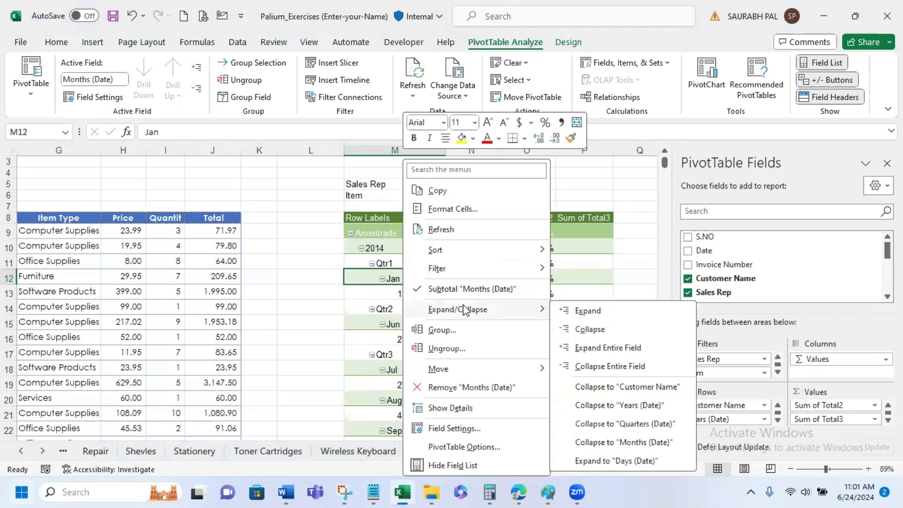
pyautogui.click(639, 343)
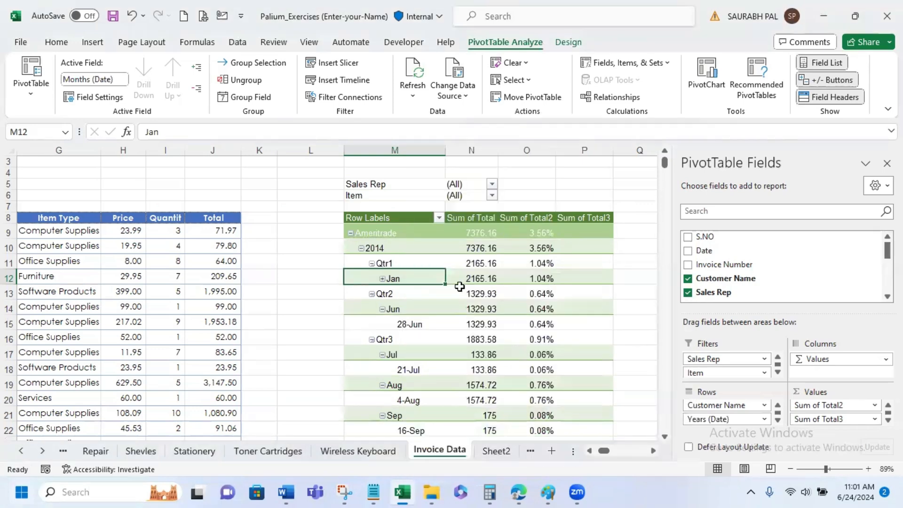
pyautogui.rightClick(433, 282)
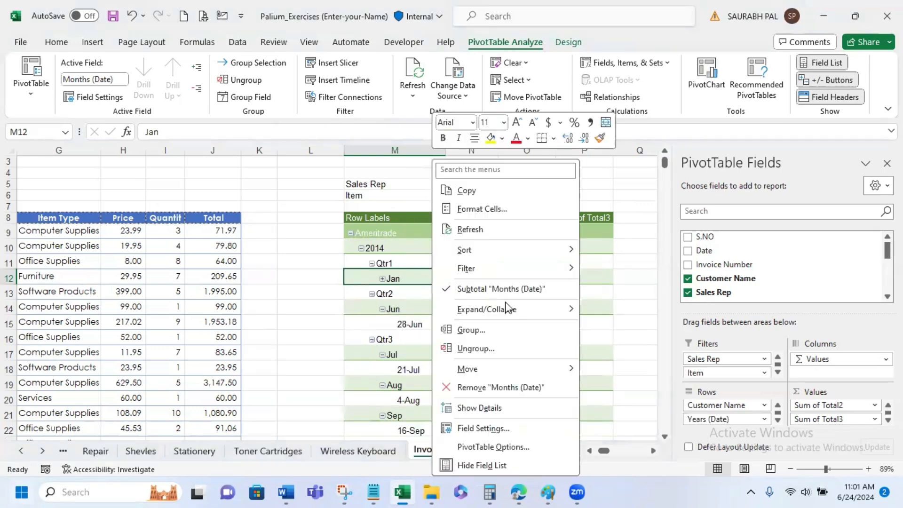
pyautogui.moveTo(529, 314)
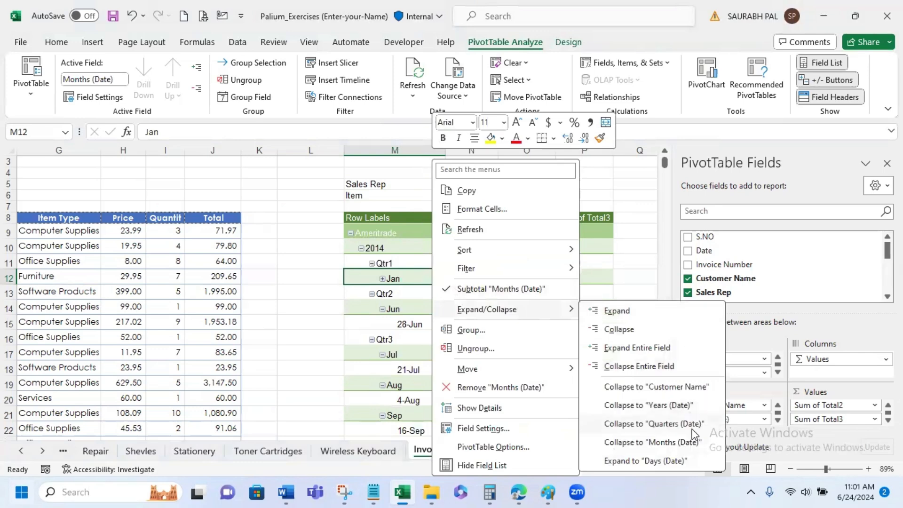
pyautogui.click(682, 405)
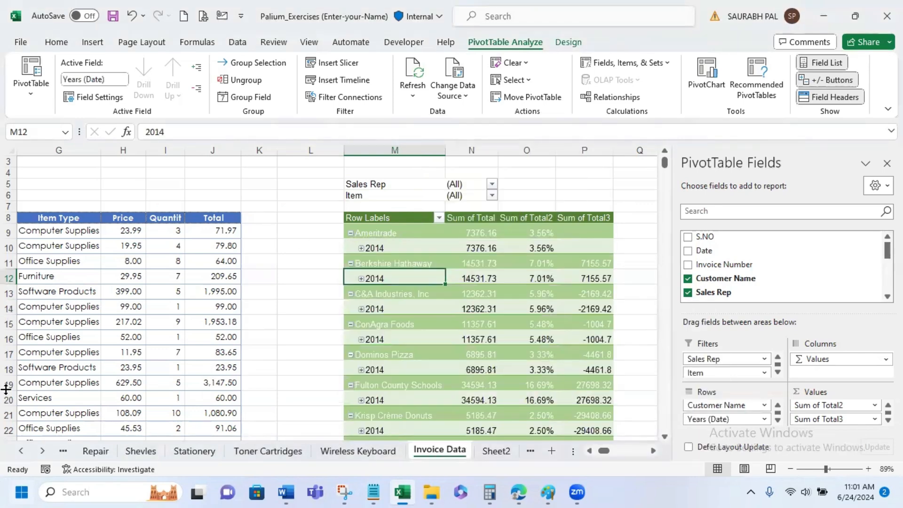
# - Expand the 2014 group under Ameritrade and collapse its Qtr1 group
pyautogui.click(360, 249)
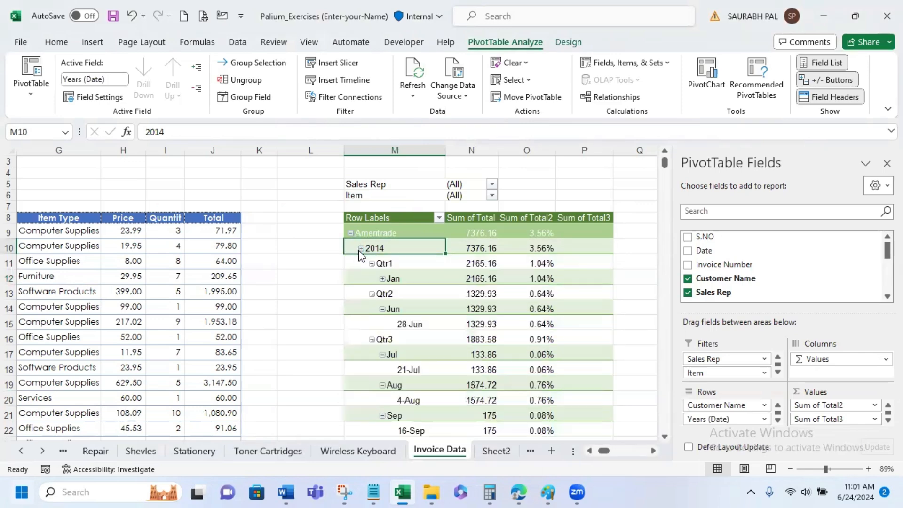
pyautogui.click(374, 271)
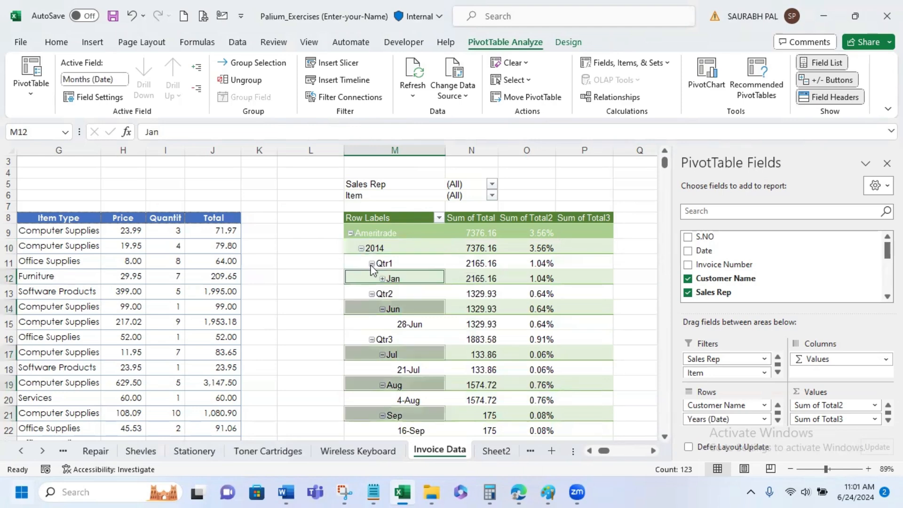
pyautogui.click(372, 264)
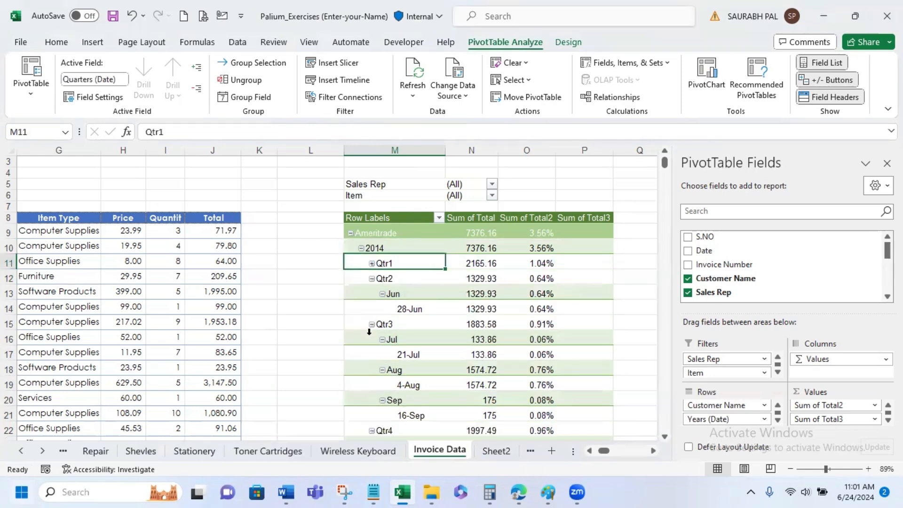
# - Collapse the Qtr4, Qtr3 and Qtr2 groups under Ameritrade's 2014 entry in the PivotTable
pyautogui.scroll(-3, 369, 348)
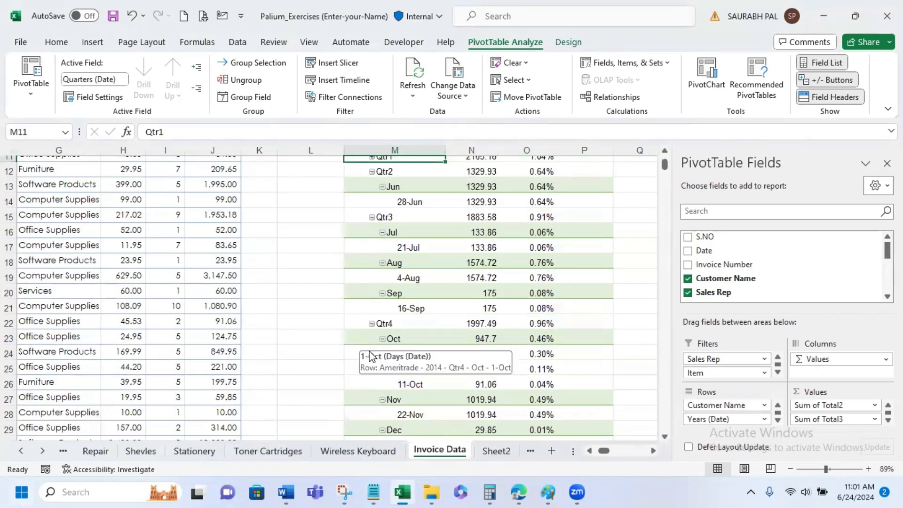
pyautogui.click(371, 323)
pyautogui.click(371, 218)
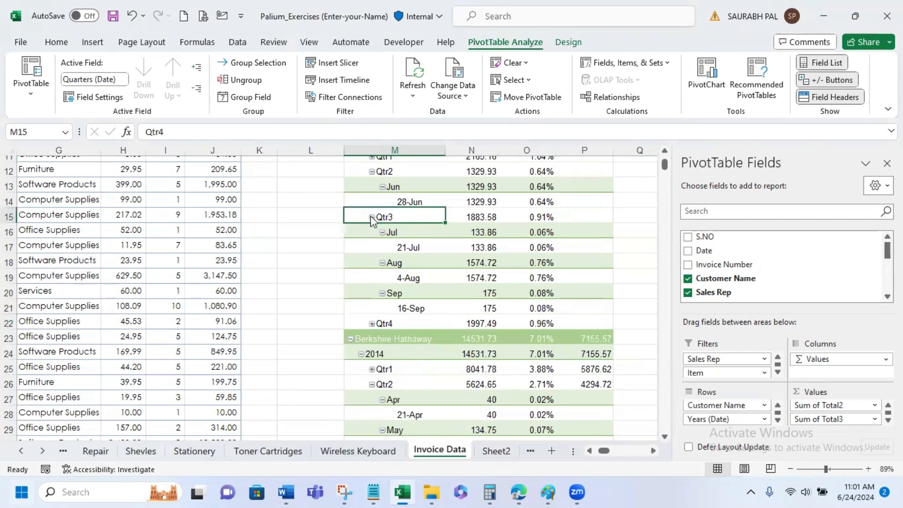
pyautogui.click(372, 172)
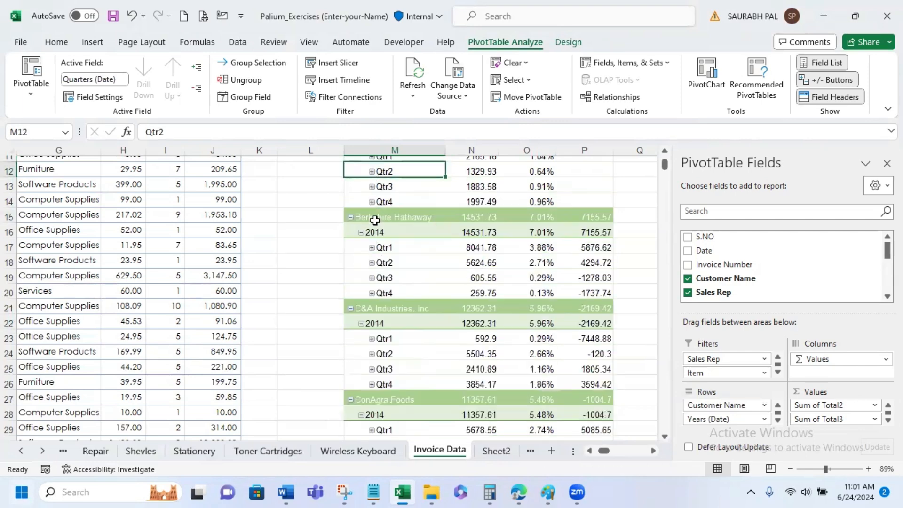
pyautogui.scroll(3, 380, 248)
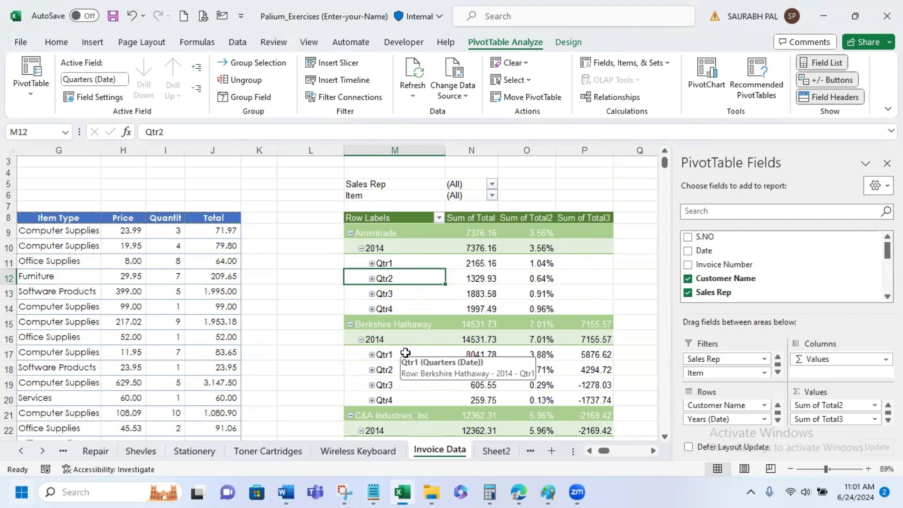
# - Expand the Qtr3 groups to their months and days and select Ameritrade's 21-Jul entry
pyautogui.scroll(-3, 405, 352)
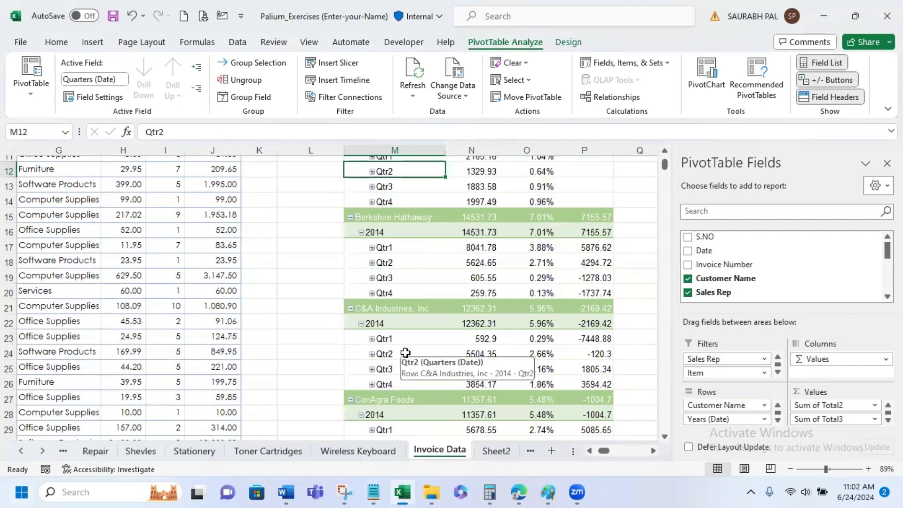
pyautogui.scroll(-3, 405, 353)
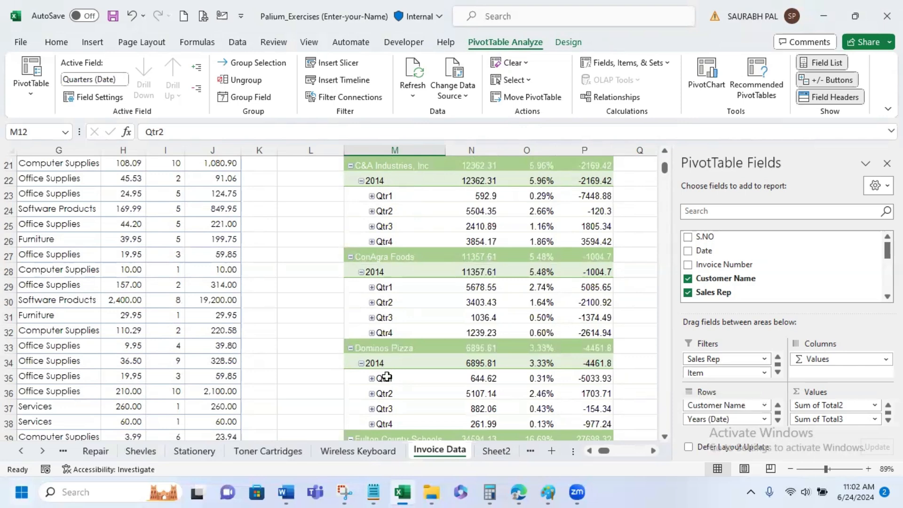
pyautogui.scroll(-2, 387, 377)
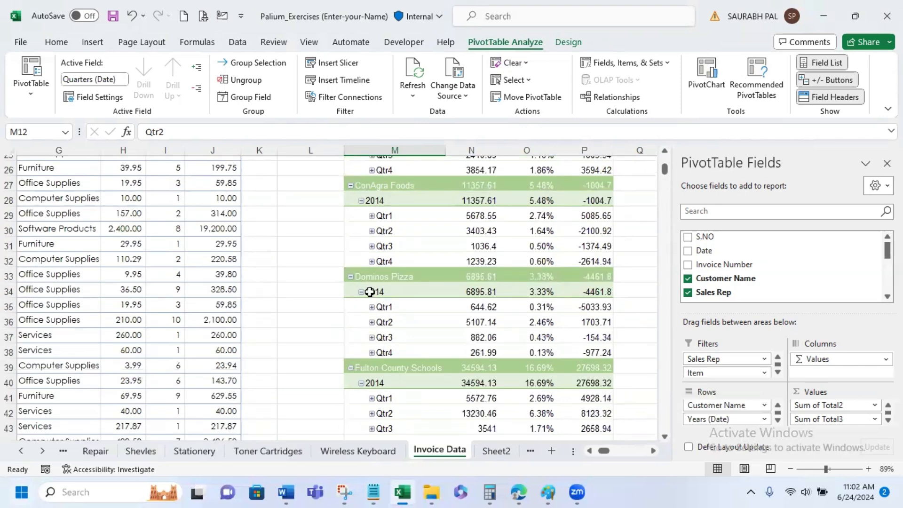
pyautogui.scroll(-2, 374, 400)
pyautogui.click(372, 357)
pyautogui.click(372, 357)
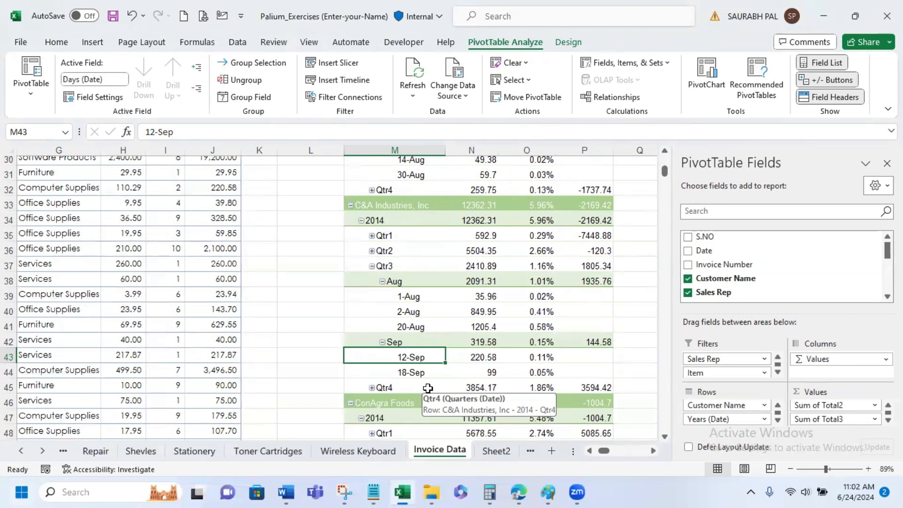
pyautogui.scroll(3, 451, 321)
pyautogui.scroll(7, 450, 321)
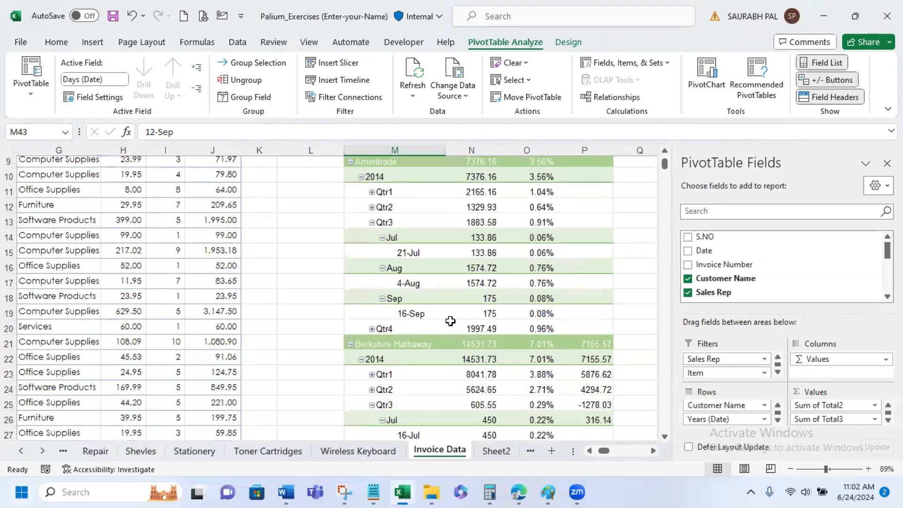
pyautogui.scroll(-1, 450, 320)
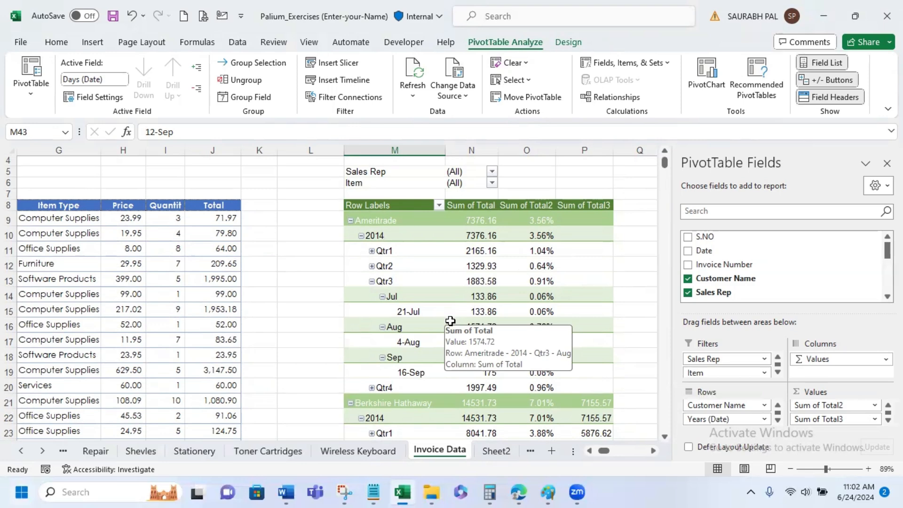
pyautogui.click(437, 309)
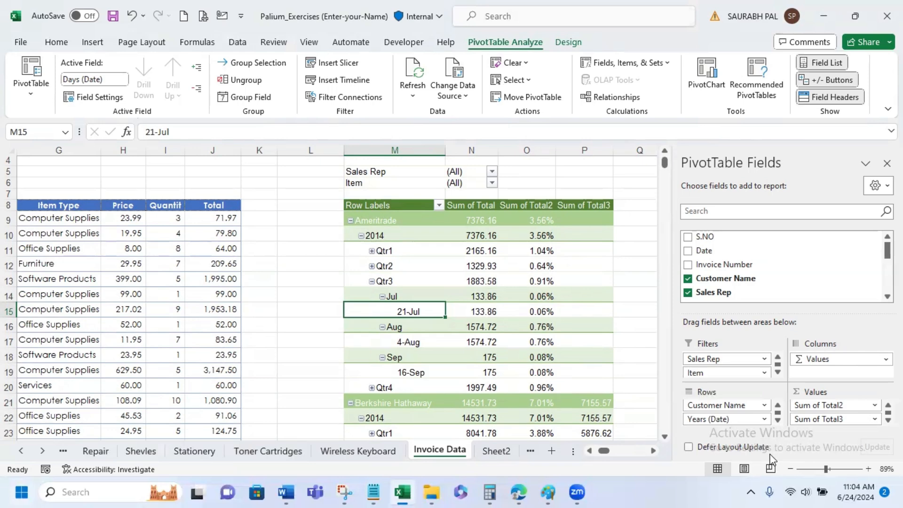
# - Remove the Years (Date), Quarters (Date), Months (Date) and Days (Date) fields from the PivotTable rows
pyautogui.moveTo(282, 492)
pyautogui.click(747, 419)
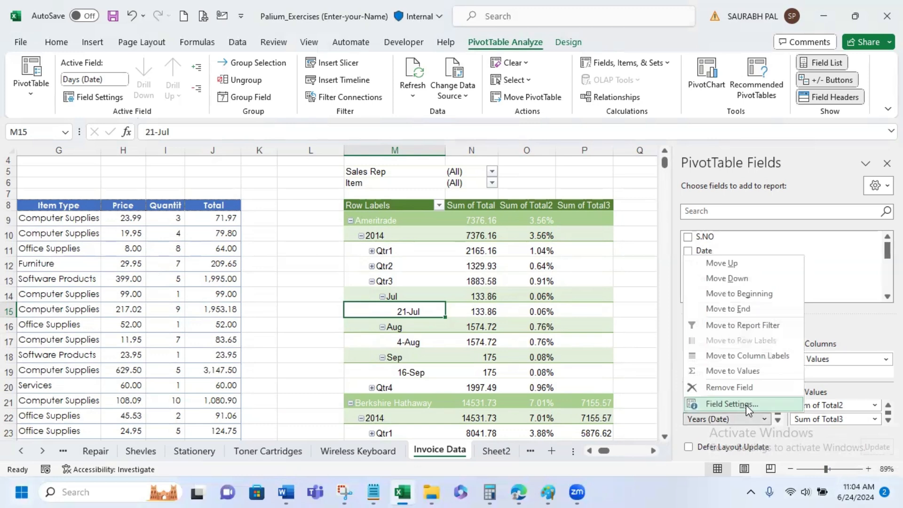
pyautogui.click(744, 388)
pyautogui.click(746, 418)
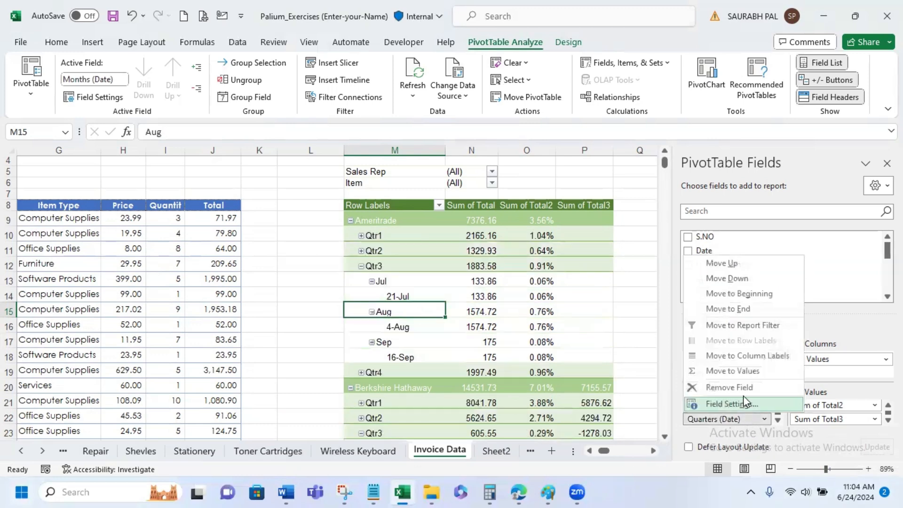
pyautogui.click(744, 390)
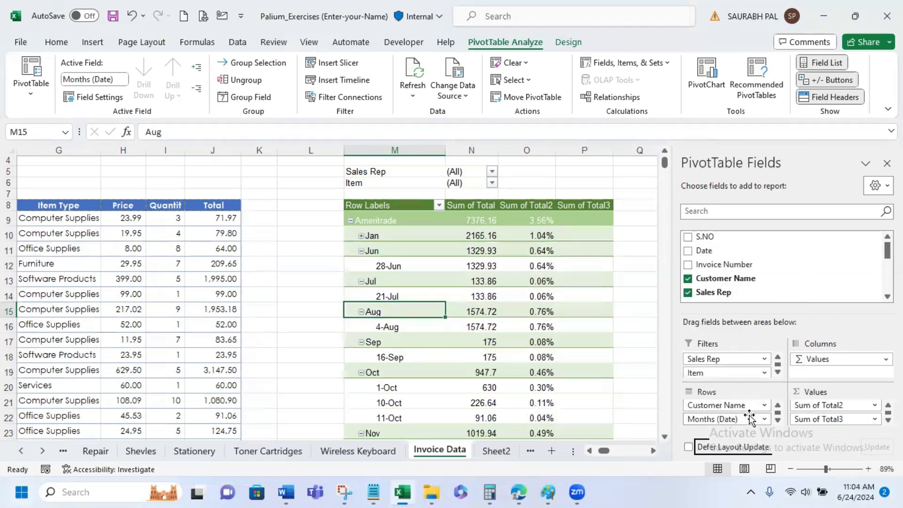
pyautogui.click(749, 417)
pyautogui.click(744, 388)
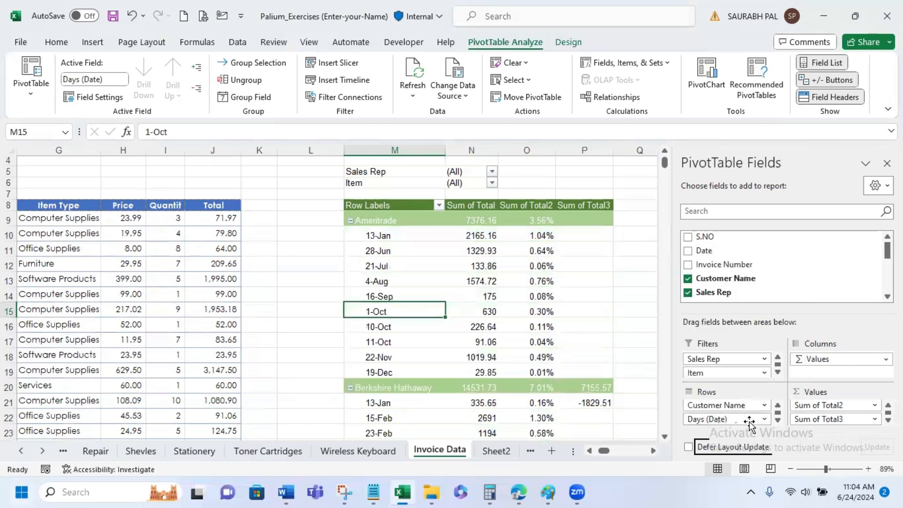
pyautogui.click(748, 419)
pyautogui.click(744, 387)
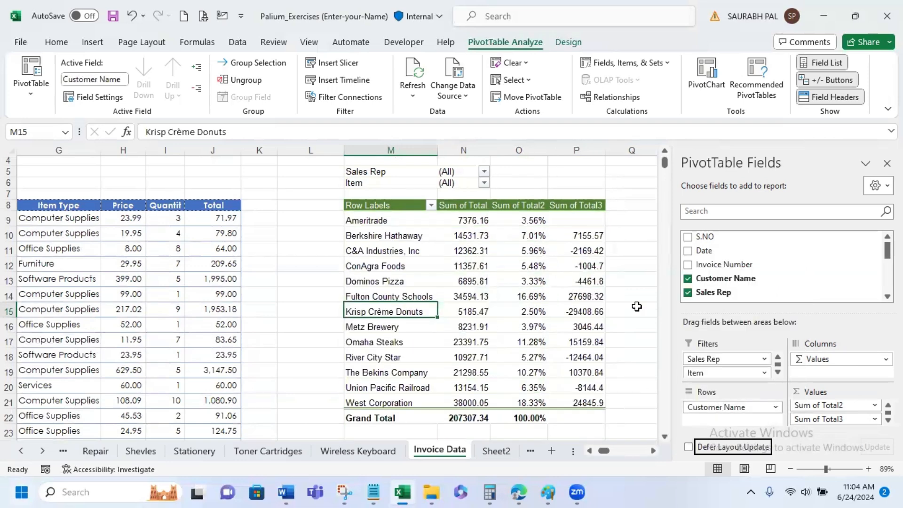
# - Add the Date field to the PivotTable and remove its Quarters (Date), Months (Date) and Years (Date) fields from the rows
pyautogui.click(688, 251)
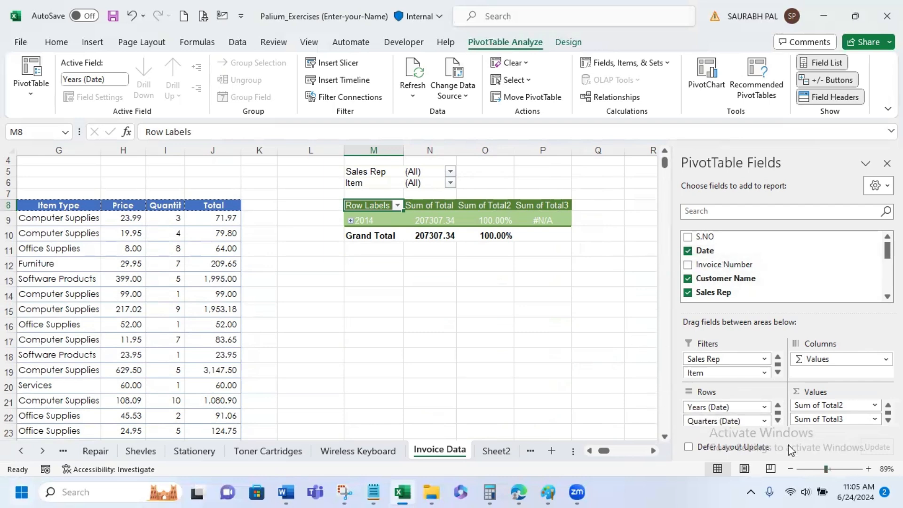
pyautogui.click(764, 420)
pyautogui.click(749, 388)
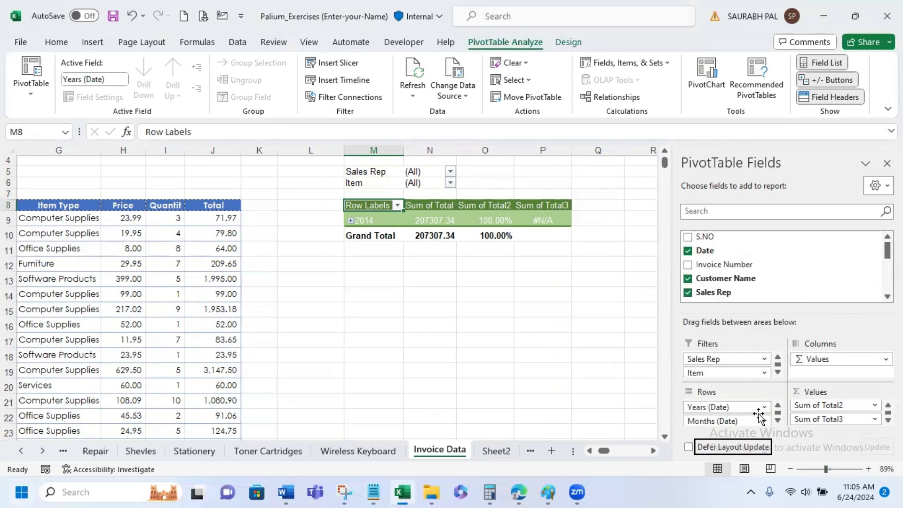
pyautogui.click(764, 421)
pyautogui.click(750, 388)
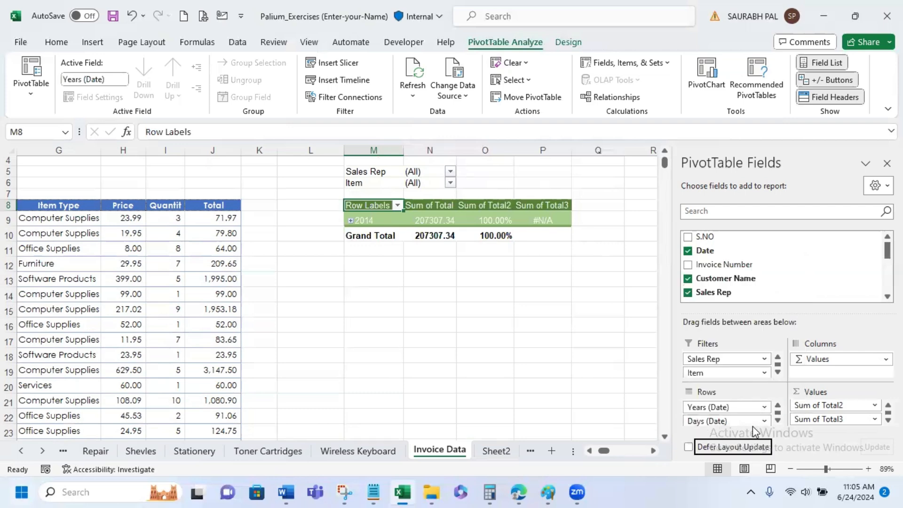
pyautogui.click(757, 407)
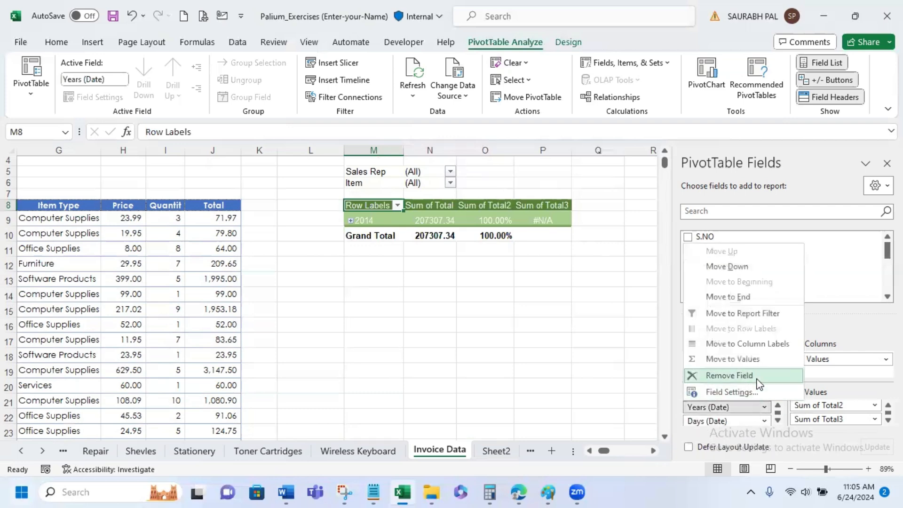
pyautogui.click(738, 376)
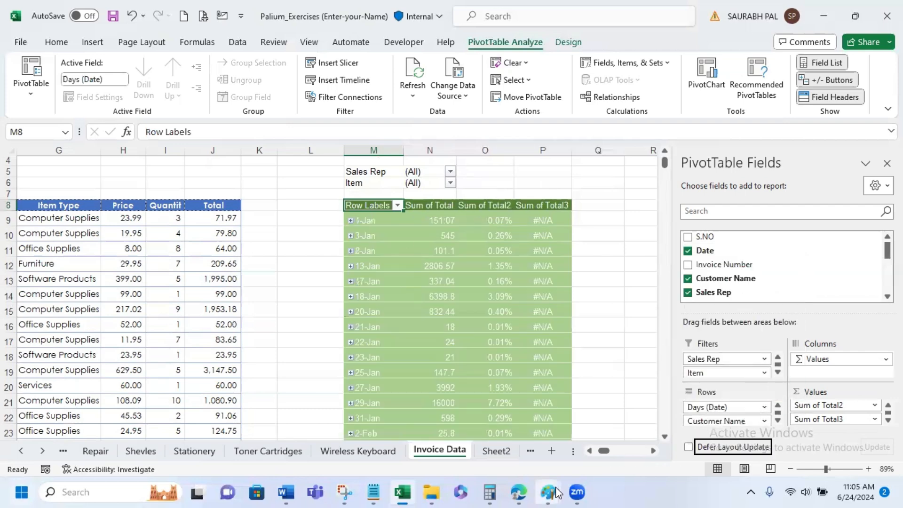
# - Remove the Days (Date) field so the PivotTable rows hold only Customer Name and Date
pyautogui.moveTo(719, 421); pyautogui.dragTo(724, 409)
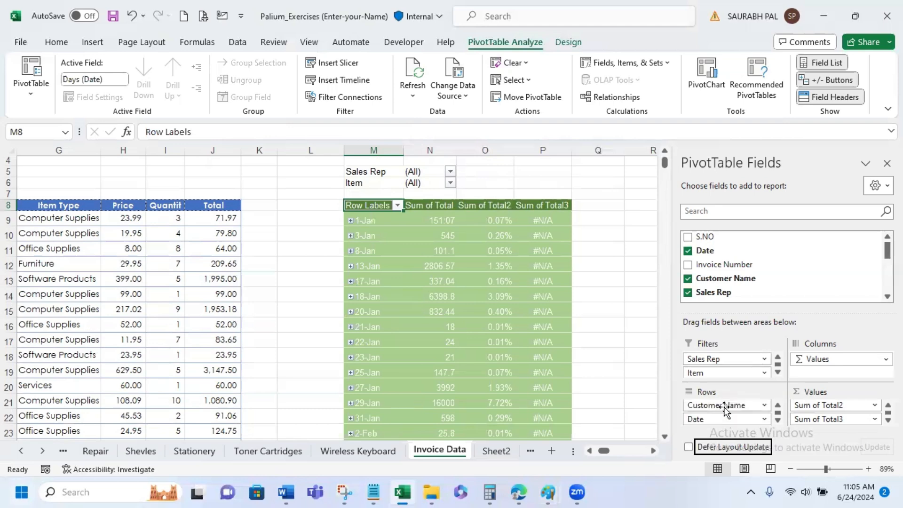
pyautogui.scroll(1, 724, 409)
pyautogui.scroll(-1, 725, 409)
pyautogui.scroll(1, 725, 409)
pyautogui.scroll(-1, 724, 409)
pyautogui.scroll(1, 724, 410)
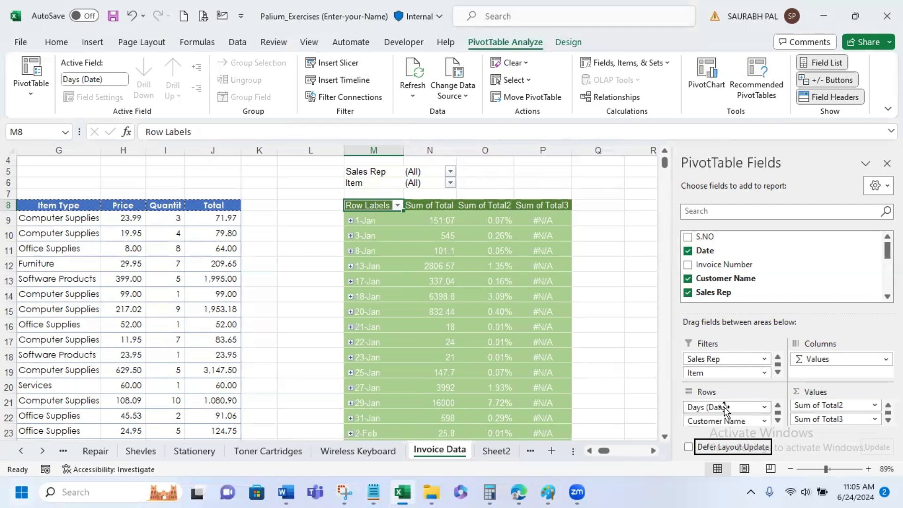
pyautogui.click(724, 408)
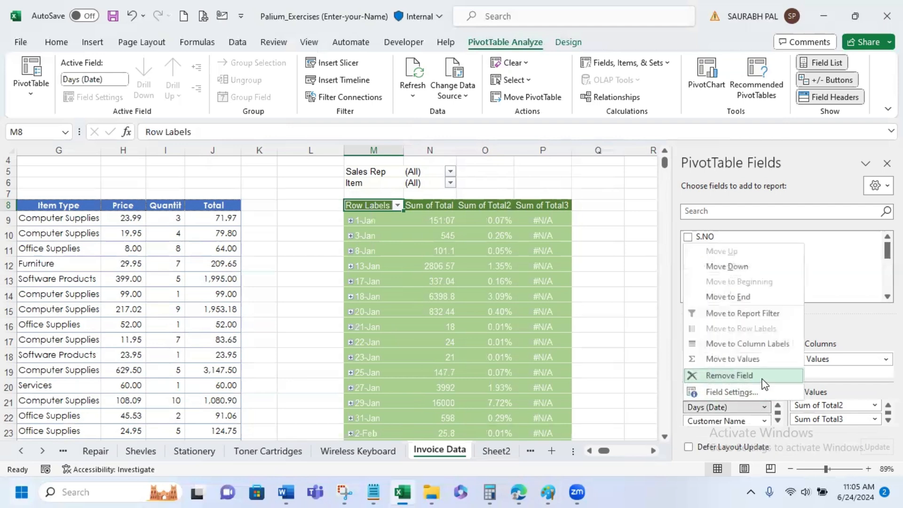
pyautogui.click(763, 380)
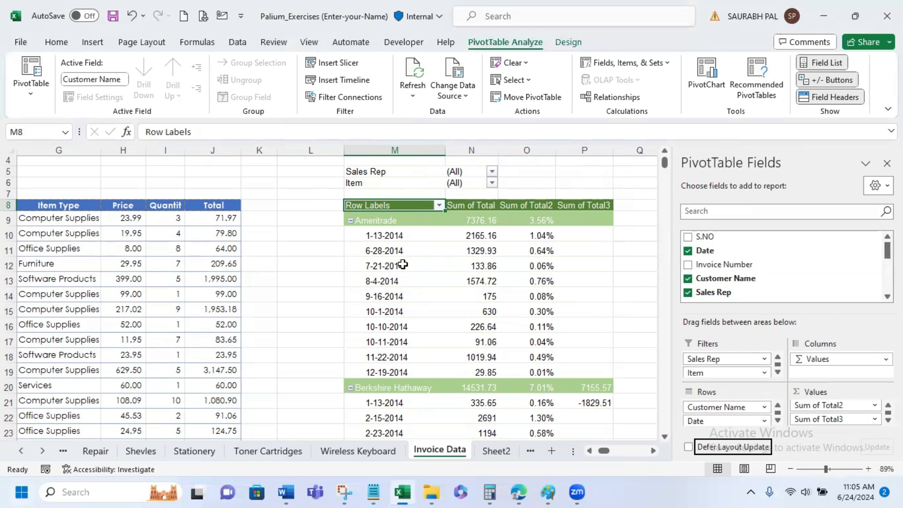
# - Group the PivotTable's individual invoice dates under each customer by Days, Months, Quarters and Years
pyautogui.click(394, 234)
pyautogui.rightClick(397, 236)
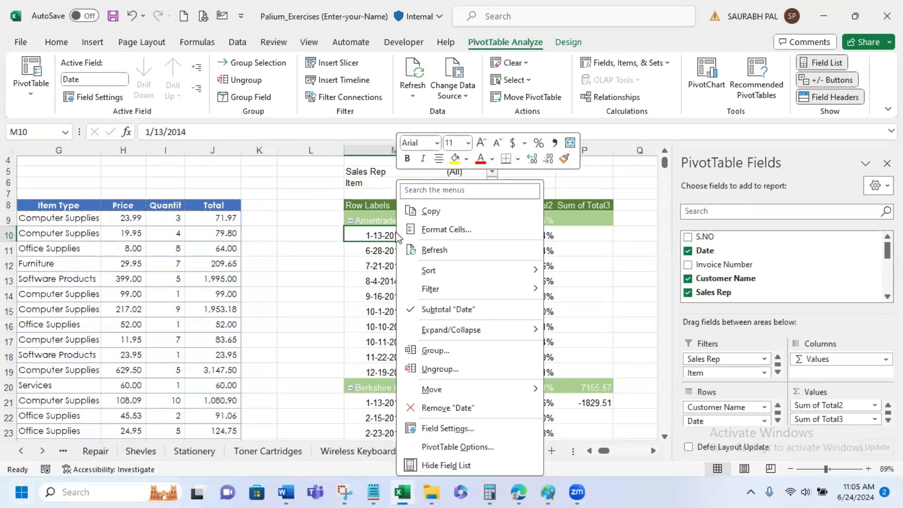
pyautogui.click(461, 351)
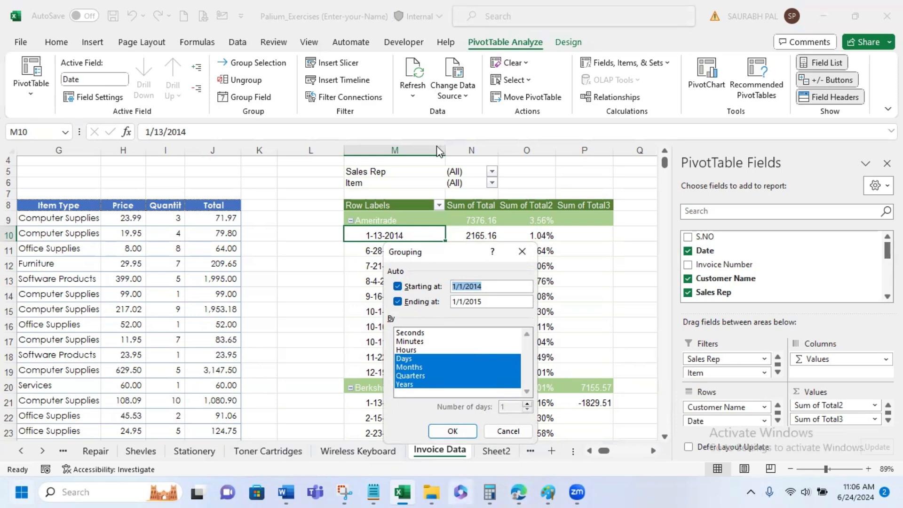
pyautogui.click(453, 431)
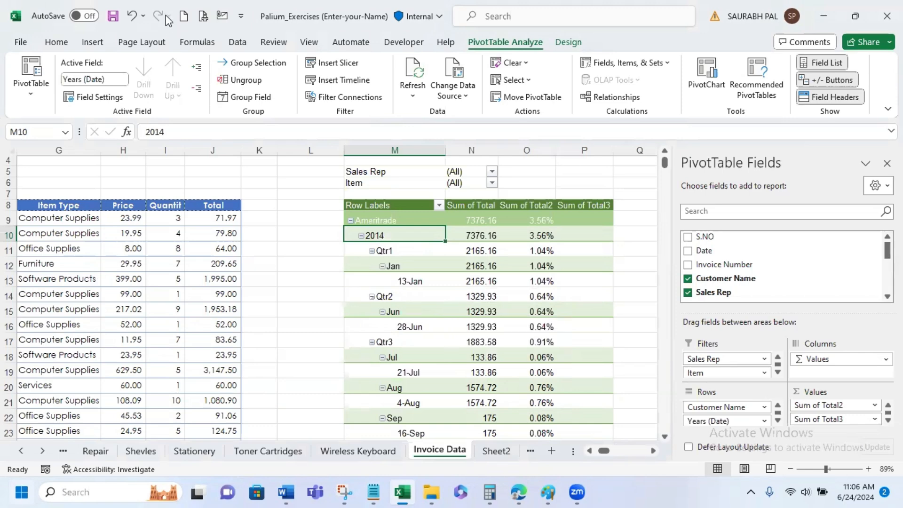
# - Create a new blank workbook
pyautogui.click(184, 13)
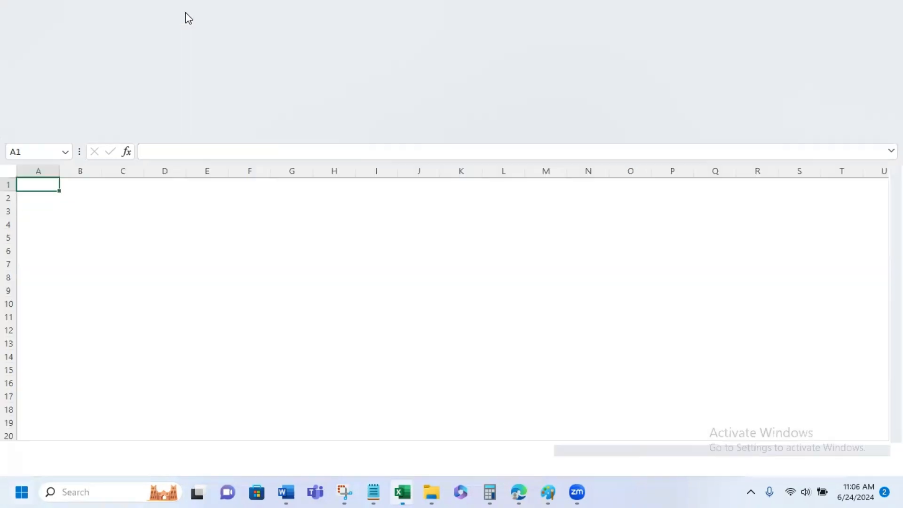
pyautogui.write('A1')
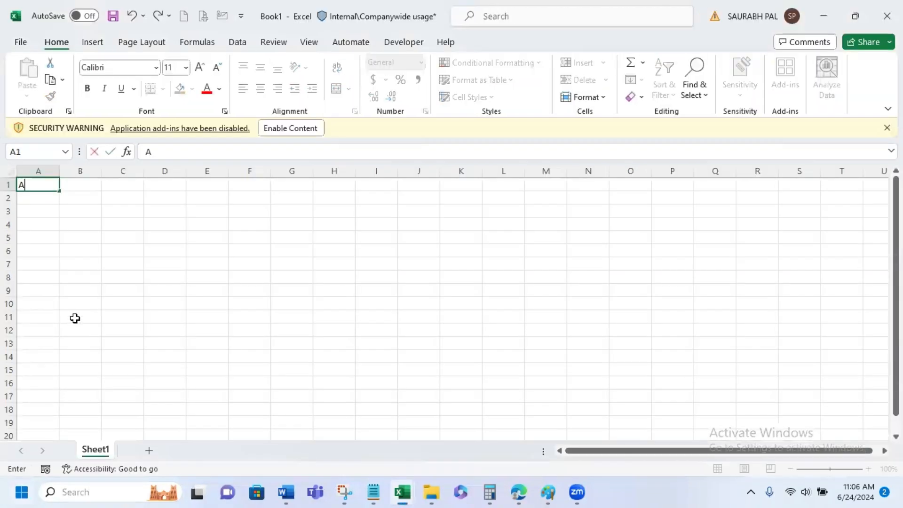
pyautogui.press('Return')
pyautogui.write('A3')
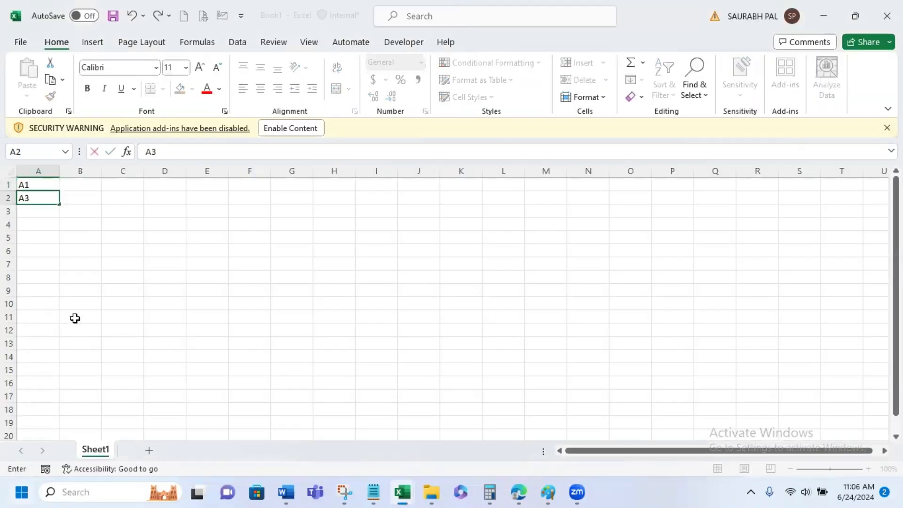
pyautogui.press('BackSpace')
pyautogui.press('BackSpace')
pyautogui.press('Up')
# - Enter the header Emp Name in cell A1
pyautogui.write('Emp Name')
pyautogui.press('Return')
# - Enter A1, A2 and A3 beneath the Emp Name header and fill the series down column A to A1212
pyautogui.write('A')
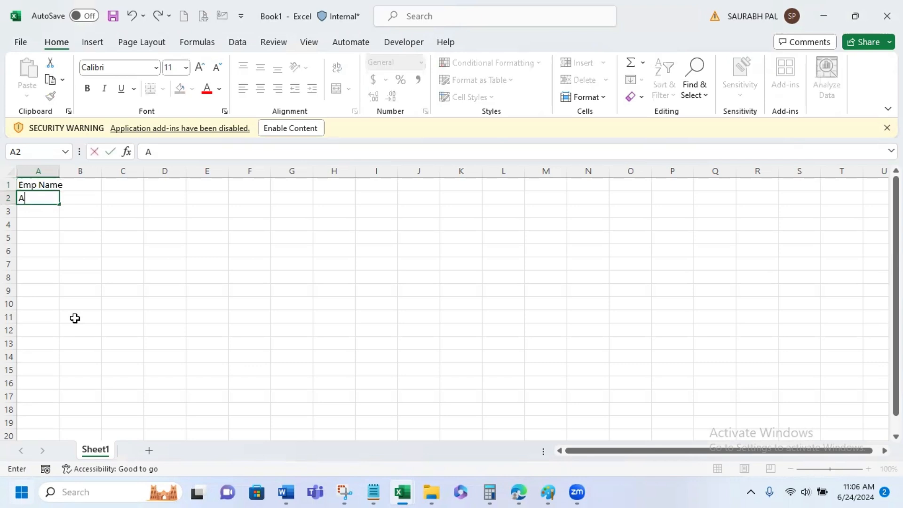
pyautogui.write('1')
pyautogui.press('Return')
pyautogui.write('A2')
pyautogui.press('Return')
pyautogui.write('A3')
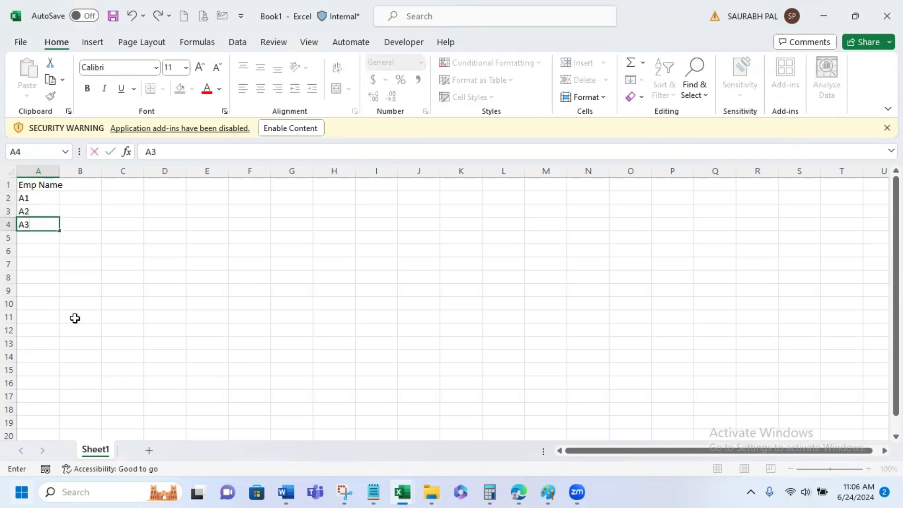
pyautogui.press('Return')
pyautogui.moveTo(28, 197); pyautogui.dragTo(59, 379)
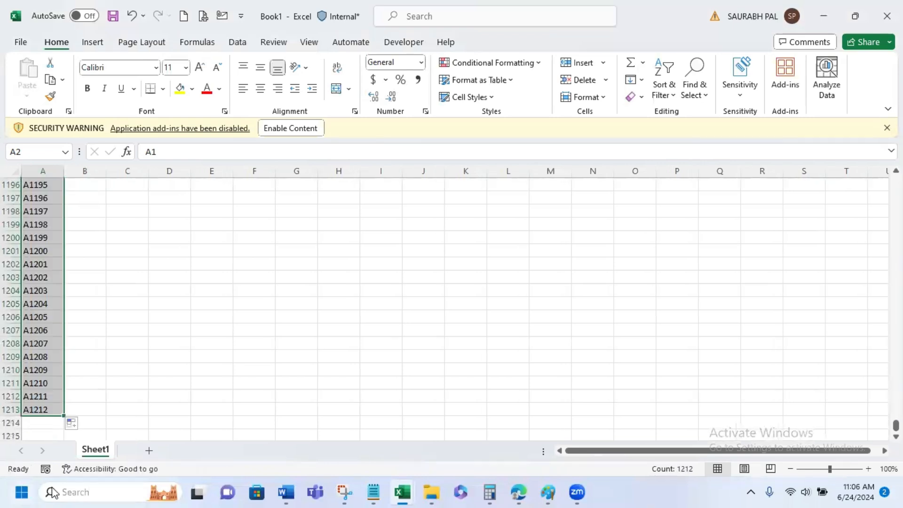
pyautogui.moveTo(895, 426); pyautogui.dragTo(896, 181)
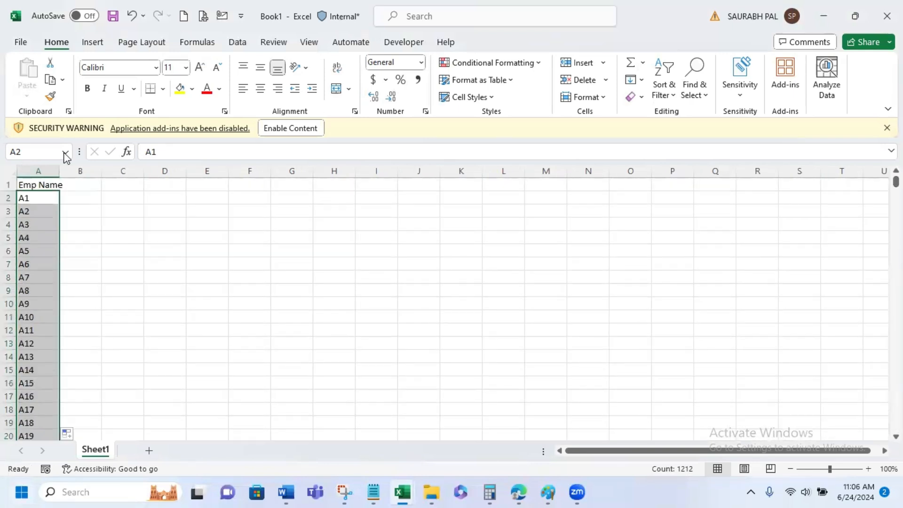
# - Autofit the width of the Emp Name column and enter the header DoB in cell B1
pyautogui.doubleClick(58, 168)
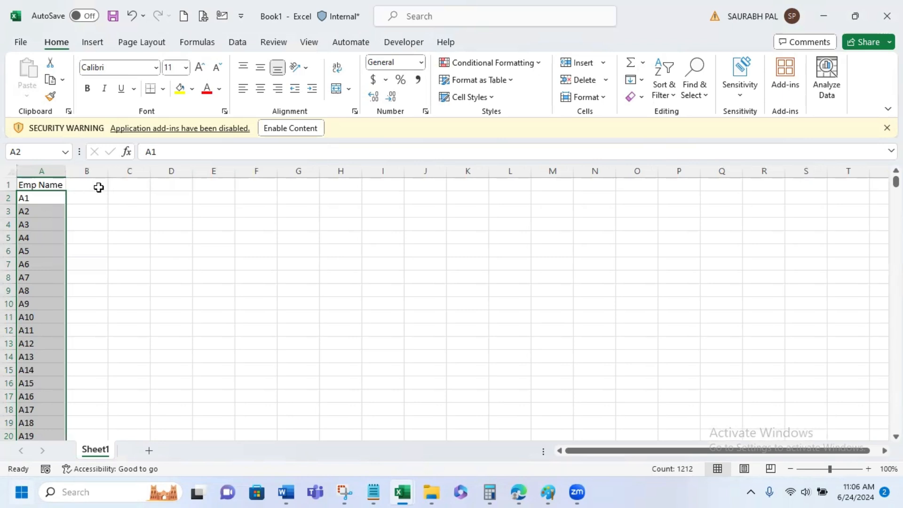
pyautogui.click(99, 188)
pyautogui.write('A')
pyautogui.press('BackSpace')
pyautogui.write('Do')
pyautogui.press('BackSpace')
pyautogui.write('oB')
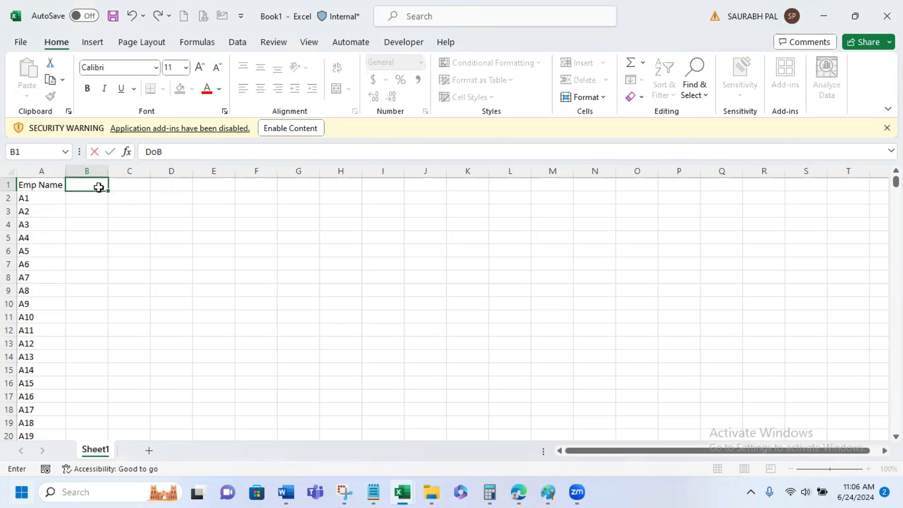
pyautogui.press('Return')
# - Enter the first employee's date of birth in cell B2 beneath the DoB header
pyautogui.write('1-')
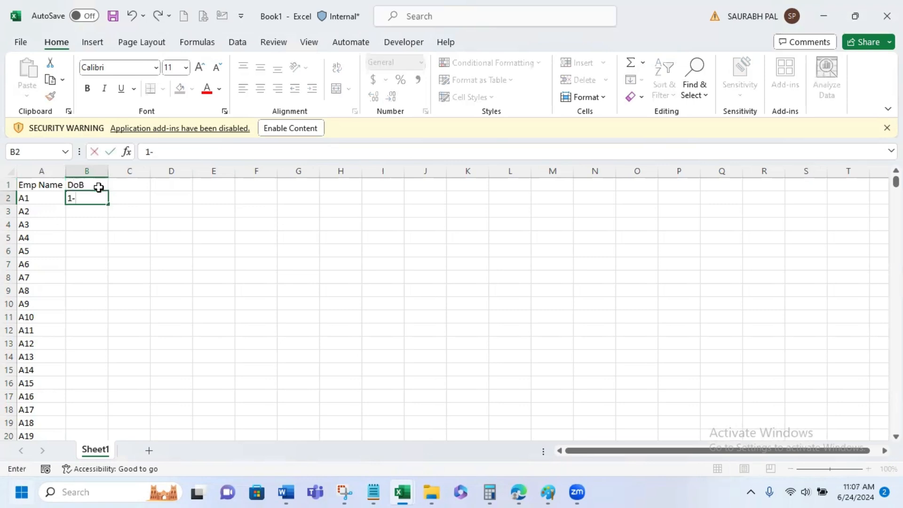
pyautogui.write('Jan-')
pyautogui.write('65')
pyautogui.press('Return')
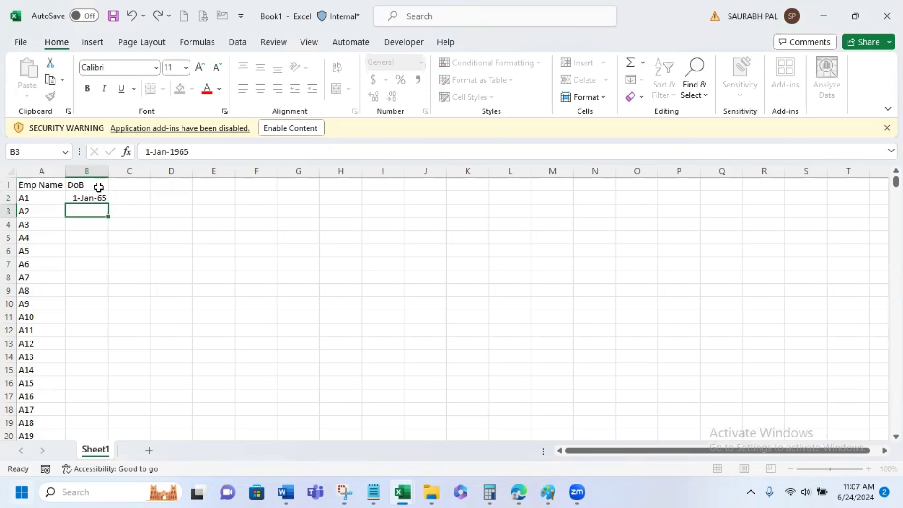
pyautogui.click(100, 195)
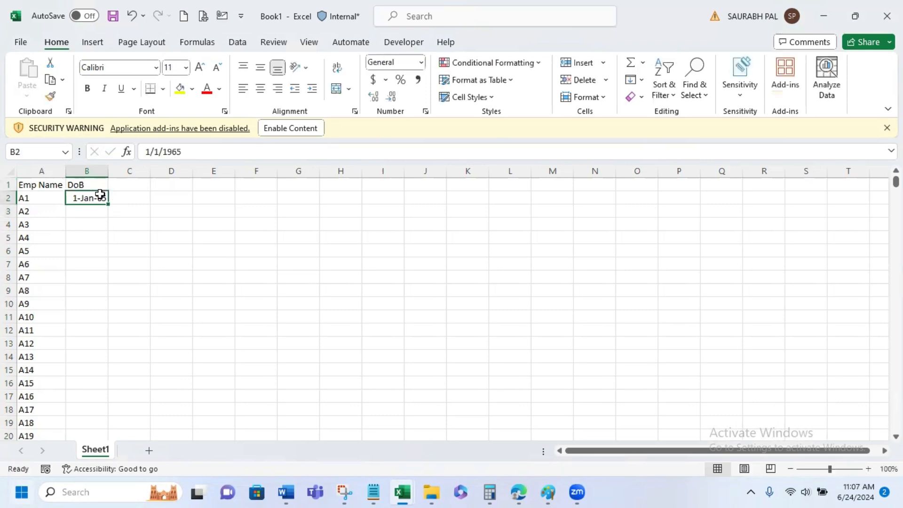
pyautogui.hotkey('shift', 'Left')
pyautogui.hotkey('ctrl', 'shift', 'Down')
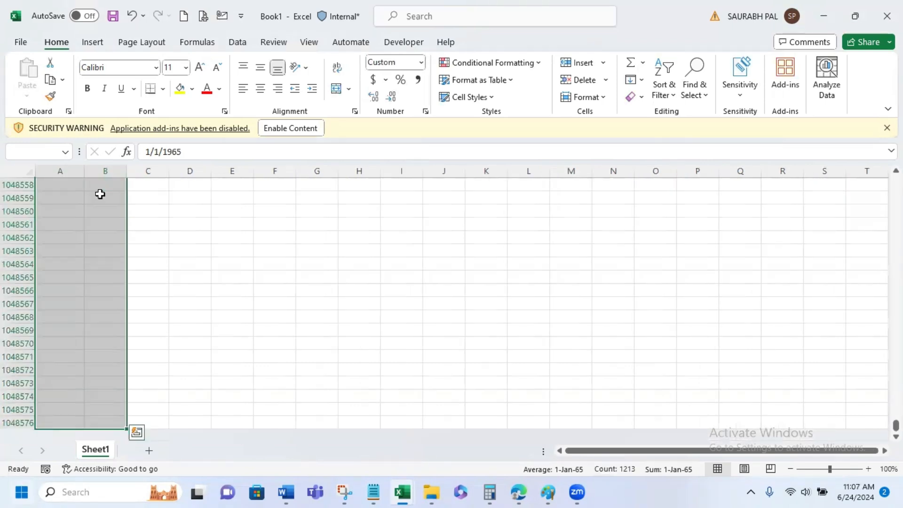
pyautogui.hotkey('ctrl', 'Up')
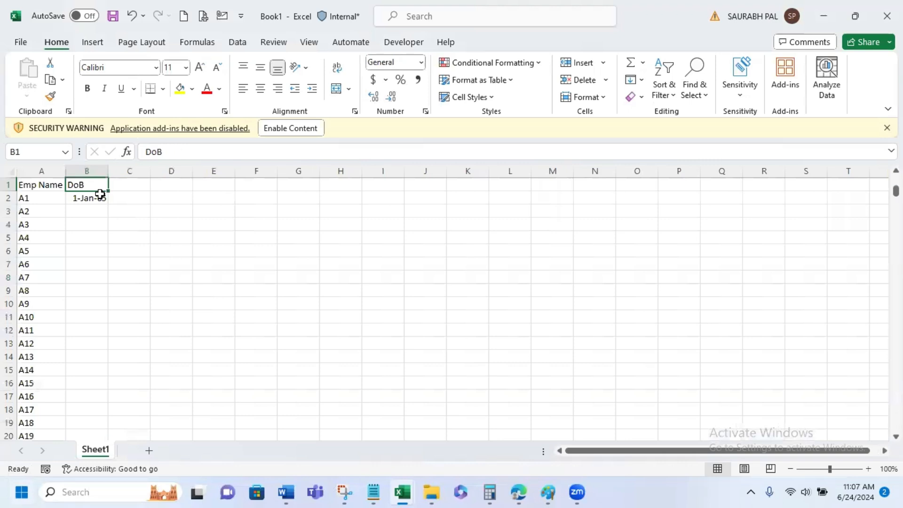
pyautogui.press('Down')
pyautogui.hotkey('shift', 'Left')
pyautogui.hotkey('shift', 'Down')
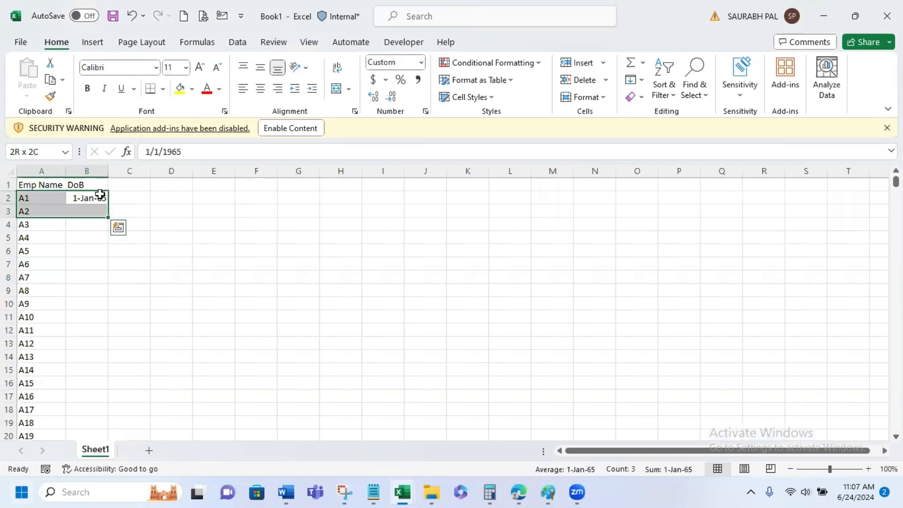
pyautogui.hotkey('shift', 'Down')
pyautogui.hotkey('ctrl', 'shift', 'Down')
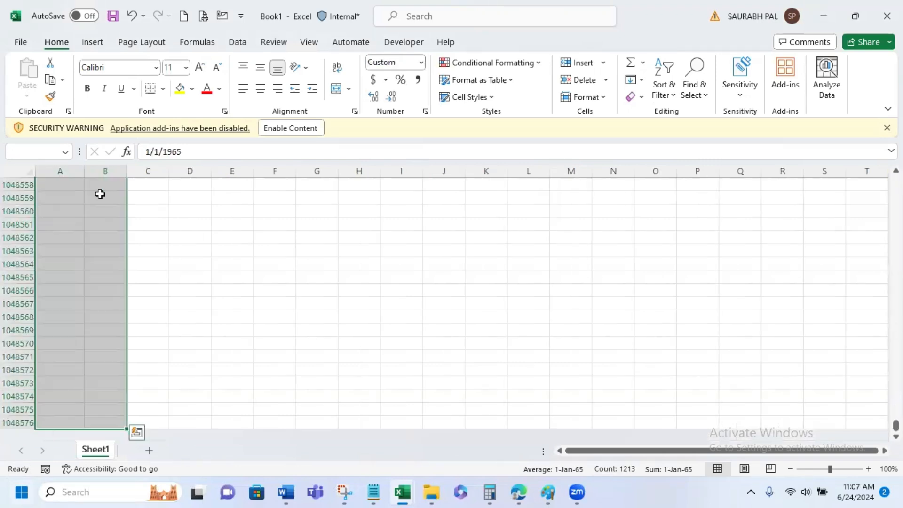
pyautogui.press('pageup')
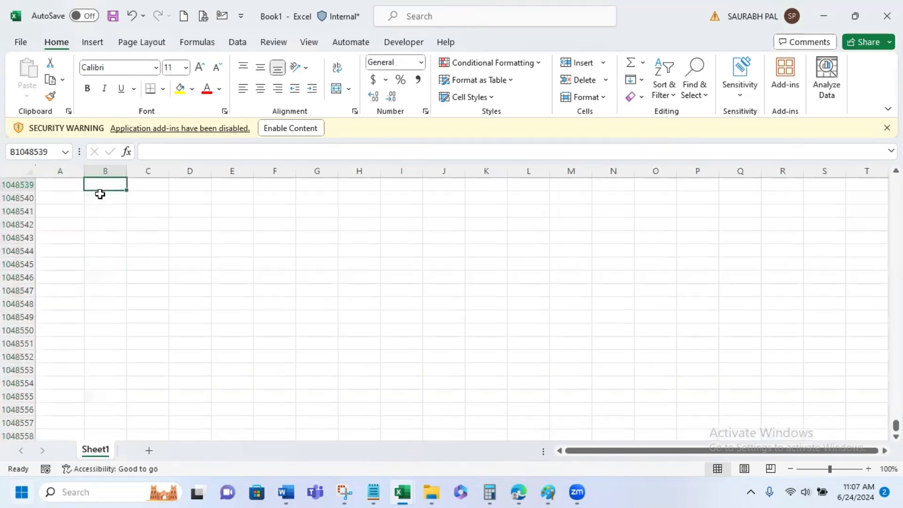
pyautogui.press('pageup')
pyautogui.press('pageup')
pyautogui.press('pageup')
pyautogui.press('pageup')
pyautogui.press('pageup')
pyautogui.press('pageup')
pyautogui.press('pageup')
pyautogui.press('pageup')
pyautogui.press('pageup')
pyautogui.press('pageup')
pyautogui.press('pageup')
pyautogui.press('pageup')
pyautogui.press('pageup')
pyautogui.press('pageup')
pyautogui.press('pageup')
pyautogui.press('pageup')
pyautogui.press('pageup')
pyautogui.press('pageup')
pyautogui.press('pageup')
pyautogui.press('pageup')
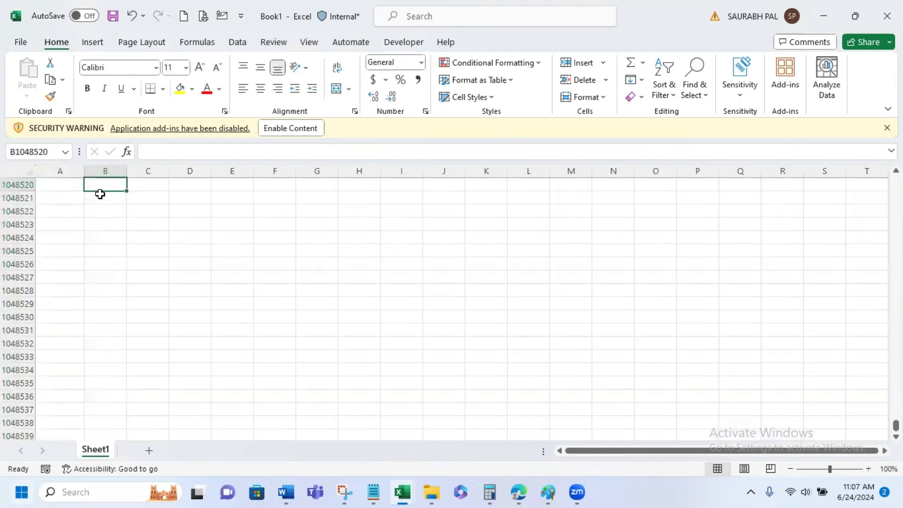
pyautogui.press('pageup')
pyautogui.press('pageup')
pyautogui.press('pageup')
pyautogui.press('pageup')
pyautogui.press('pageup')
pyautogui.press('pageup')
pyautogui.press('pageup')
pyautogui.press('pageup')
pyautogui.press('pageup')
pyautogui.press('pageup')
pyautogui.press('pageup')
pyautogui.press('pageup')
pyautogui.press('pageup')
pyautogui.press('pageup')
pyautogui.press('pageup')
pyautogui.press('pageup')
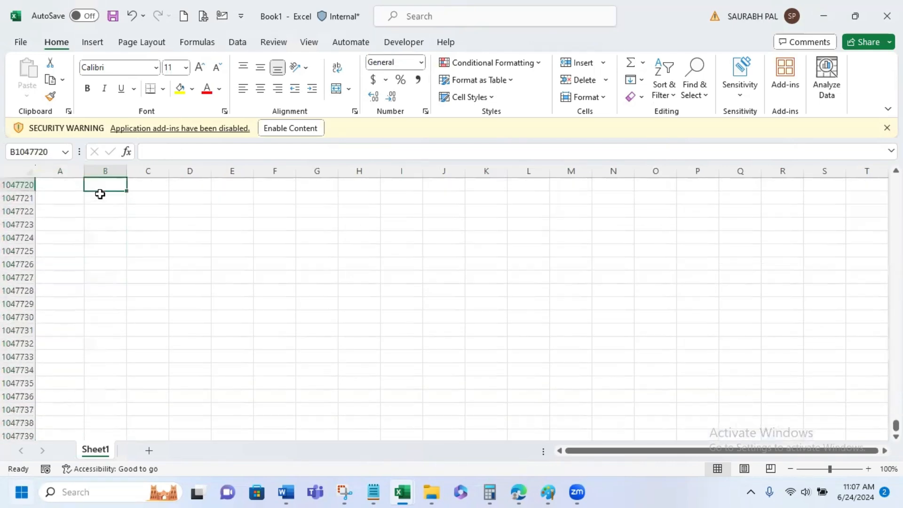
pyautogui.hotkey('ctrl', 'Home')
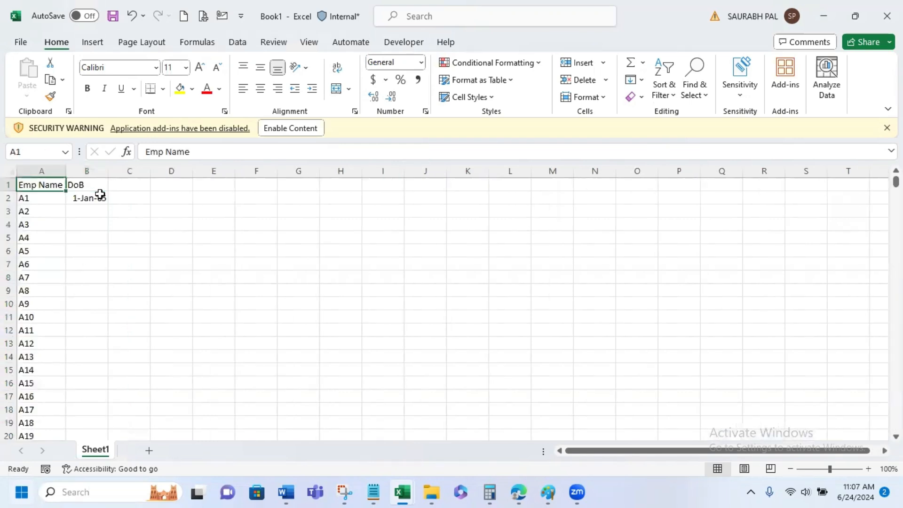
# - Fill B2:B1213 with a date series by day down the column, using a step value of 27
pyautogui.click(100, 194)
pyautogui.scroll(-20, 113, 273)
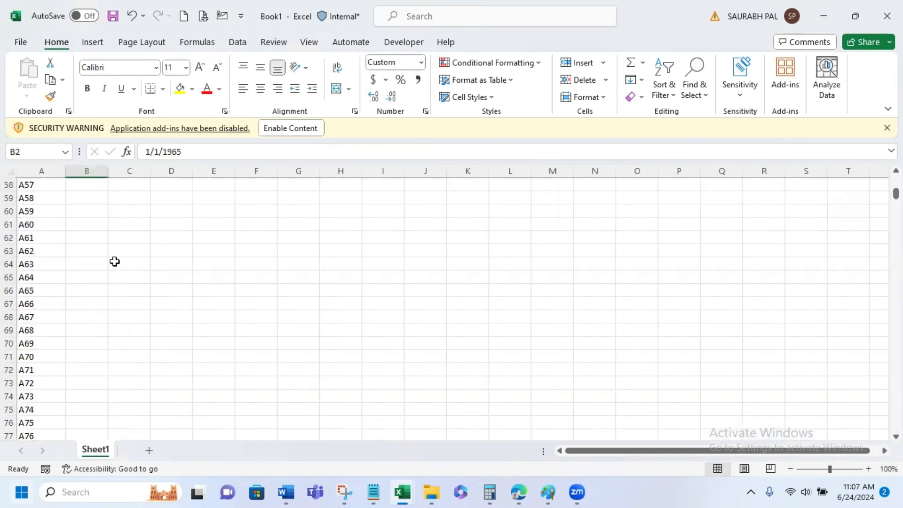
pyautogui.scroll(-20, 113, 273)
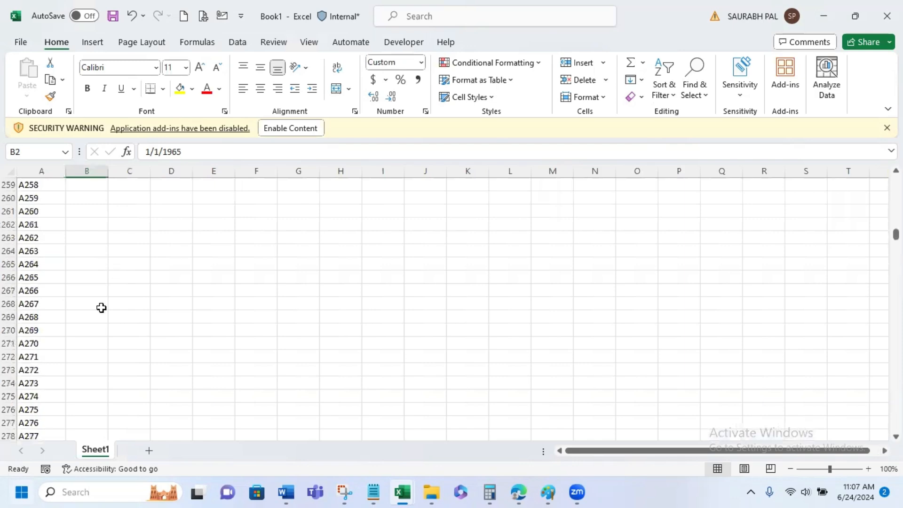
pyautogui.scroll(-9, 101, 307)
pyautogui.scroll(-20, 450, 309)
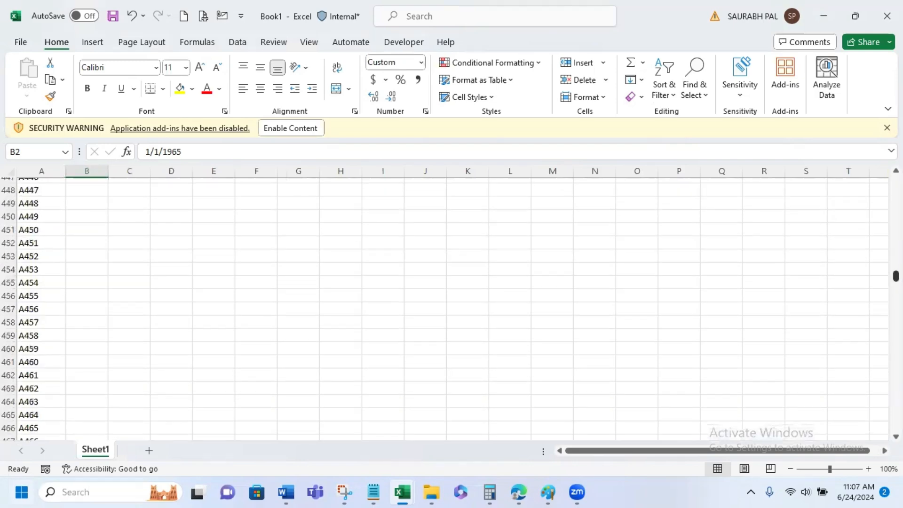
pyautogui.scroll(-20, 450, 309)
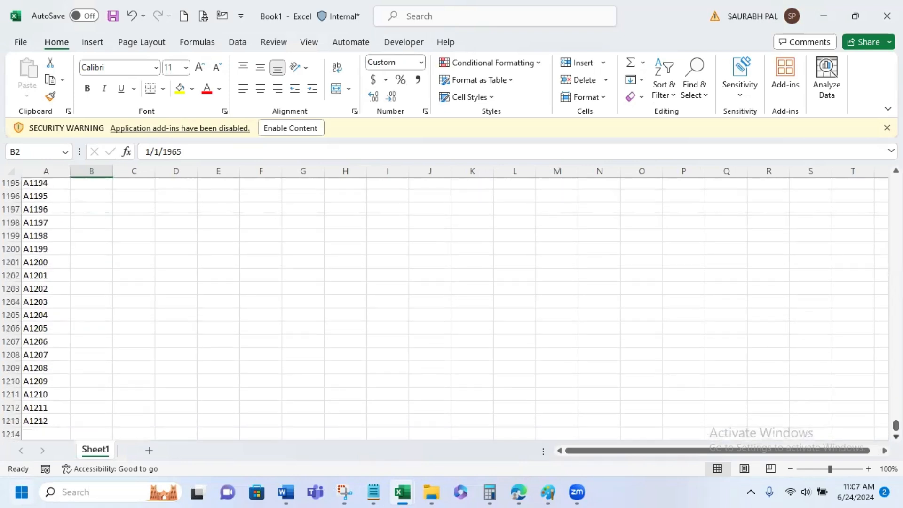
pyautogui.keyDown('shift'); pyautogui.click(89, 423); pyautogui.keyUp('shift')
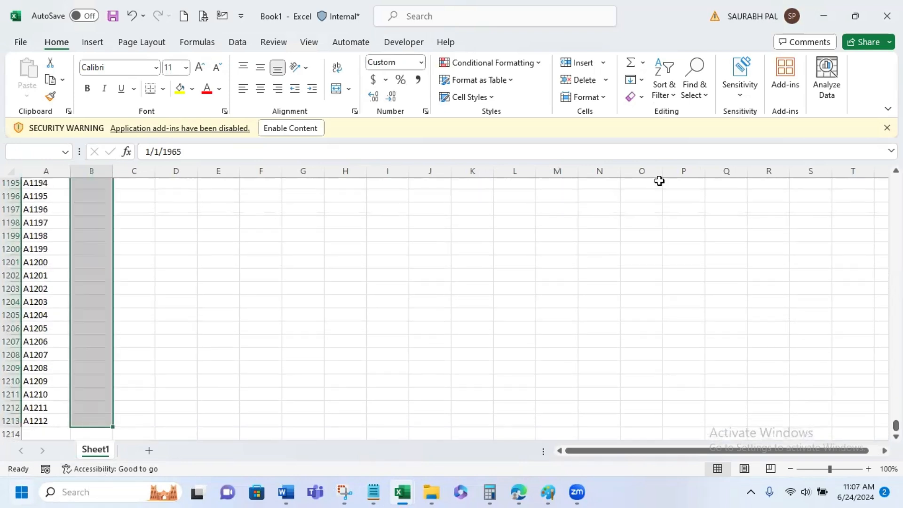
pyautogui.click(638, 80)
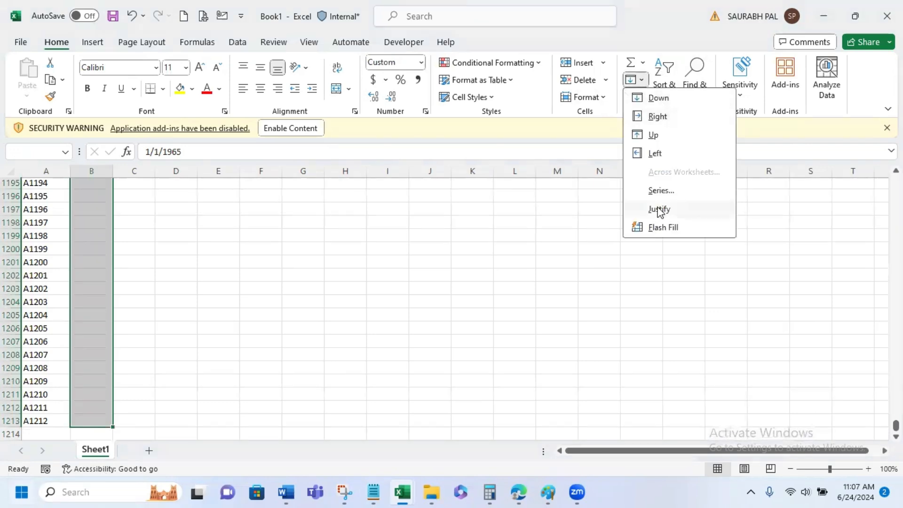
pyautogui.click(662, 190)
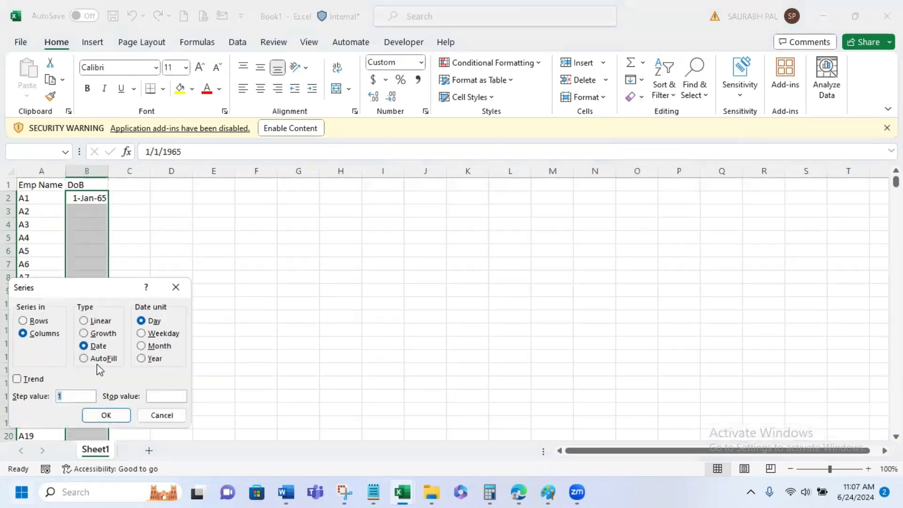
pyautogui.write('27')
pyautogui.click(106, 415)
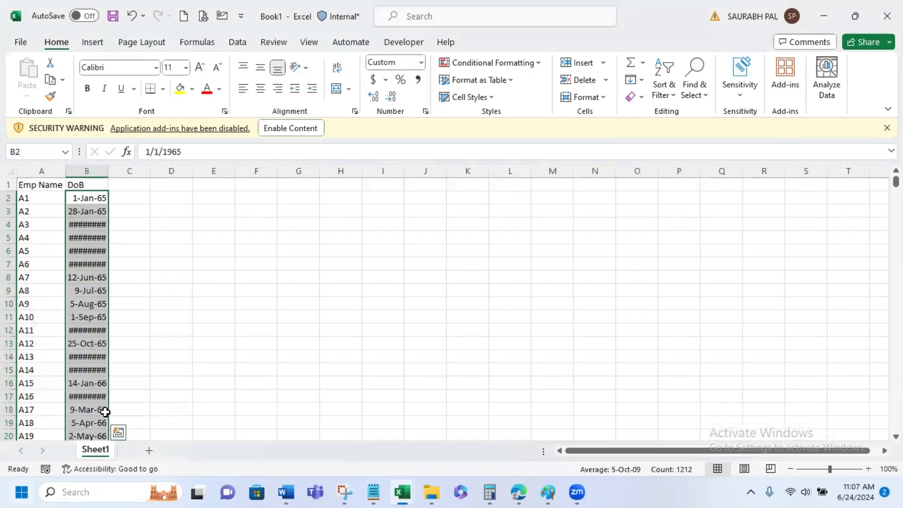
# - Autofit the width of the DoB column and enter the header Age in cell C1
pyautogui.doubleClick(108, 171)
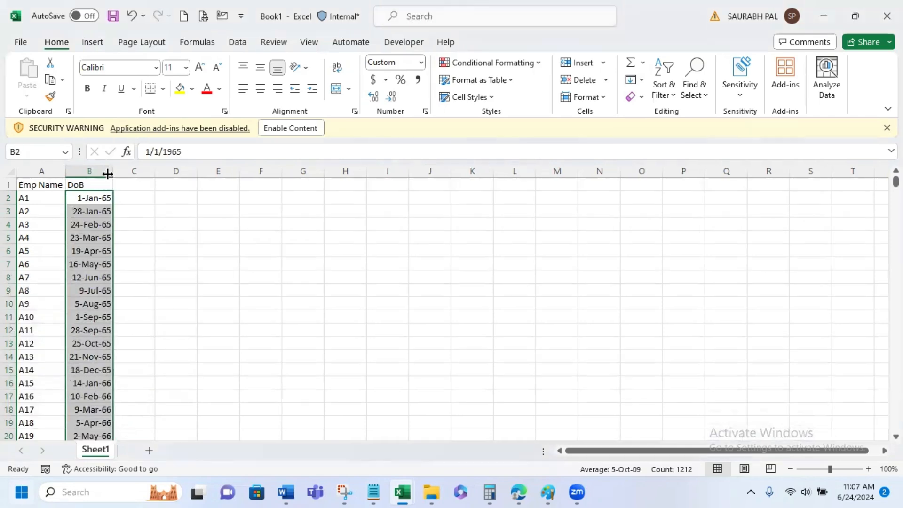
pyautogui.click(141, 182)
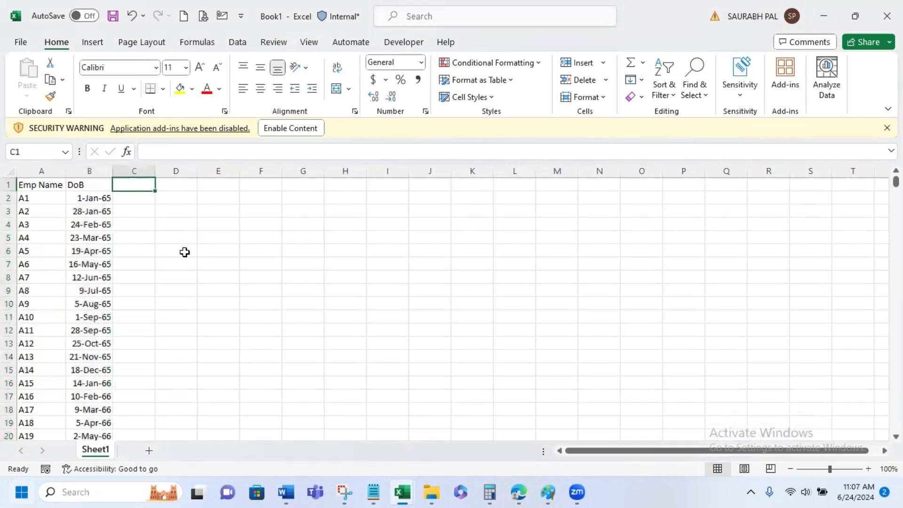
pyautogui.write('Age')
pyautogui.press('Return')
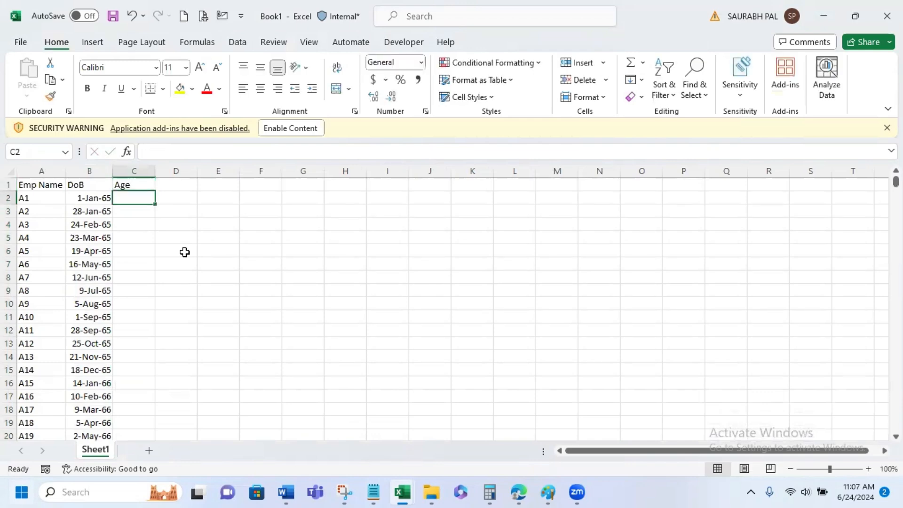
# - Calculate the first employee's age in years in cell C2 with =DATEDIF(B2,TODAY(),"y")
pyautogui.write('=date')
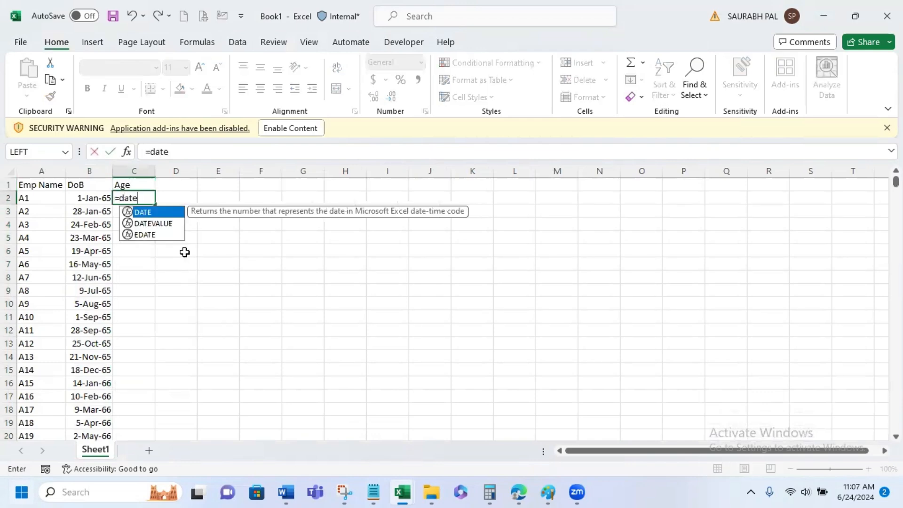
pyautogui.write('dif(')
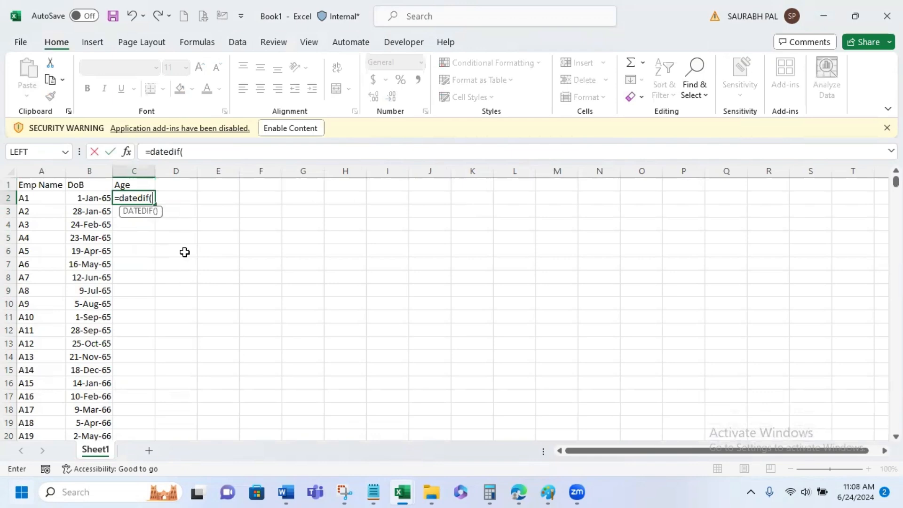
pyautogui.click(98, 199)
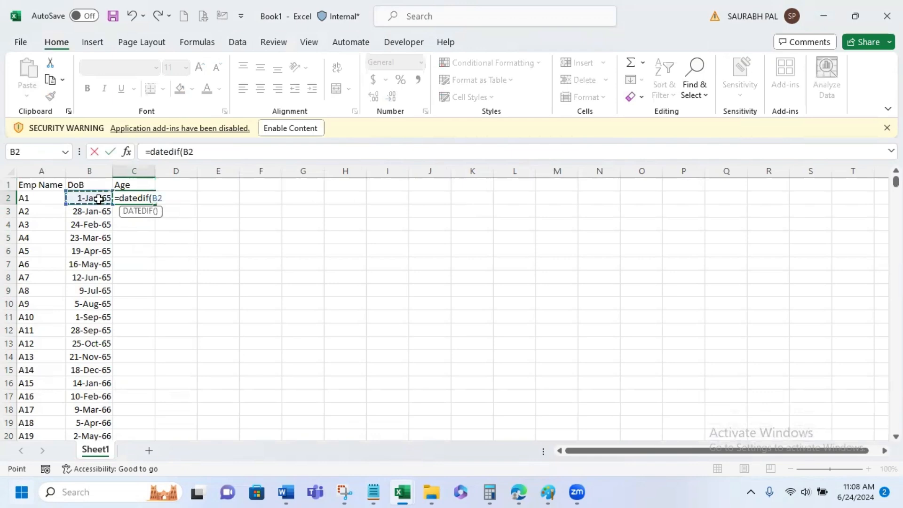
pyautogui.write(',today()')
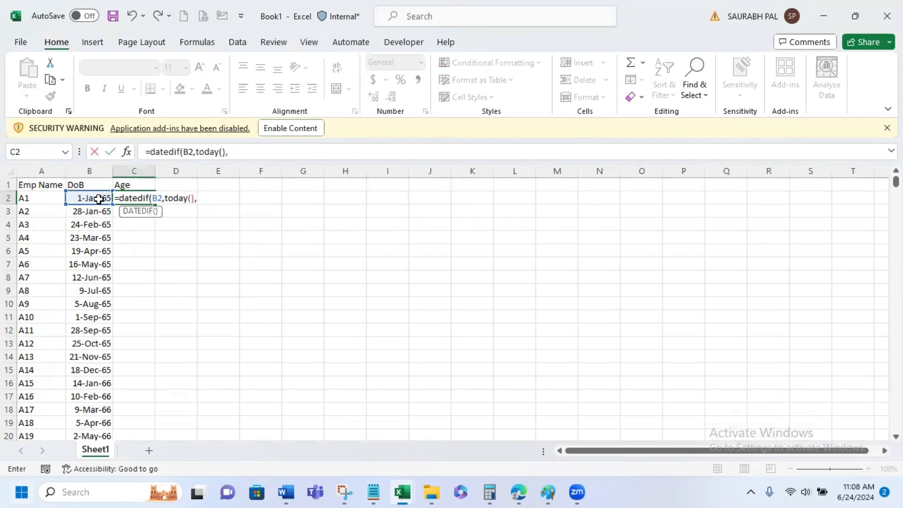
pyautogui.write(',"y")')
pyautogui.press('Return')
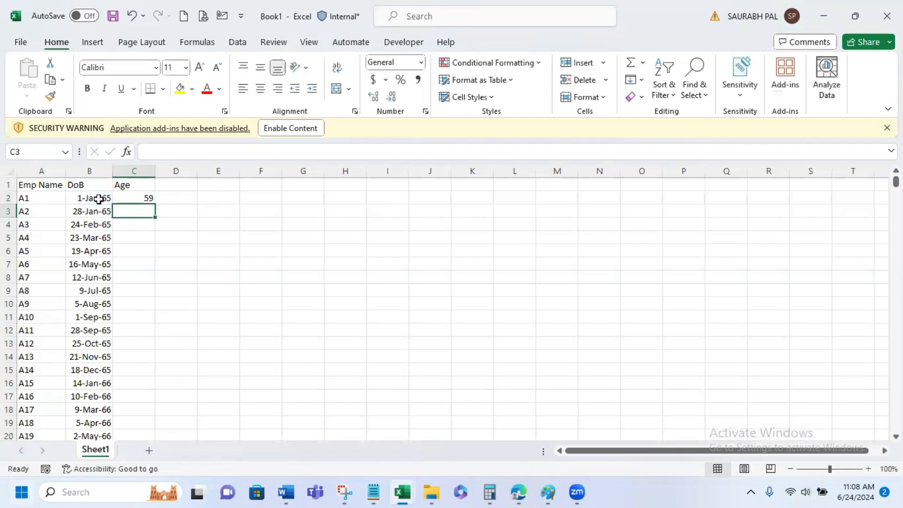
# - Copy the age formula from C2 down the Age column to the last employee row
pyautogui.click(144, 196)
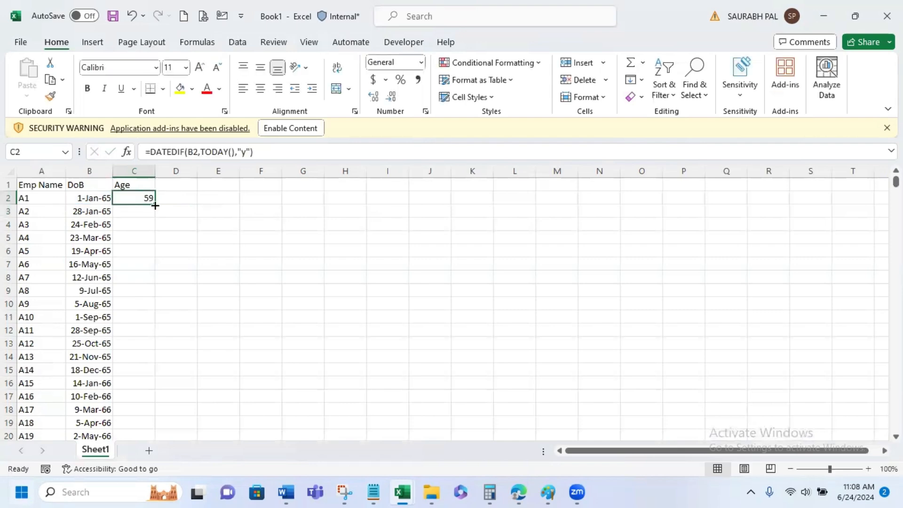
pyautogui.doubleClick(156, 205)
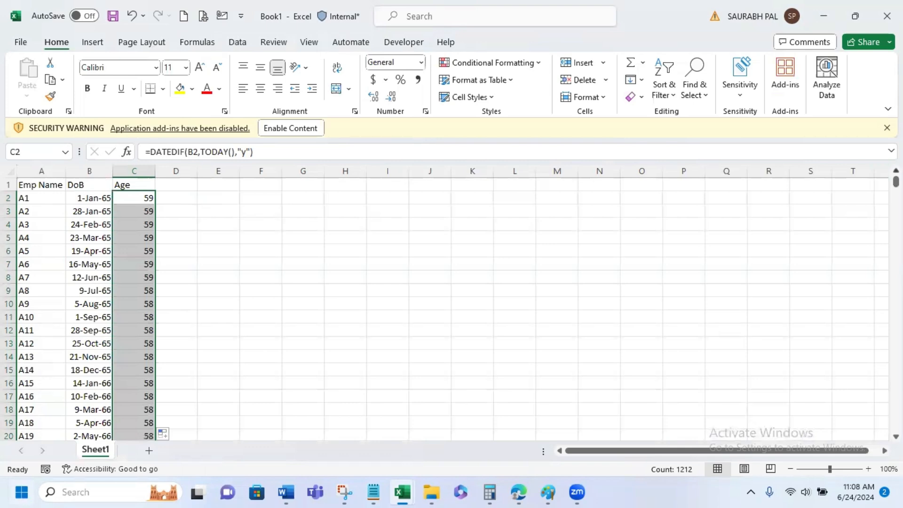
pyautogui.moveTo(896, 181)
pyautogui.mouseDown()
pyautogui.moveTo(896, 426)
pyautogui.moveTo(896, 181)
pyautogui.mouseUp()
# - Refill the DoB cells B2:B1213 with a date series by day down the column, using a step value of 12
pyautogui.click(91, 197)
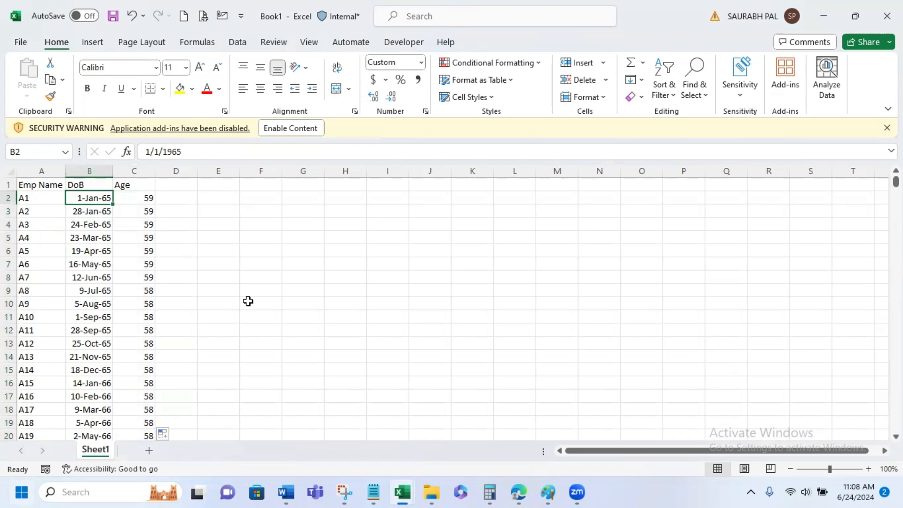
pyautogui.hotkey('ctrl', 'shift', 'End')
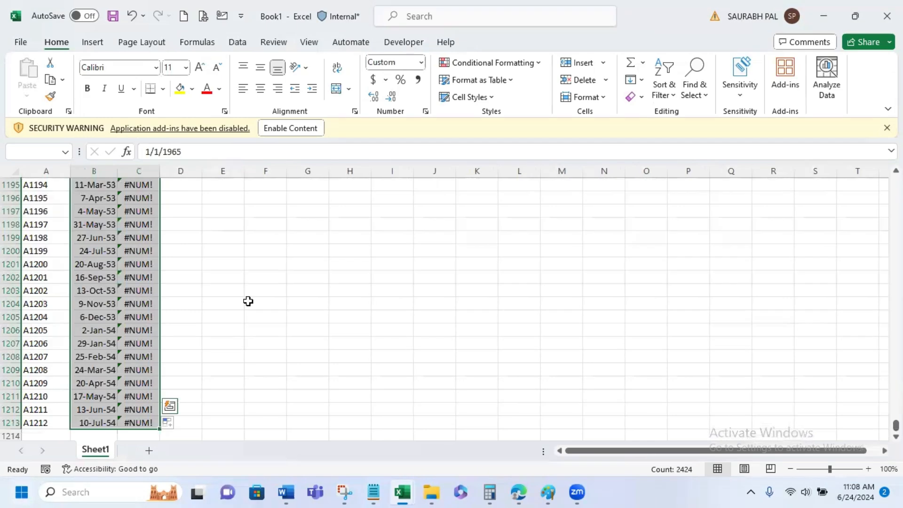
pyautogui.hotkey('shift', 'Left')
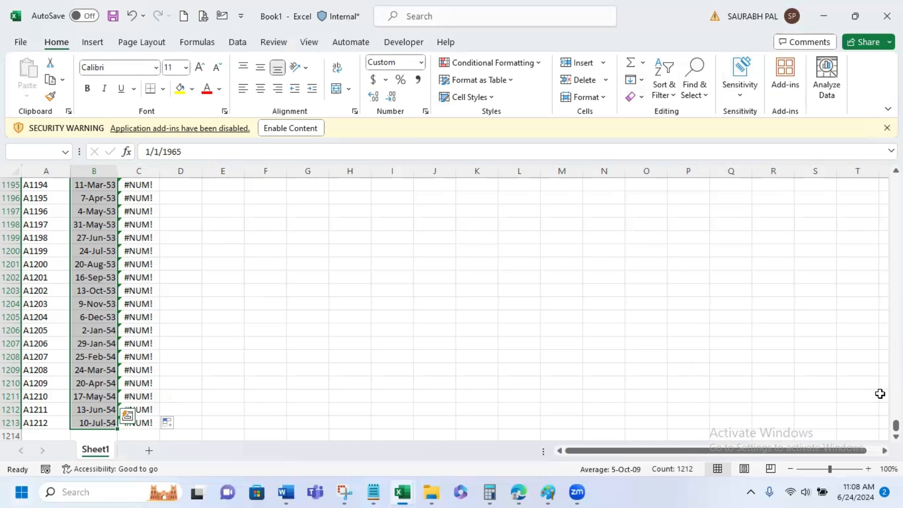
pyautogui.click(98, 422)
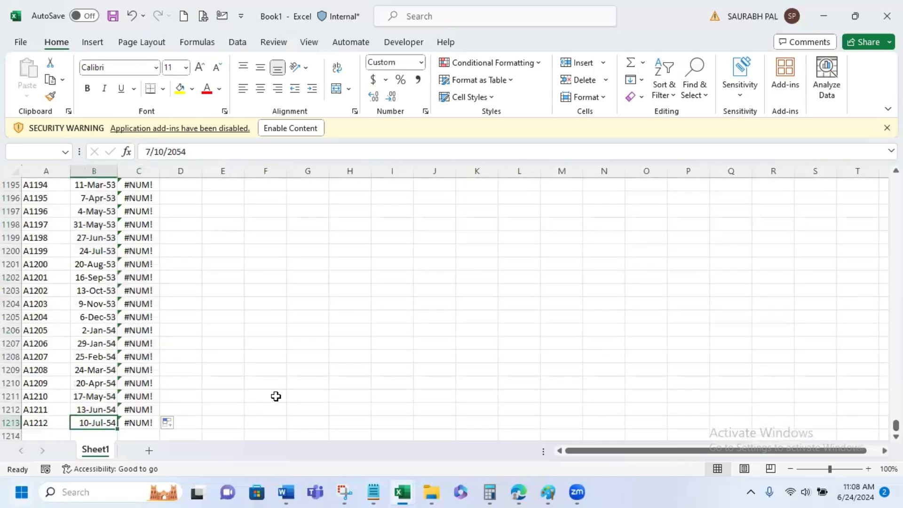
pyautogui.hotkey('ctrl', 'Up')
pyautogui.press('Down')
pyautogui.hotkey('ctrl', 'shift', 'Down')
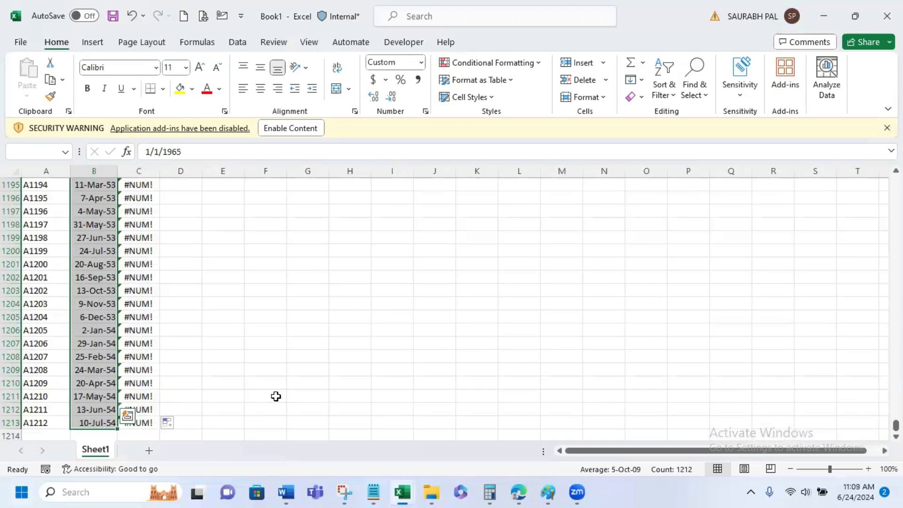
pyautogui.click(641, 80)
pyautogui.click(662, 191)
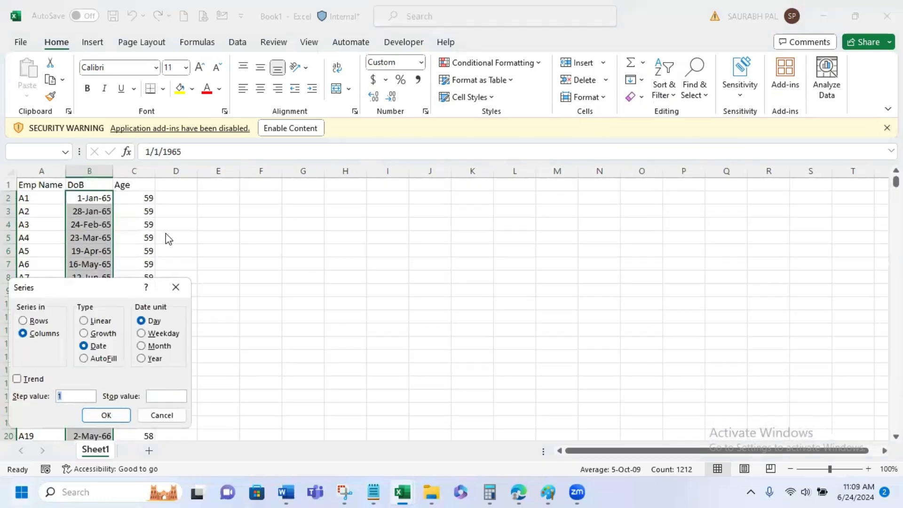
pyautogui.moveTo(48, 287); pyautogui.dragTo(438, 163)
pyautogui.write('1')
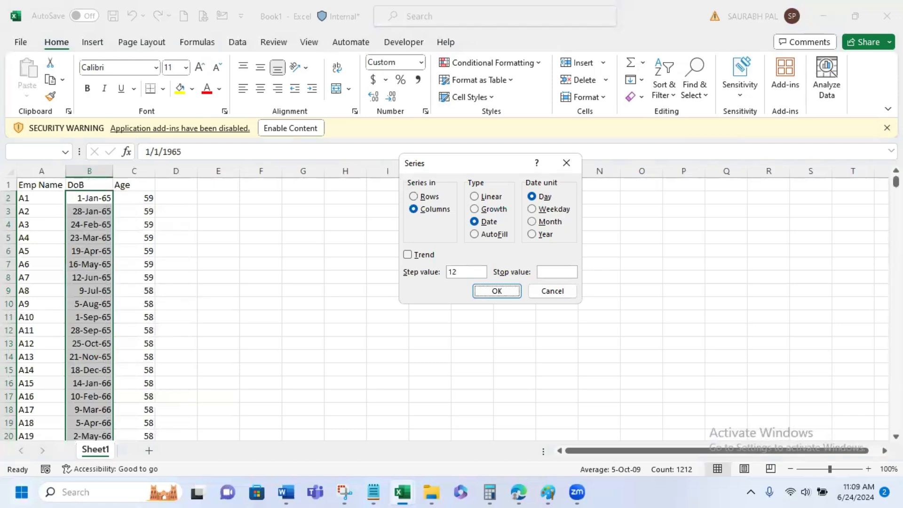
pyautogui.click(489, 291)
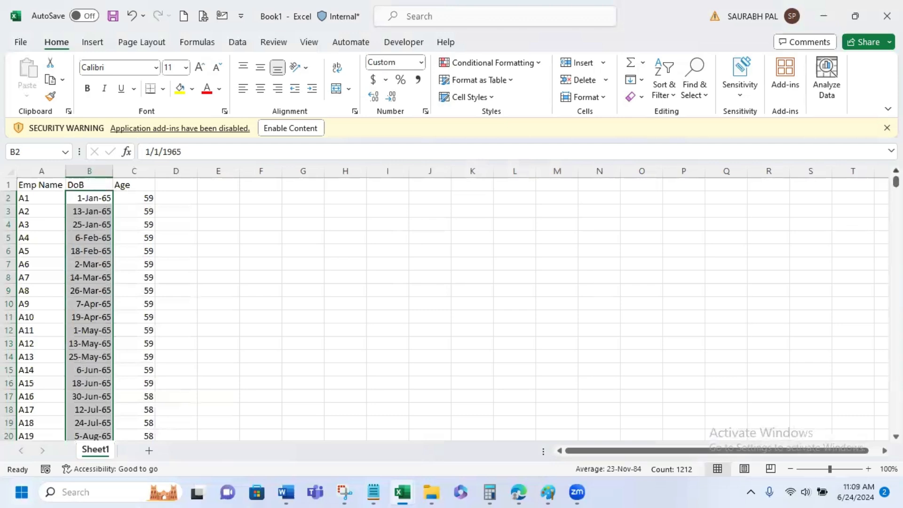
# - Check the ages at the end of the list and enable the content blocked by the security warning
pyautogui.moveTo(896, 182); pyautogui.dragTo(896, 426)
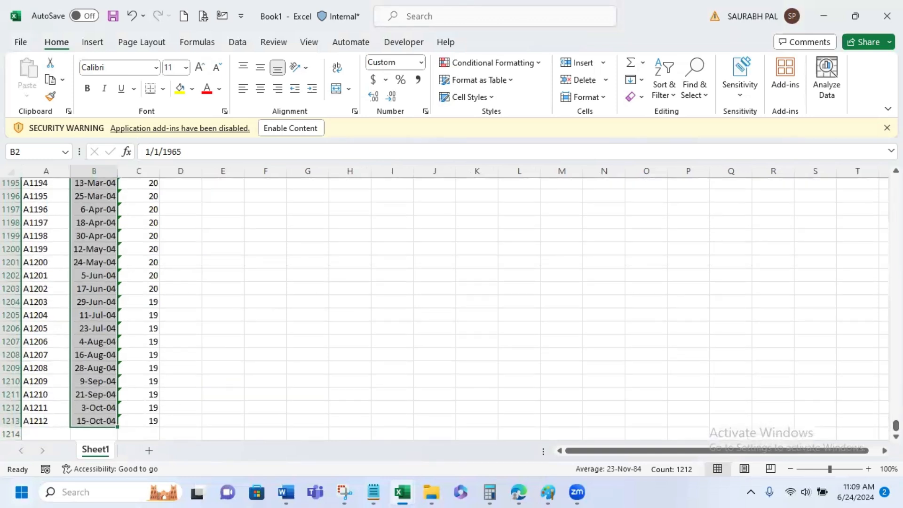
pyautogui.click(290, 129)
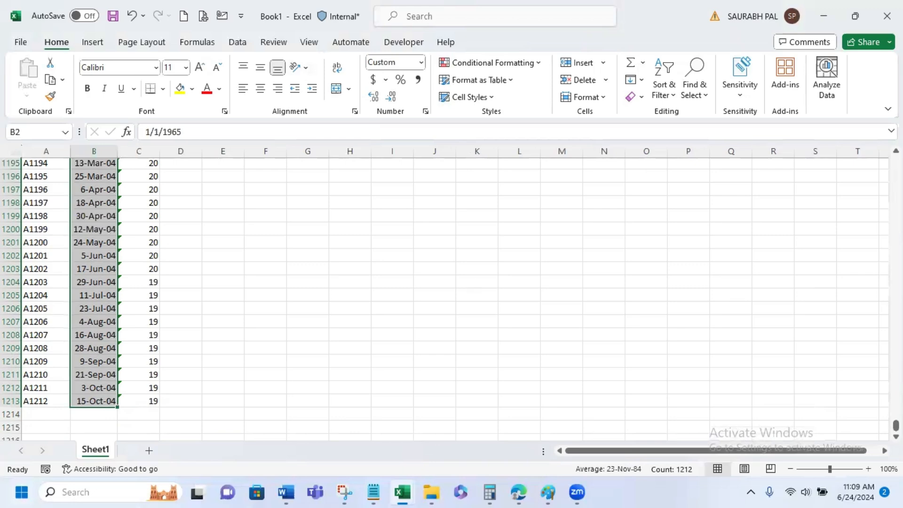
pyautogui.moveTo(895, 426); pyautogui.dragTo(896, 158)
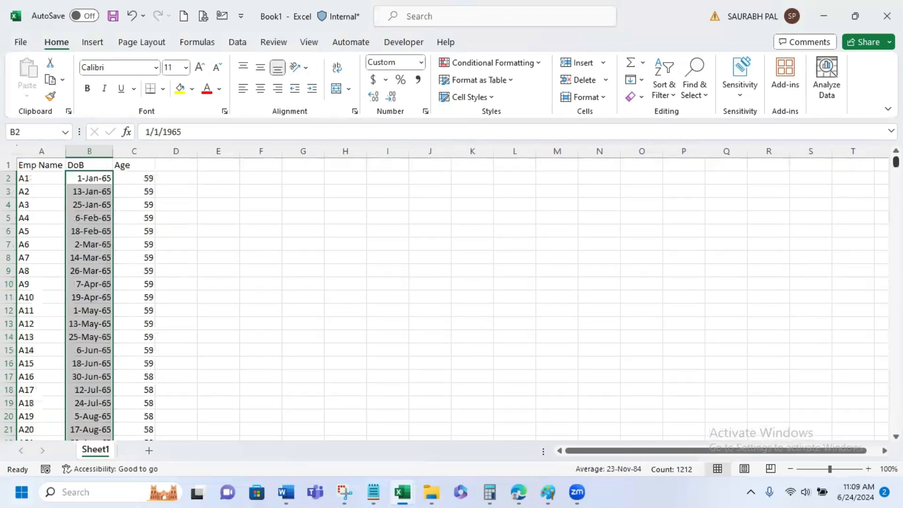
# - Copy the Age column C and paste it as values only into column D
pyautogui.click(146, 149)
pyautogui.hotkey('ctrl', 'c')
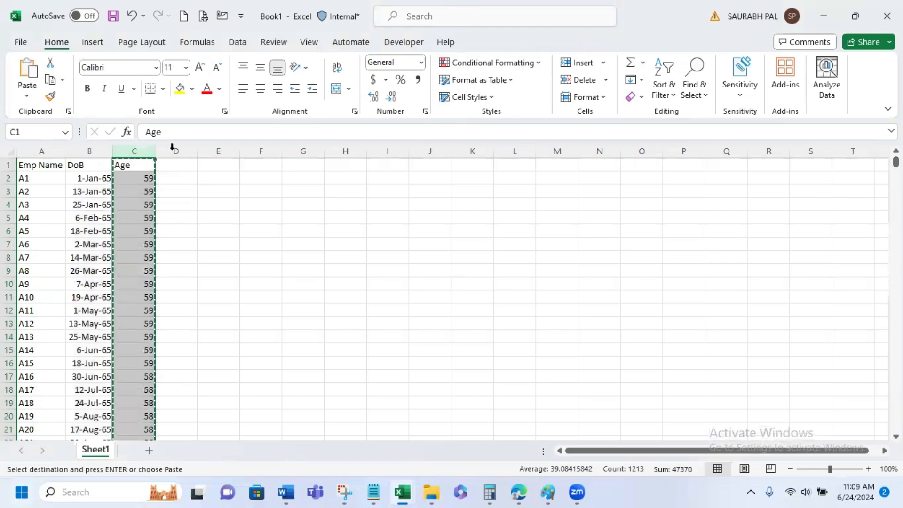
pyautogui.click(174, 150)
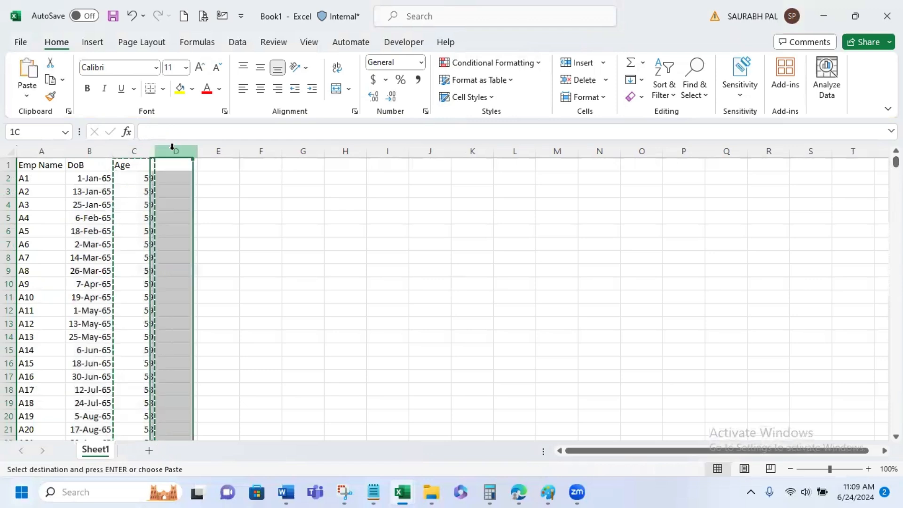
pyautogui.click(27, 96)
pyautogui.click(26, 194)
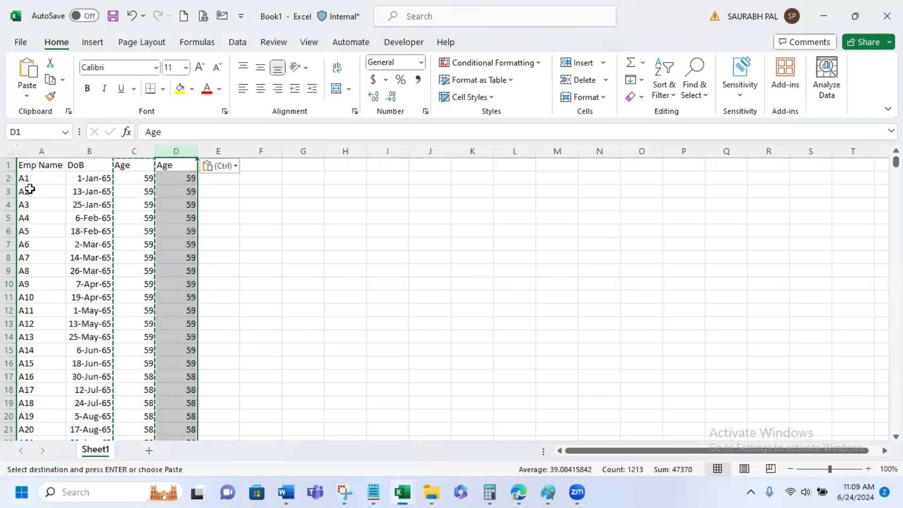
# - Delete the original formula-based Age column C
pyautogui.click(182, 188)
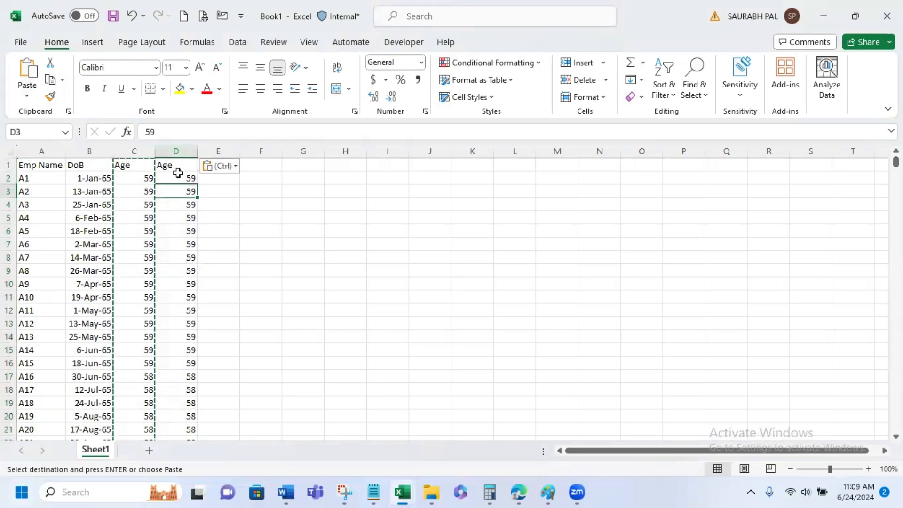
pyautogui.rightClick(136, 150)
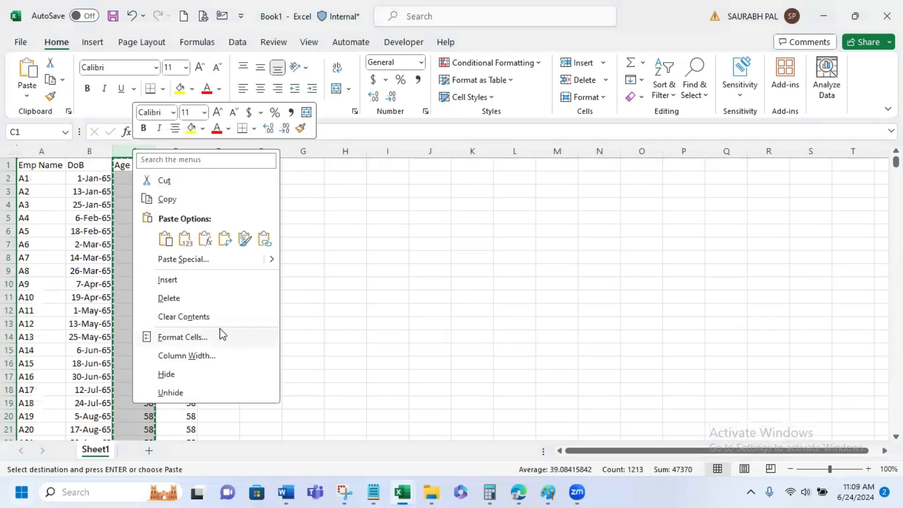
pyautogui.click(207, 298)
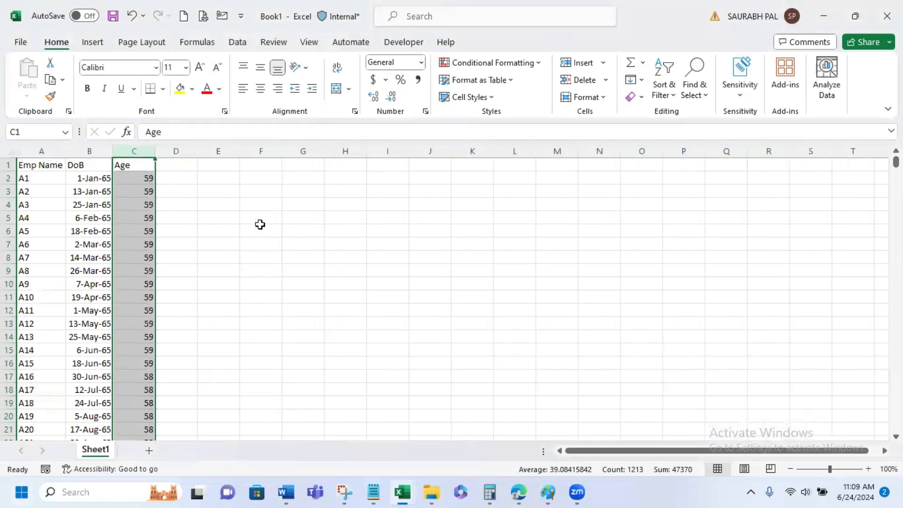
pyautogui.hotkey('alt', 'F11')
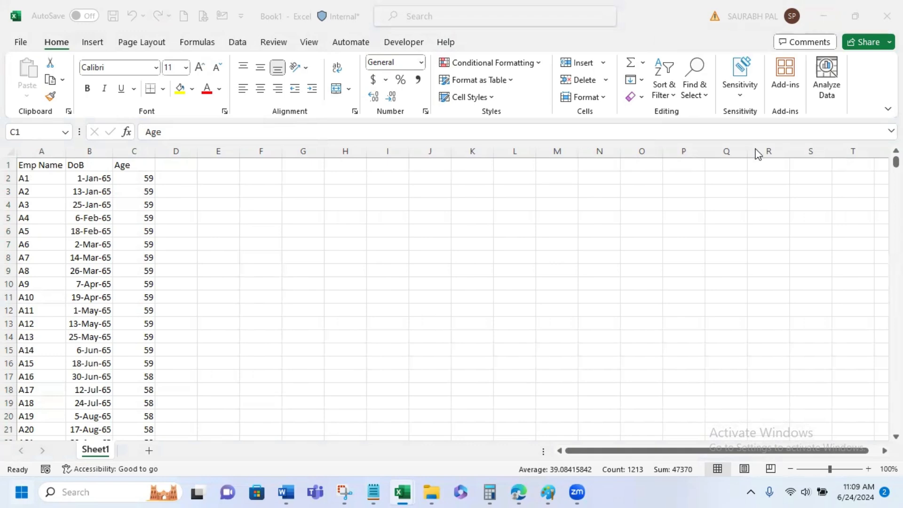
pyautogui.click(243, 177)
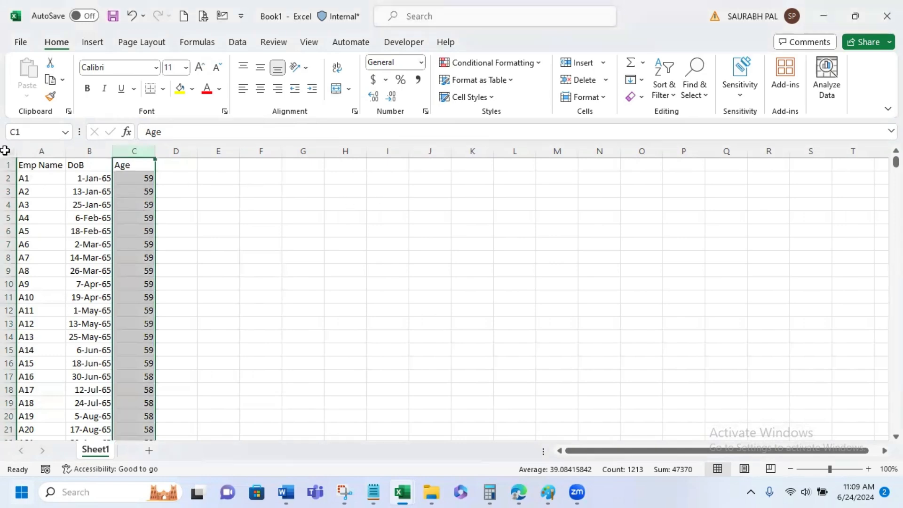
# - Create a PivotTable from Sheet1 range A1:C1213, placed on the existing worksheet at cell L2
pyautogui.click(37, 162)
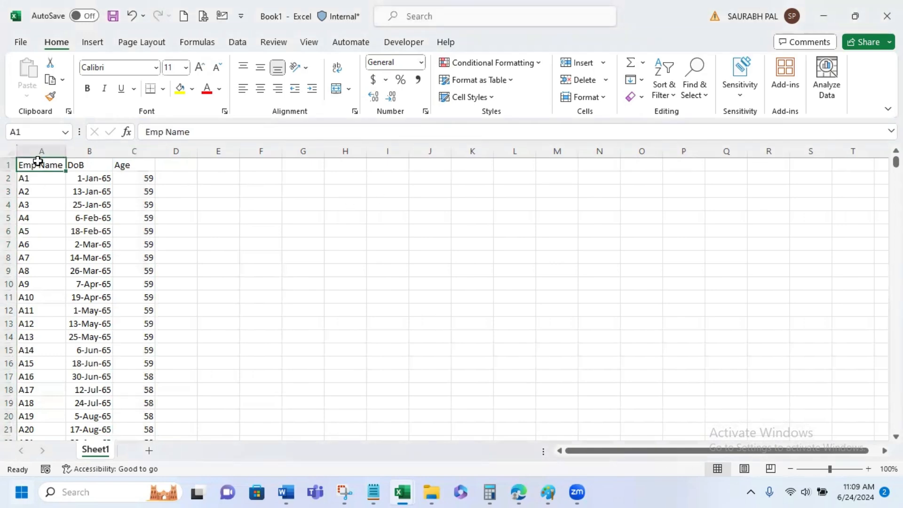
pyautogui.hotkey('ctrl', 'shift', 'End')
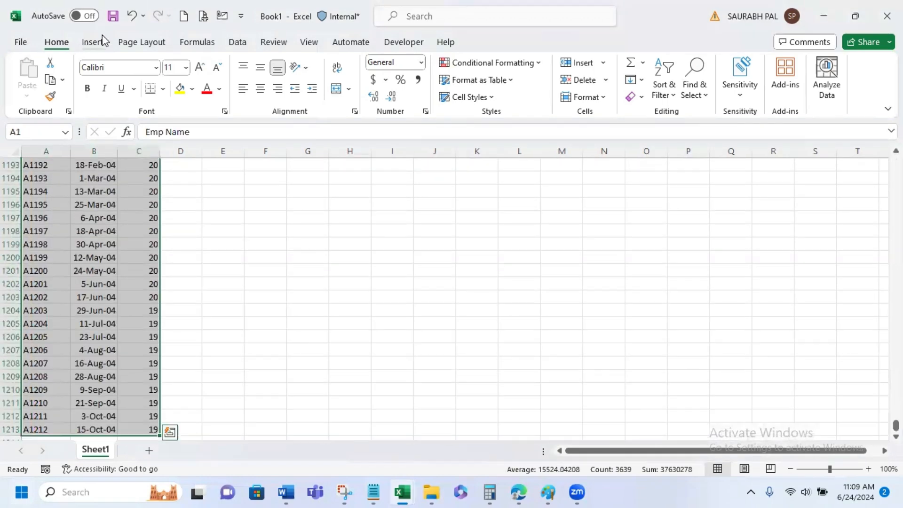
pyautogui.click(101, 42)
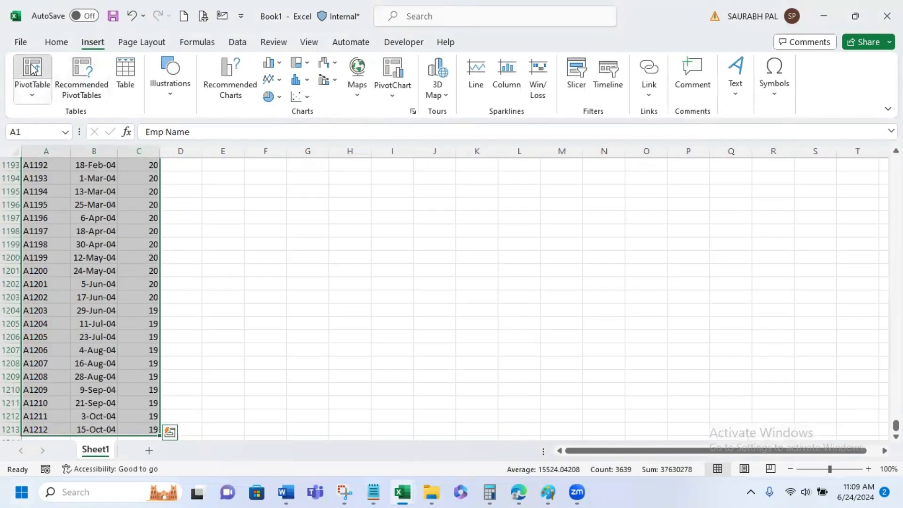
pyautogui.click(33, 68)
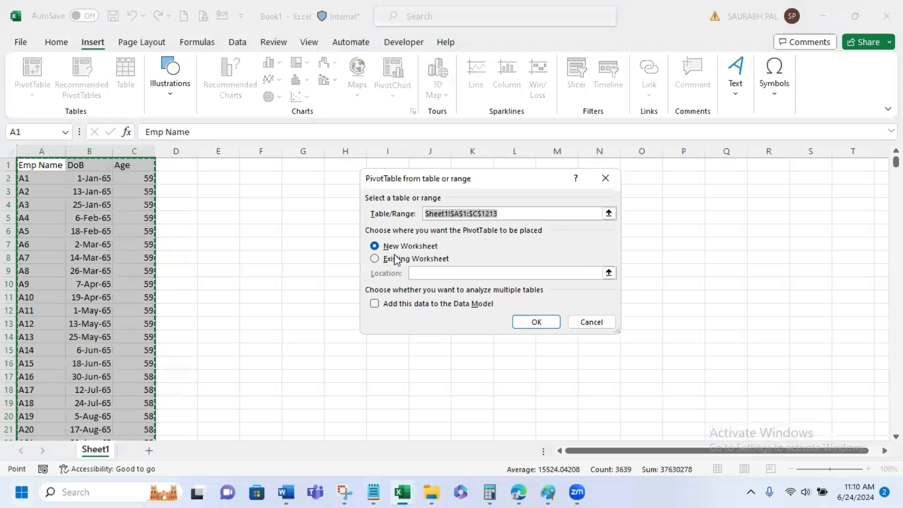
pyautogui.click(399, 258)
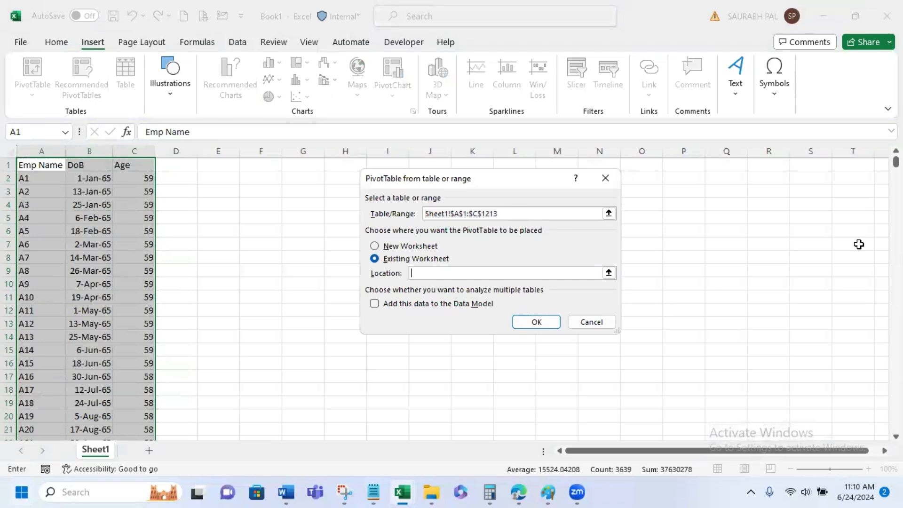
pyautogui.moveTo(456, 191); pyautogui.dragTo(280, 218)
pyautogui.click(508, 173)
pyautogui.click(357, 352)
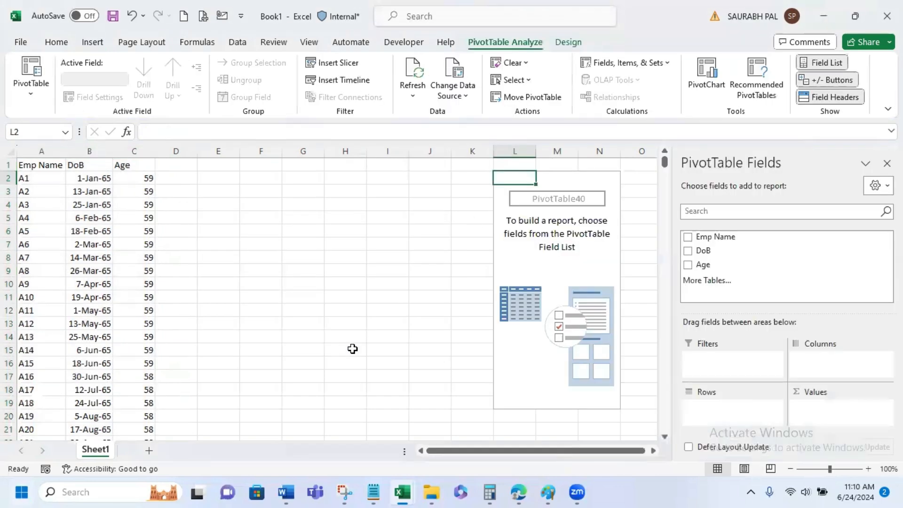
# - Lay out the PivotTable with Age in Rows and Emp Name counted in Values
pyautogui.click(688, 265)
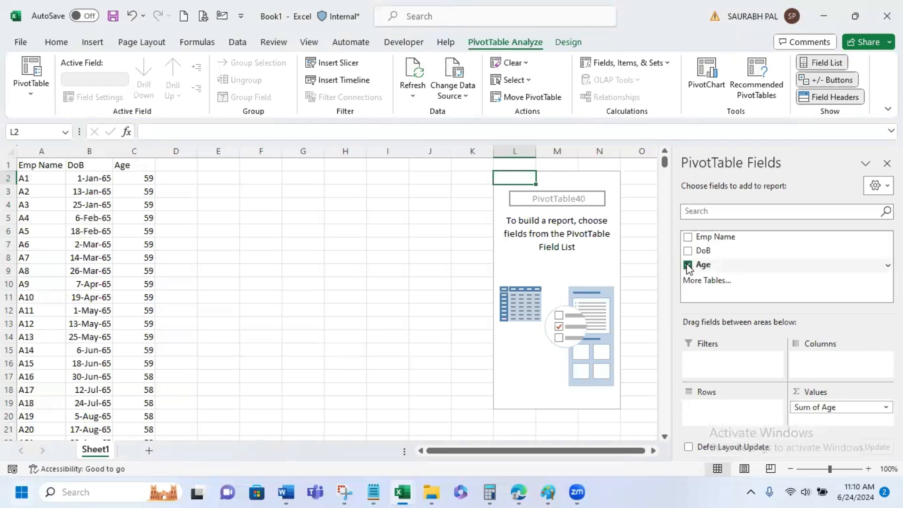
pyautogui.click(687, 238)
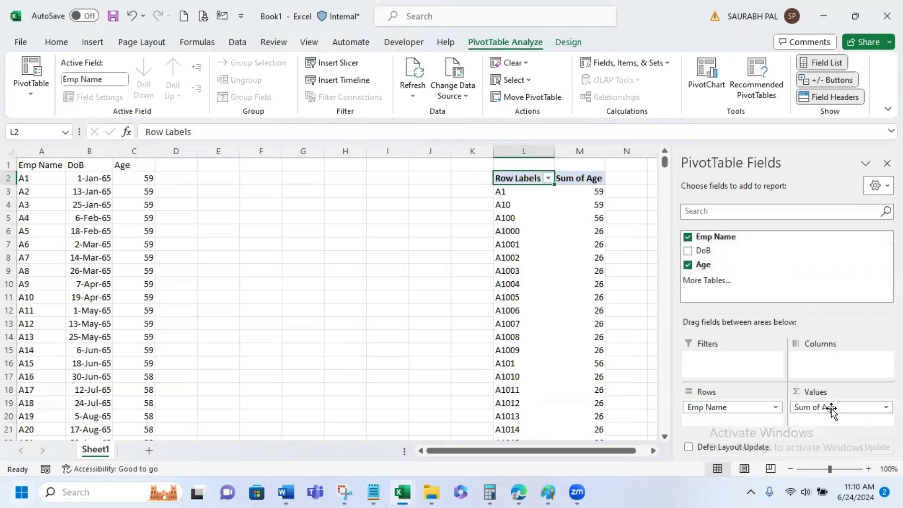
pyautogui.moveTo(742, 408); pyautogui.dragTo(848, 423)
pyautogui.moveTo(733, 412); pyautogui.dragTo(731, 407)
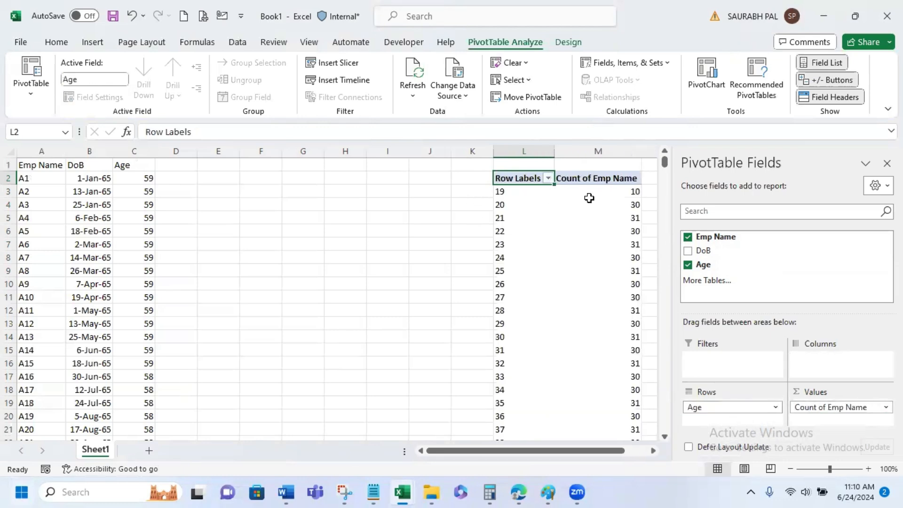
# - Group the PivotTable's Age row labels starting at 19 and ending at 59, in intervals of 10
pyautogui.click(653, 450)
pyautogui.click(653, 451)
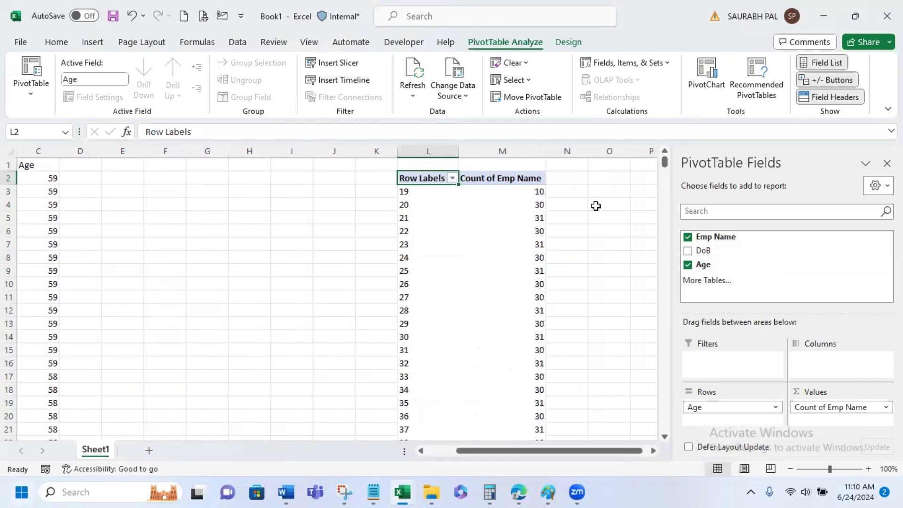
pyautogui.click(615, 223)
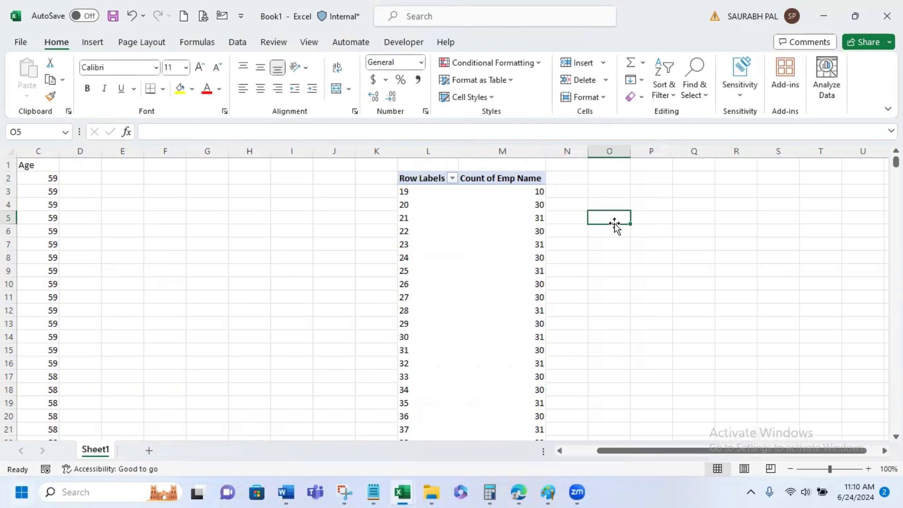
pyautogui.scroll(-14, 615, 224)
pyautogui.scroll(4, 615, 224)
pyautogui.scroll(10, 614, 224)
pyautogui.click(429, 188)
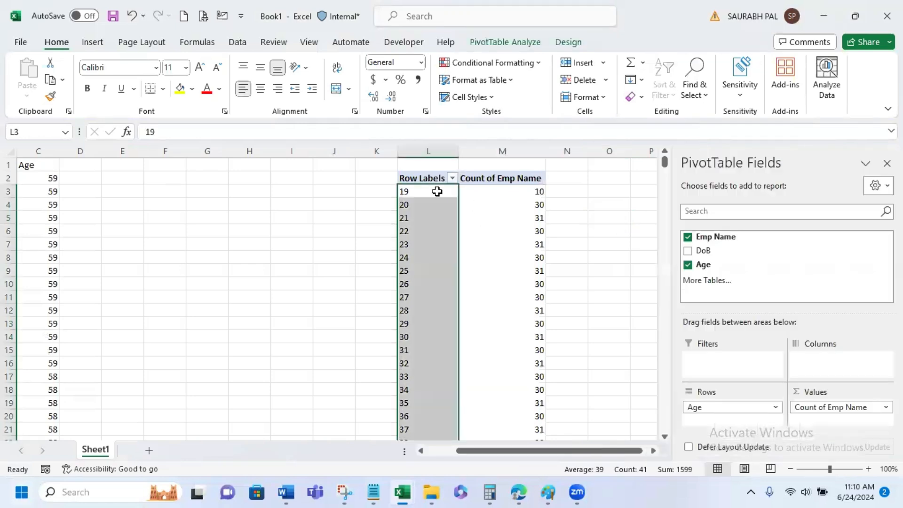
pyautogui.rightClick(437, 191)
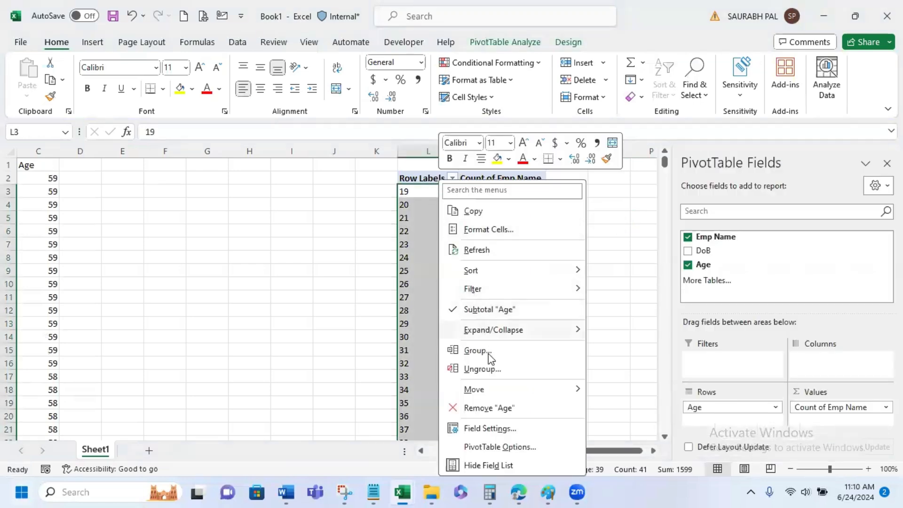
pyautogui.click(489, 354)
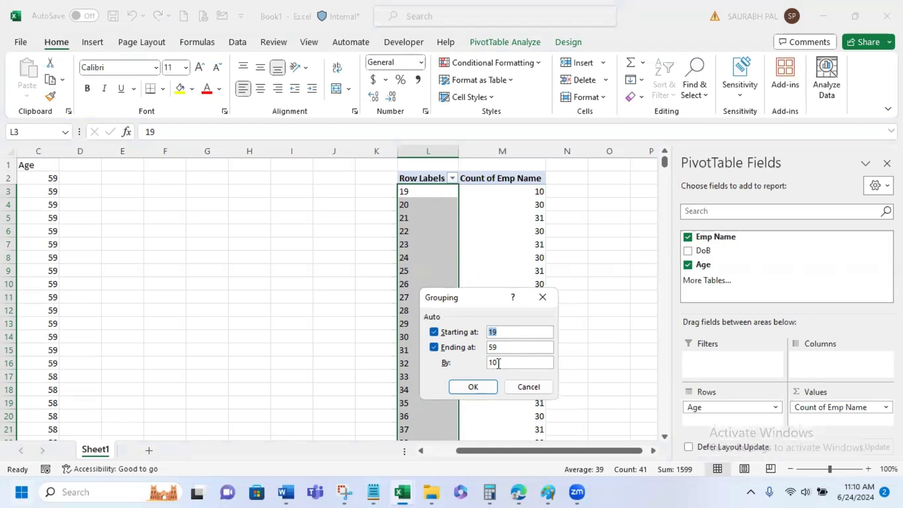
pyautogui.click(471, 386)
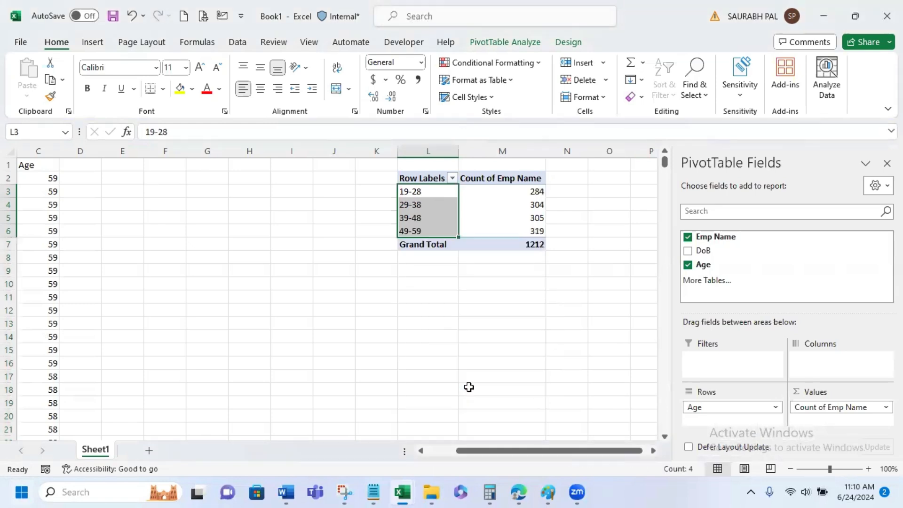
pyautogui.click(323, 288)
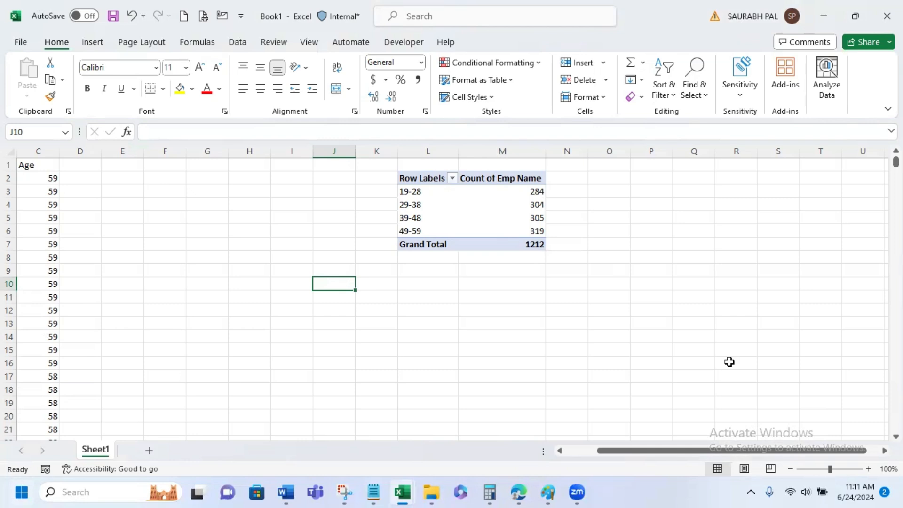
pyautogui.click(581, 453)
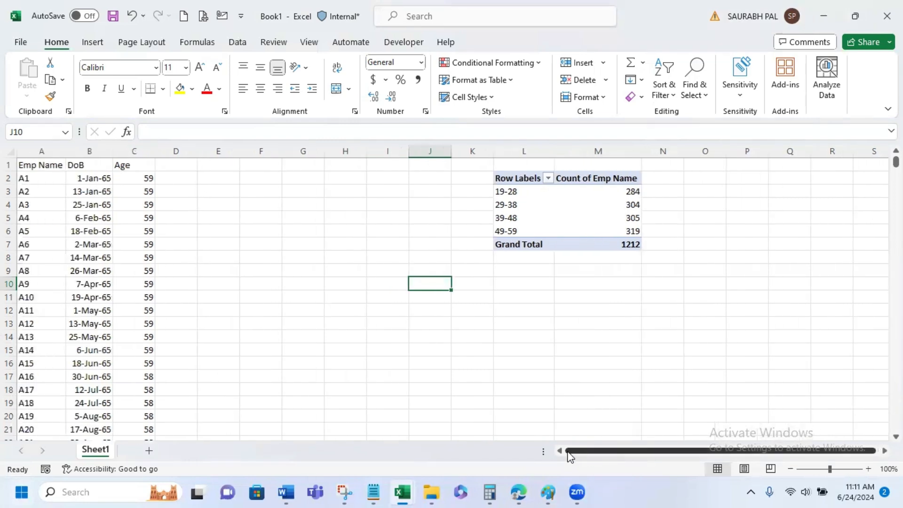
pyautogui.click(85, 177)
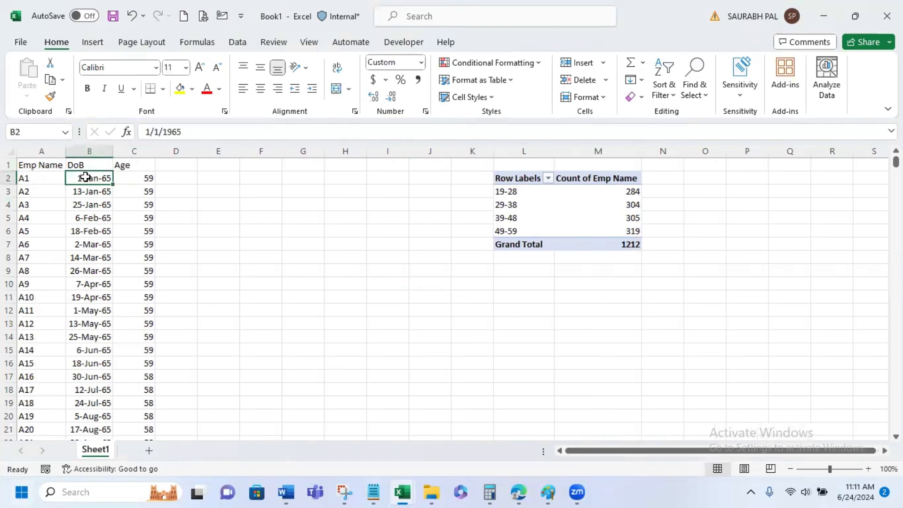
pyautogui.click(127, 180)
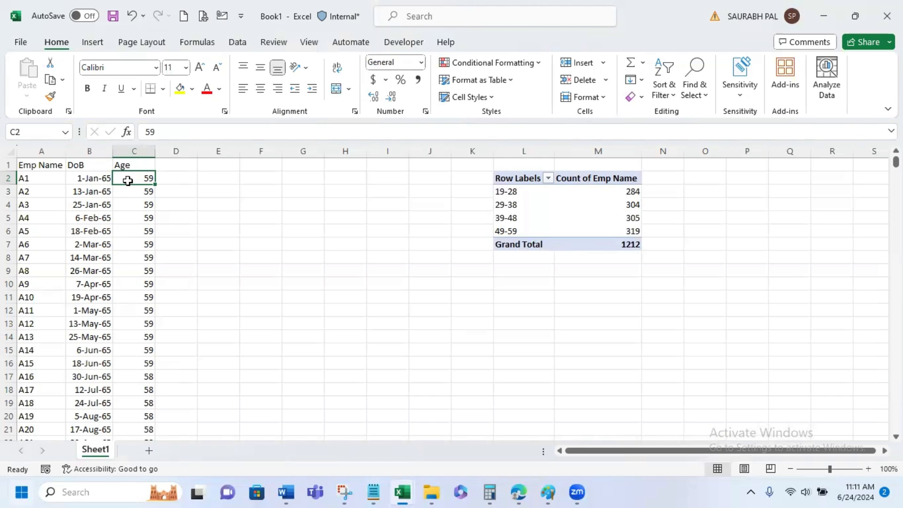
# - Ungroup the Age row labels of the PivotTable
pyautogui.click(584, 190)
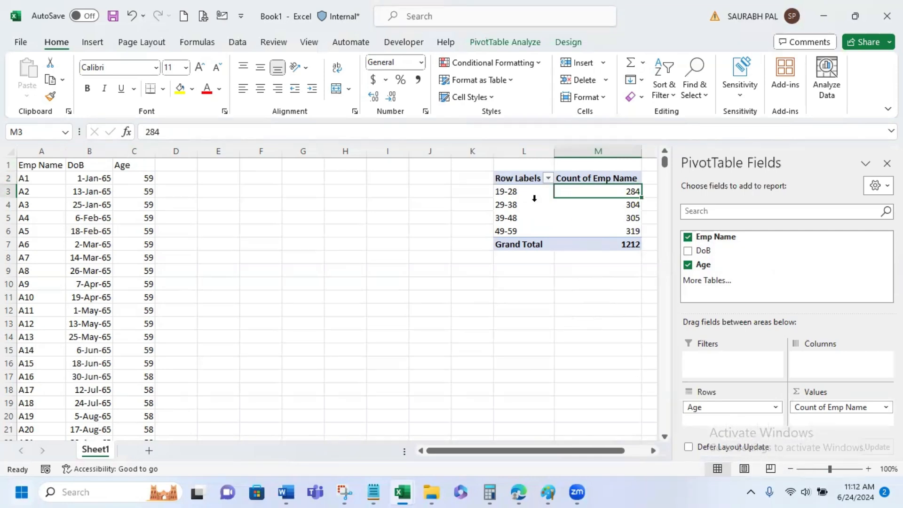
pyautogui.click(523, 192)
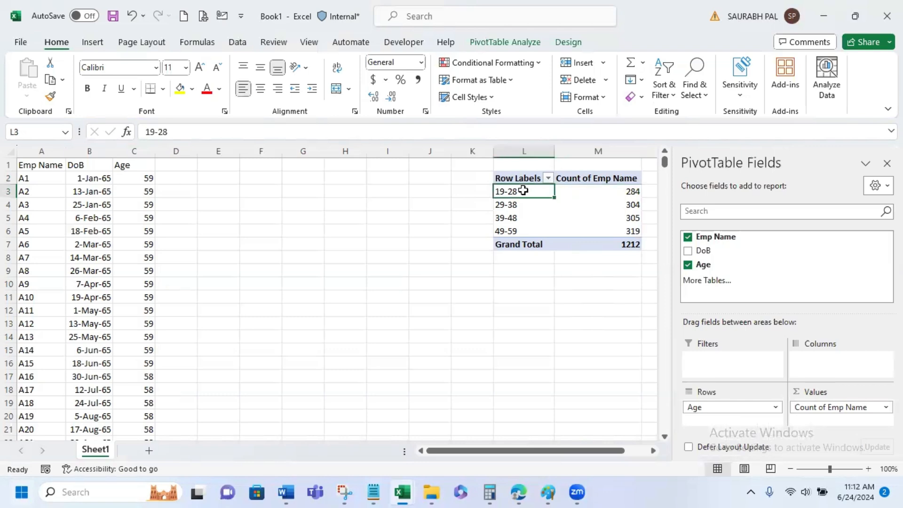
pyautogui.rightClick(526, 195)
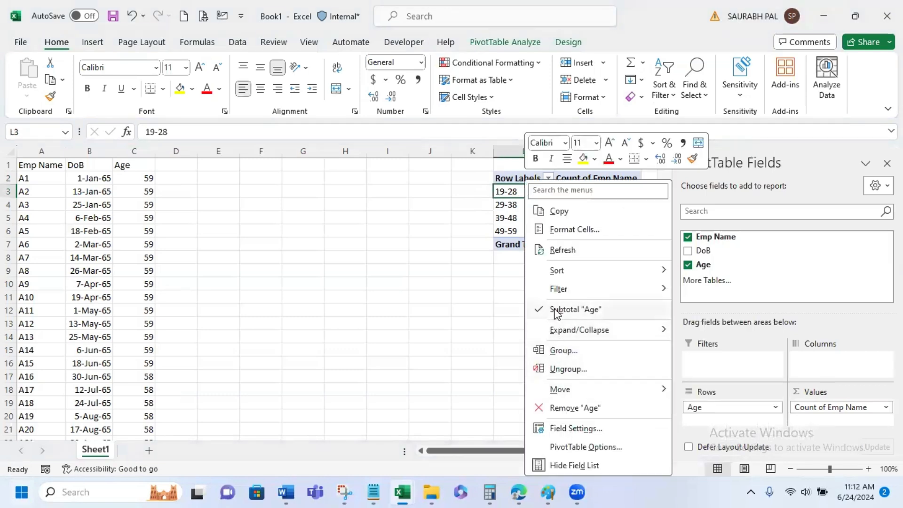
pyautogui.click(541, 368)
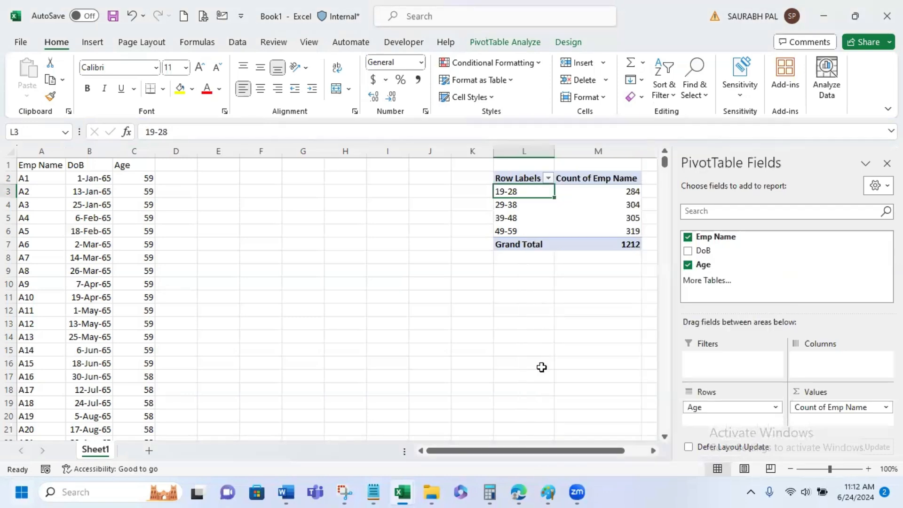
# - Group the PivotTable's Age row labels starting at 15 and ending at 60, in intervals of 10
pyautogui.rightClick(526, 194)
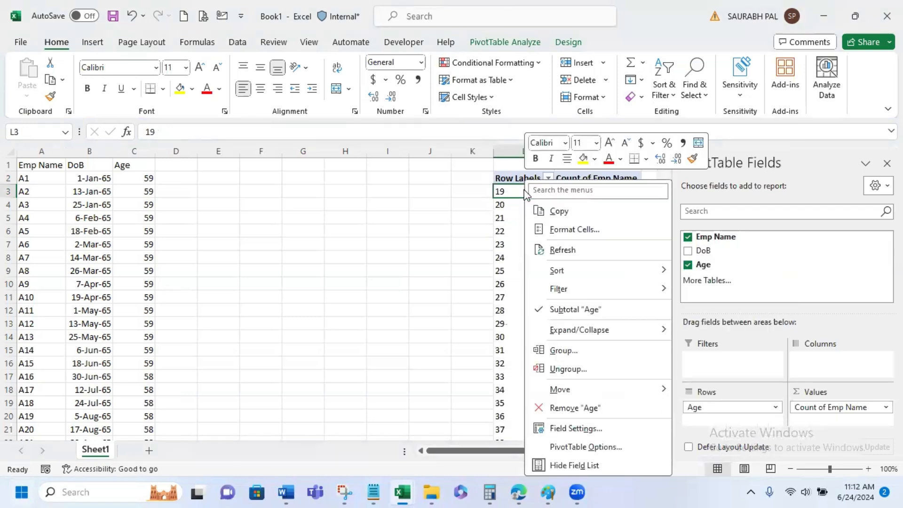
pyautogui.click(563, 346)
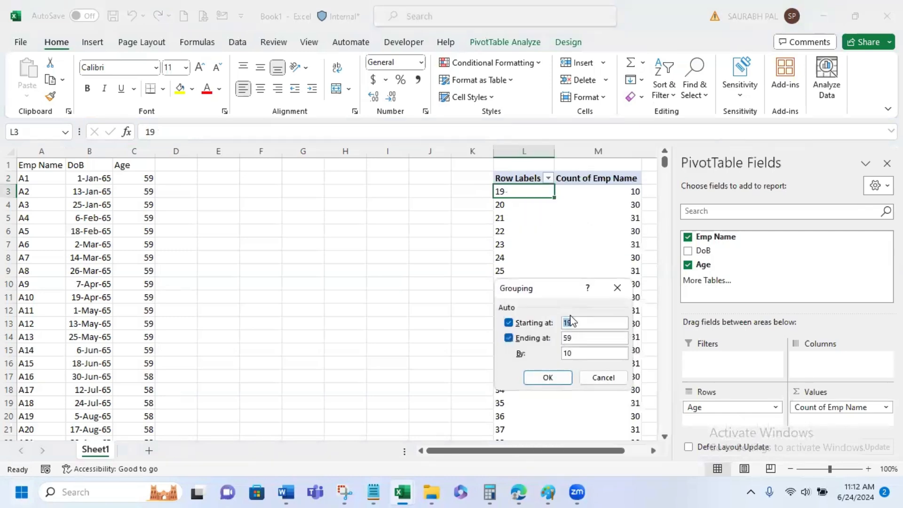
pyautogui.write('15')
pyautogui.moveTo(592, 339); pyautogui.dragTo(534, 353)
pyautogui.write('60')
pyautogui.click(546, 377)
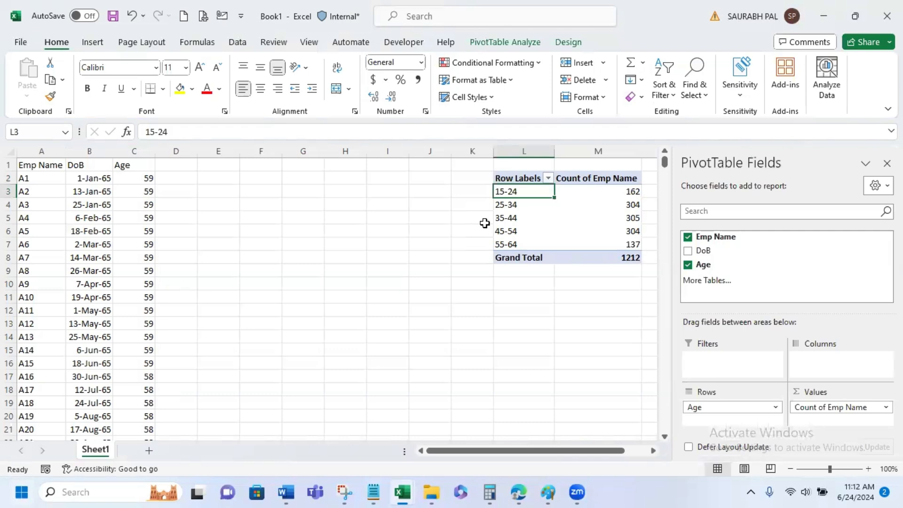
# - Drill down into the employee count of the 15-24 age group and look through its detail records to the end
pyautogui.scroll(-1, 485, 223)
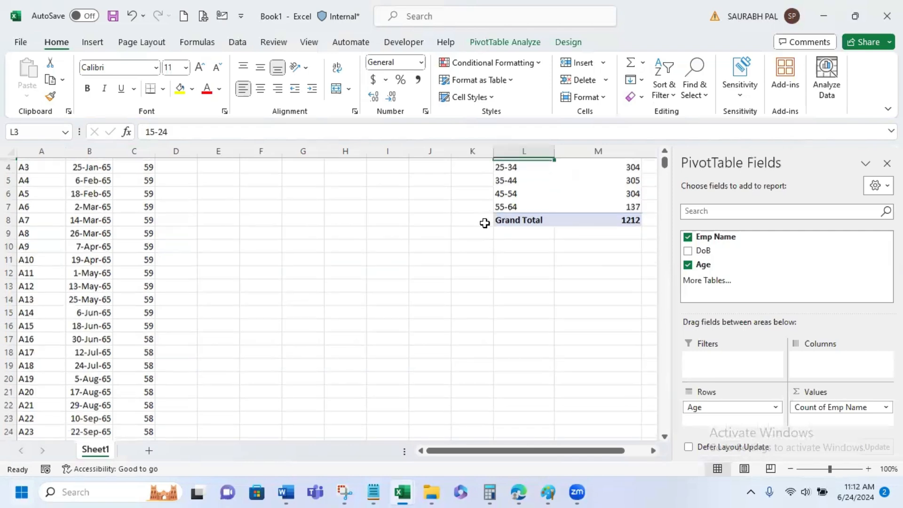
pyautogui.scroll(1, 550, 323)
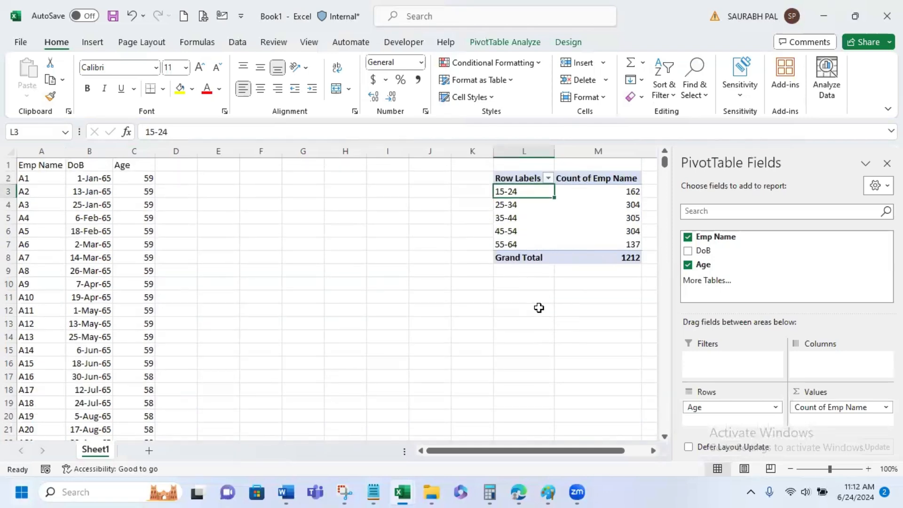
pyautogui.click(622, 190)
pyautogui.doubleClick(616, 188)
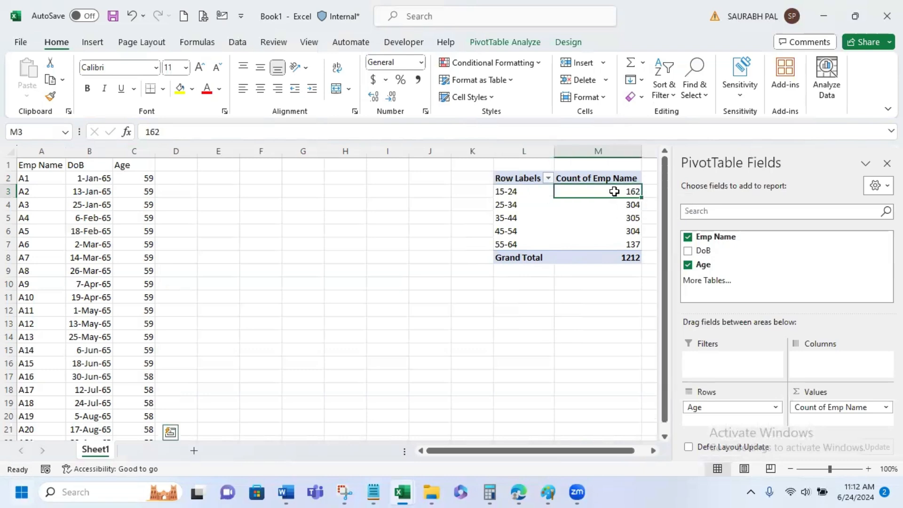
pyautogui.doubleClick(120, 150)
pyautogui.scroll(-20, 98, 226)
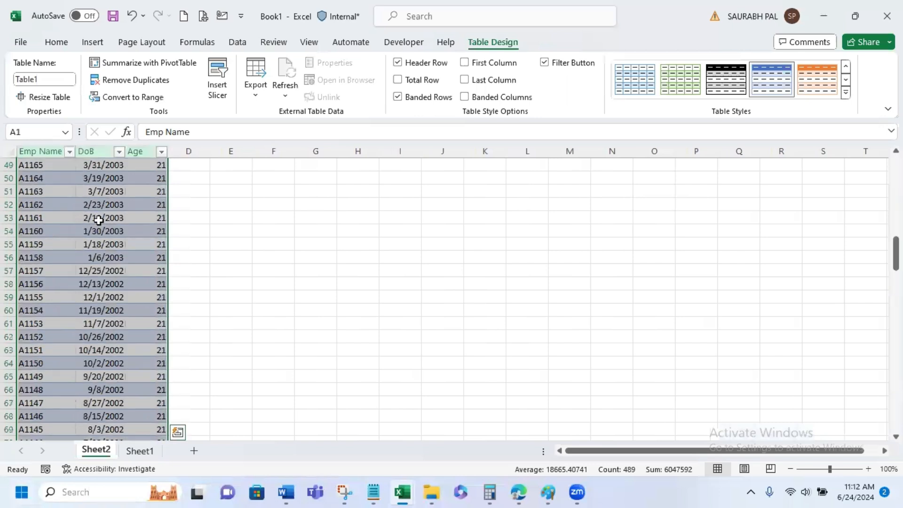
pyautogui.scroll(-8, 99, 220)
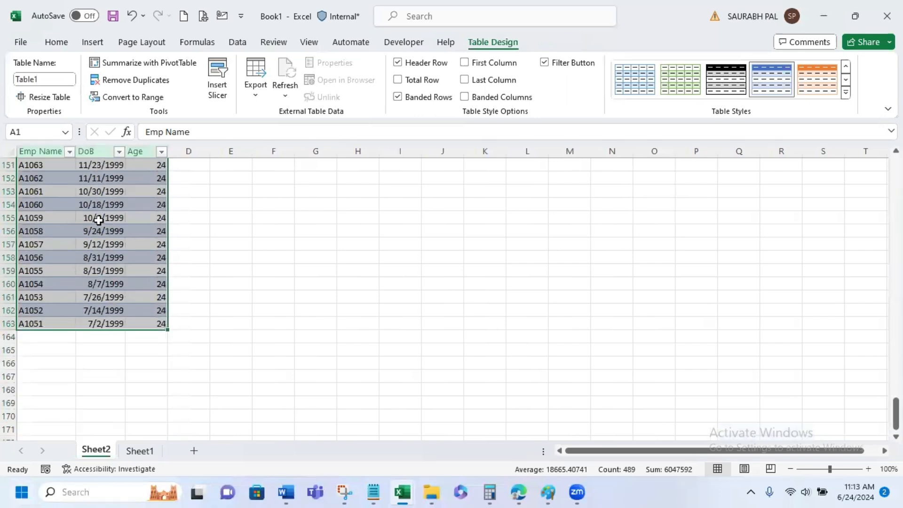
# - Delete the drill-down detail worksheet Sheet2 and deselect the PivotTable on Sheet1
pyautogui.rightClick(95, 452)
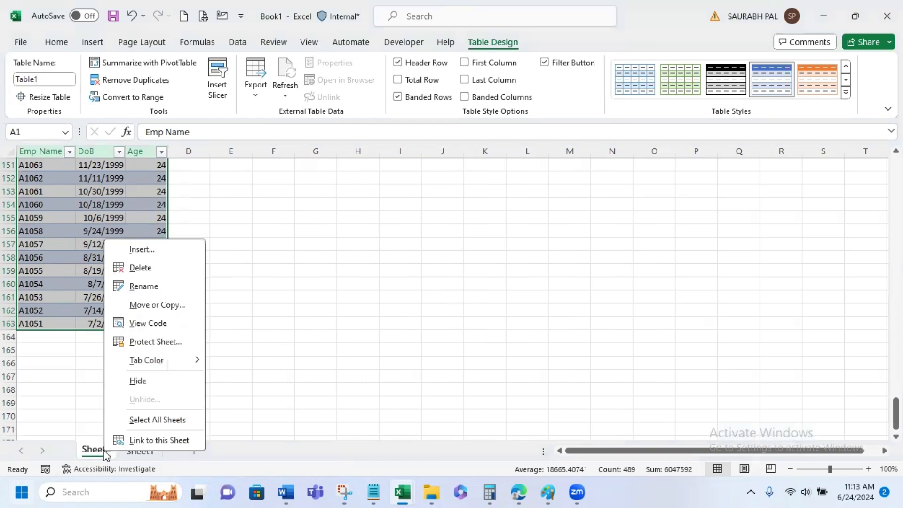
pyautogui.click(160, 266)
pyautogui.click(437, 281)
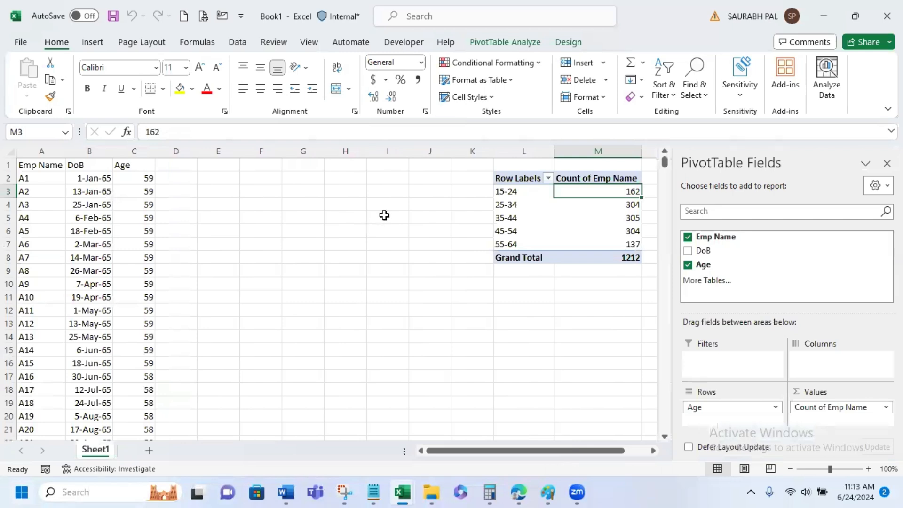
pyautogui.click(385, 215)
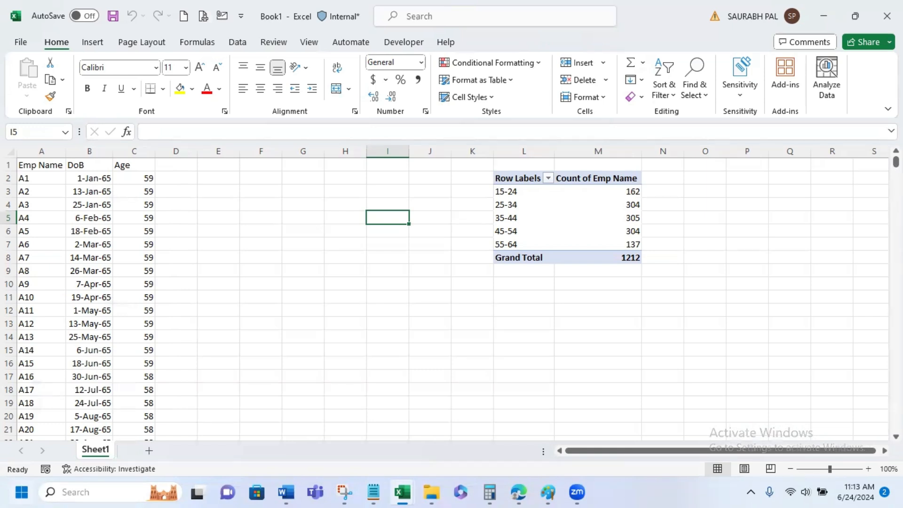
# - Insert a Clustered Column PivotChart based on the age-group PivotTable
pyautogui.click(515, 205)
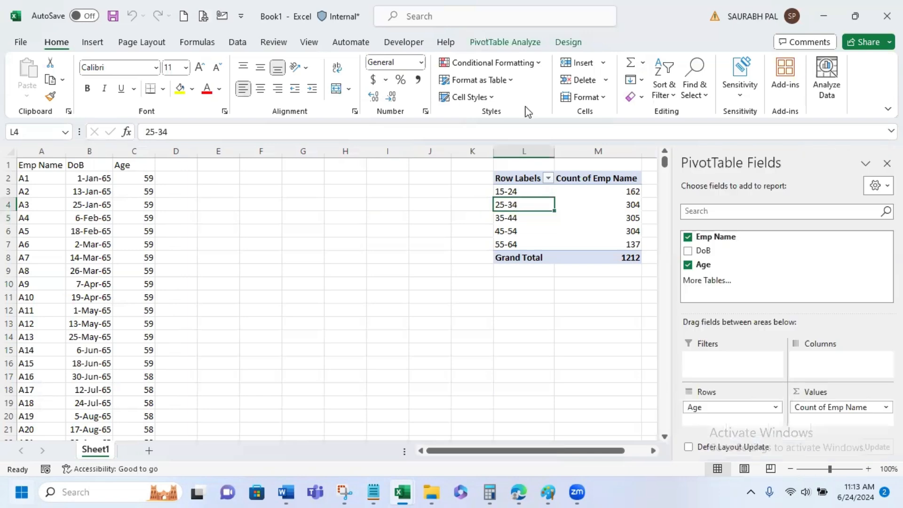
pyautogui.click(507, 42)
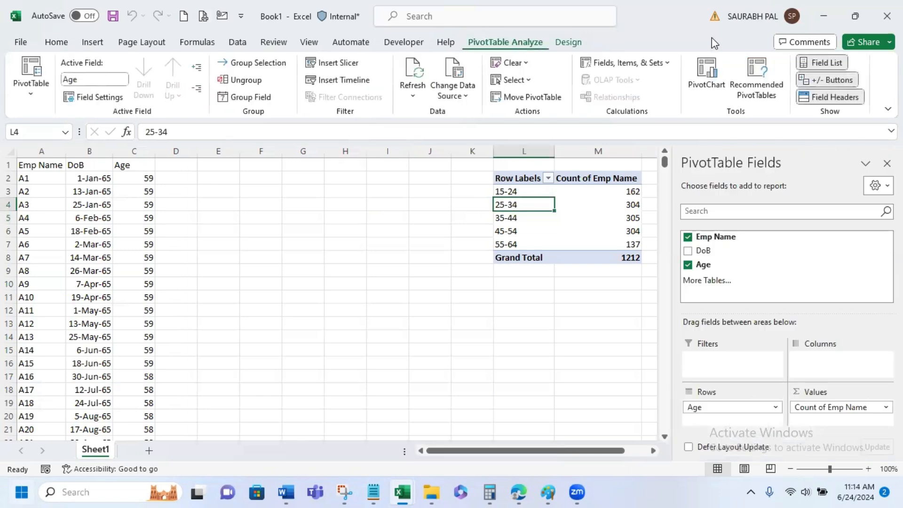
pyautogui.click(707, 66)
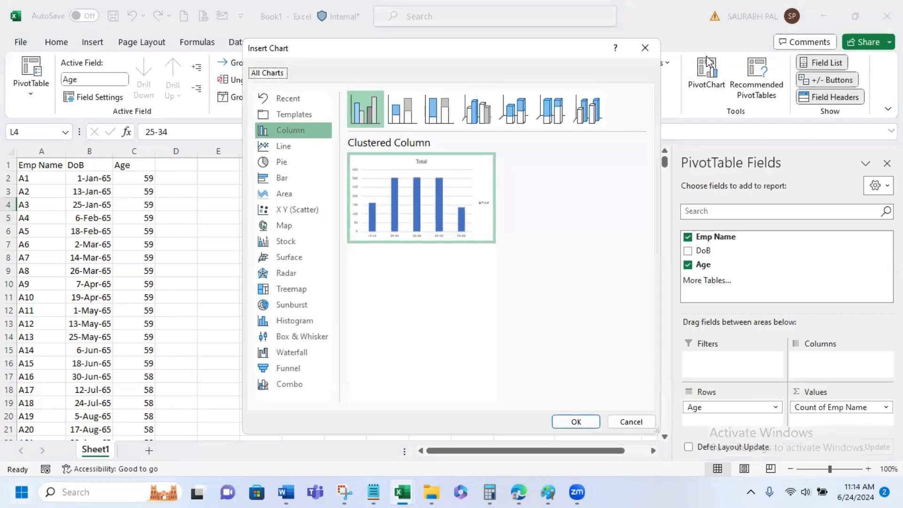
pyautogui.click(576, 421)
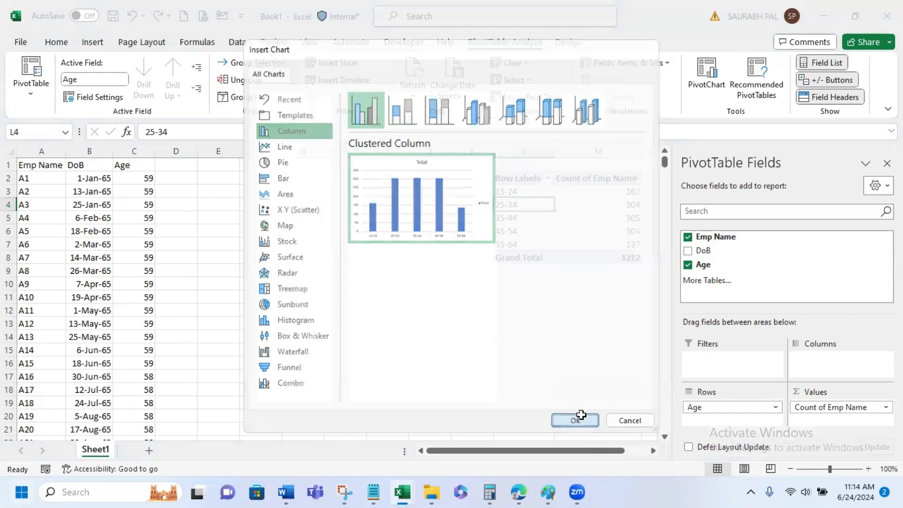
# - Move the PivotChart between the employee list and the PivotTable, over columns E to K starting at row 2, and deselect it
pyautogui.moveTo(172, 200); pyautogui.dragTo(237, 238)
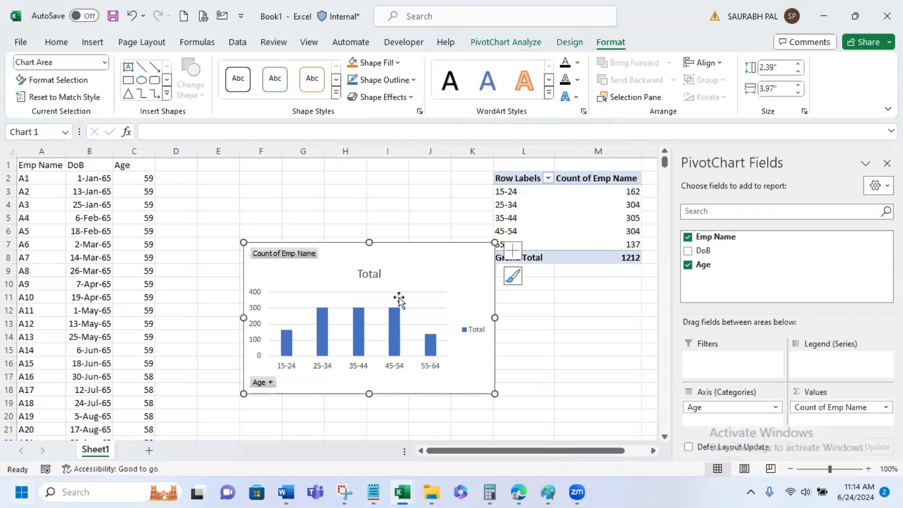
pyautogui.click(558, 363)
pyautogui.moveTo(469, 255); pyautogui.dragTo(437, 180)
pyautogui.click(572, 333)
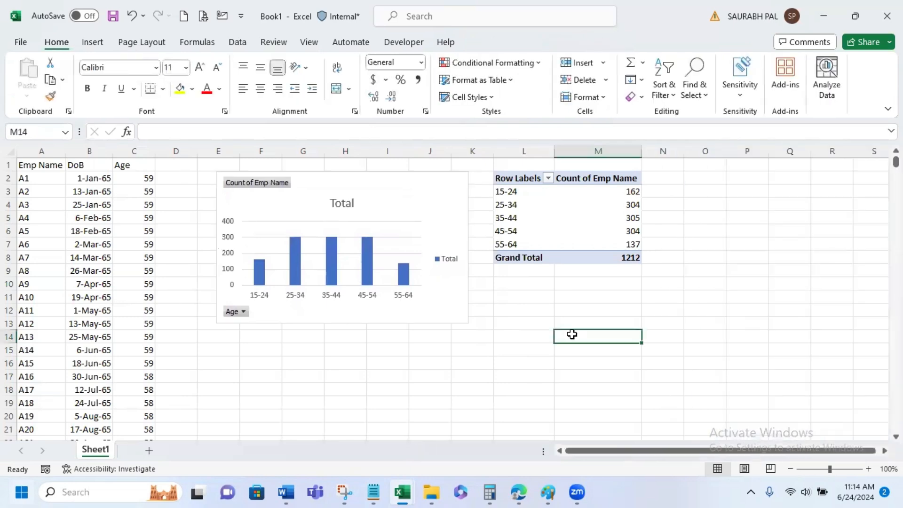